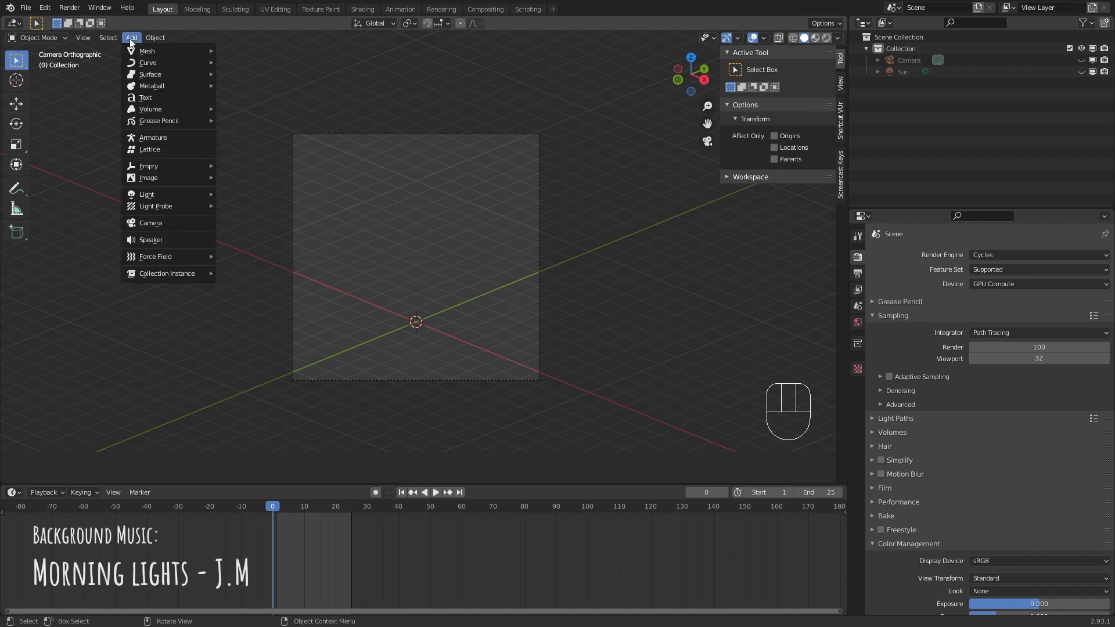
Add a cube mesh to the empty scene.
mouse_move(145, 52)
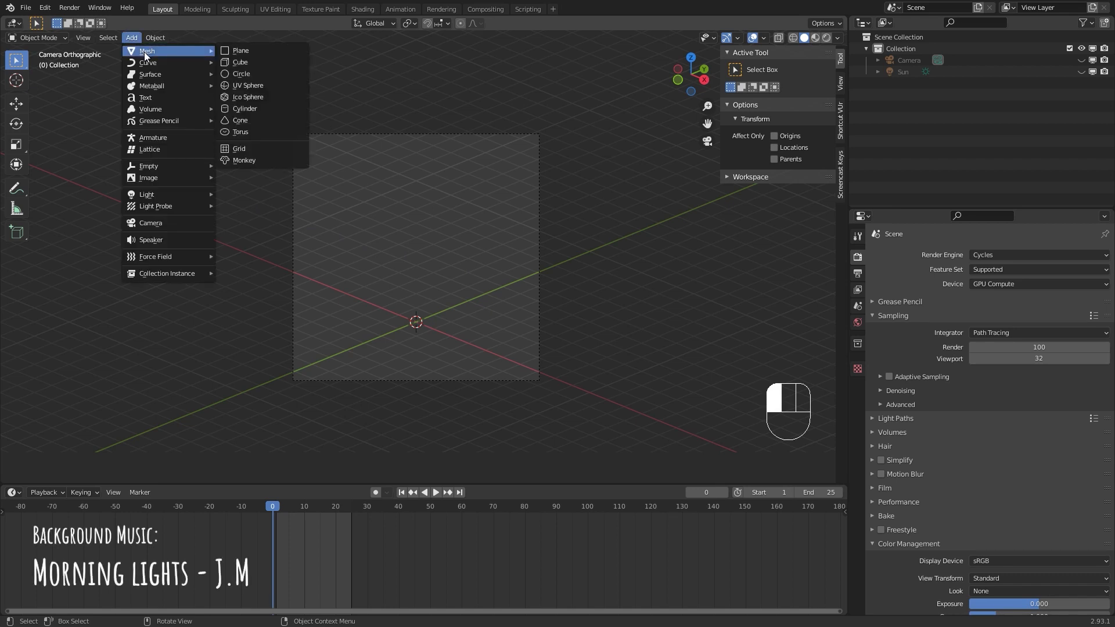
left_click(243, 60)
middle_click_drag(460, 368, 485, 337)
middle_click_drag(482, 411, 486, 281, "shift")
In Edit Mode, select the cube's bottom face and snap the 3D cursor to it.
key("Tab")
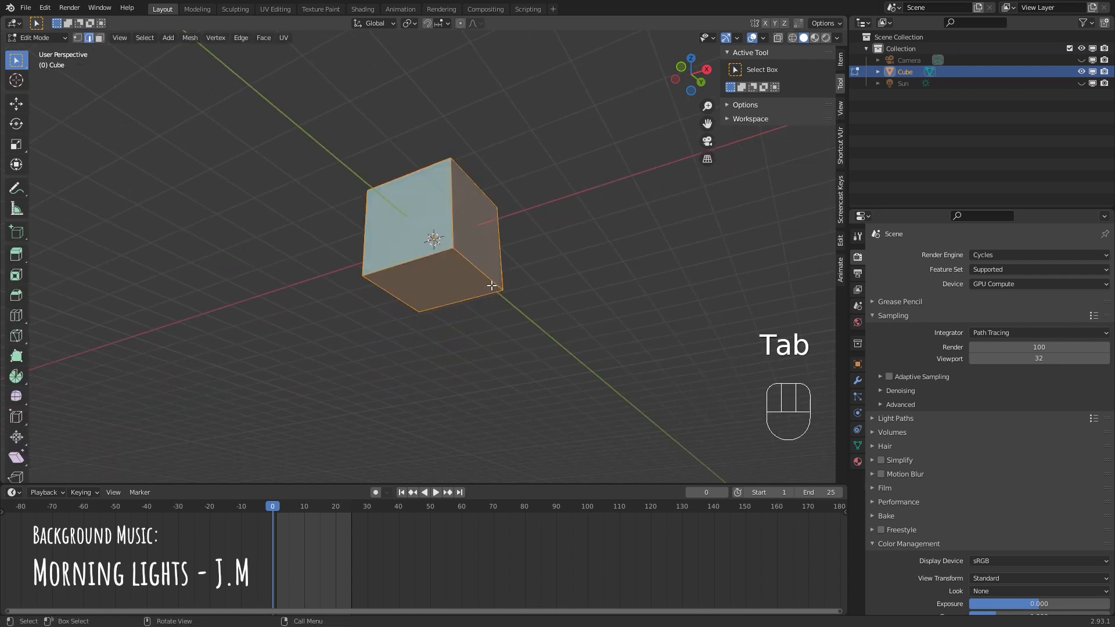
left_click(102, 38)
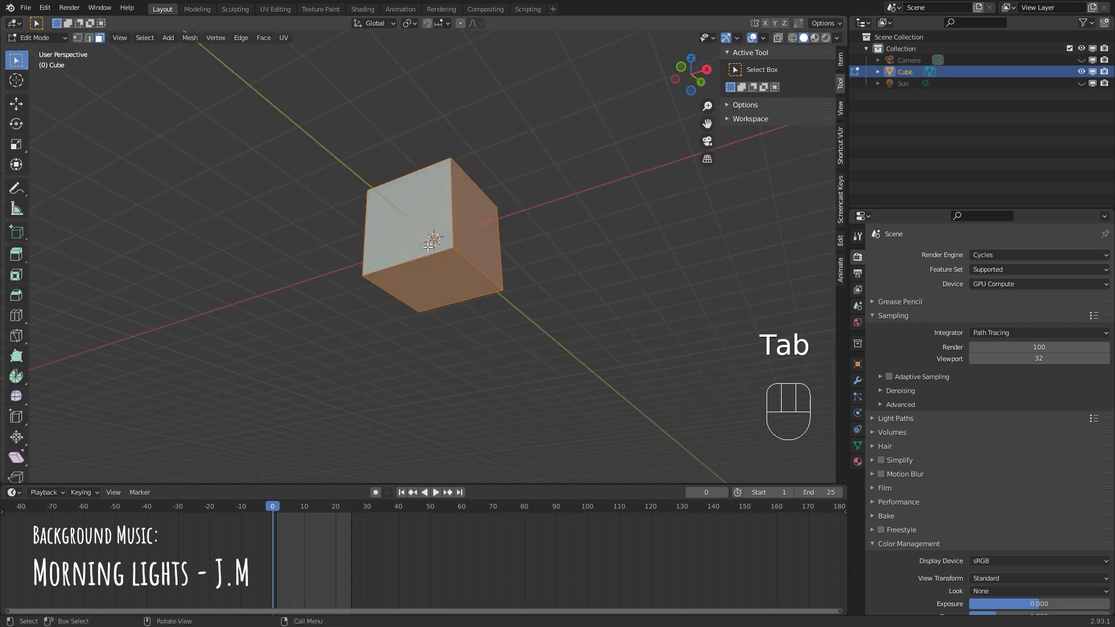
left_click(447, 277)
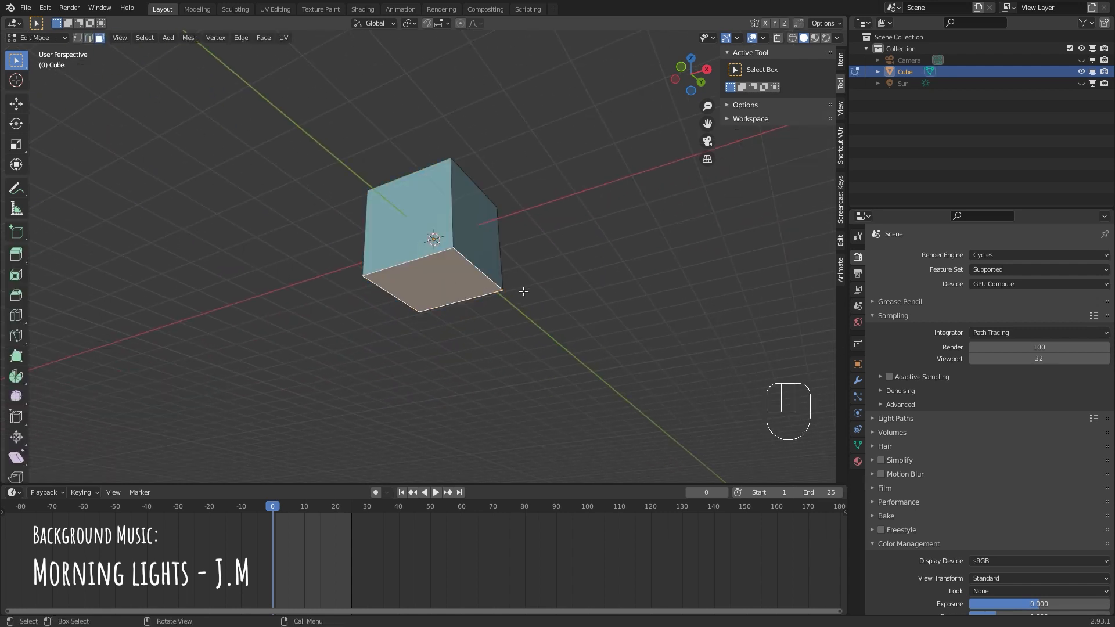
key("shift+s")
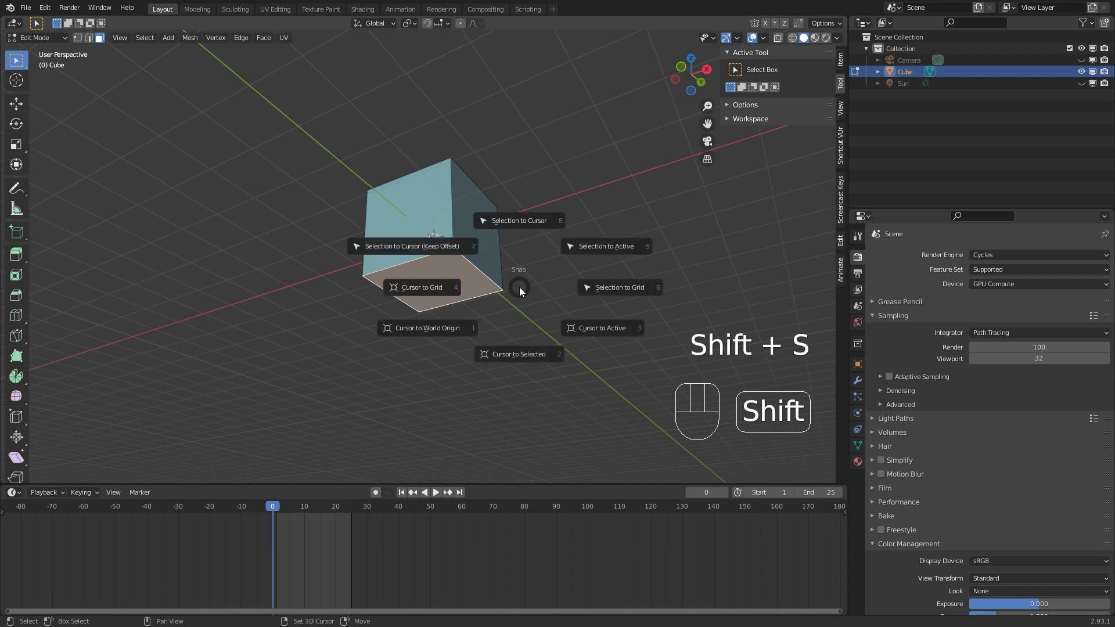
left_click(533, 351)
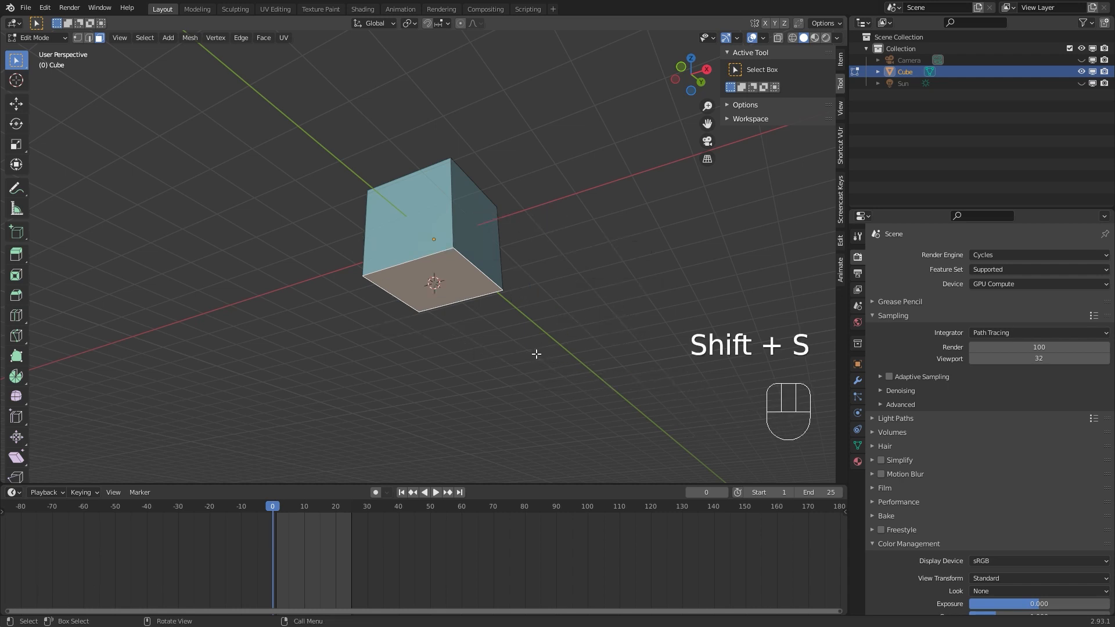
Return to Object Mode and set the cube's origin to the 3D cursor.
key("Tab")
right_click(531, 282)
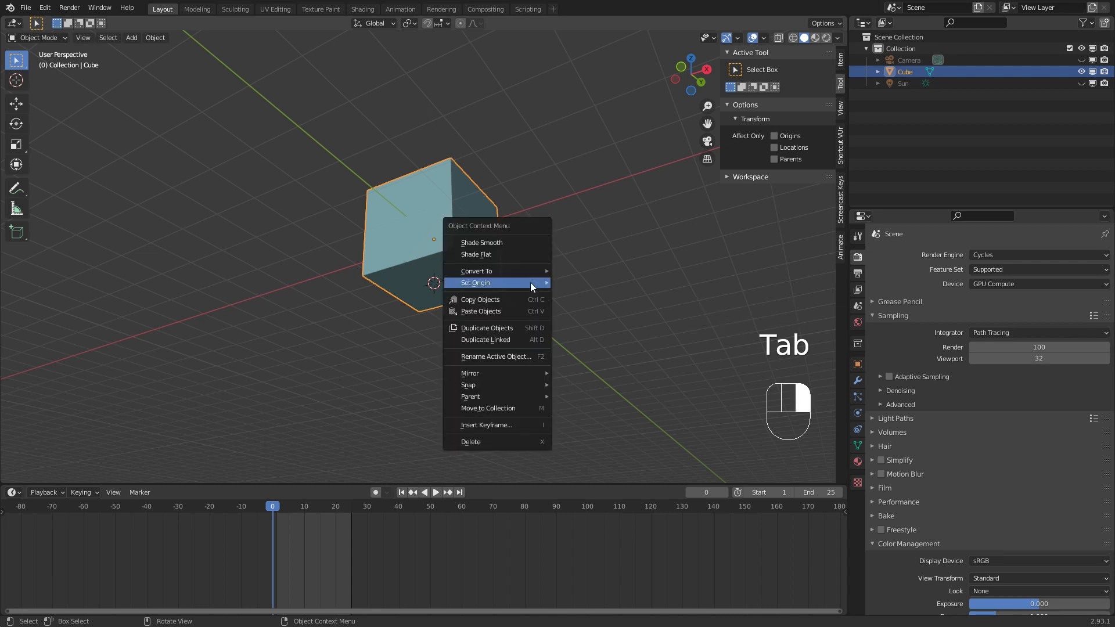
mouse_move(531, 282)
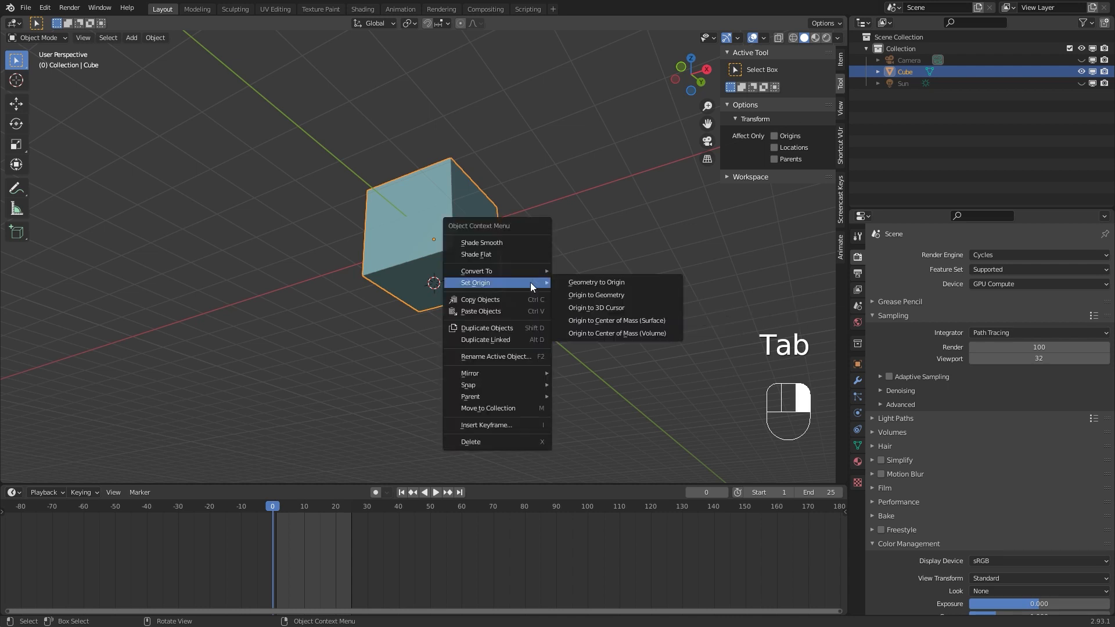
left_click(599, 307)
middle_click_drag(477, 221, 527, 392)
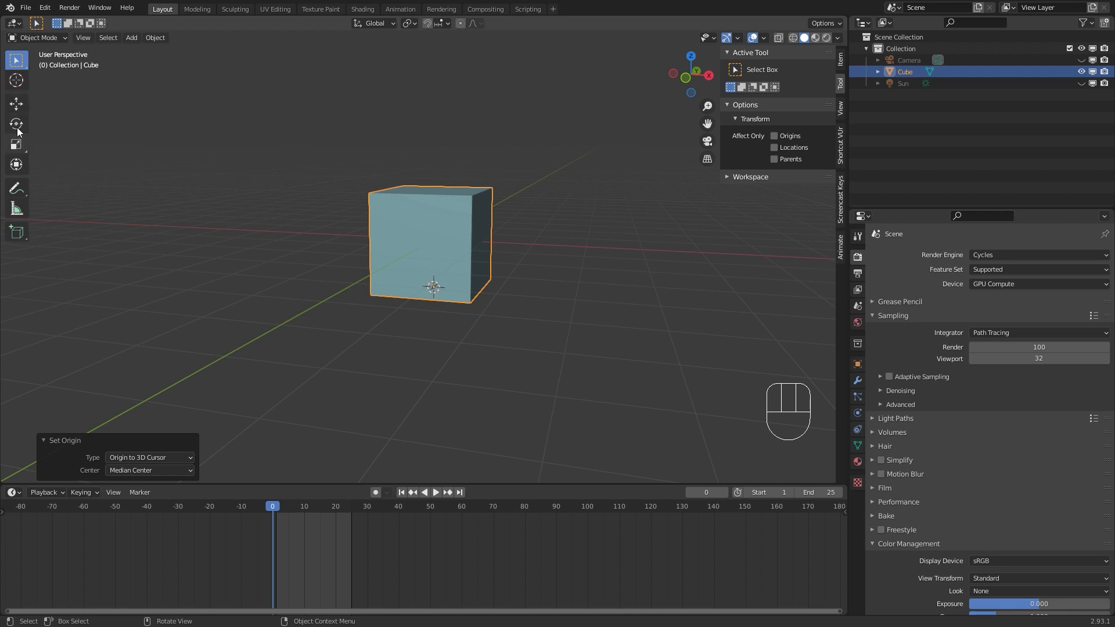
Try to raise the cube about 0.82 units along the Z axis, and undo the move.
left_click(17, 103)
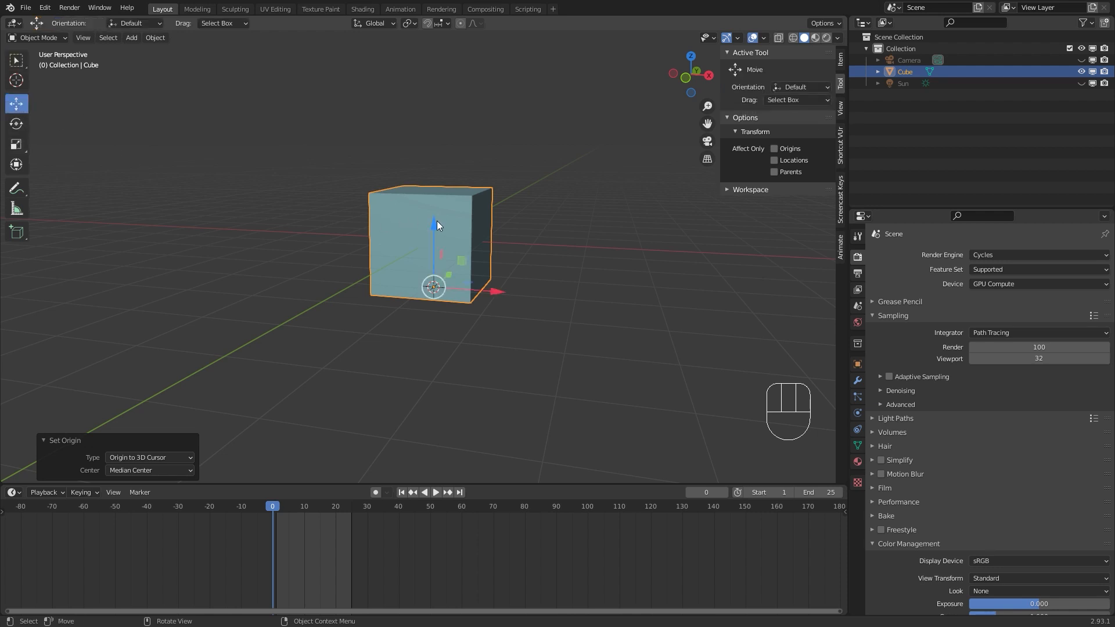
left_click_drag(436, 225, 443, 182)
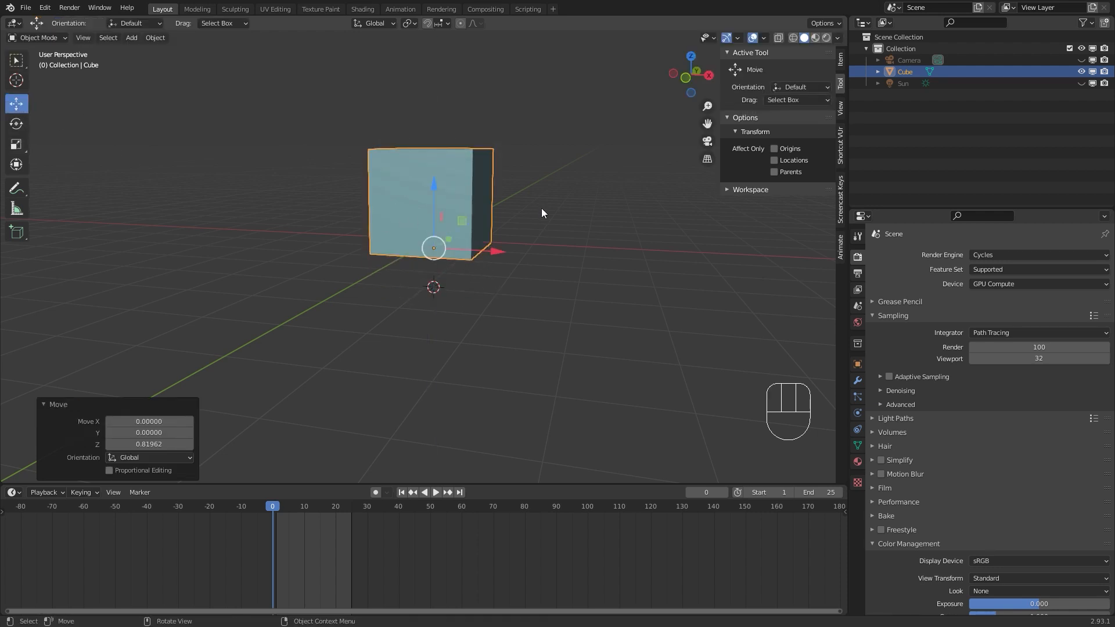
key("ctrl+z")
Set the cube's Z location to 0 and its Z scale to 2.
left_click(841, 61)
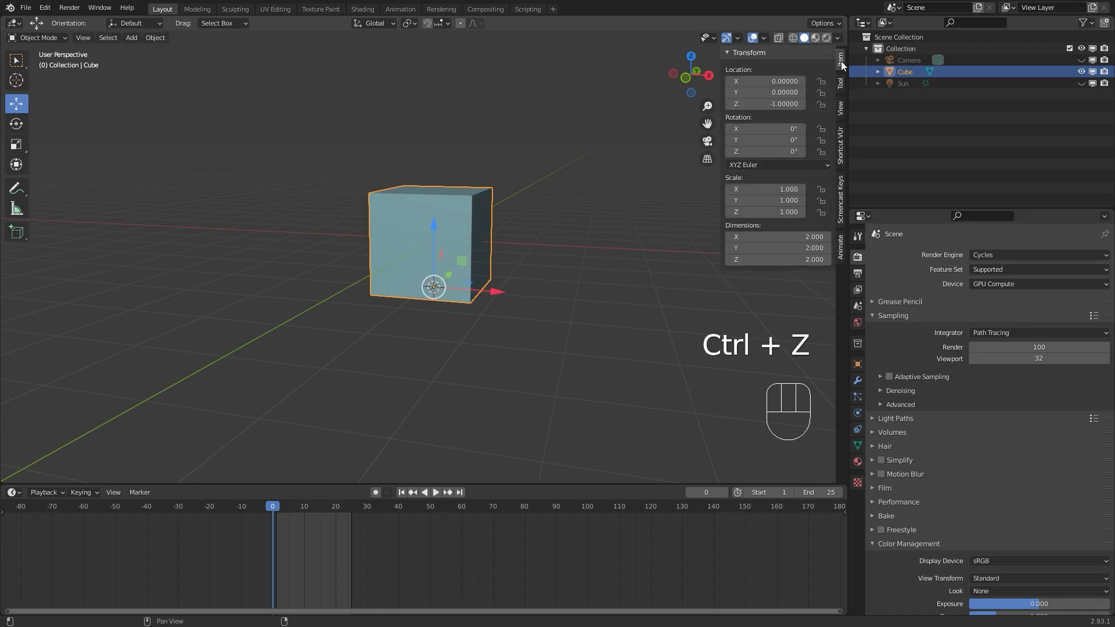
left_click(781, 104)
type("0")
key("Return")
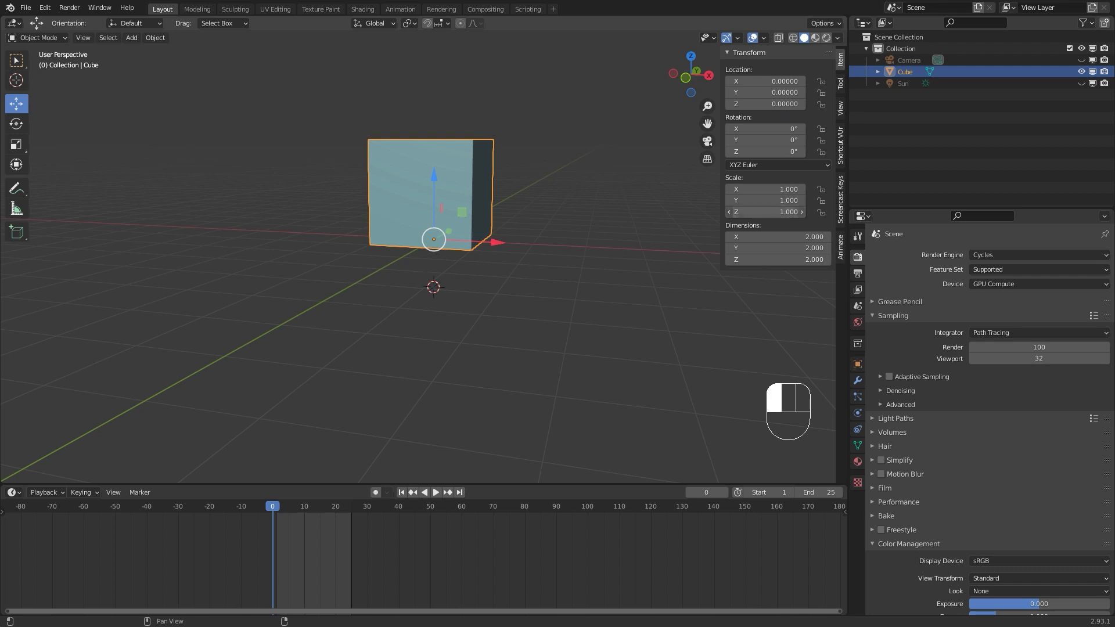
left_click(781, 213)
type("2")
key("Return")
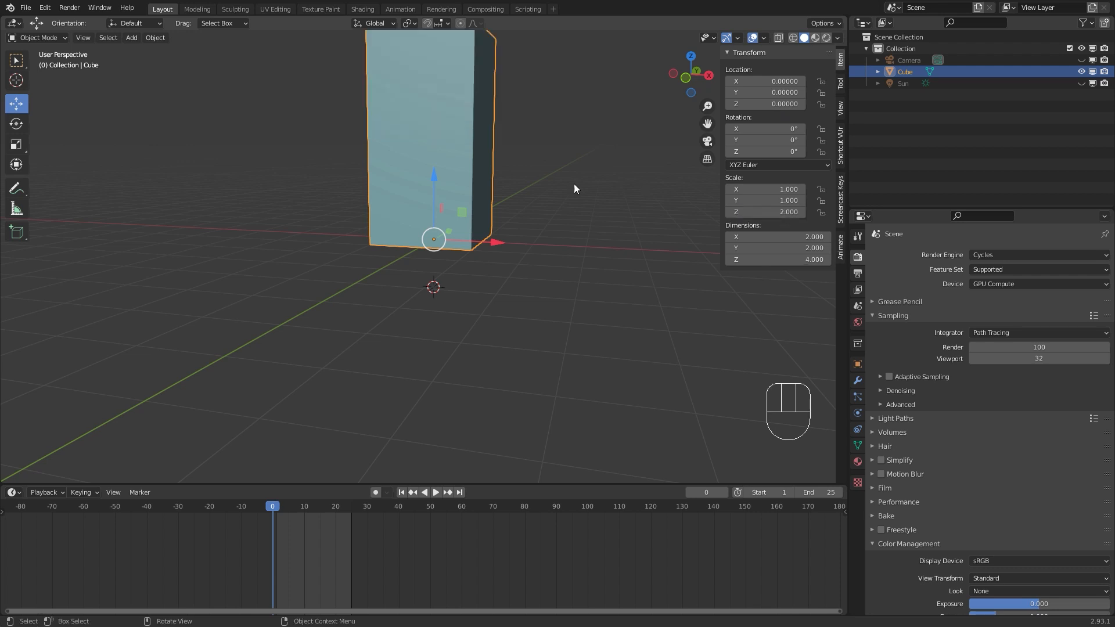
middle_click_drag(574, 183, 448, 264, "shift")
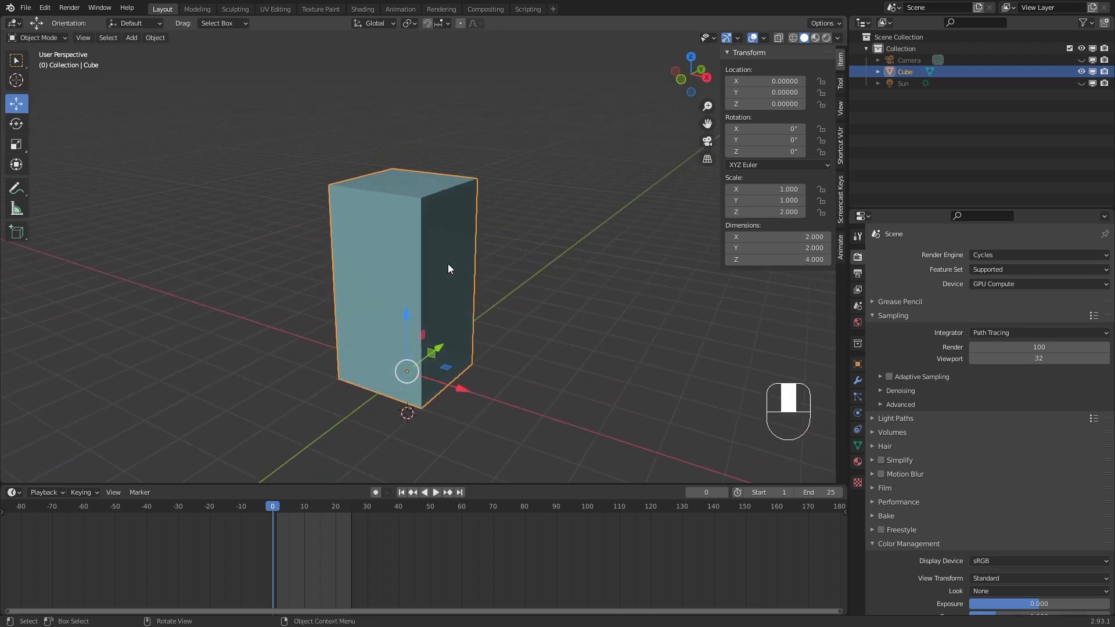
In Edit Mode, add three evenly spaced horizontal loop cuts around the stretched cube.
key("Tab")
key("a")
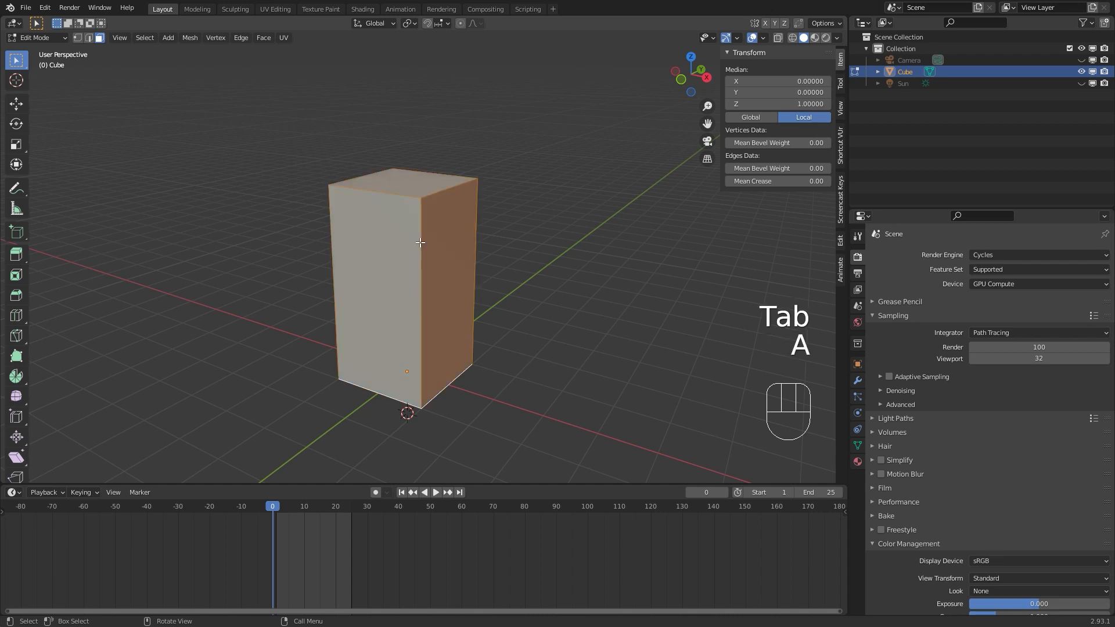
left_click(17, 315)
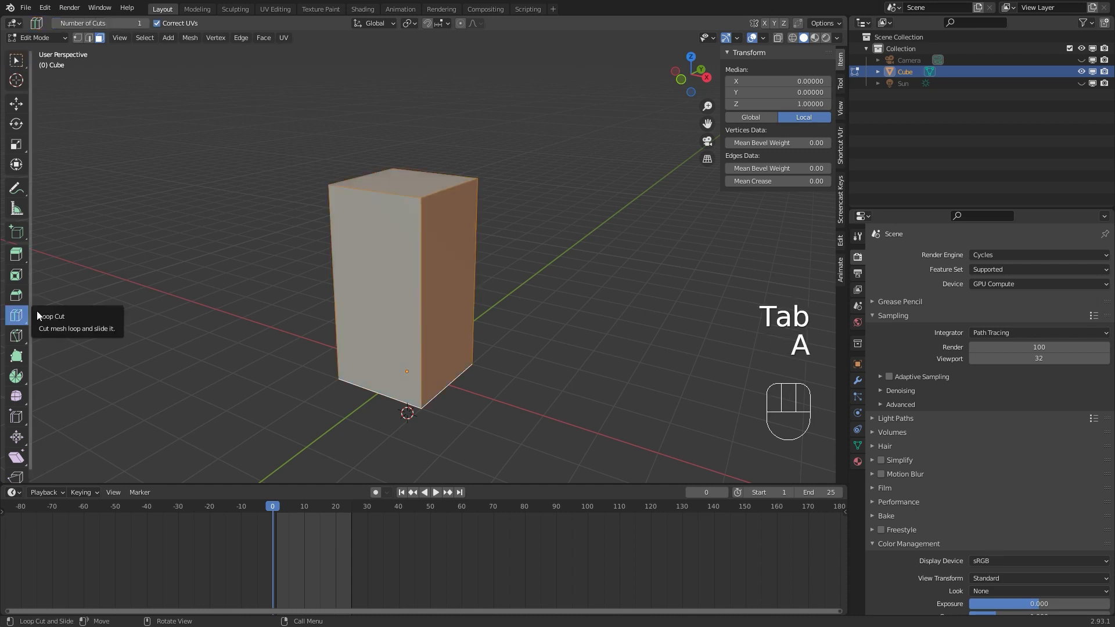
left_click(416, 296)
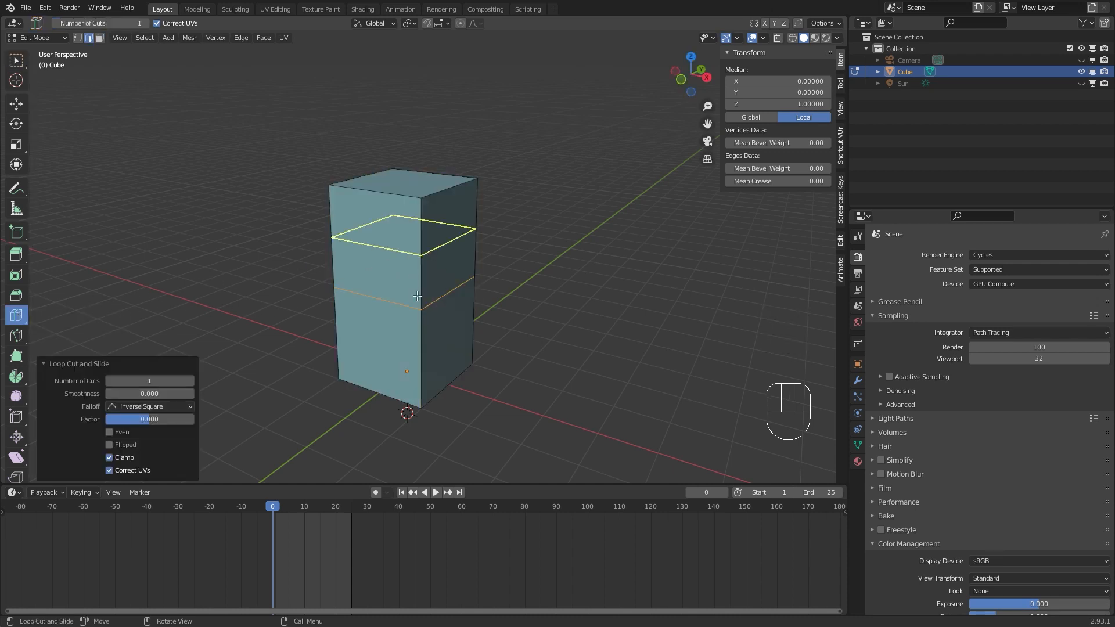
right_click(416, 296)
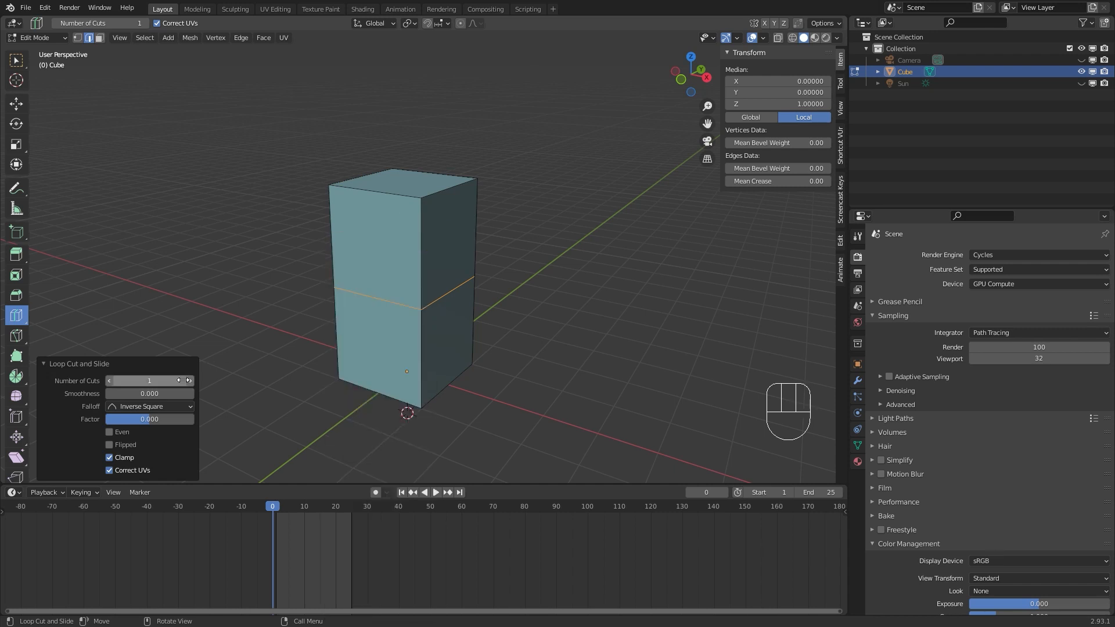
left_click(182, 383)
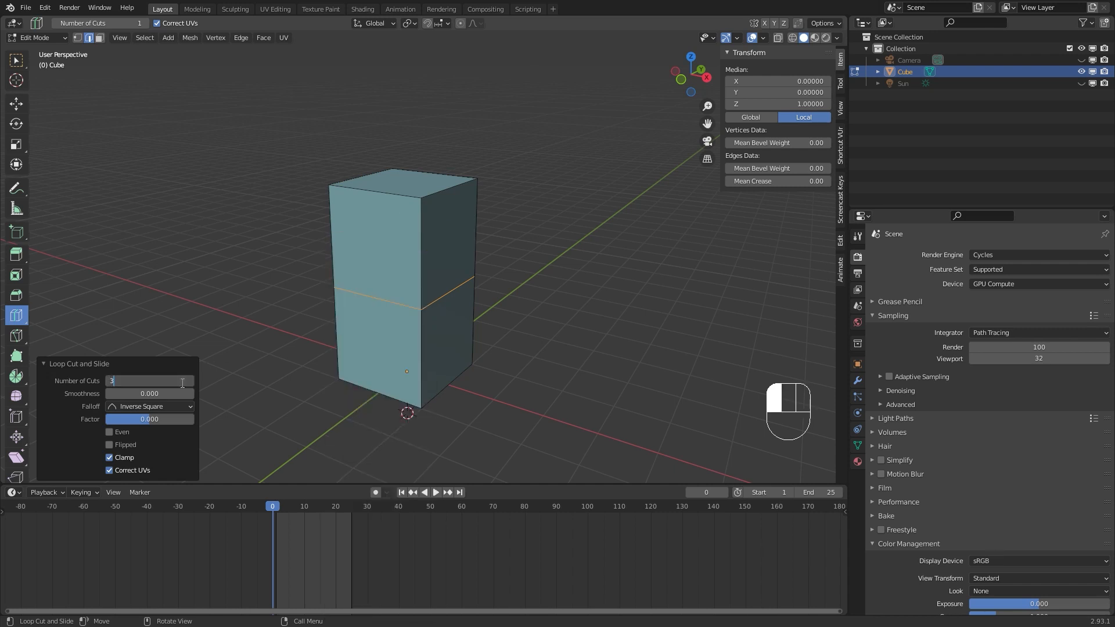
key("Return")
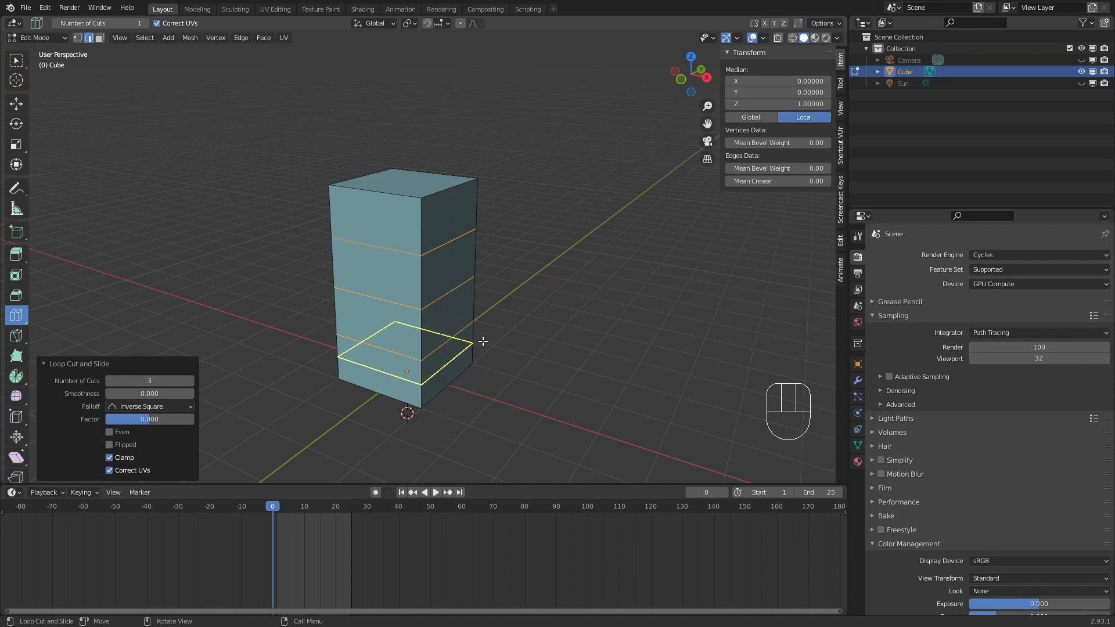
key("Tab")
key("Tab")
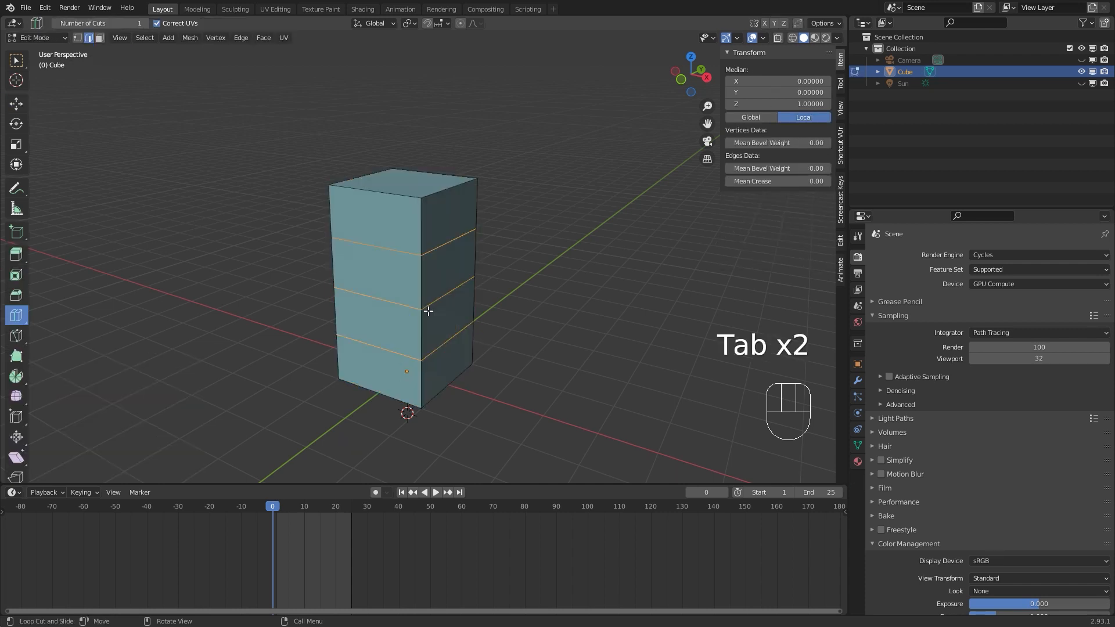
Select the lowest horizontal edge loop and scale it to 0.8.
left_click(17, 61)
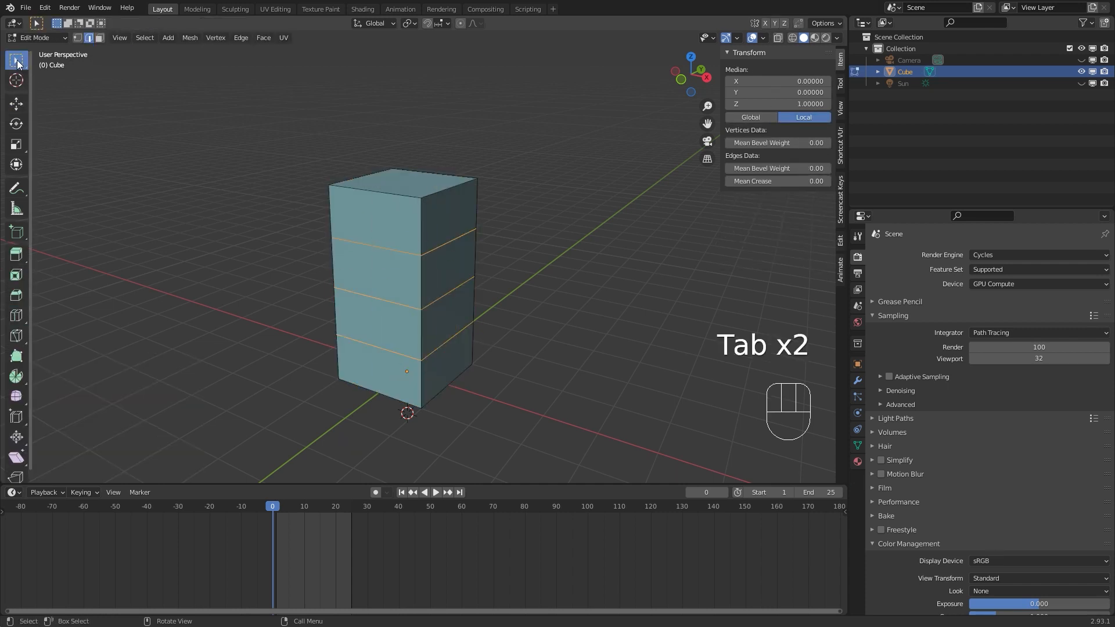
left_click(438, 357, "alt")
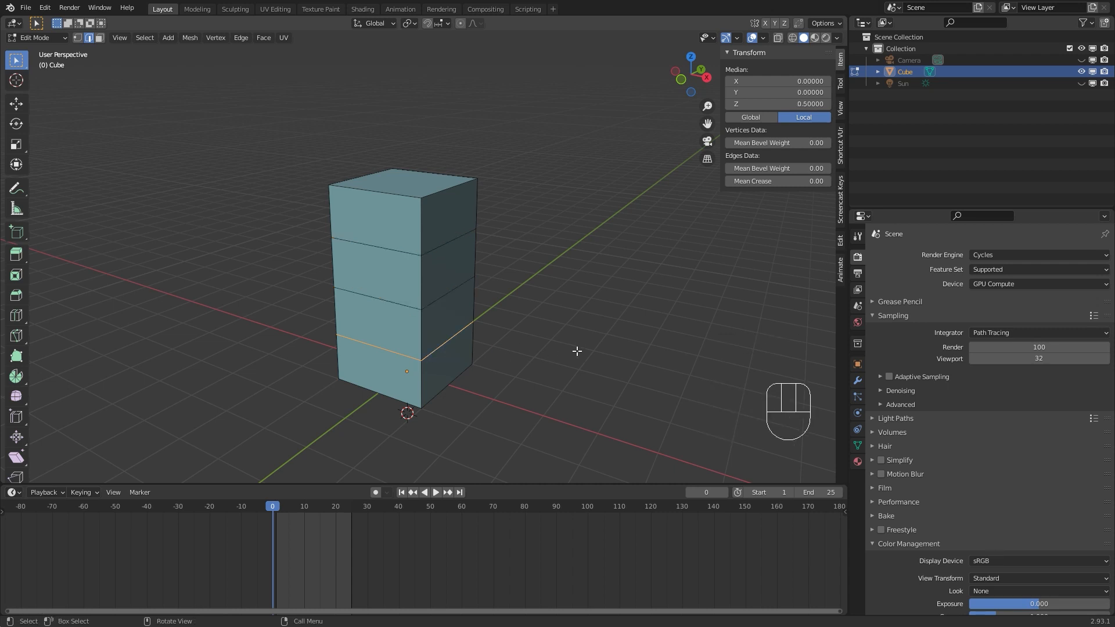
key("s")
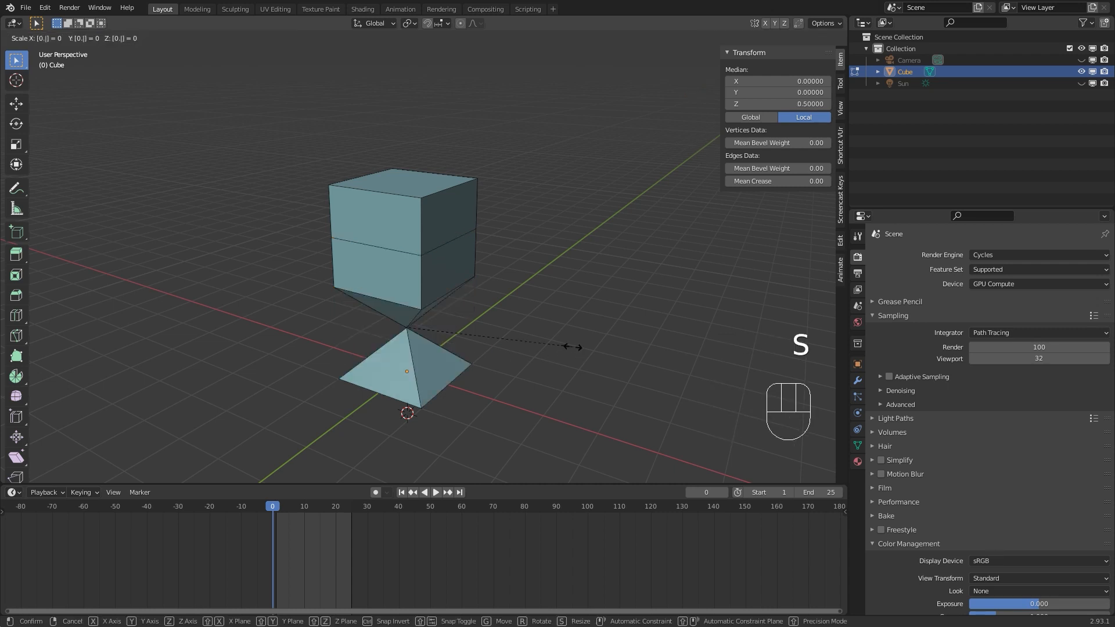
left_click(572, 347)
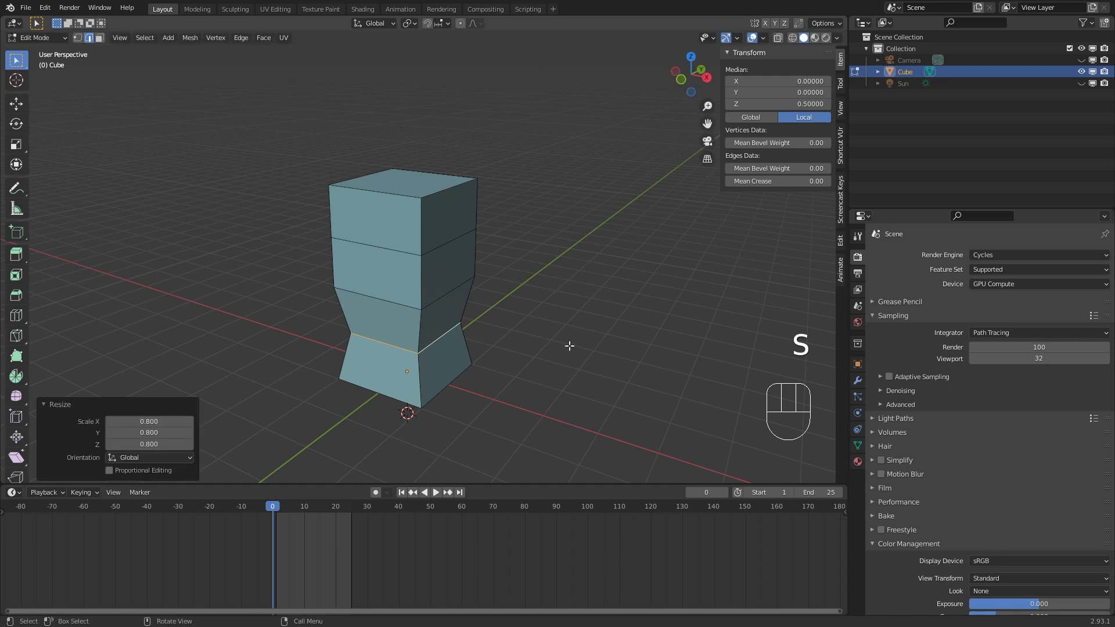
Select the middle horizontal edge loop and scale it to 0.6.
left_click(454, 299, "alt")
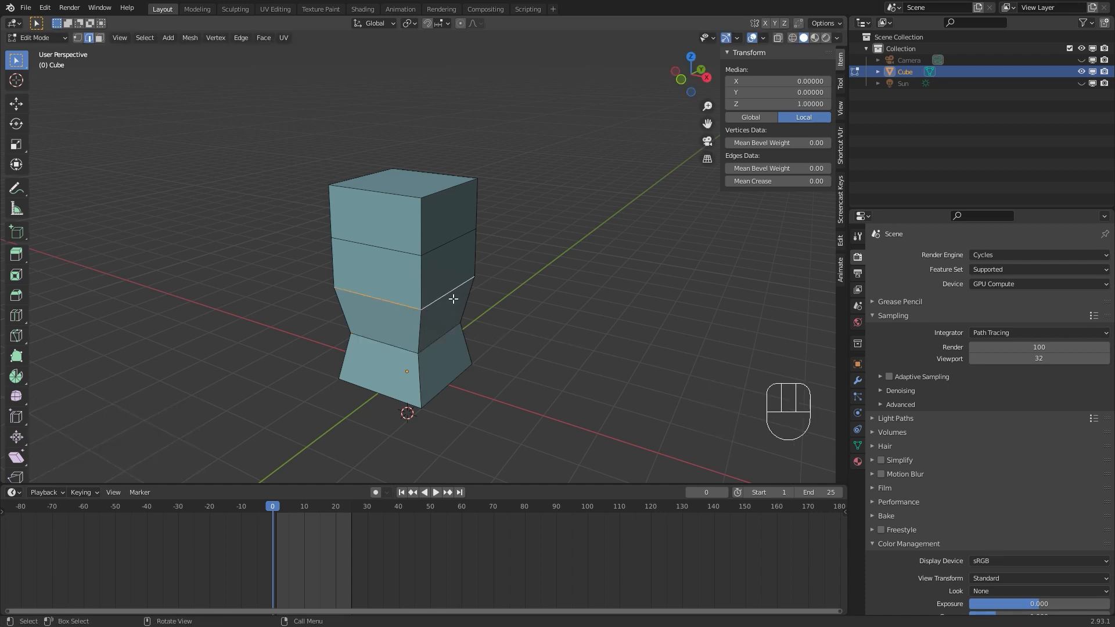
type("s0.")
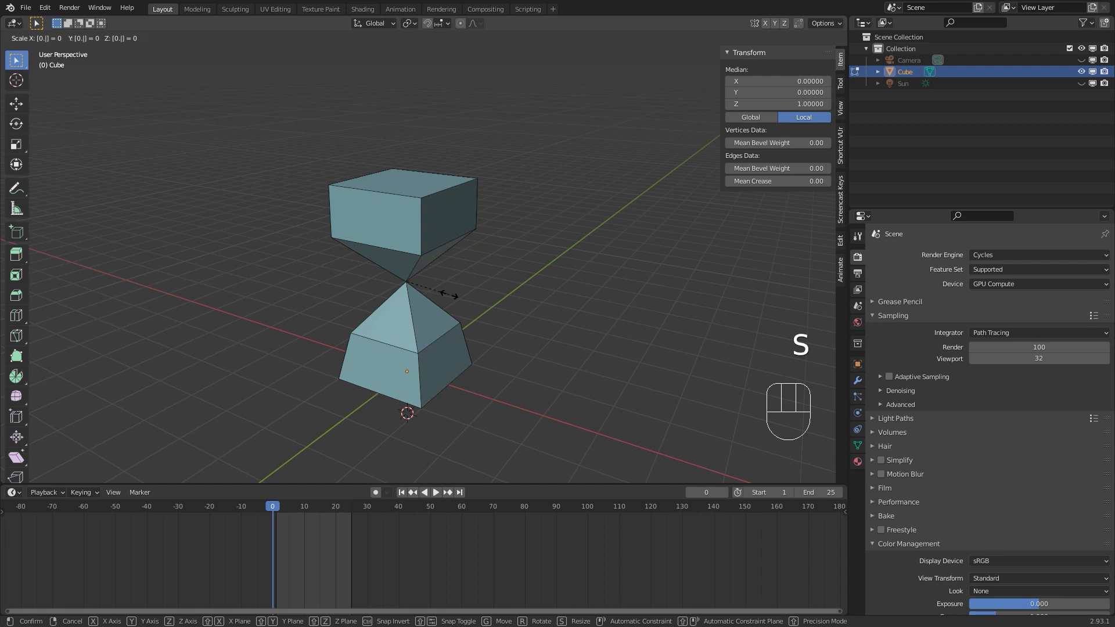
type("6")
left_click(453, 299)
Select the uppermost of the three cut edge loops and scale it to 0.4.
left_click(451, 245, "alt")
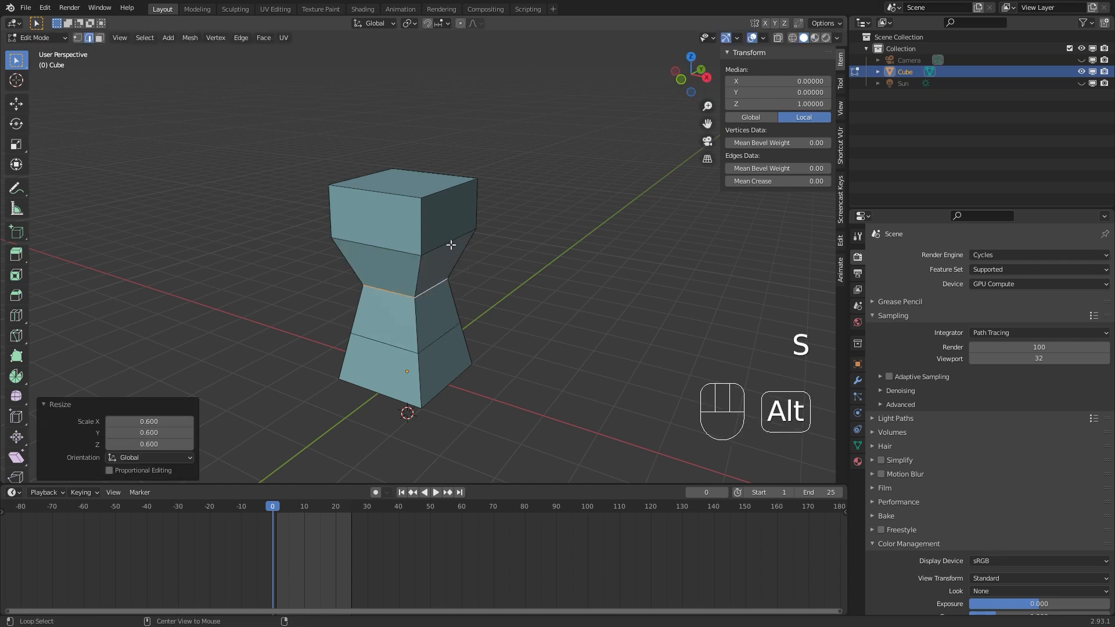
type("s0.")
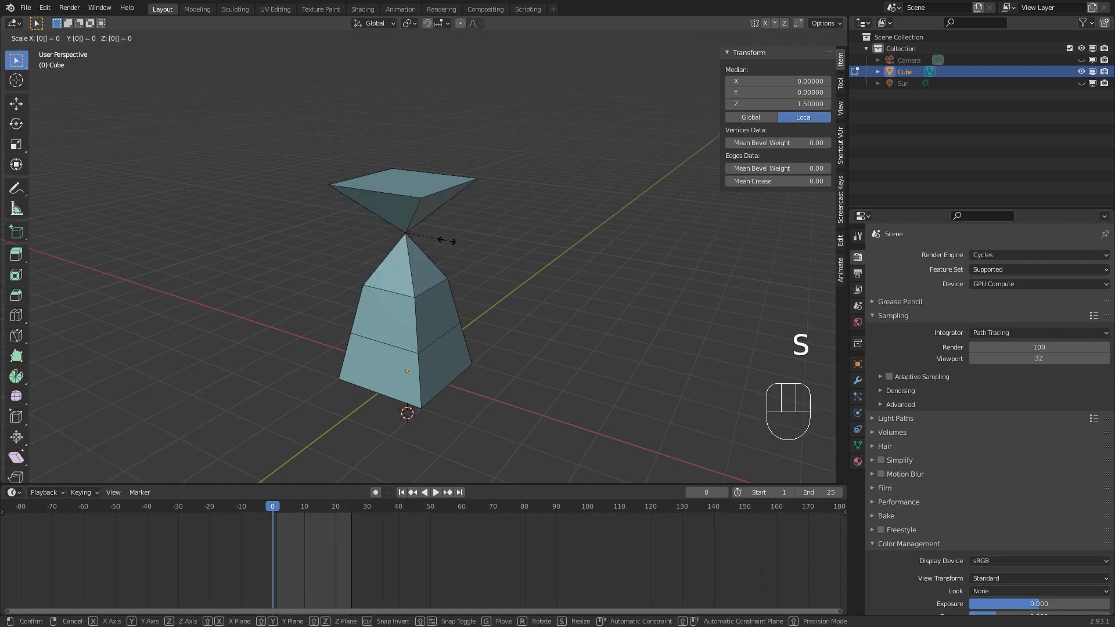
type("4")
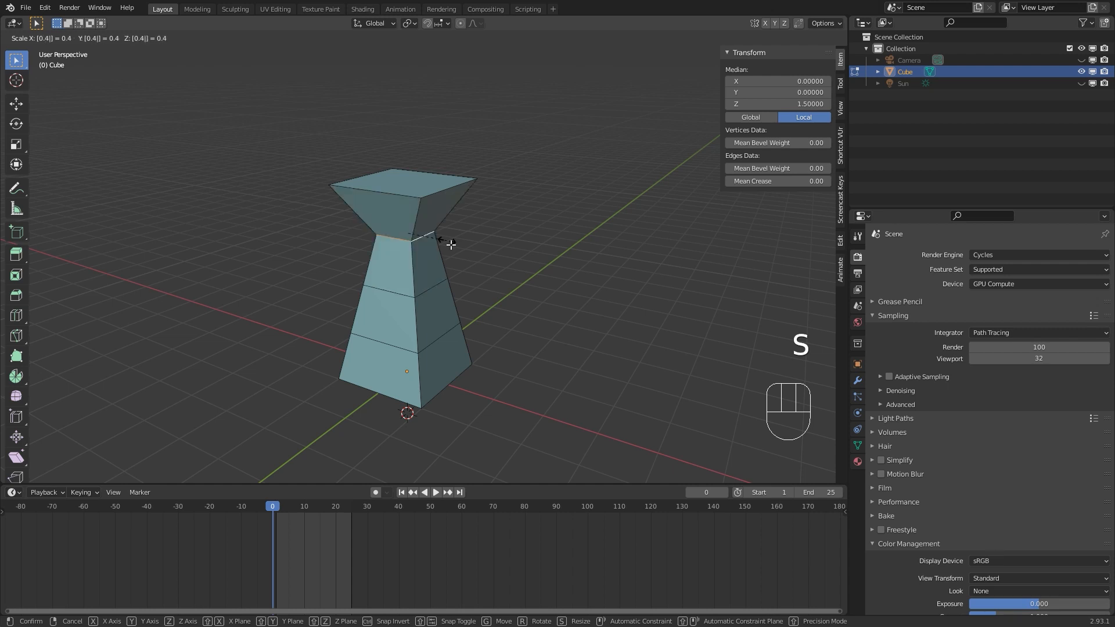
key("Return")
Select the four edges of the top face and scale them to 0.2.
left_click(451, 189)
left_click(434, 175, "shift")
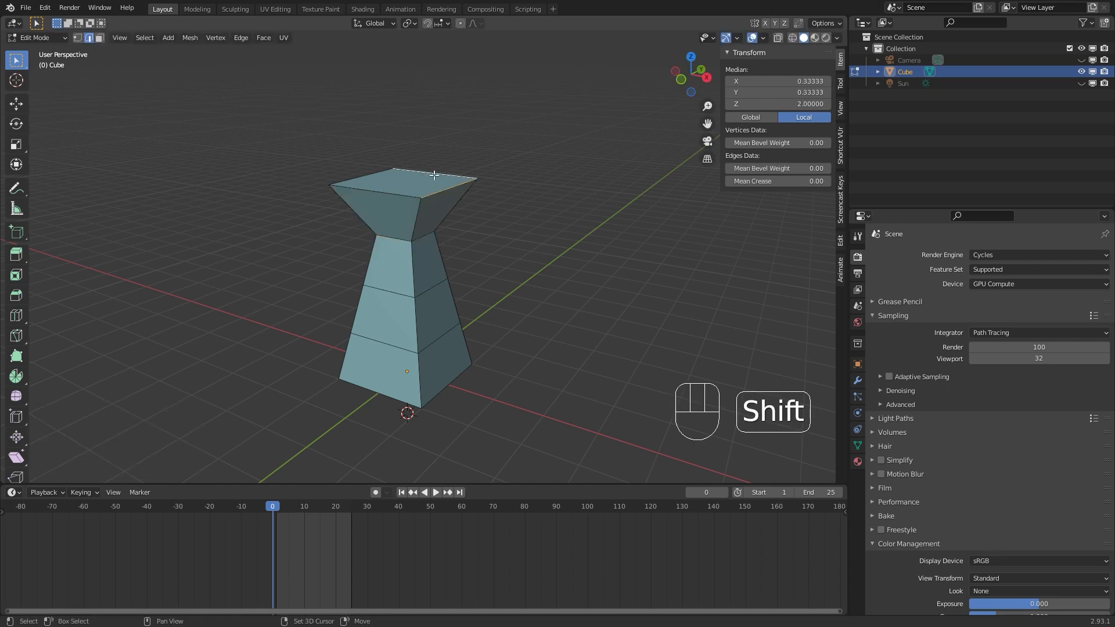
left_click(386, 175, "shift")
left_click(390, 196, "shift")
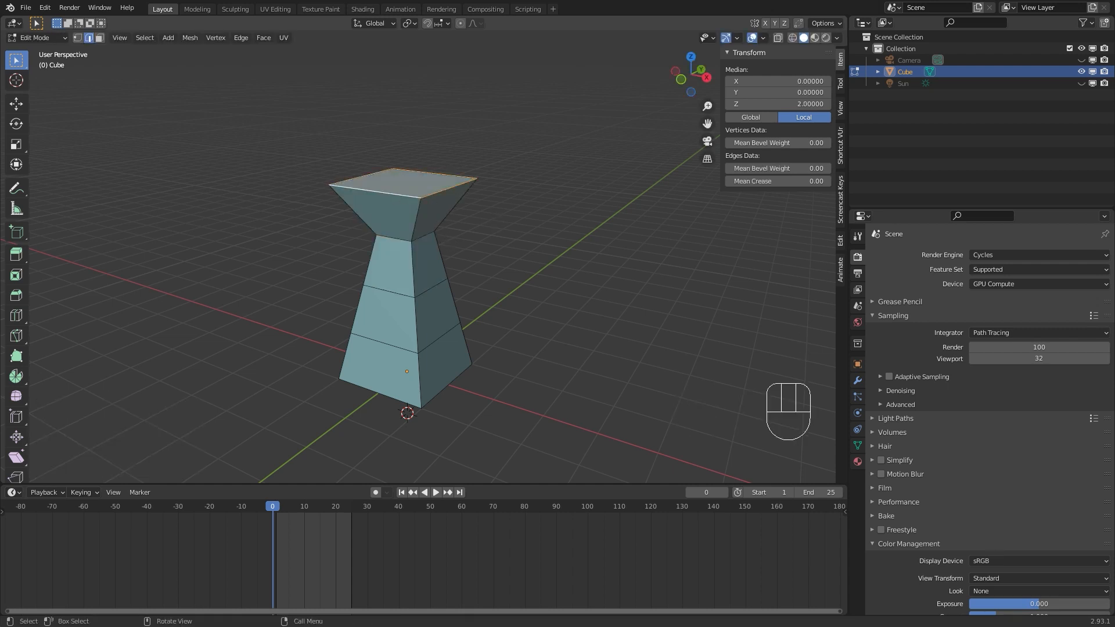
type("s0.2")
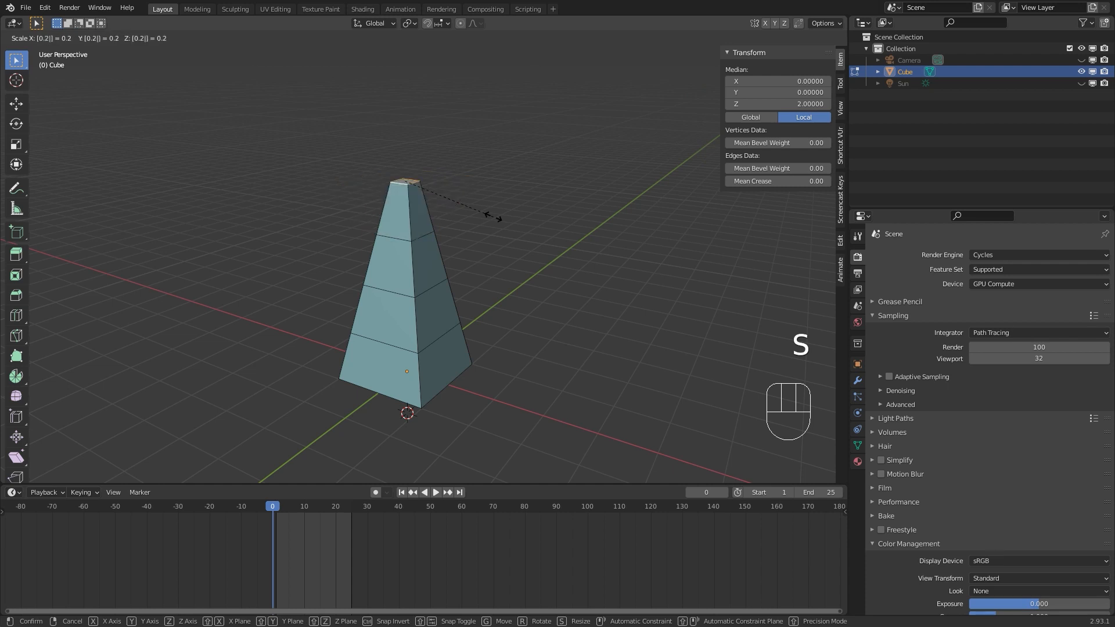
key("Return")
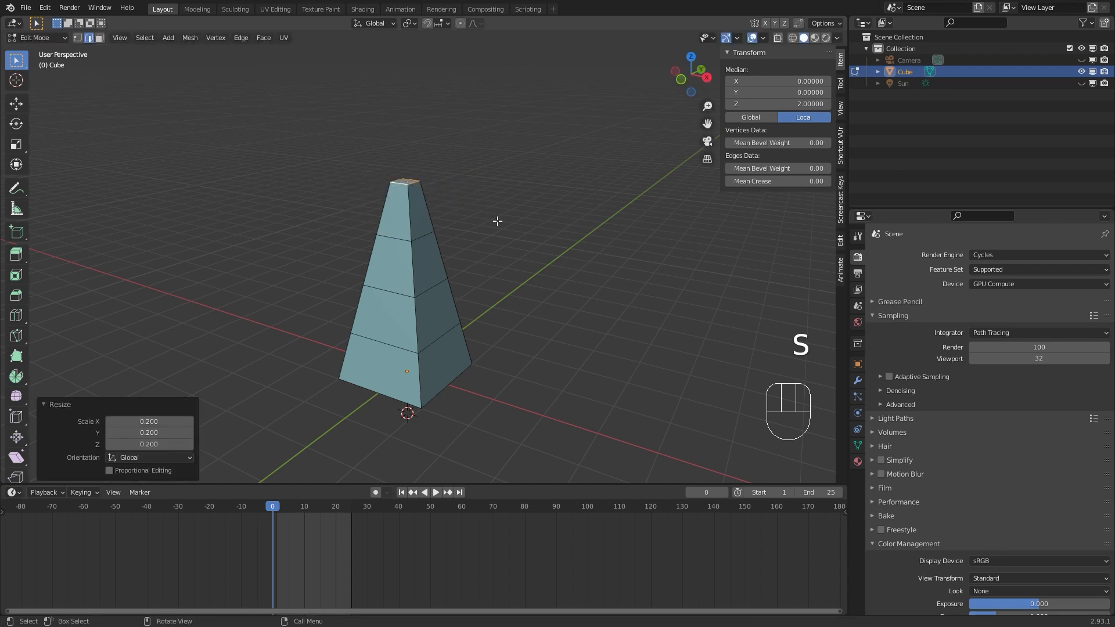
Return to Object Mode and reset the 3D cursor to the world origin.
key("Tab")
scroll(487, 291, "down", 3)
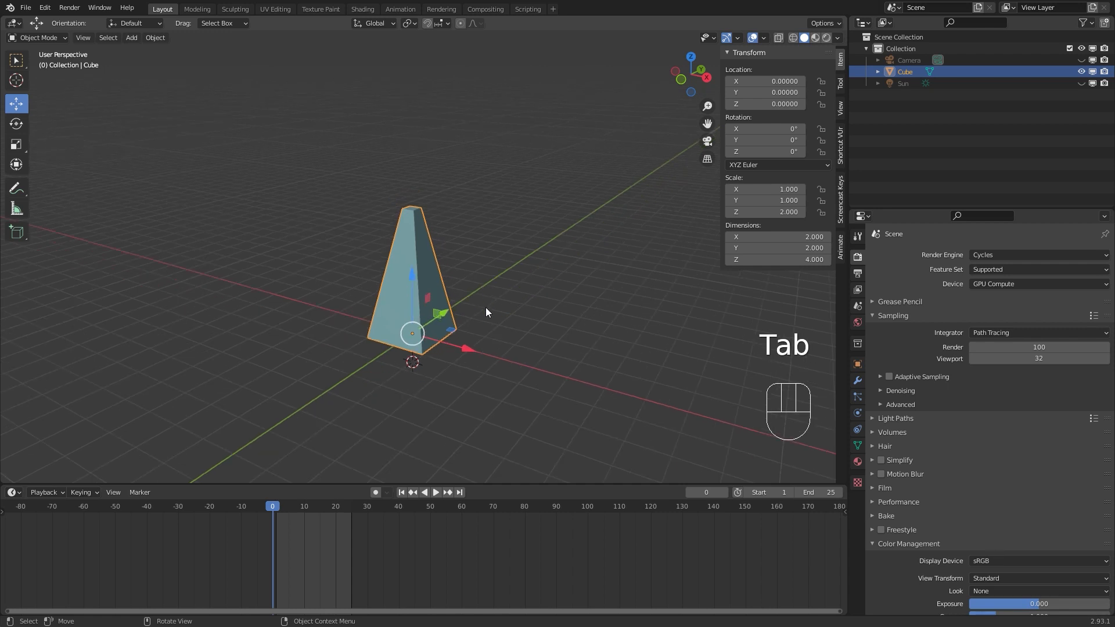
middle_click_drag(486, 308, 520, 288)
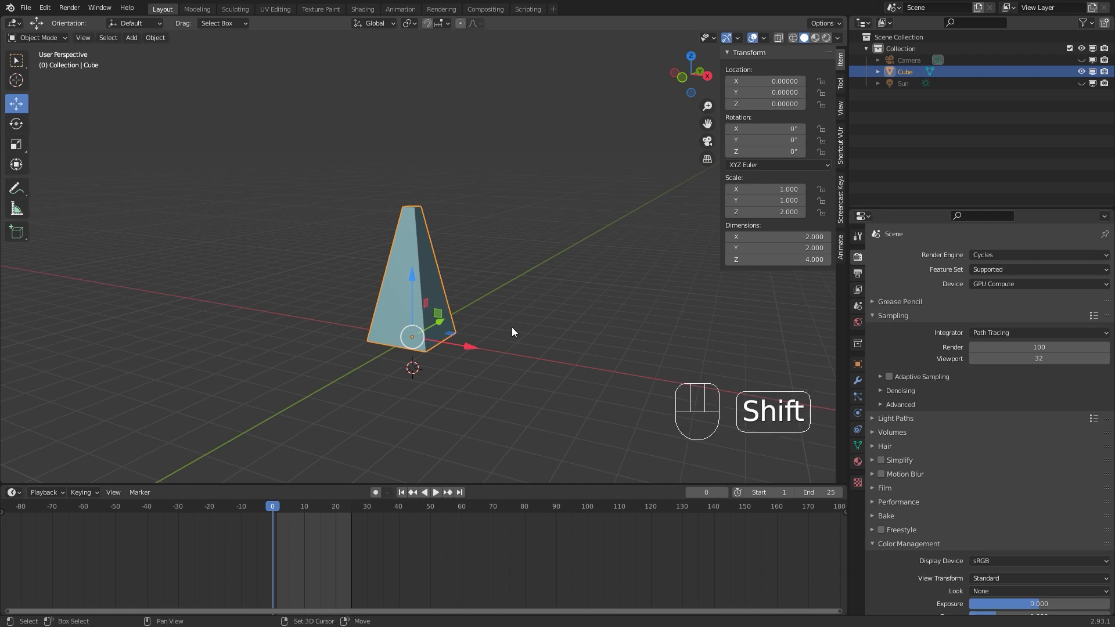
key("shift+c")
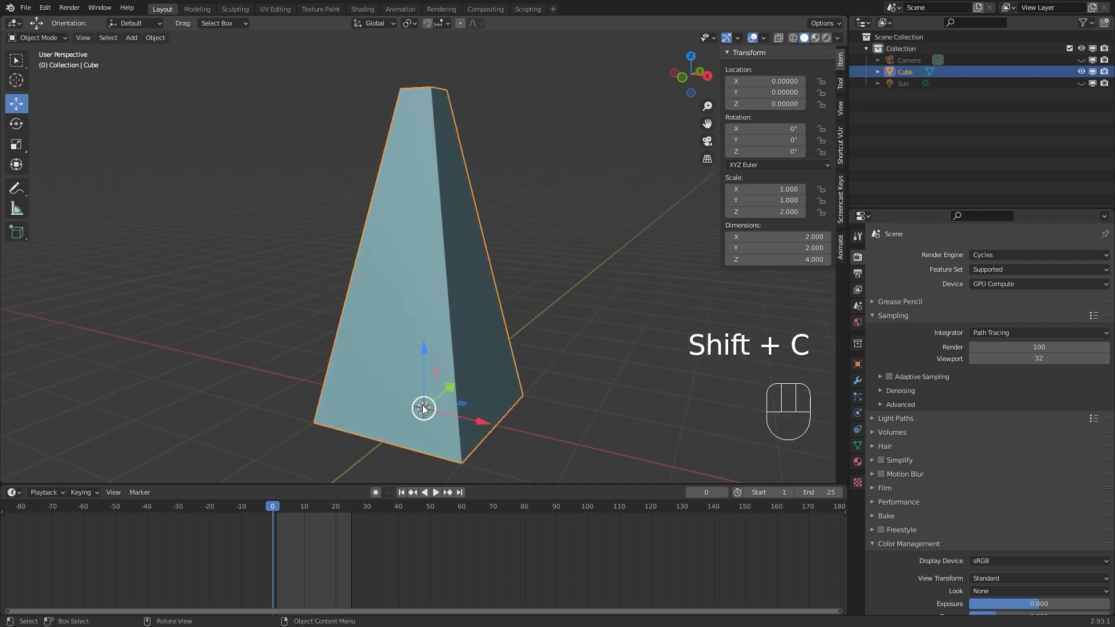
Add an armature at the world origin, at the centre of the tower's base.
left_click(130, 40)
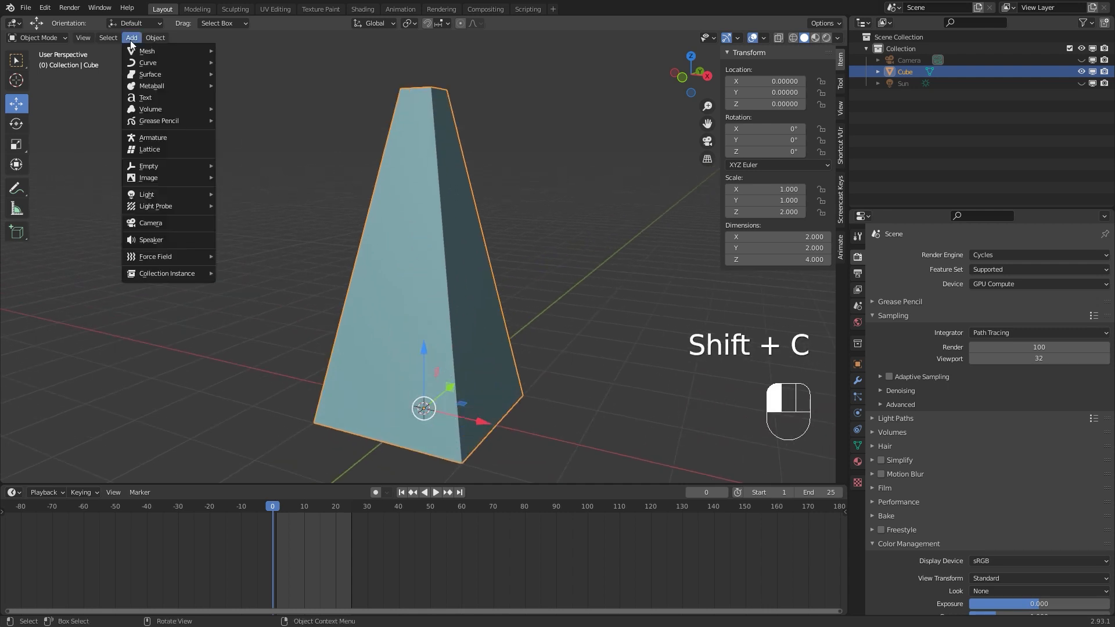
mouse_move(165, 56)
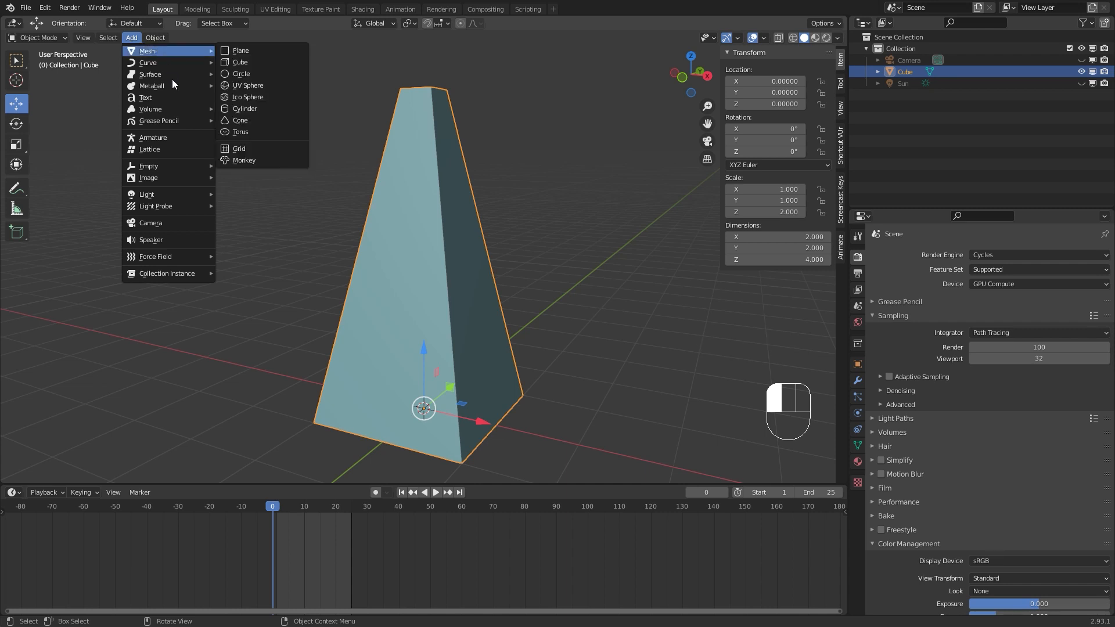
left_click(173, 137)
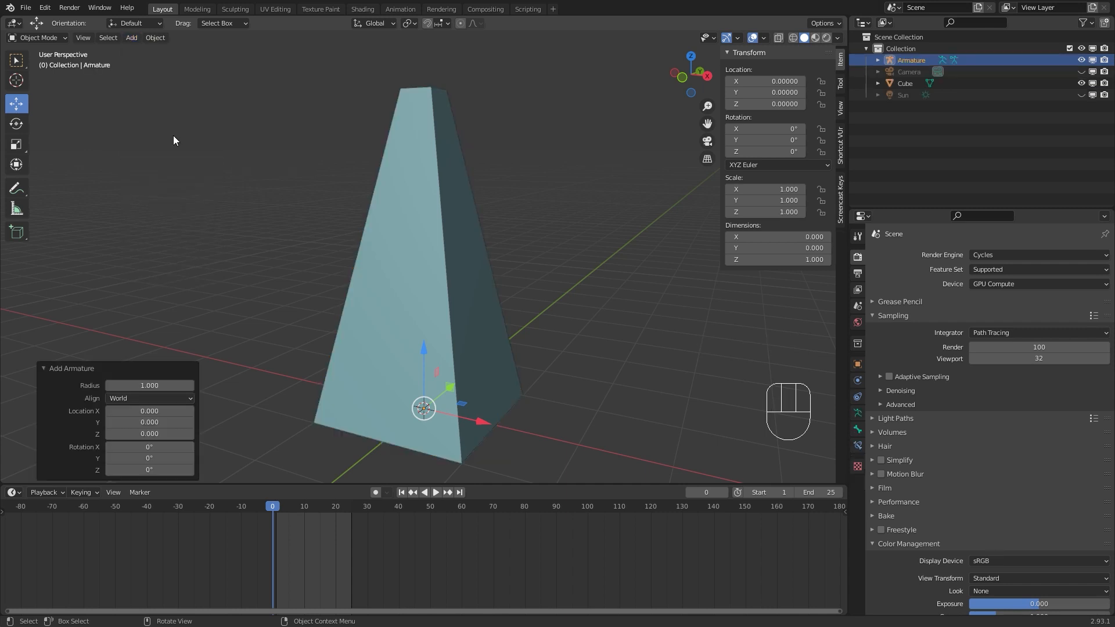
Inspect the new bone inside the tower in wireframe shading and return to solid shading.
key("z")
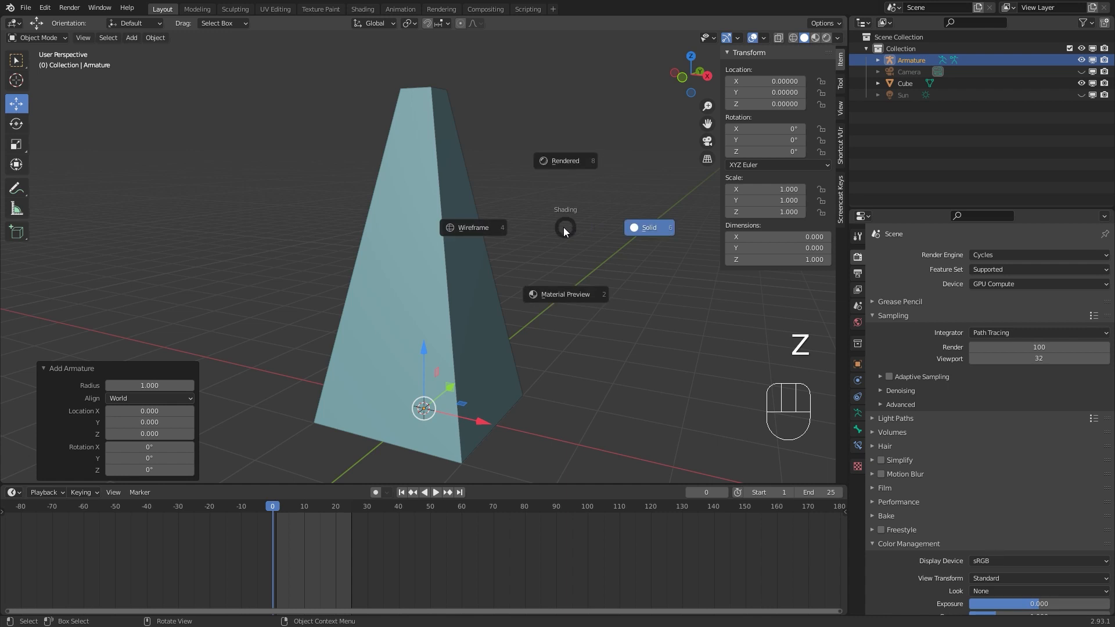
left_click(478, 223)
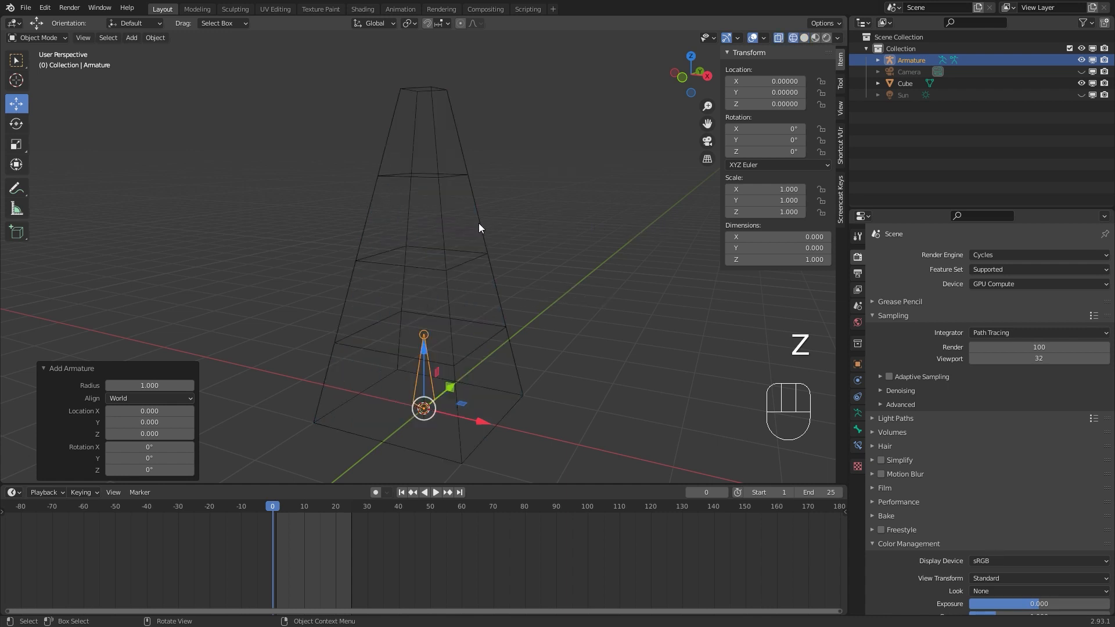
key("z")
left_click(566, 227)
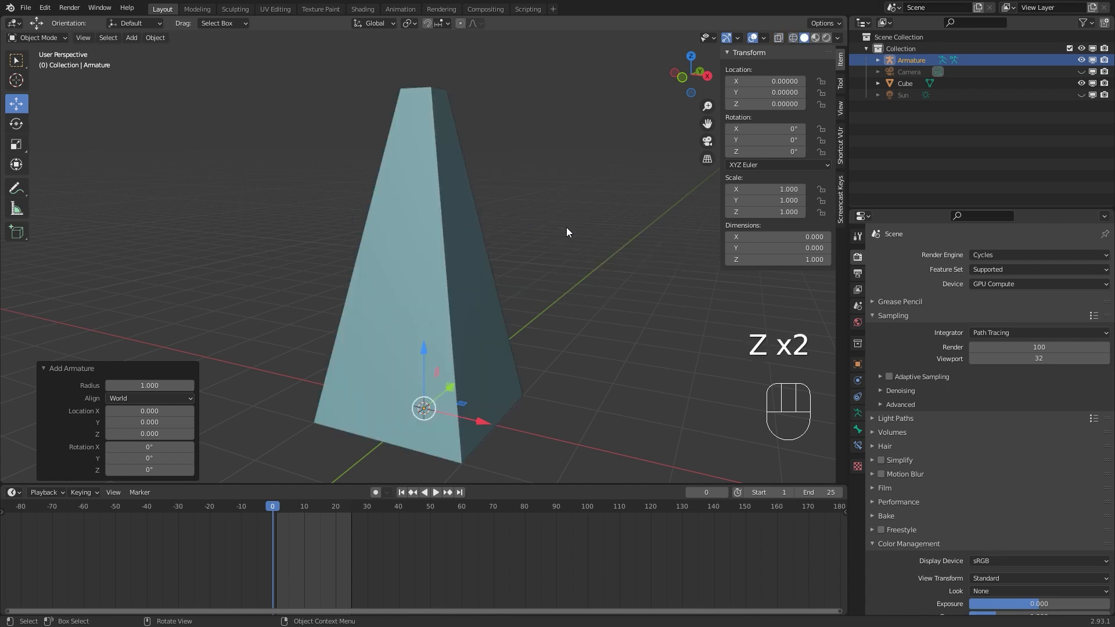
Enable In Front in the armature's viewport display so its bones draw over the tower.
left_click(858, 430)
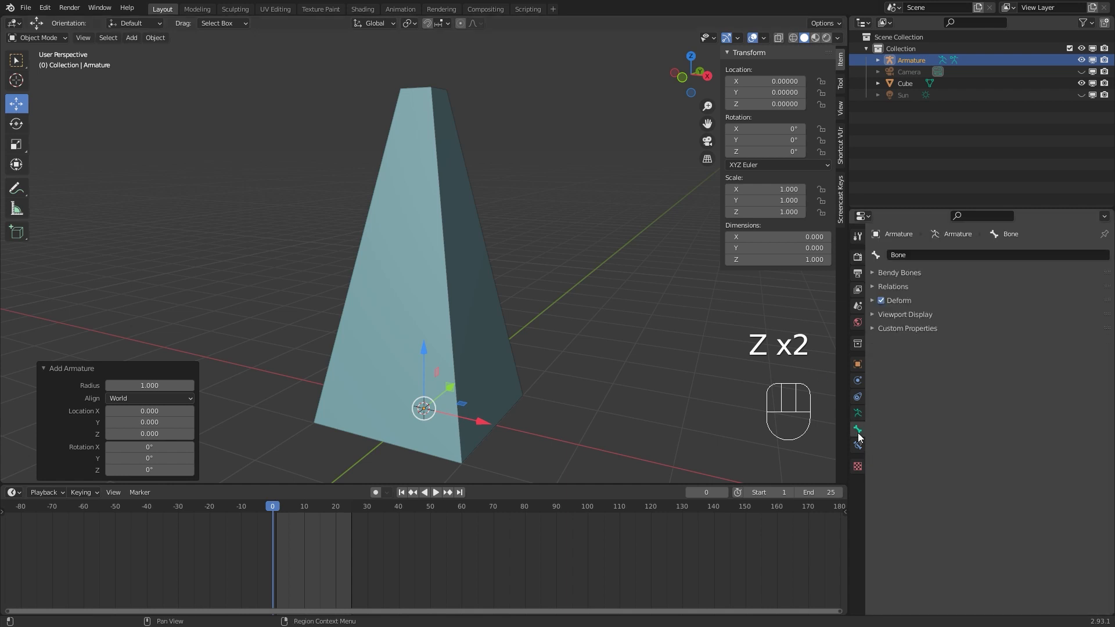
left_click(858, 413)
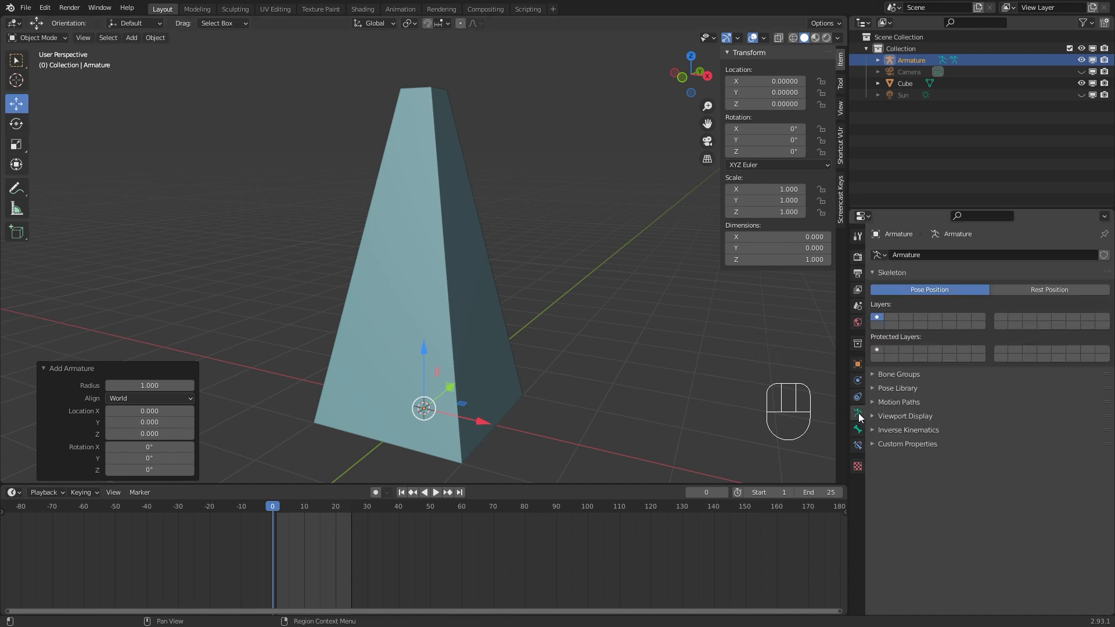
left_click(873, 416)
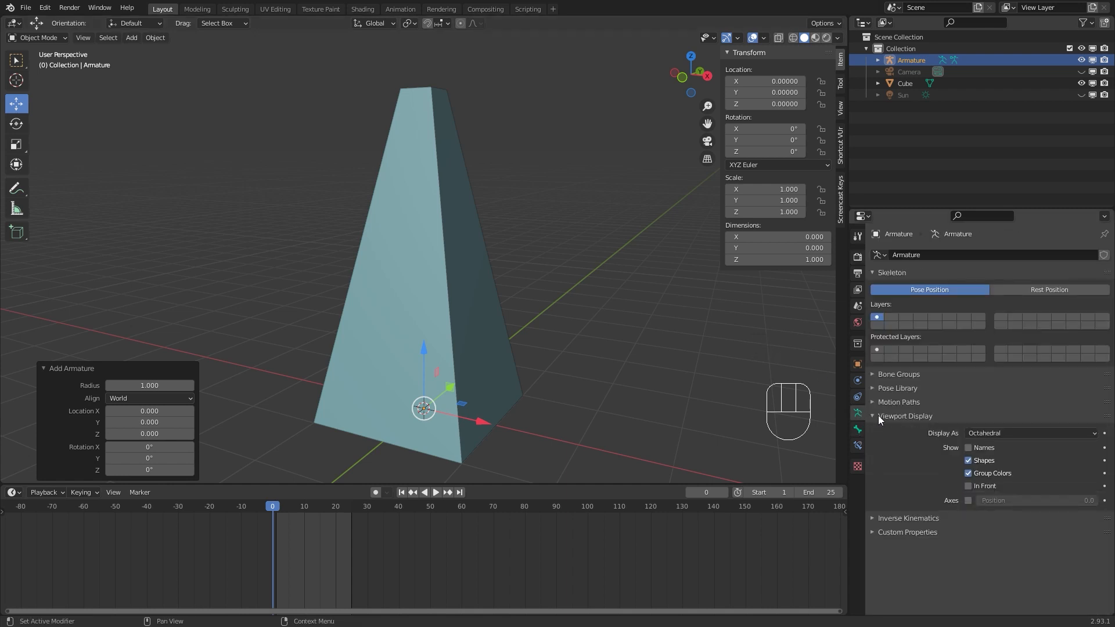
left_click(967, 485)
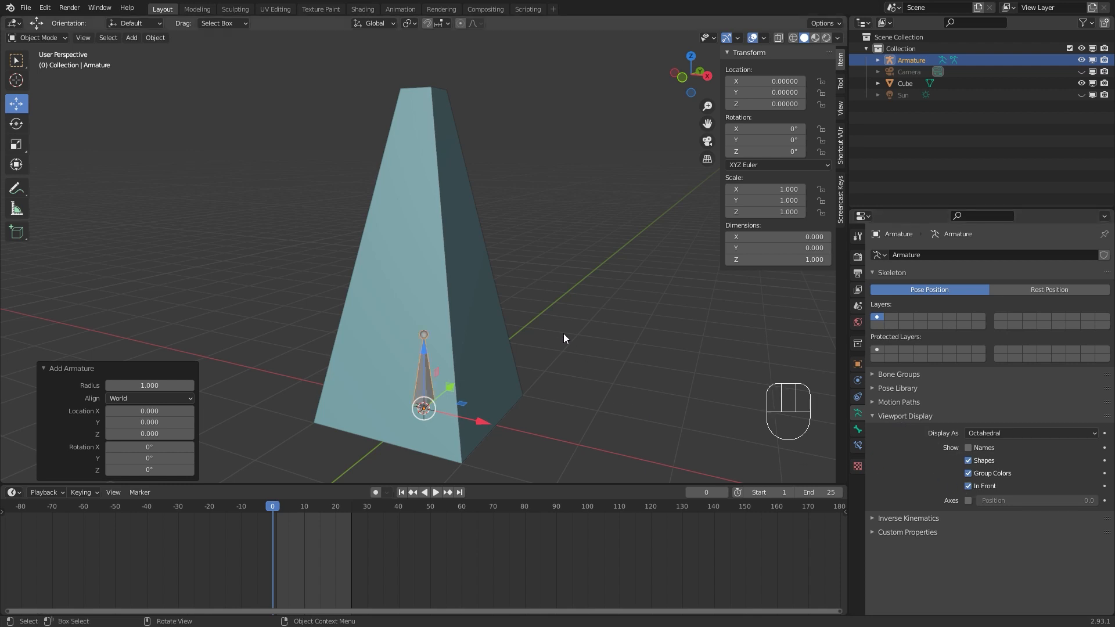
Switch to the front orthographic view with wireframe shading.
key("KP_1")
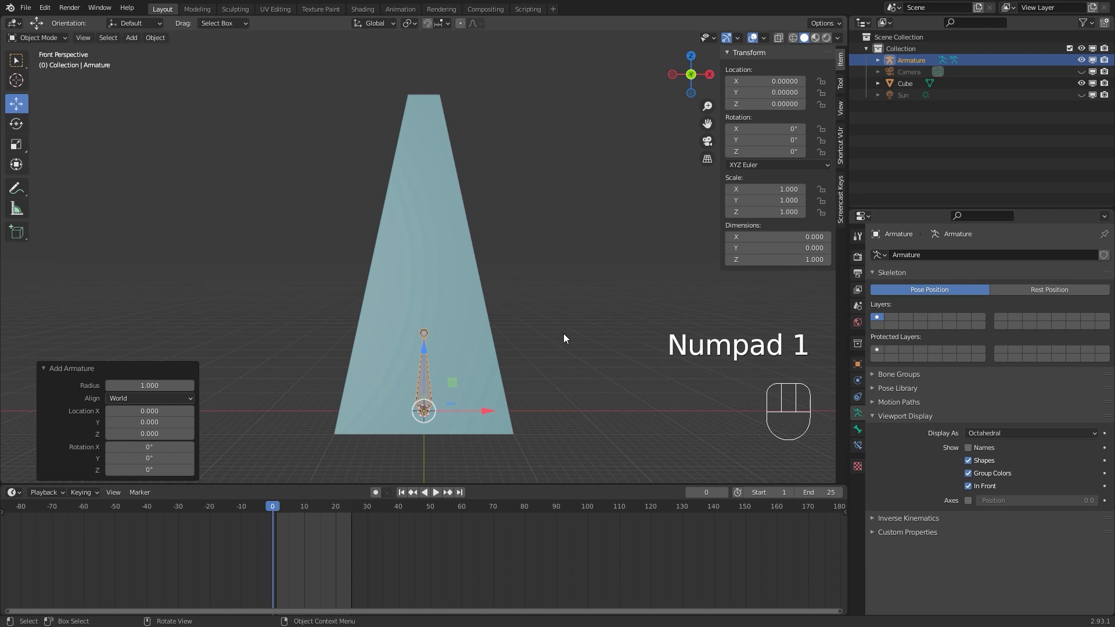
left_click(706, 159)
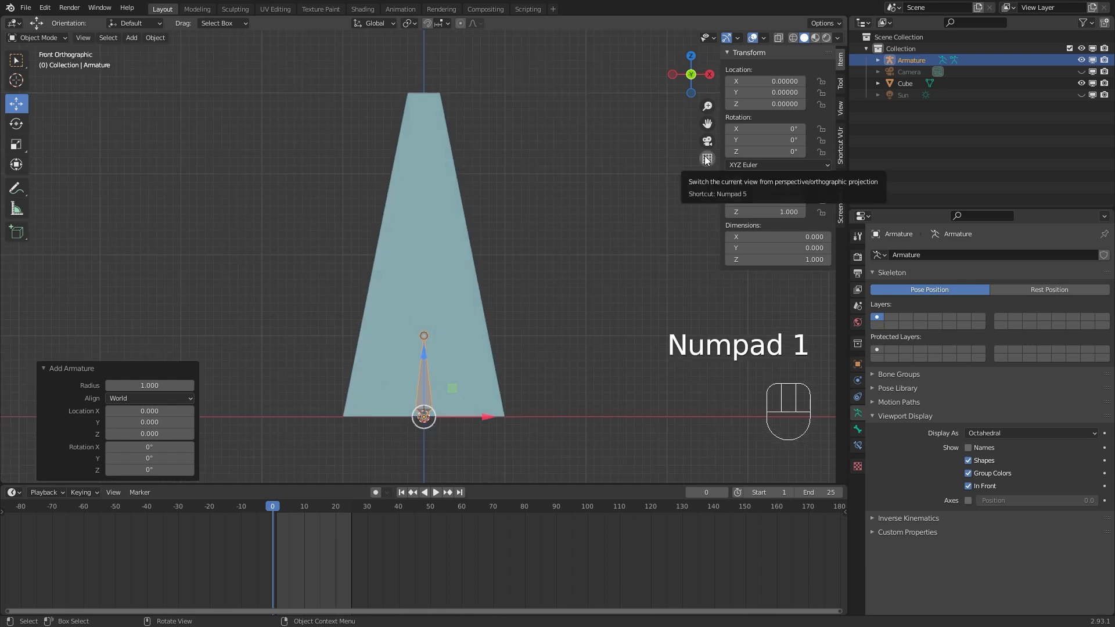
key("z")
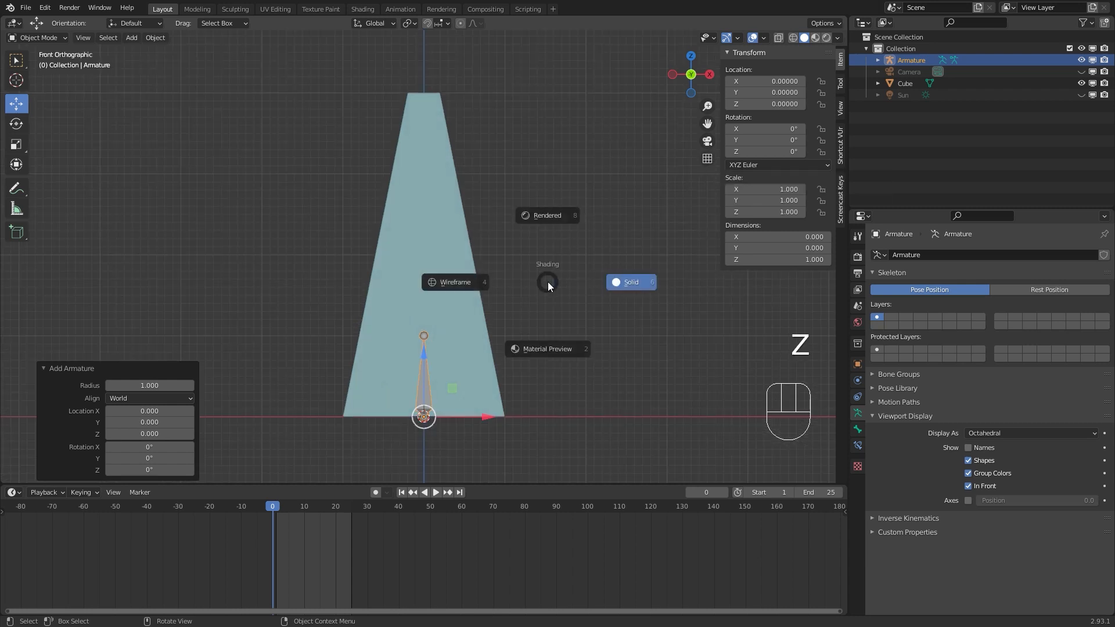
left_click(475, 280)
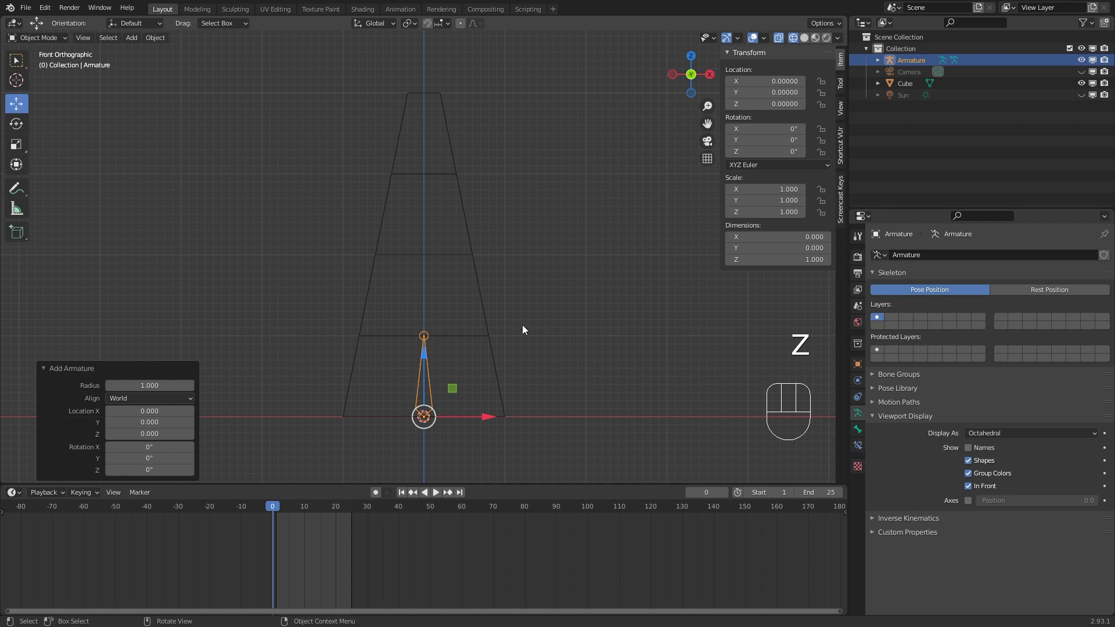
Extrude three more bones in a chain straight up from the first bone's tip, each about 1 unit long, matching the tower's segments up to its top.
key("Tab")
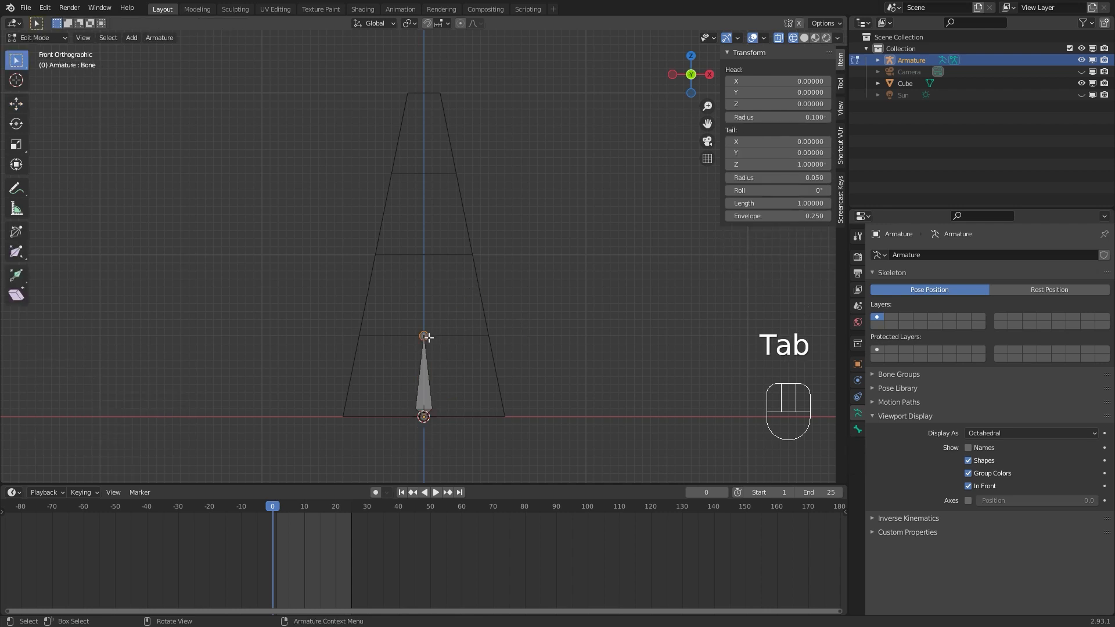
scroll(428, 337, "up", 4)
key("e")
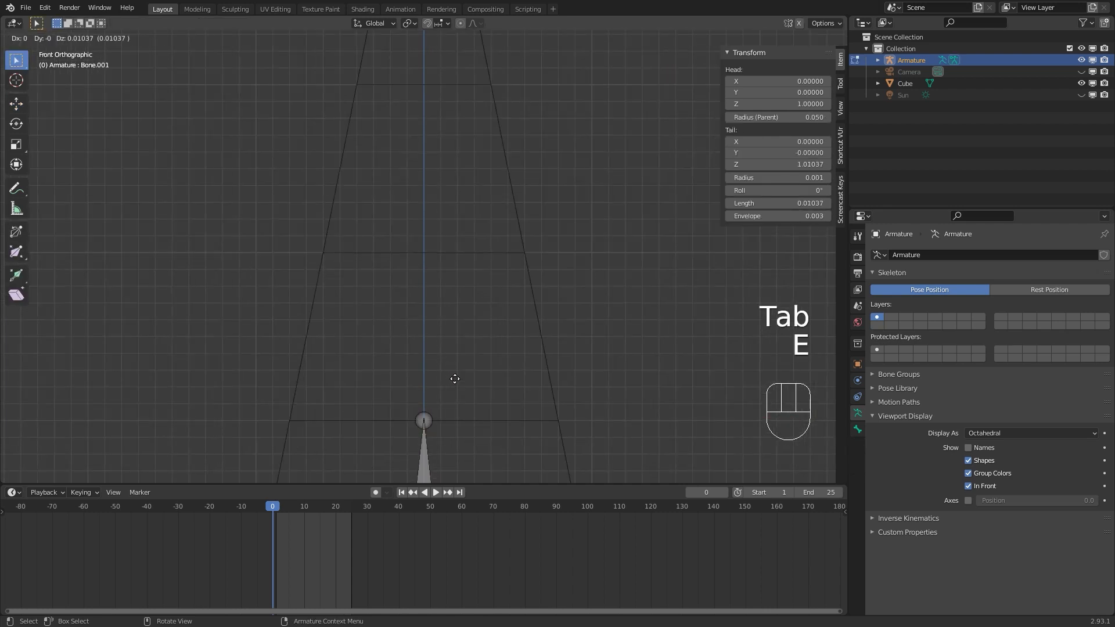
left_click(454, 216)
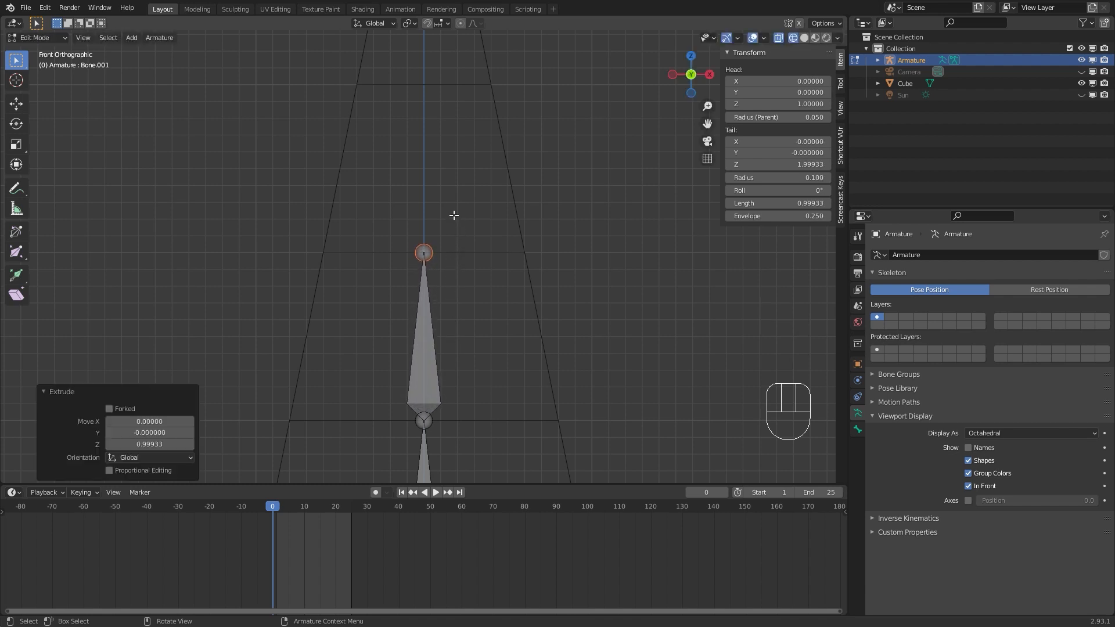
middle_click_drag(454, 186, 462, 332, "shift")
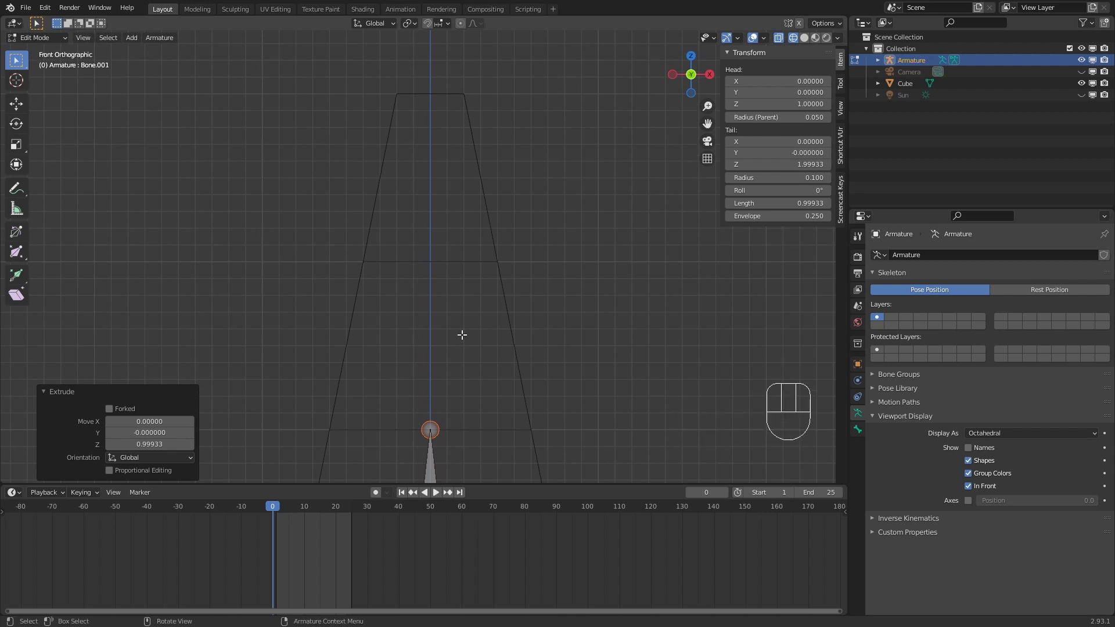
key("e")
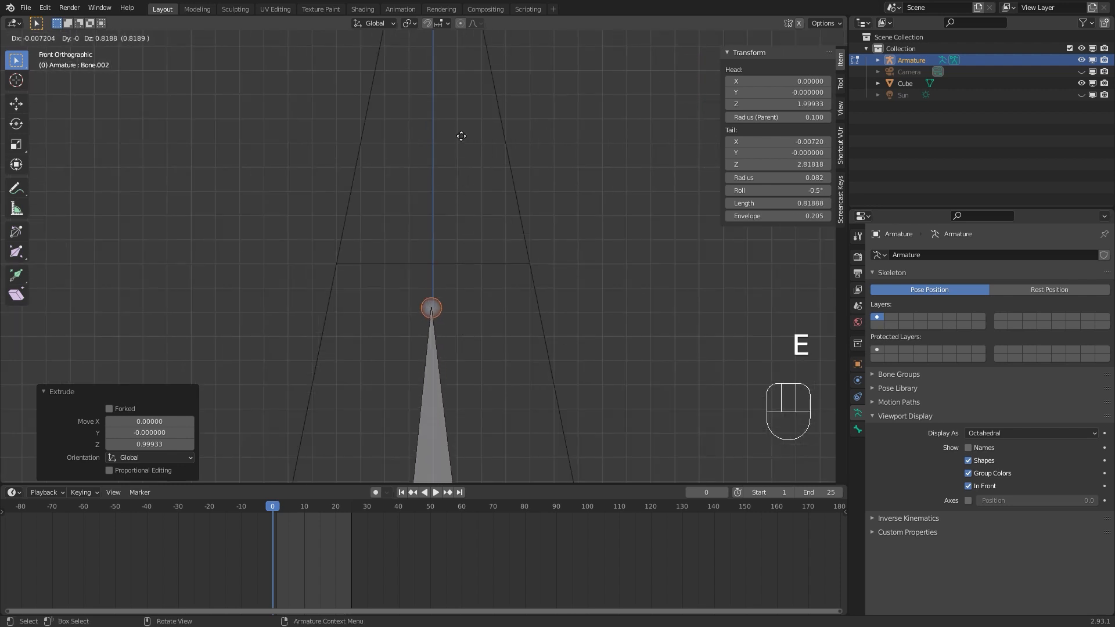
left_click(463, 94)
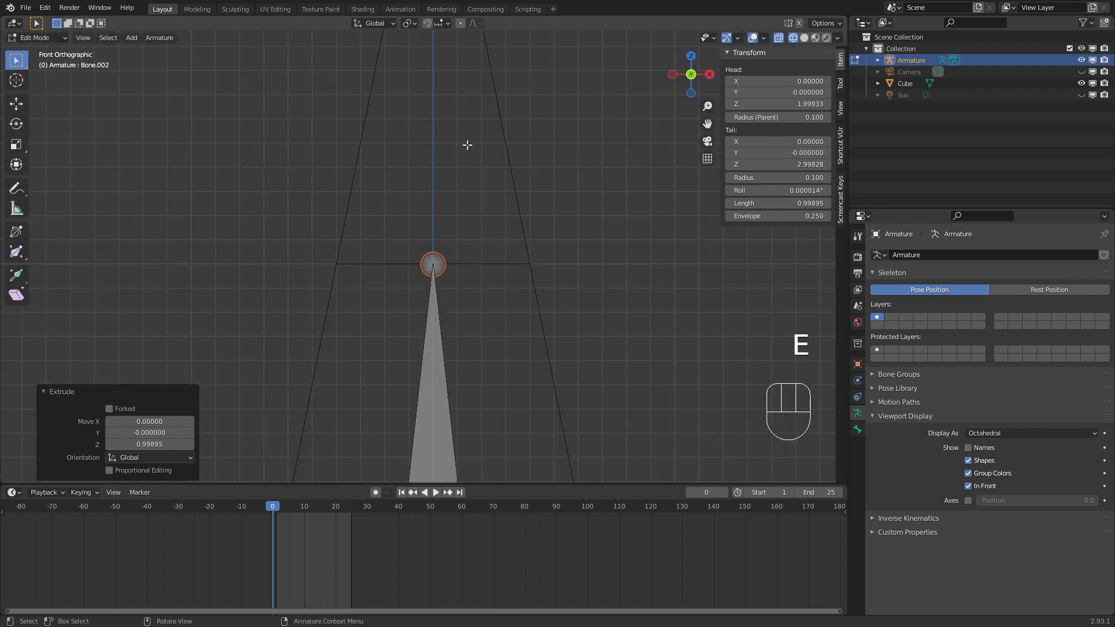
middle_click_drag(465, 147, 437, 326, "shift")
key("e")
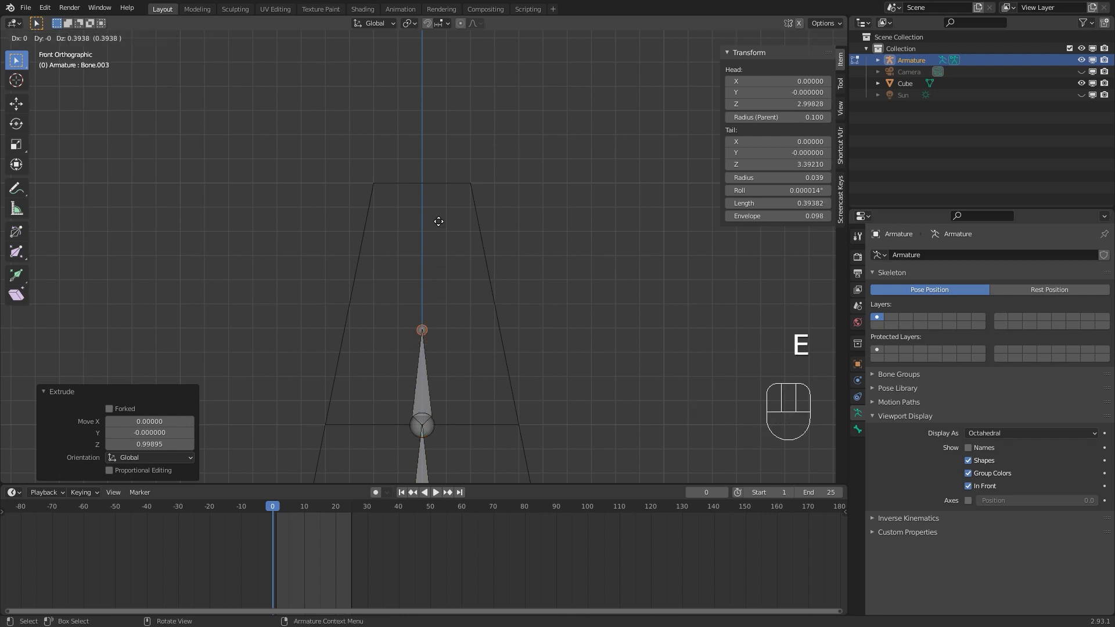
left_click(437, 88)
Leave the armature's Edit Mode and restore solid shading in an angled view.
scroll(466, 264, "down", 5)
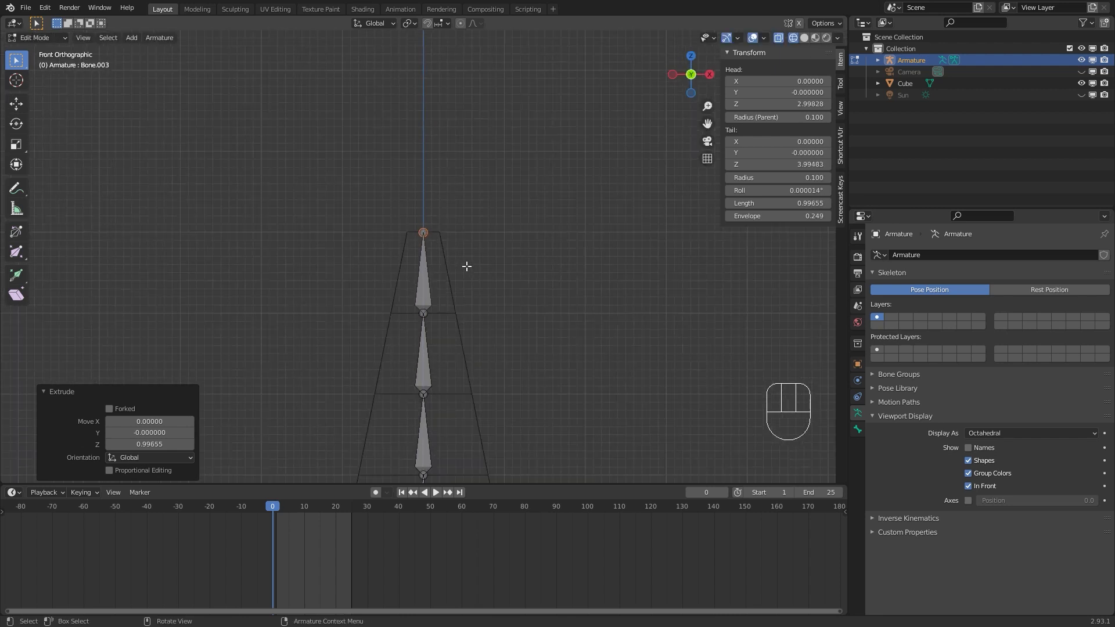
middle_click_drag(467, 265, 375, 363)
key("Tab")
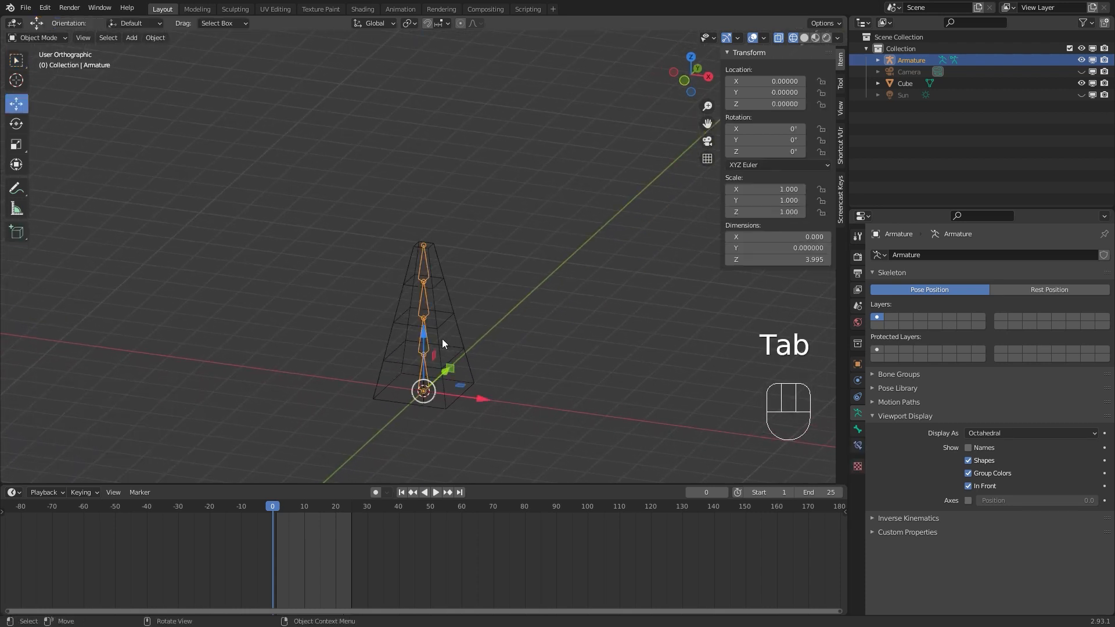
middle_click_drag(465, 353, 484, 263, "shift")
scroll(485, 265, "up", 3)
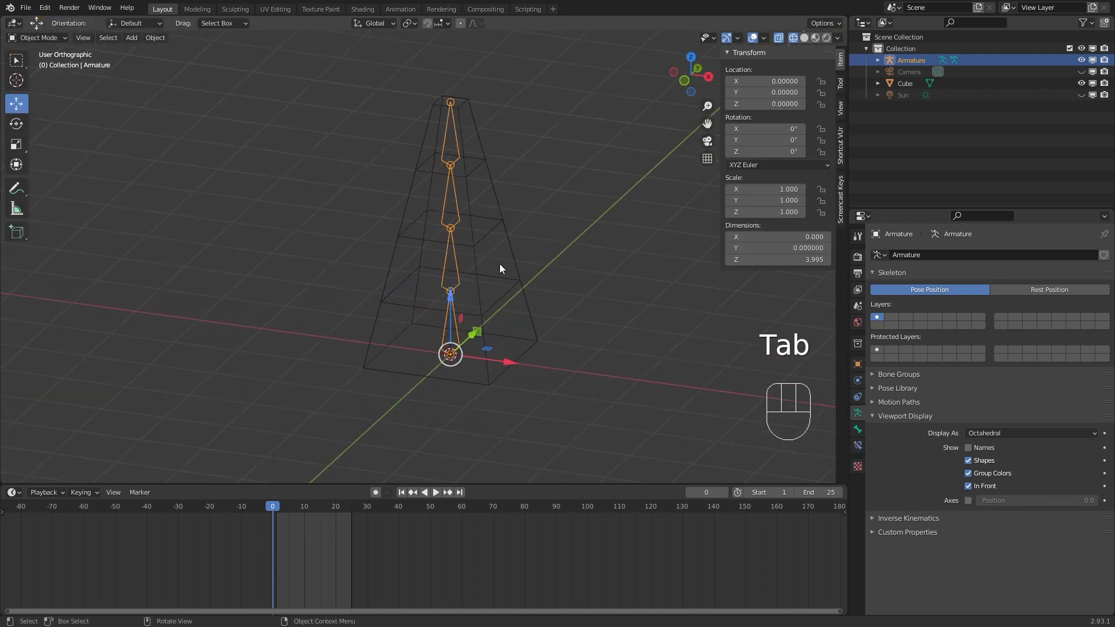
key("z")
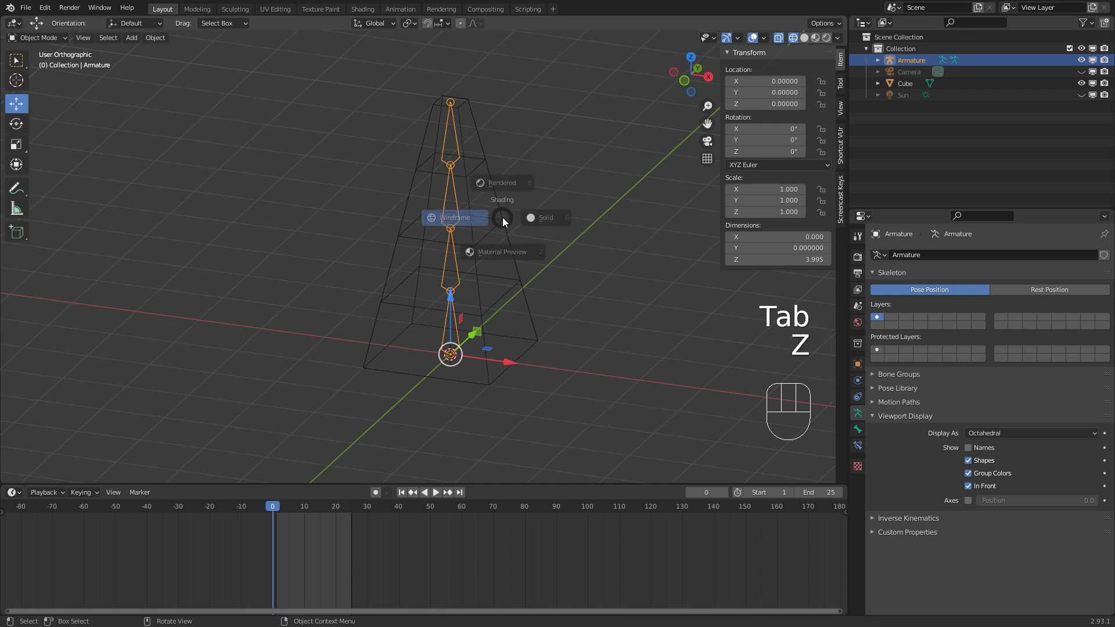
left_click(583, 218)
Parent the tower mesh to the armature using Armature Deform With Automatic Weights.
left_click(490, 226)
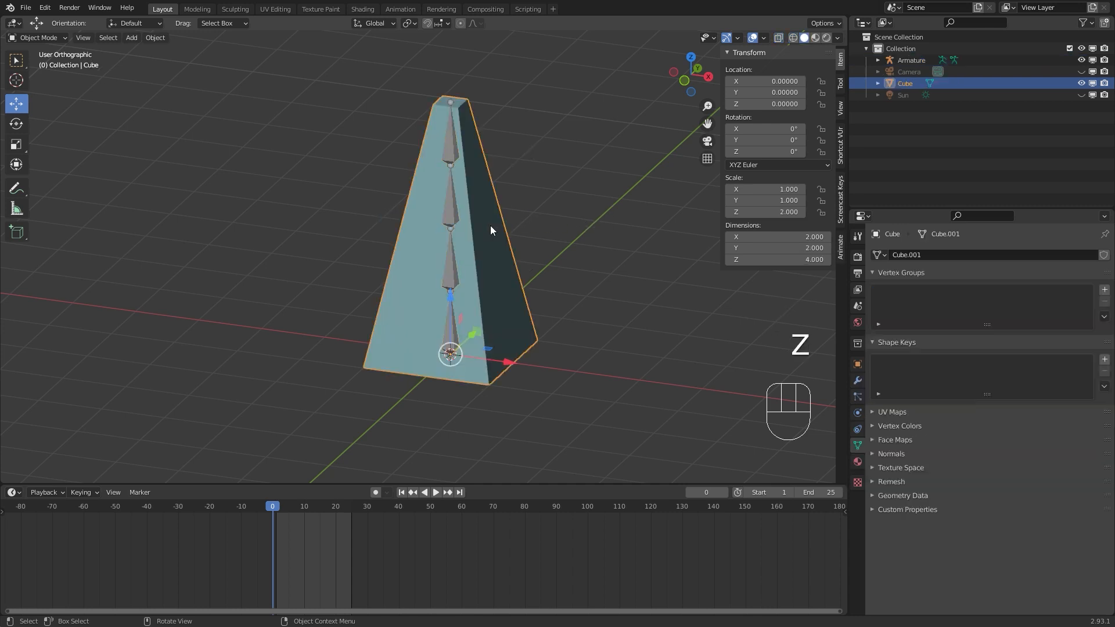
key("shift")
left_click(449, 209, "shift")
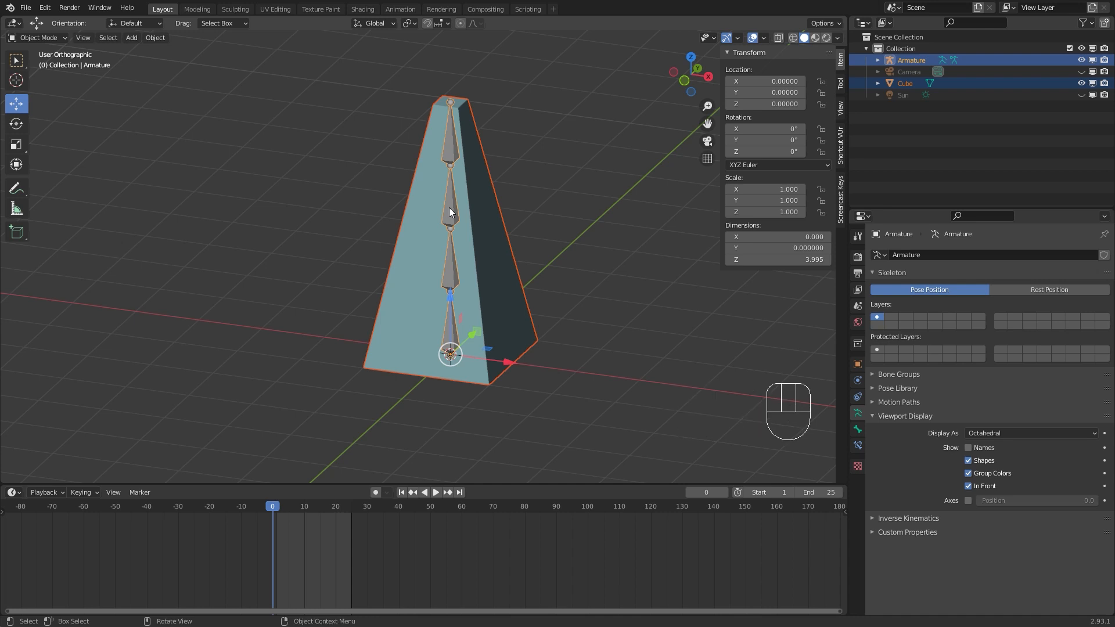
key("ctrl+p")
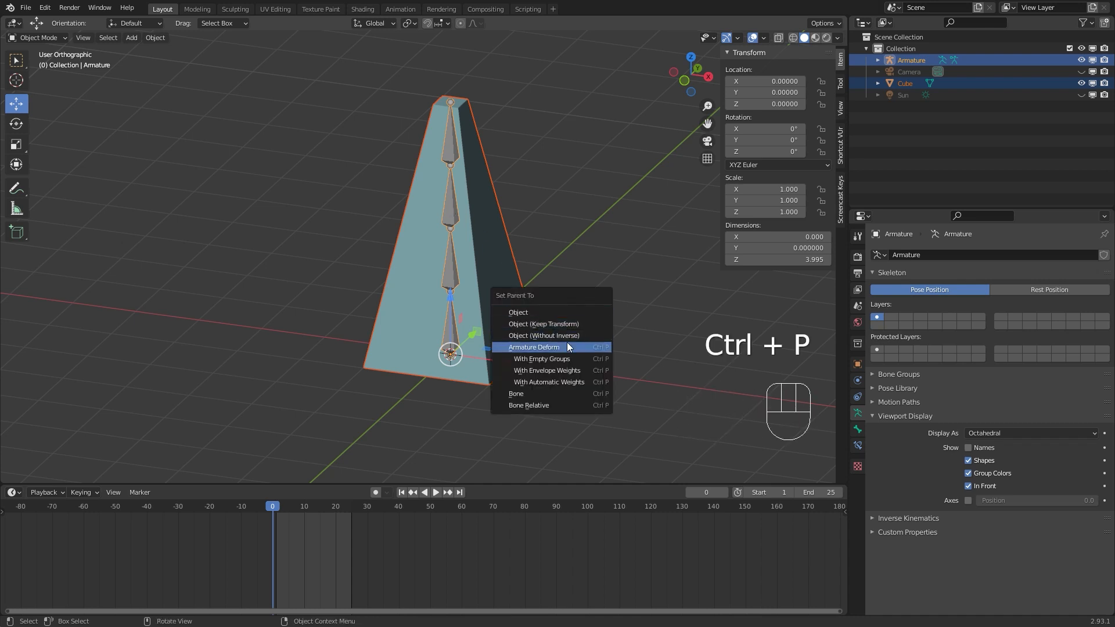
left_click(562, 380)
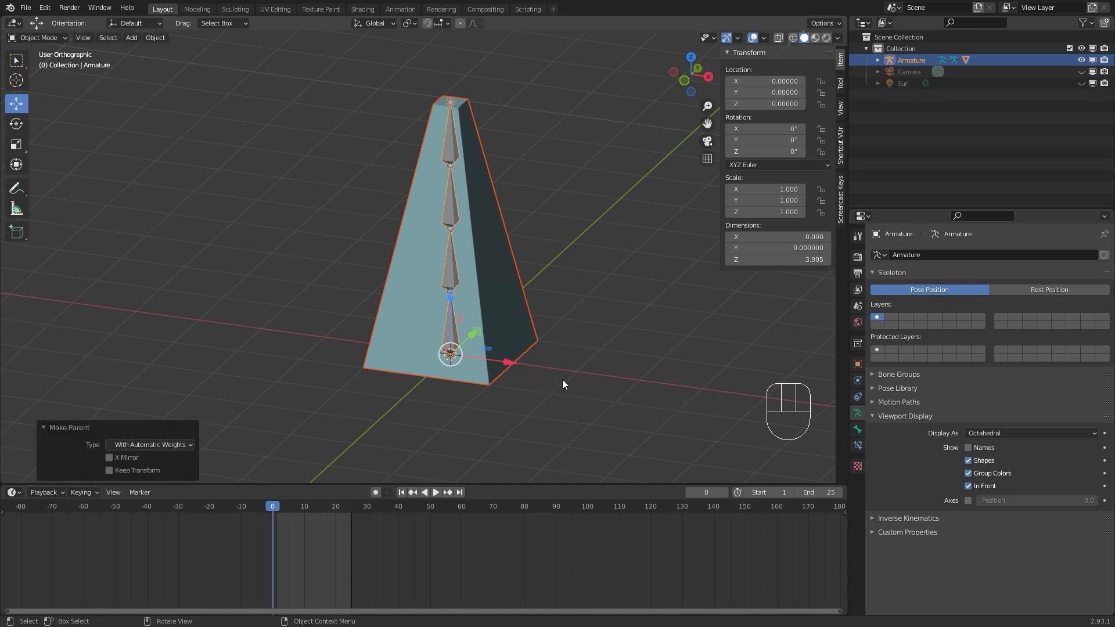
left_click(447, 275)
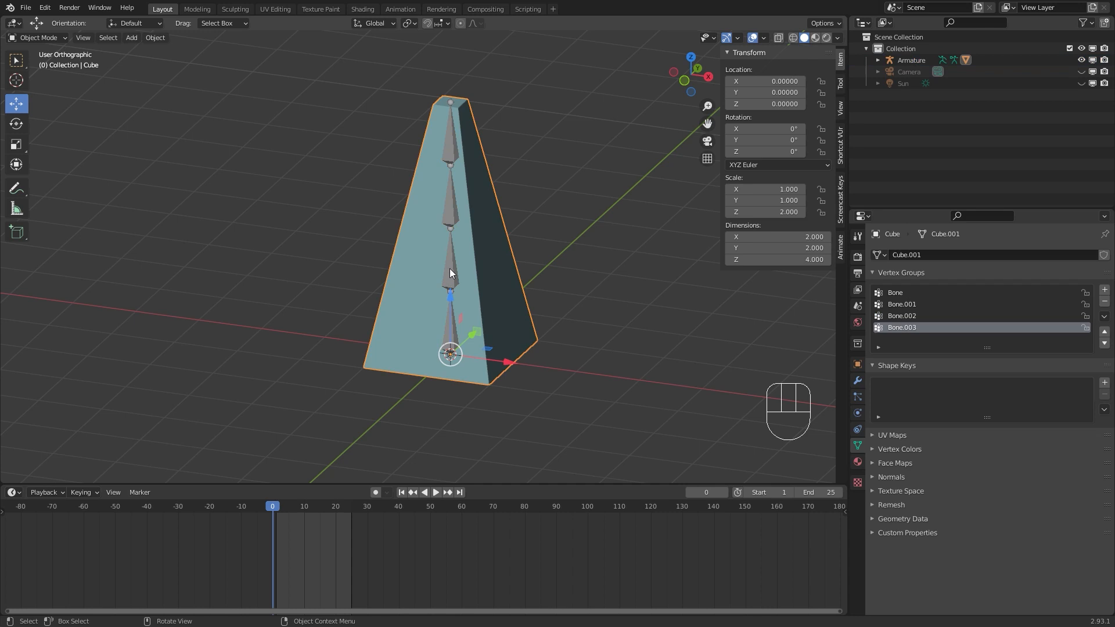
left_click(450, 268)
key("Tab")
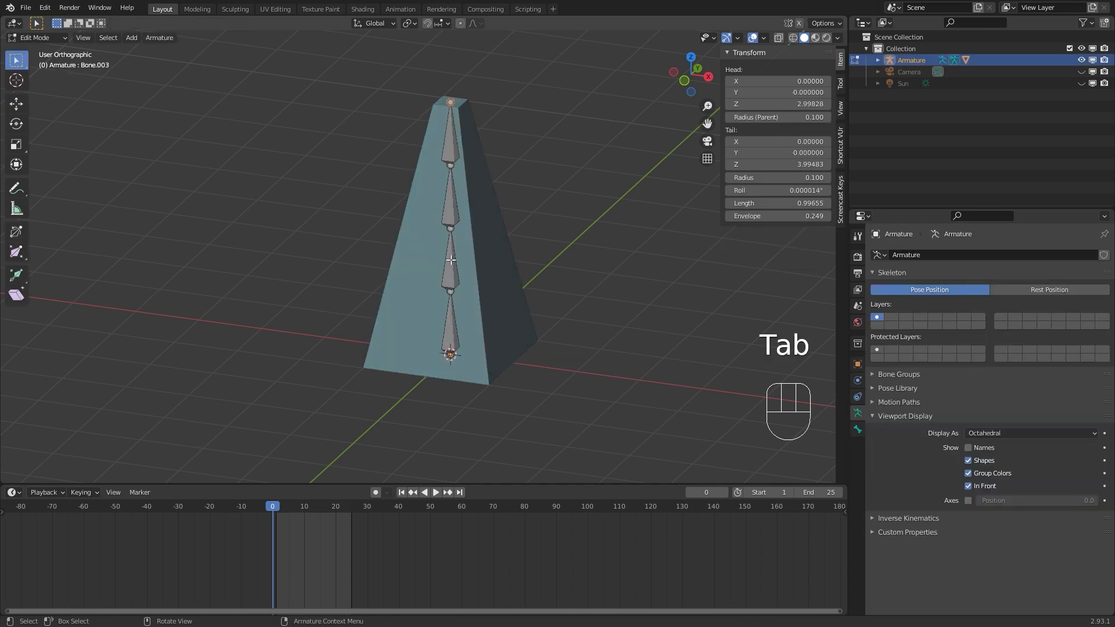
left_click(454, 254)
key("r")
right_click(485, 261)
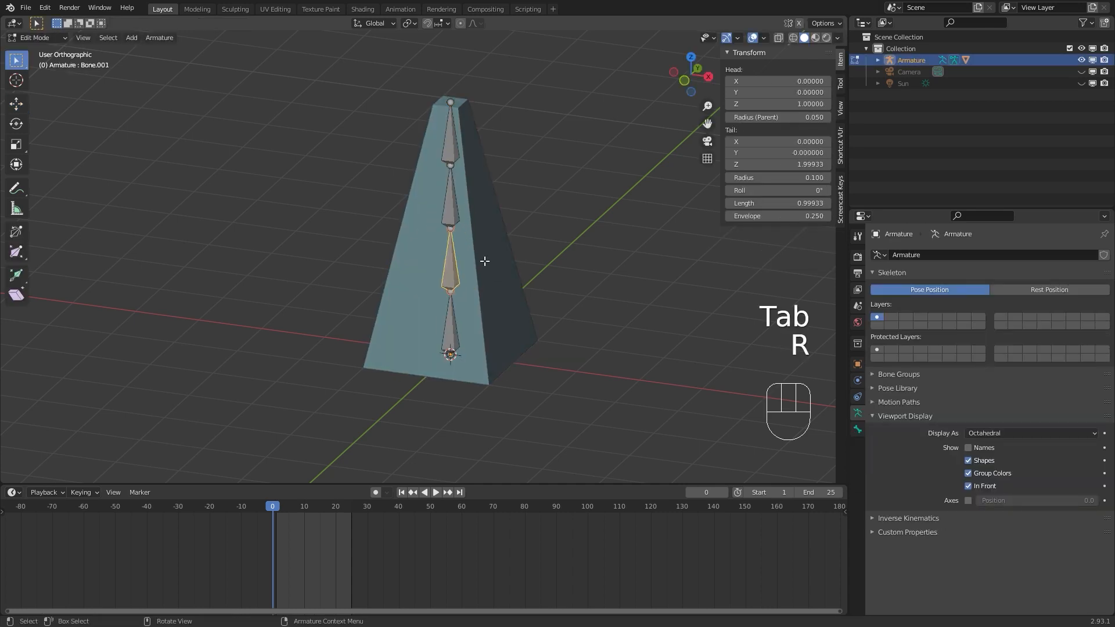
Leave the armature's Edit Mode and switch it to Pose Mode.
key("Tab")
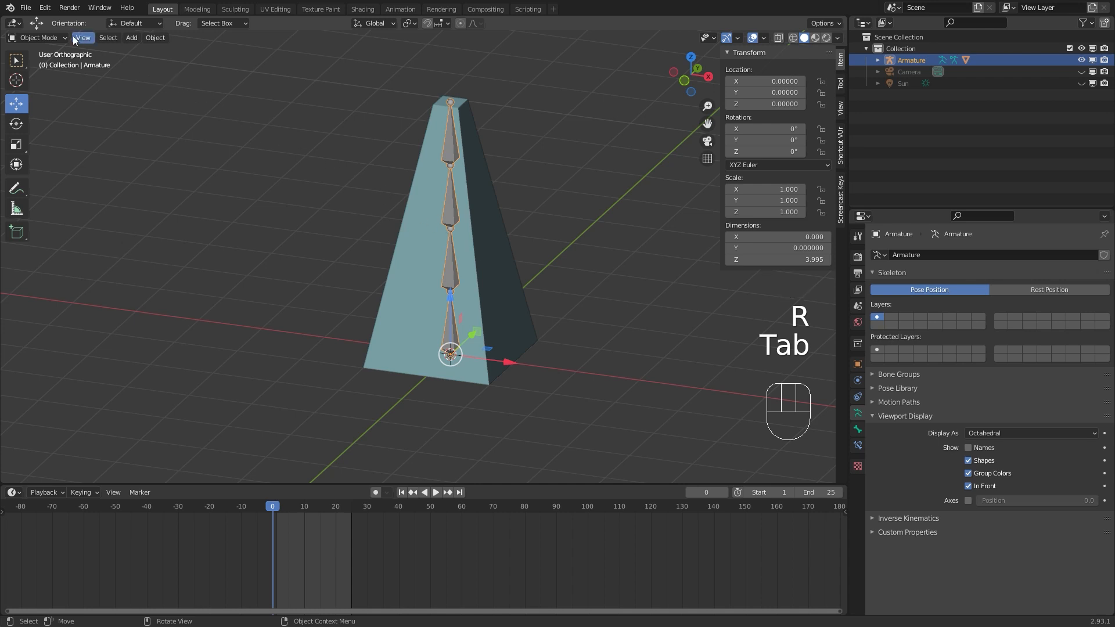
left_click(61, 37)
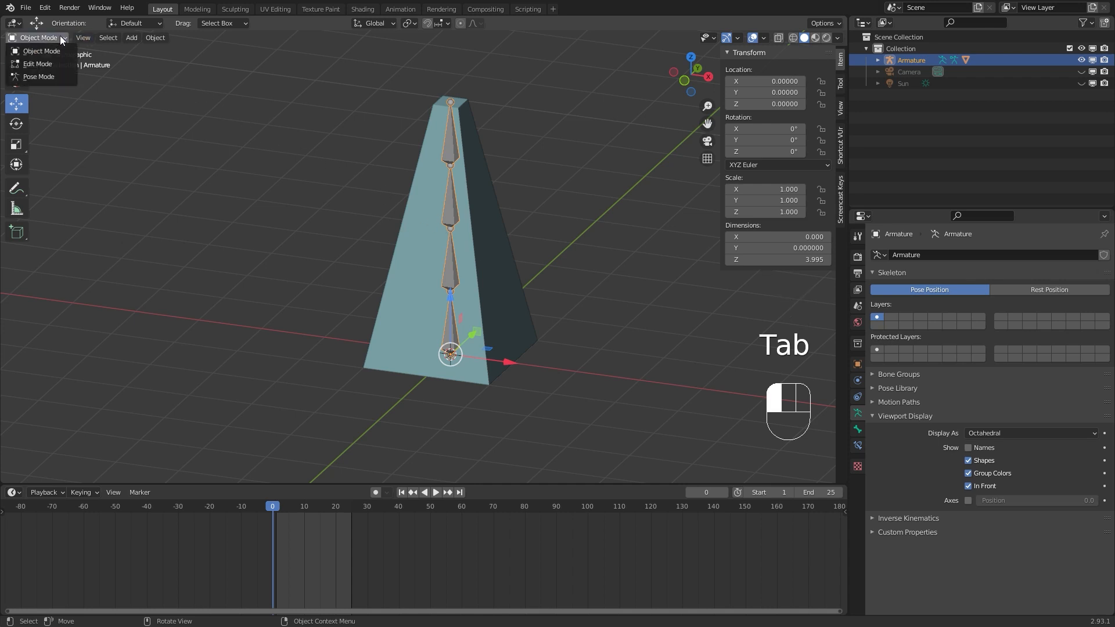
left_click(55, 75)
Test the mesh deformation by rotating the second, third and lowest bones one at a time, cancelling each rotation.
key("r")
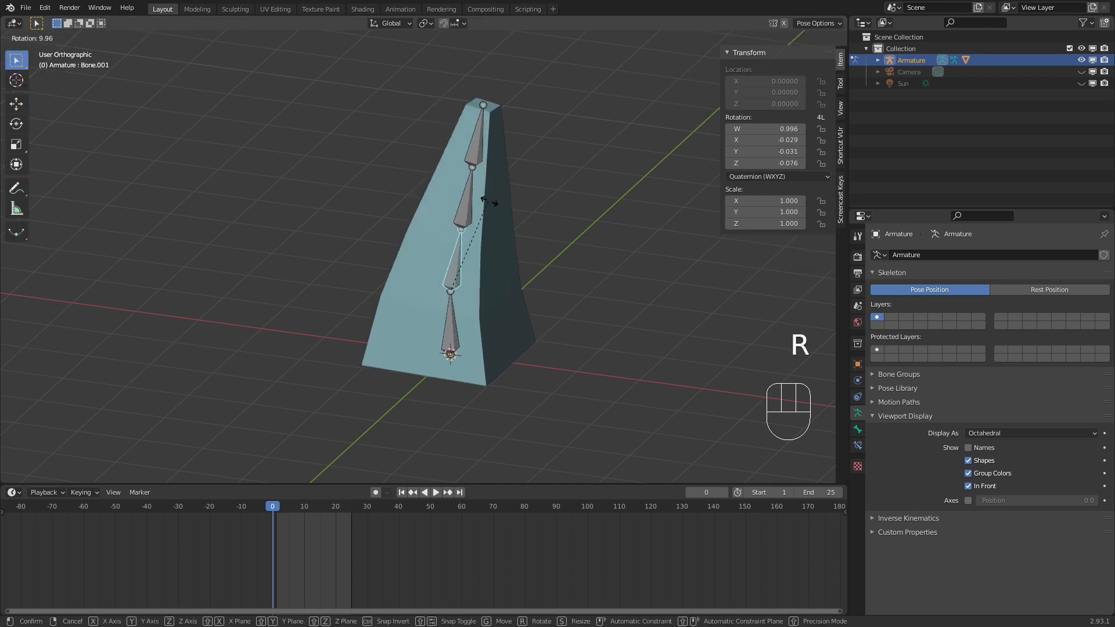
right_click(399, 207)
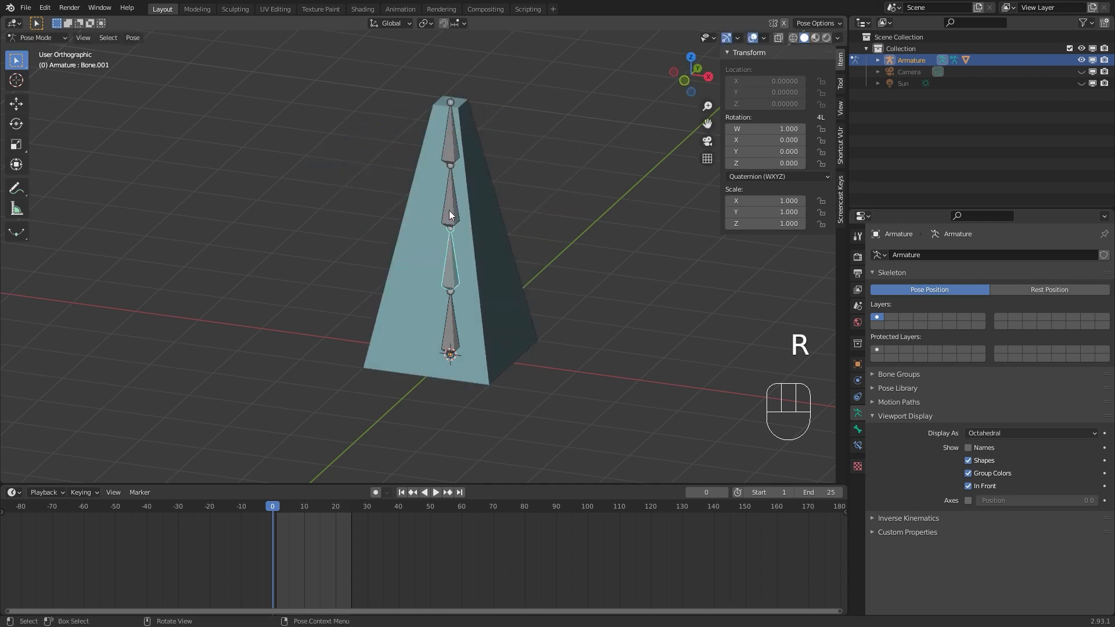
left_click(448, 211)
key("r")
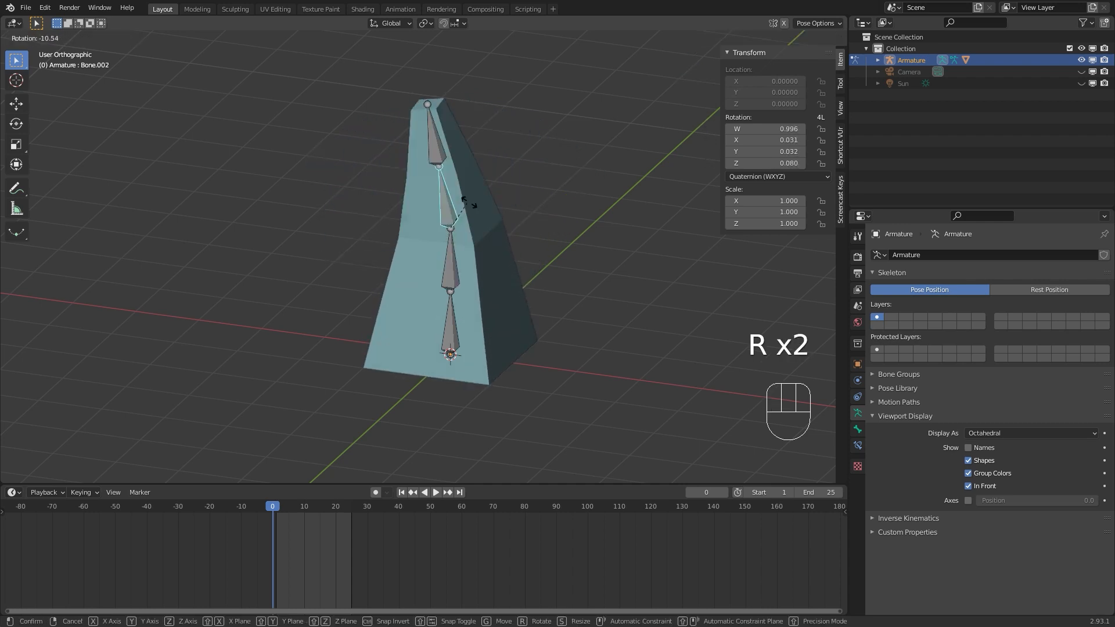
right_click(464, 195)
left_click(454, 328)
key("r")
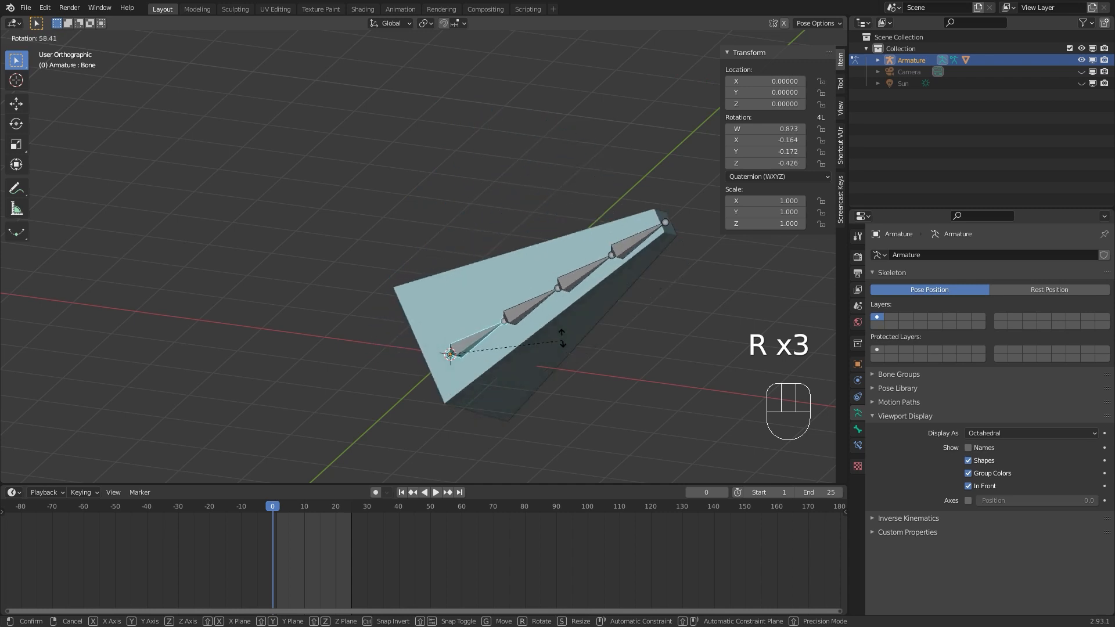
right_click(482, 286)
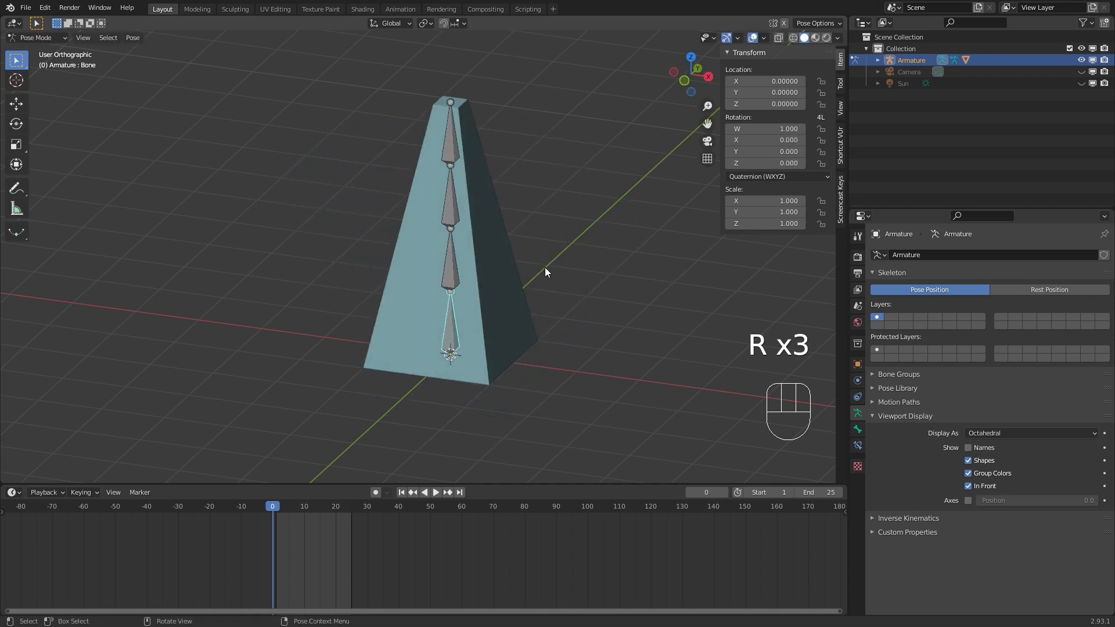
key("Tab")
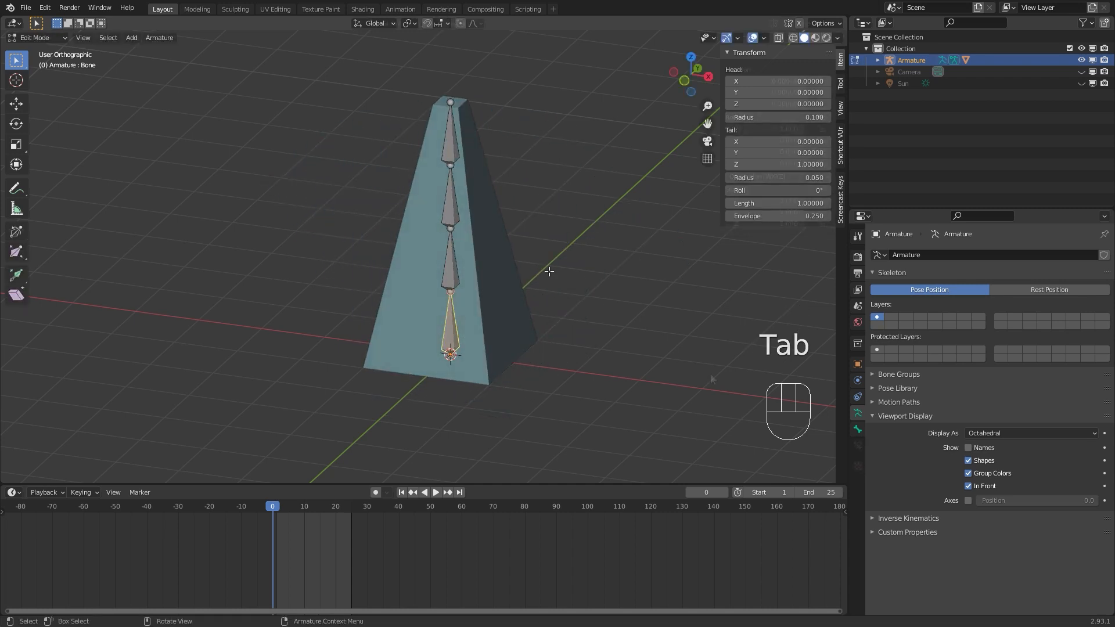
key("Tab")
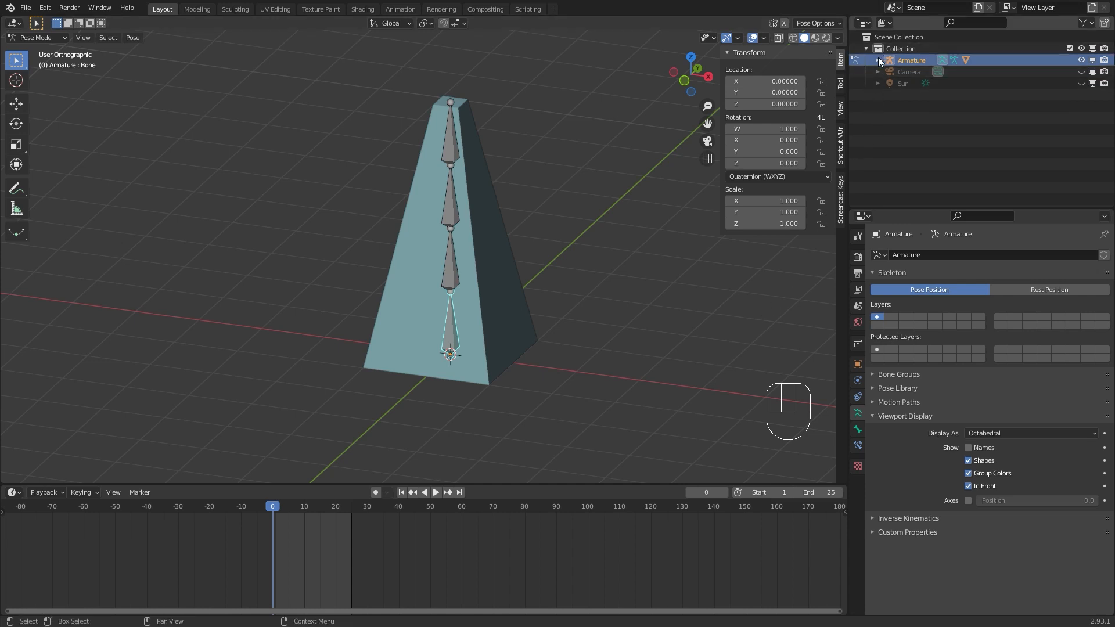
Expand the armature's pose hierarchy down to the last bone and rename Bone.003 as Top.
left_click(877, 61)
left_click(890, 71)
left_click(901, 84)
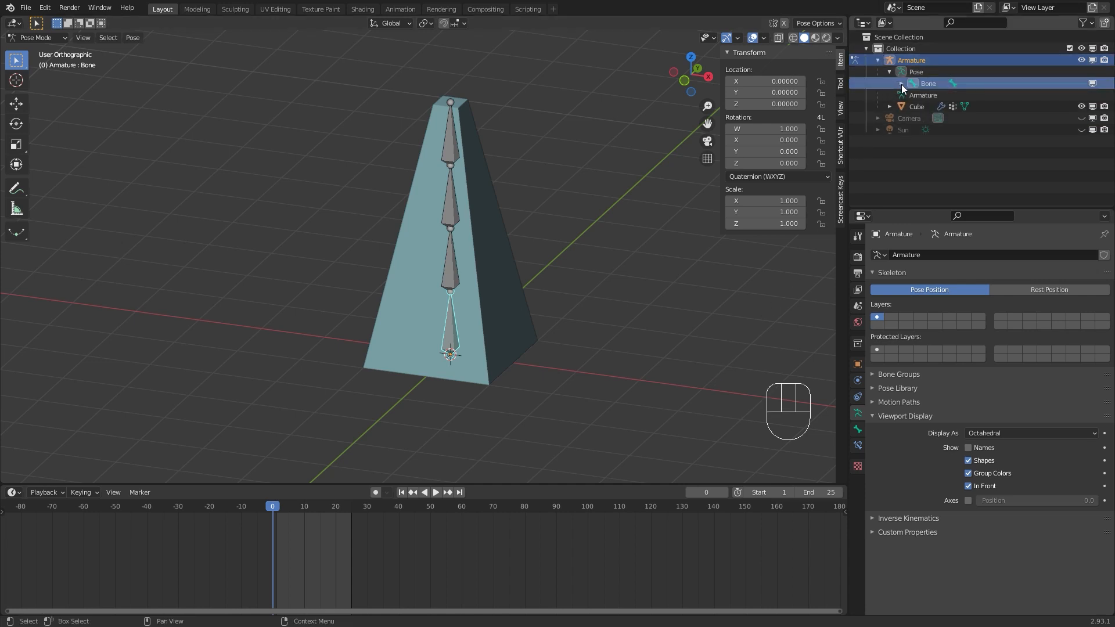
left_click(912, 95)
left_click(924, 107)
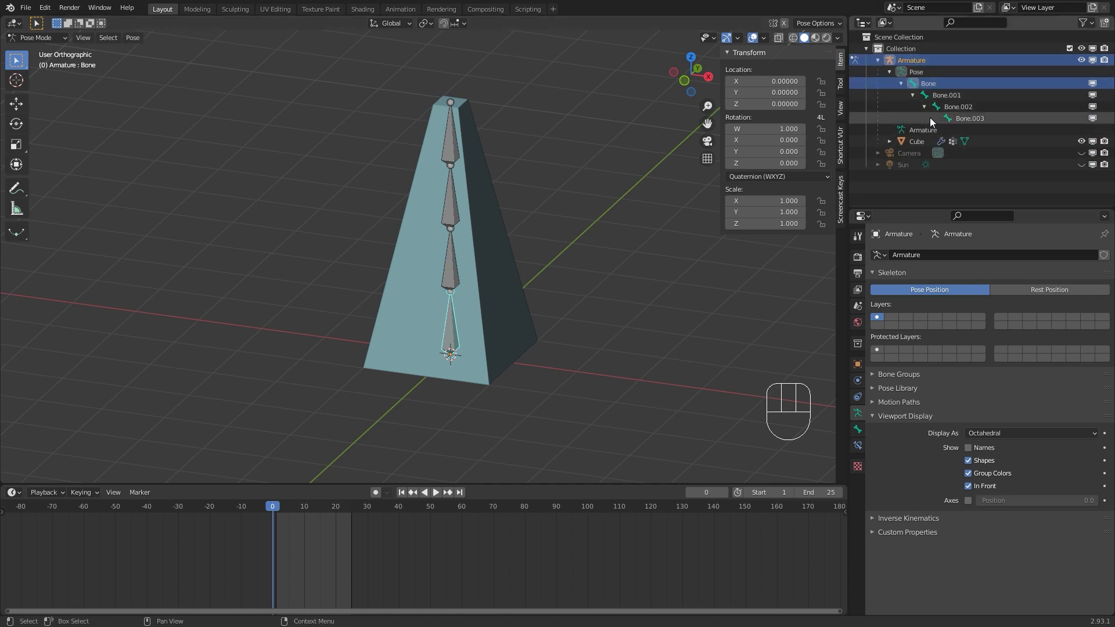
left_click(966, 119)
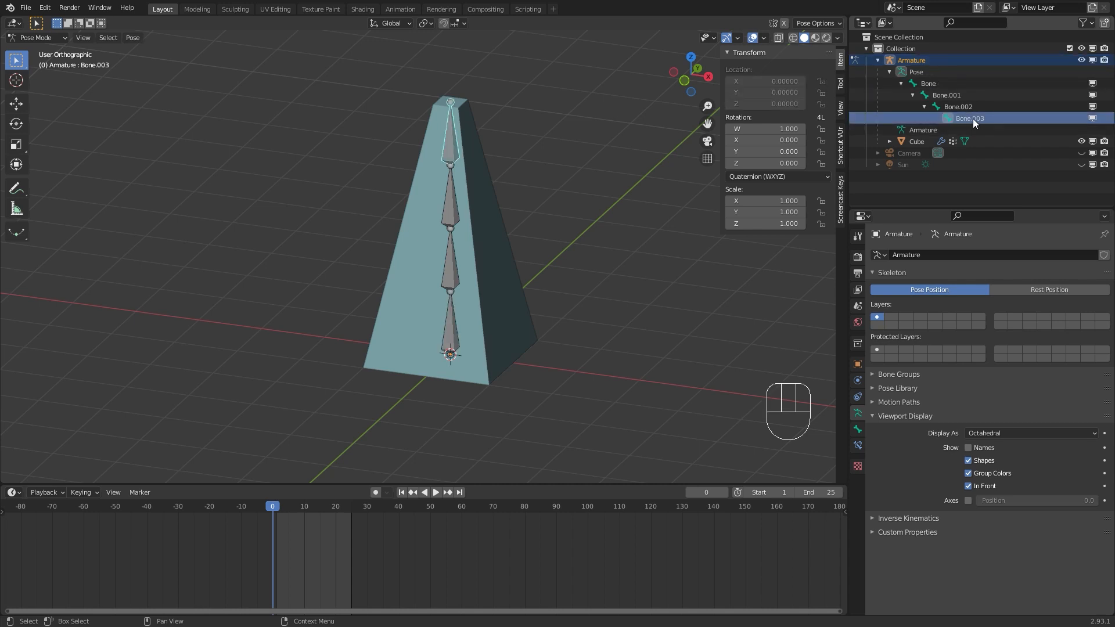
double_click(973, 119)
type("Top")
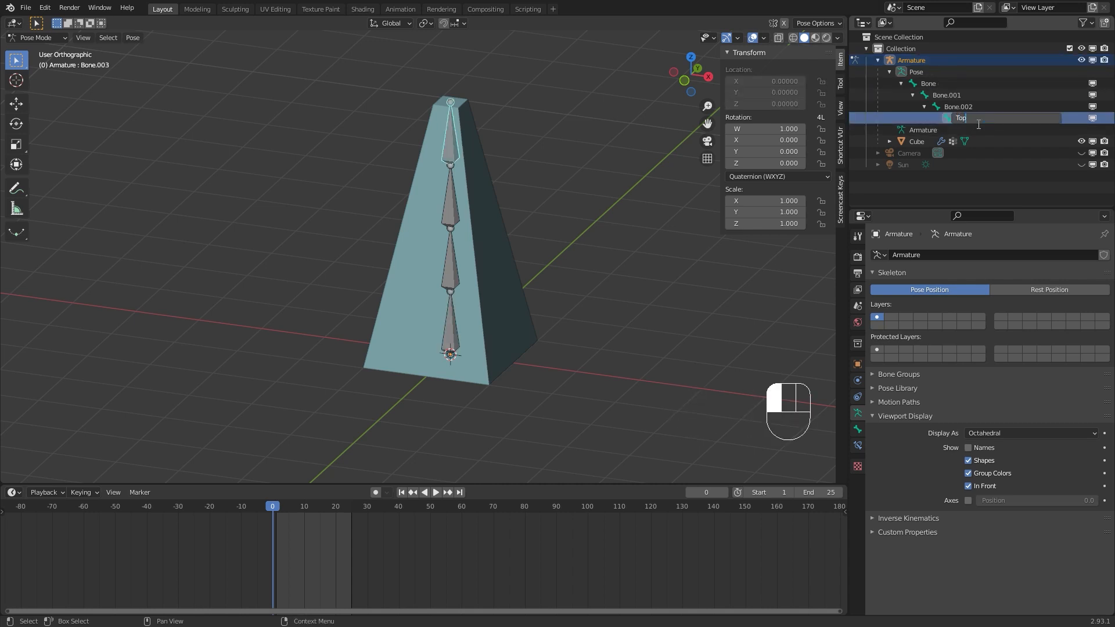
key("Return")
Rename Bone.002 as Middle upper and Bone.001 as Middle lower.
left_click(952, 106)
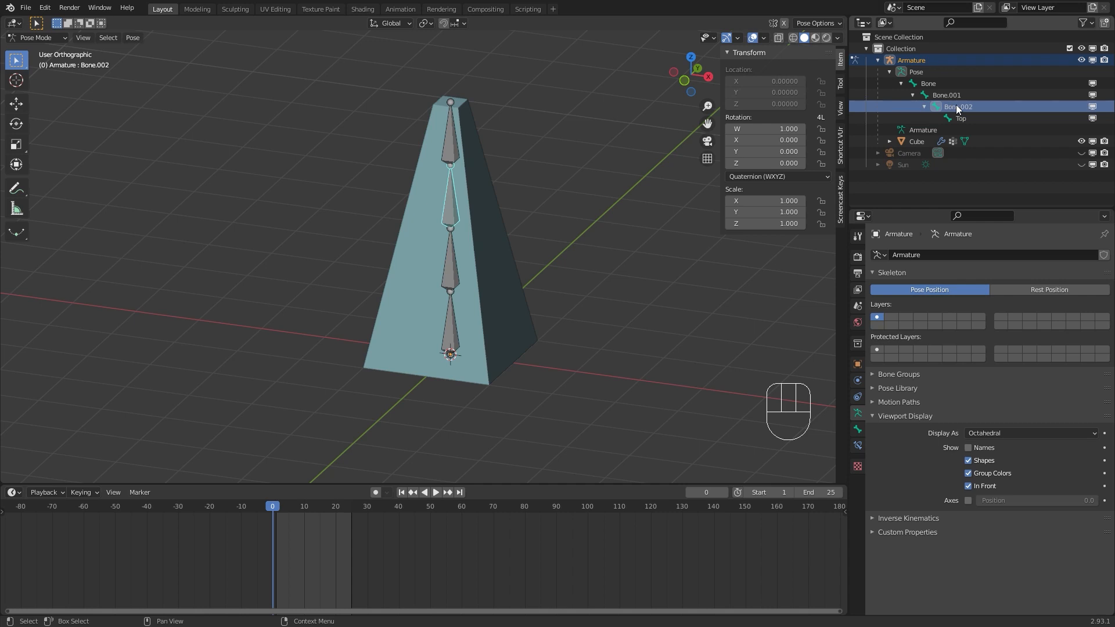
double_click(957, 108)
type("Midd")
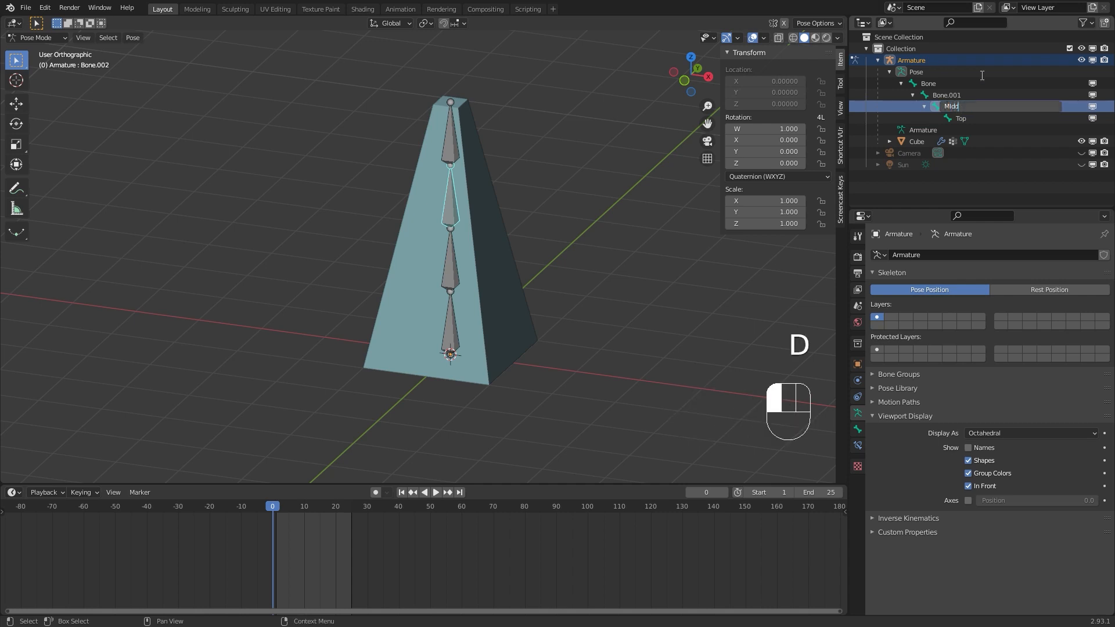
type("le upper")
key("Return")
double_click(946, 97)
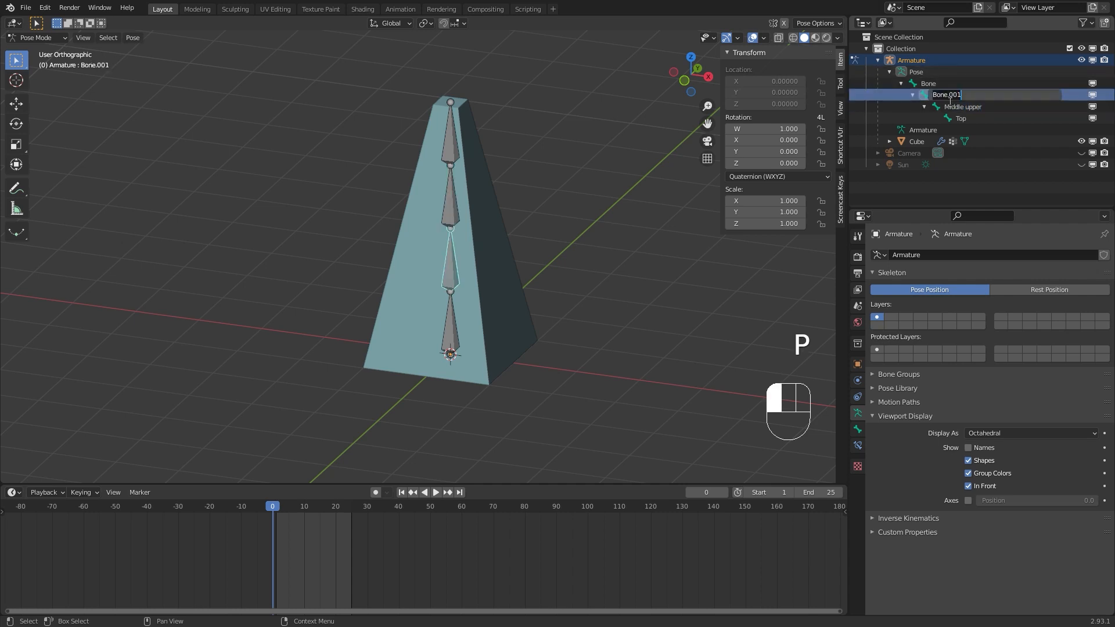
type("Middle lower")
key("Return")
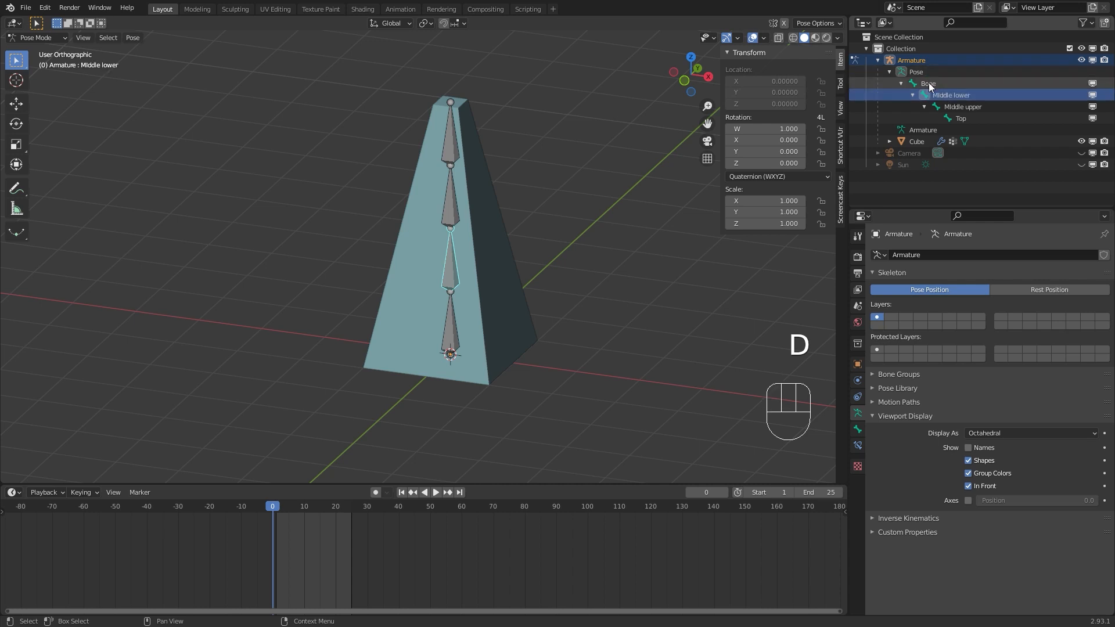
Rename the root bone as Bottom and deselect it.
left_click(928, 83)
double_click(928, 82)
type("B")
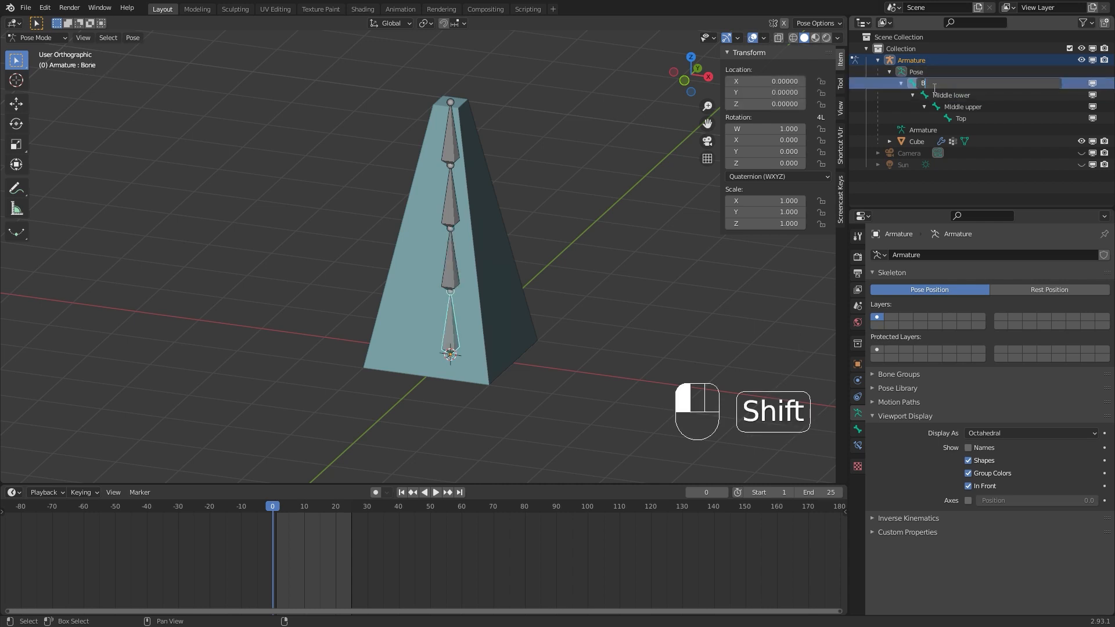
type("ottom")
key("Return")
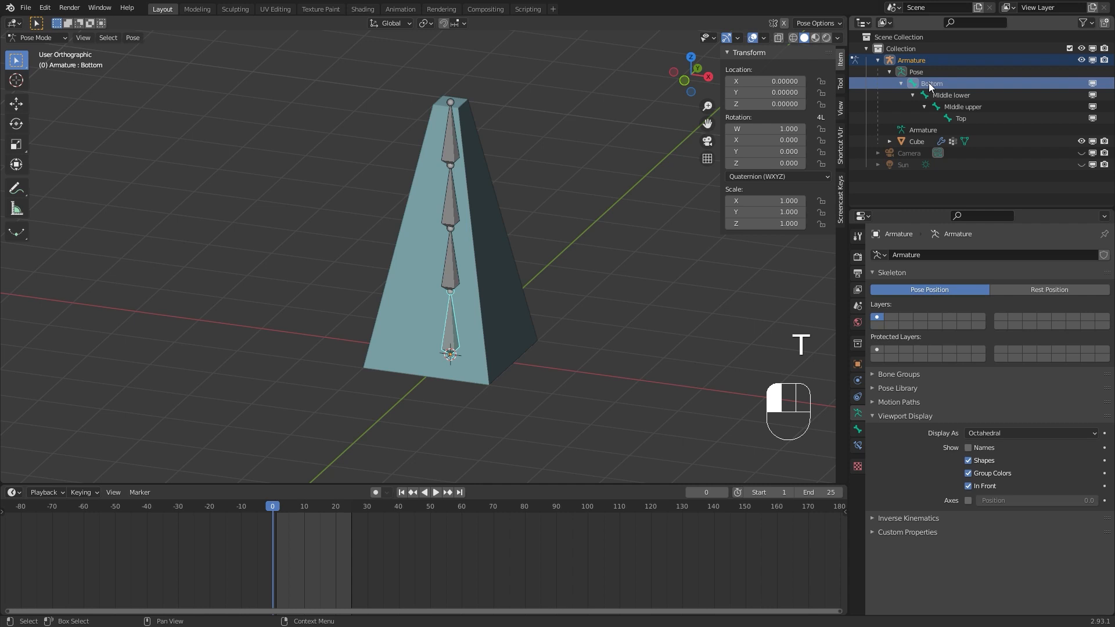
left_click(330, 206)
Return to Object Mode, select the tower mesh and switch it to Weight Paint mode.
left_click(61, 38)
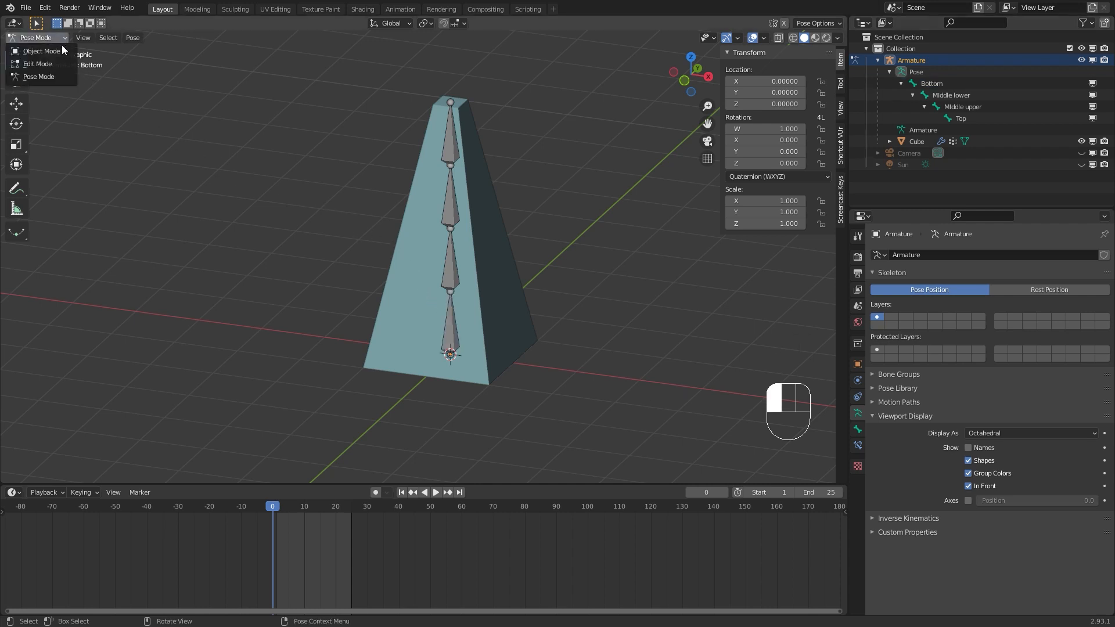
left_click(61, 48)
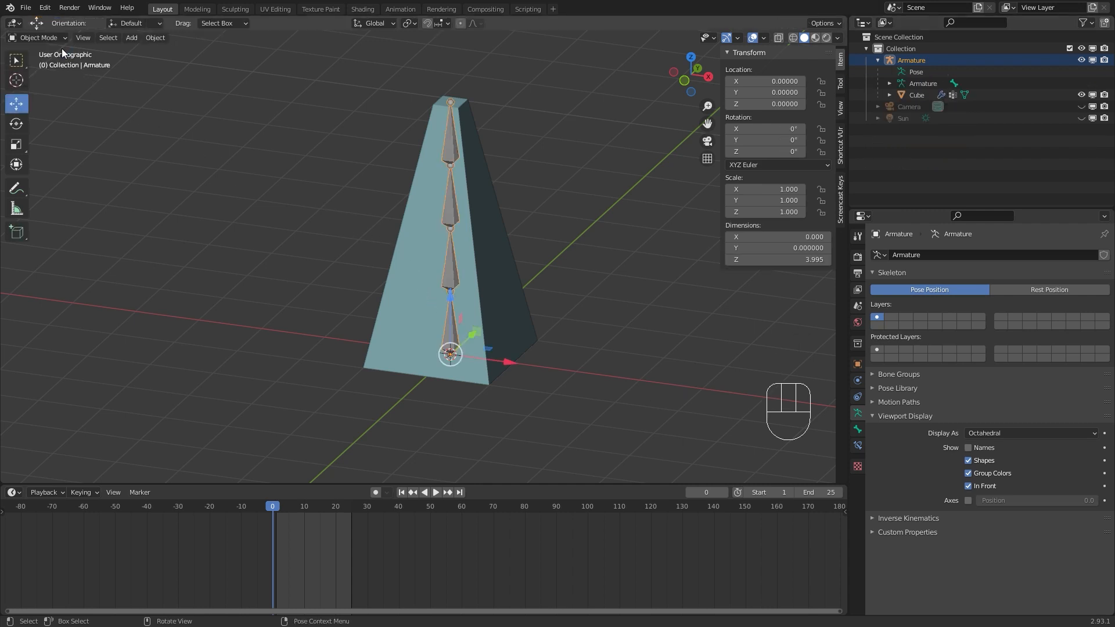
left_click(474, 194)
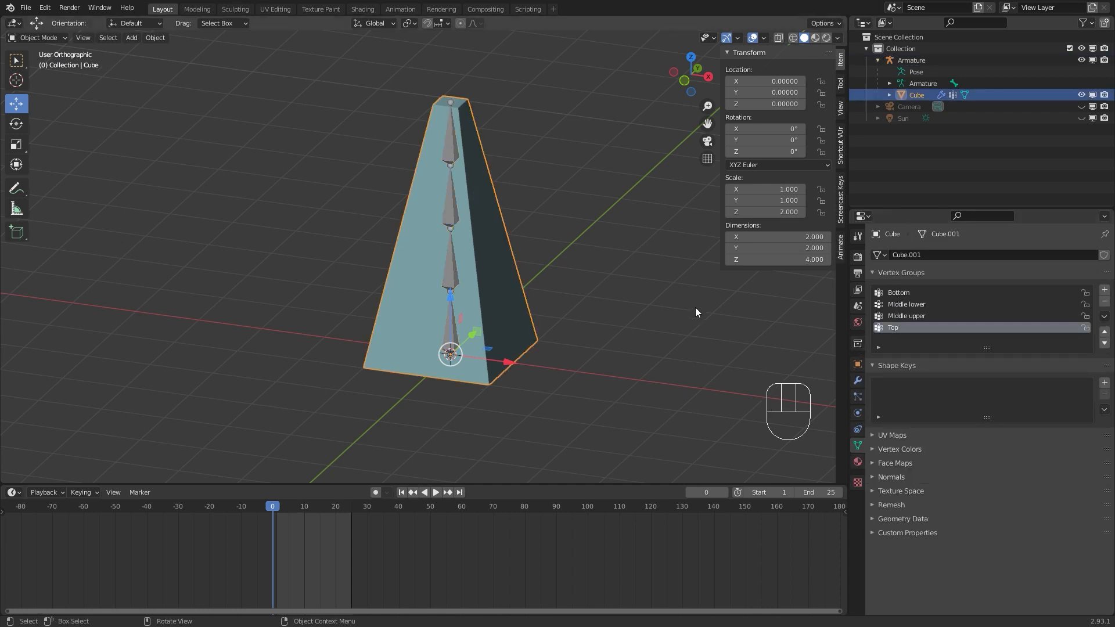
left_click(64, 37)
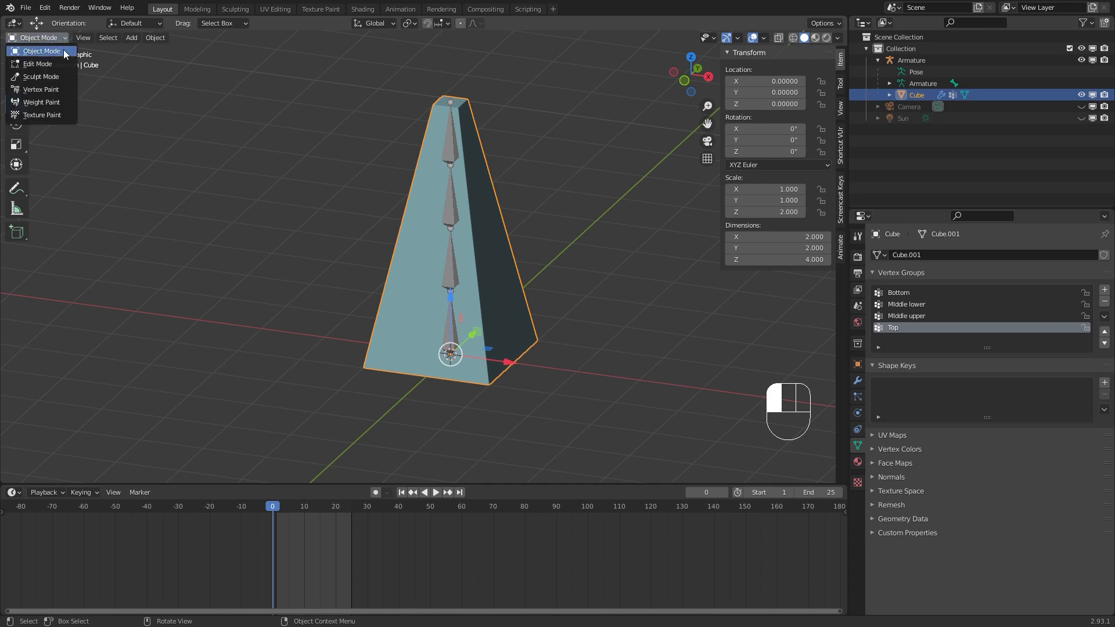
left_click(42, 102)
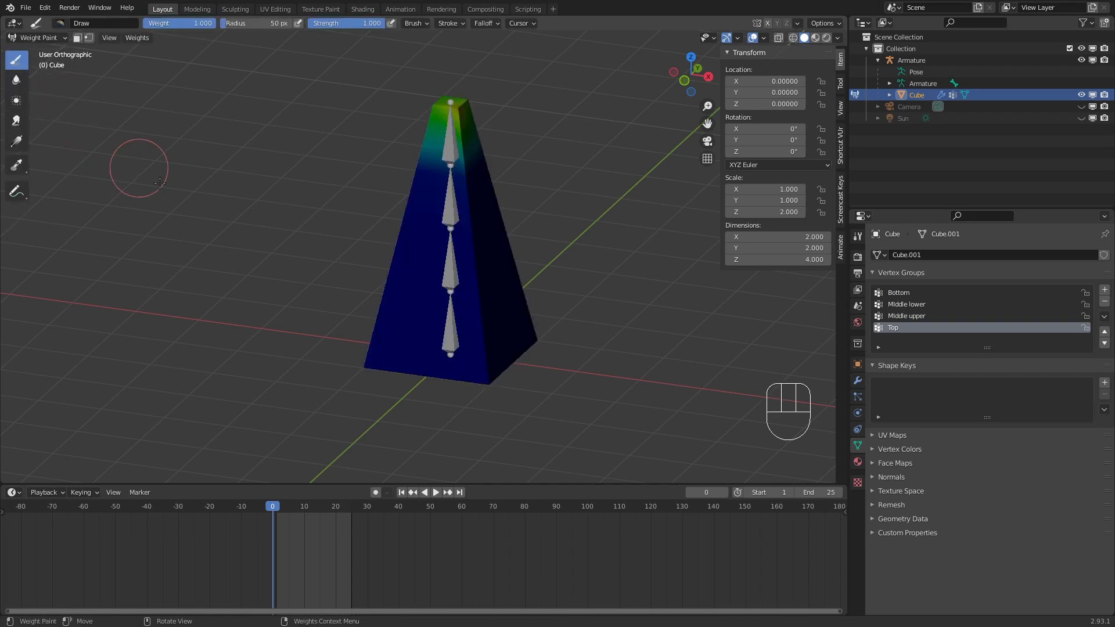
Review the weights of each vertex group and paint the Top group at weight 1.000 around the tower's tip on several sides.
left_click(901, 292)
left_click(904, 304)
left_click(903, 317)
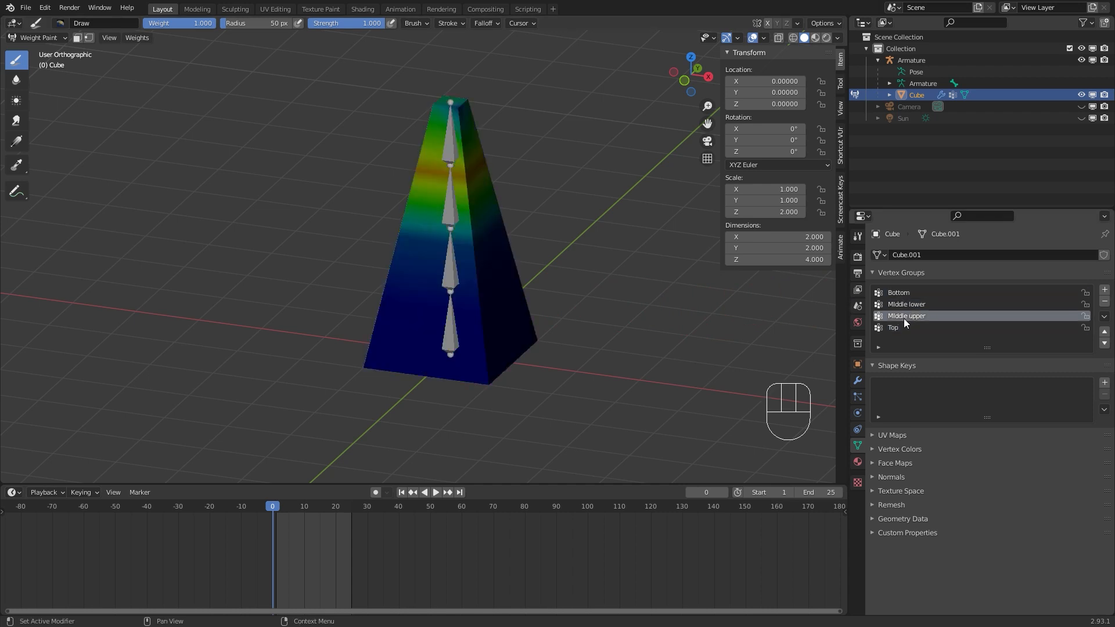
left_click(895, 329)
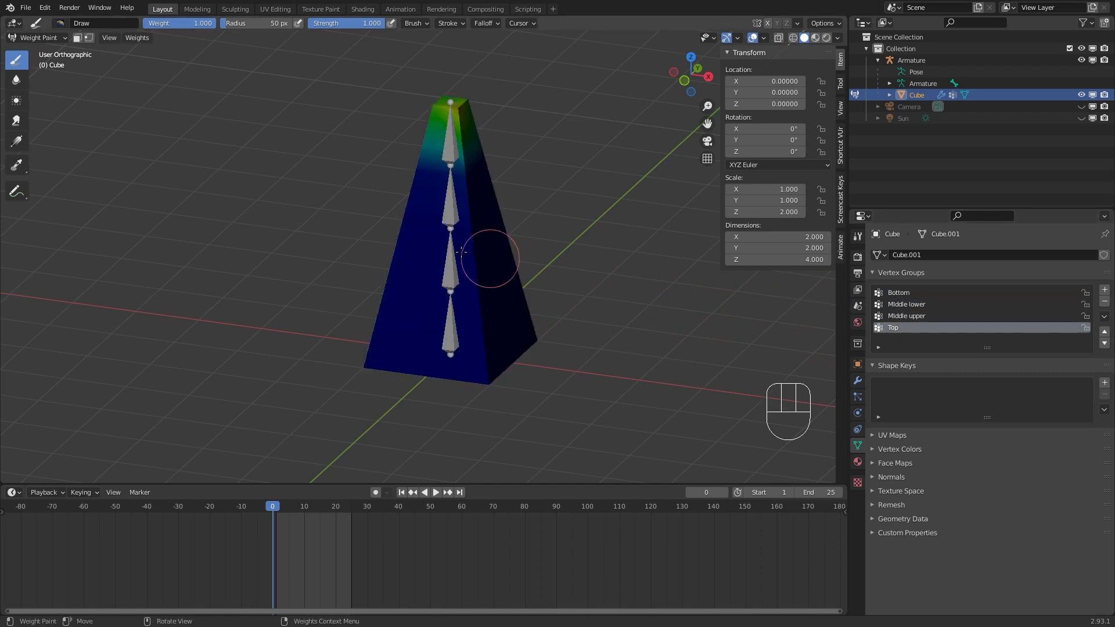
right_click(306, 216)
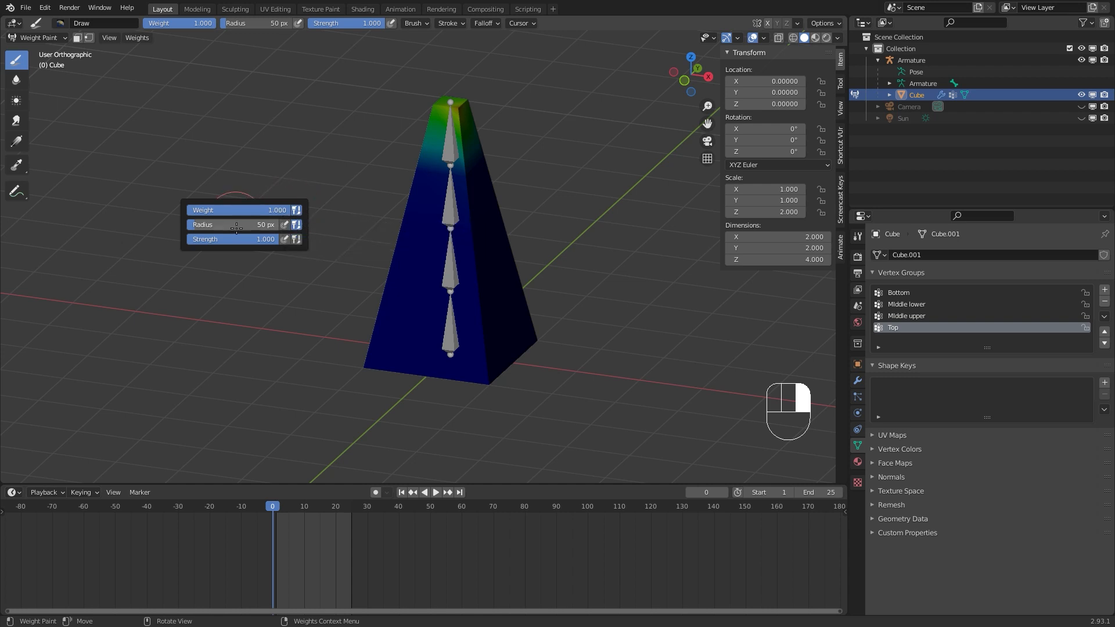
left_click_drag(428, 114, 435, 112)
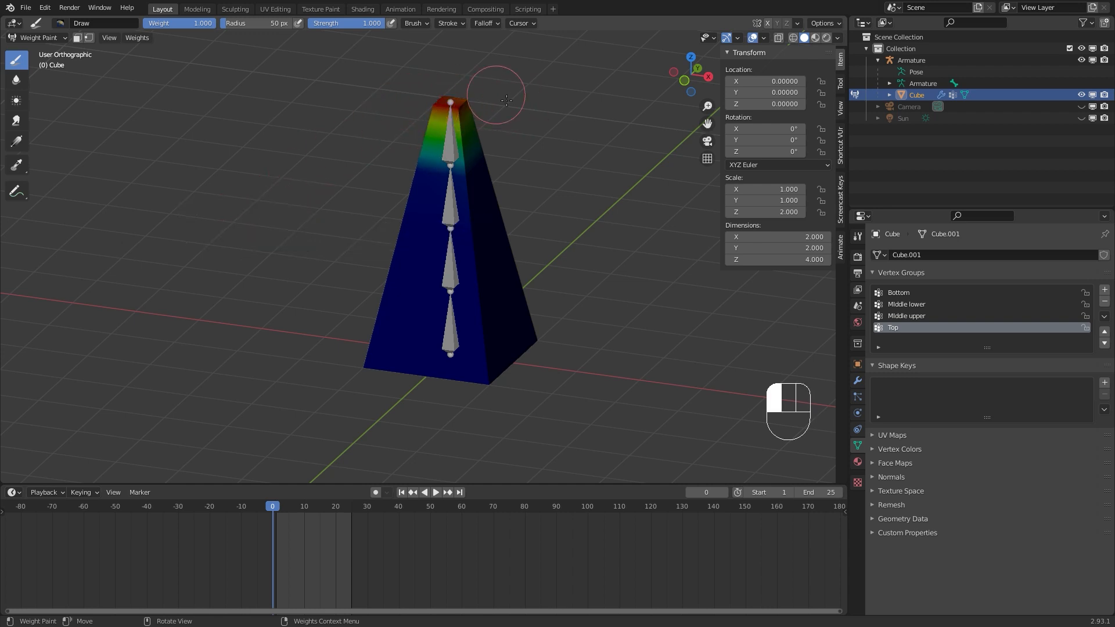
middle_click_drag(458, 99, 505, 107)
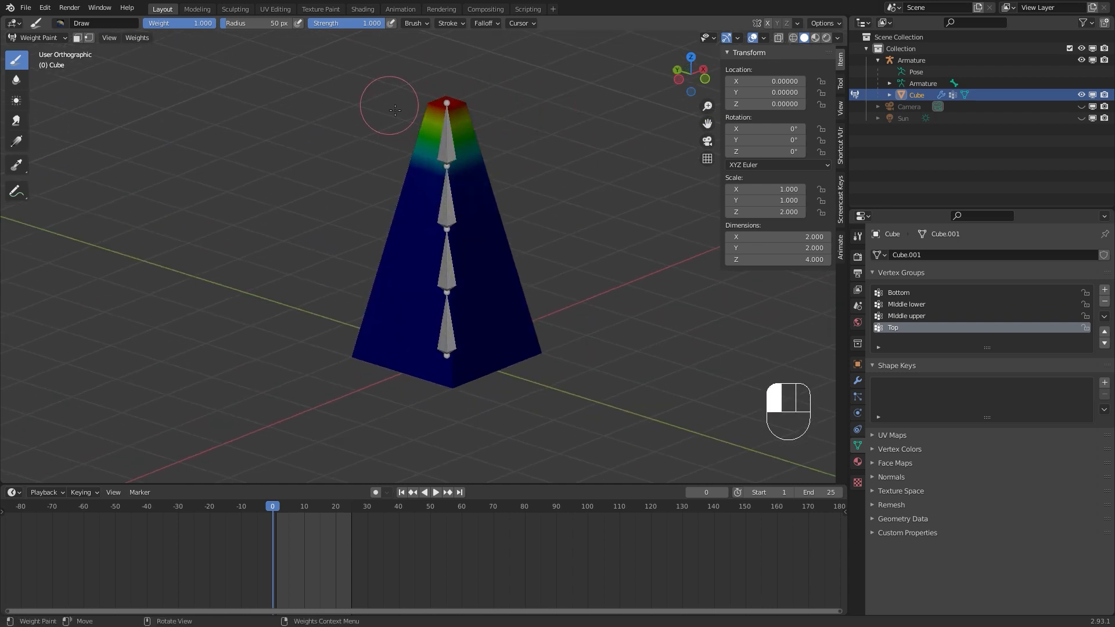
left_click_drag(394, 110, 447, 108)
middle_click_drag(465, 108, 502, 106)
mouse_move(503, 107)
left_mouse_down()
mouse_move(412, 108)
mouse_move(437, 120)
left_mouse_up()
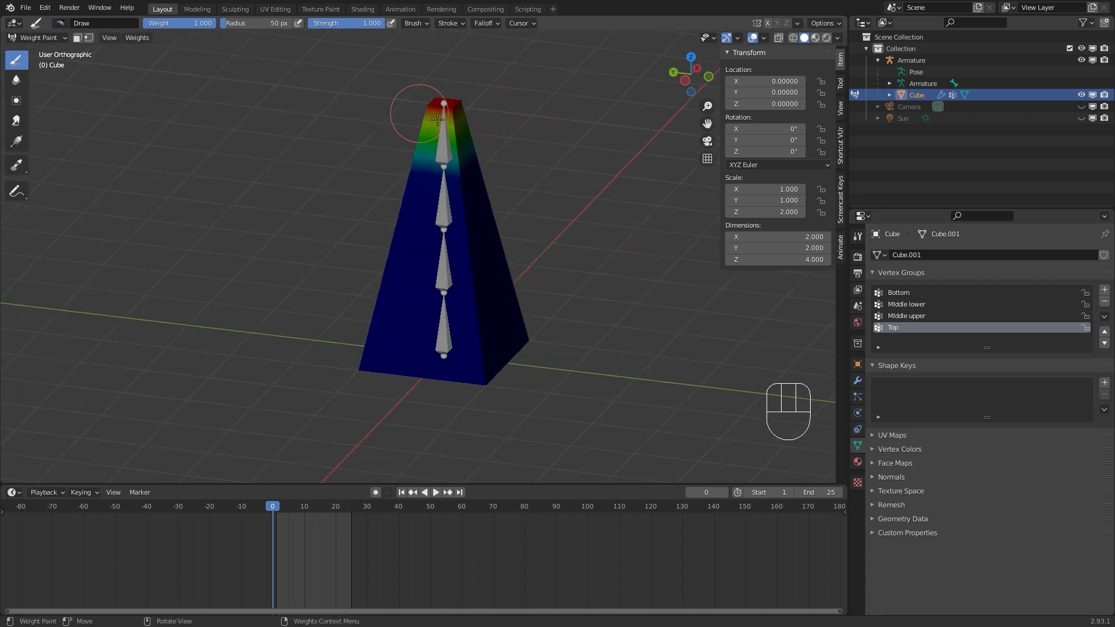
Set the brush weight to 0.000 and paint the Top group's weights away from the tower's lower body on several sides.
right_click(585, 227)
left_click_drag(566, 222, 373, 224)
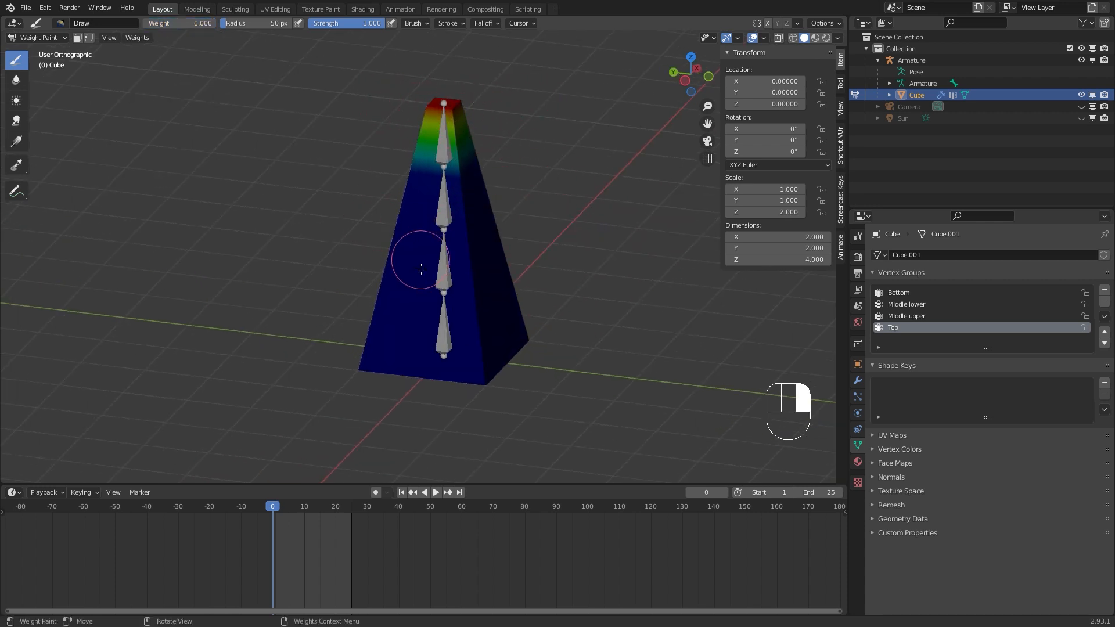
left_click(361, 283)
left_click_drag(526, 367, 354, 309)
middle_click_drag(583, 290, 699, 273)
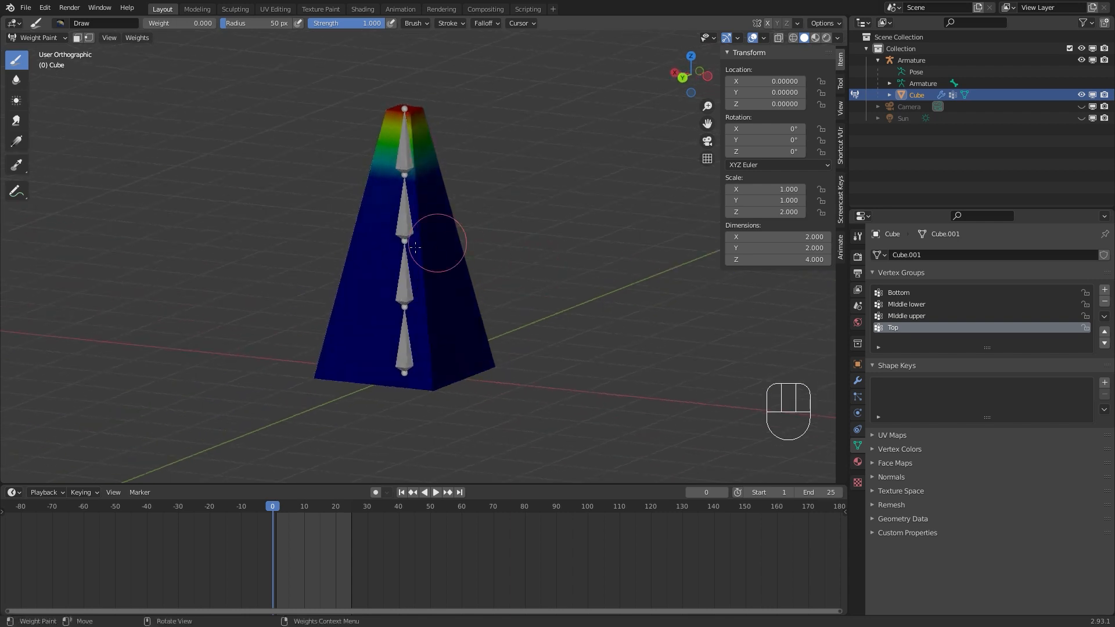
mouse_move(406, 354)
left_mouse_down()
mouse_move(324, 344)
mouse_move(349, 336)
left_mouse_up()
middle_click_drag(447, 319, 557, 314)
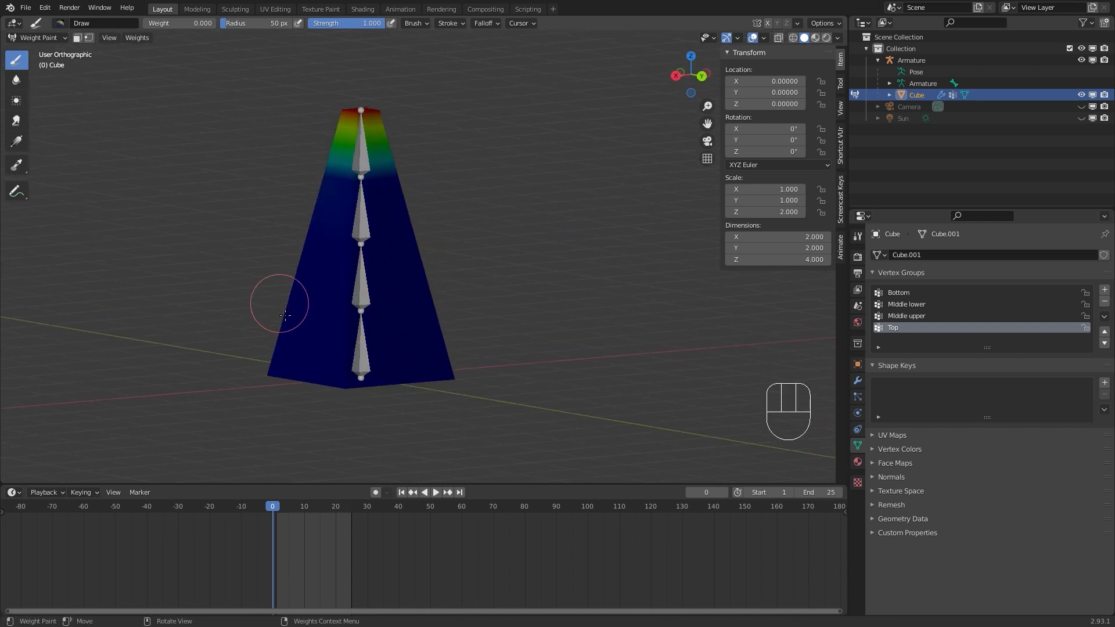
Activate the Middle upper vertex group and paint its weights away at 0.000 around the tower's tip and base on several sides.
left_click(917, 316)
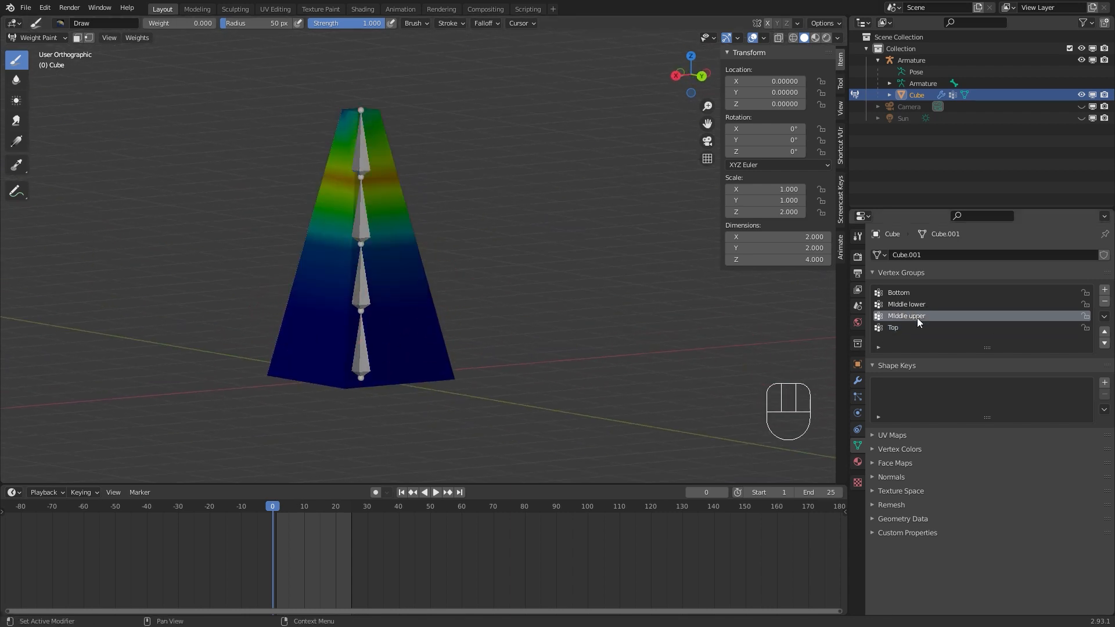
mouse_move(393, 111)
left_mouse_down()
mouse_move(311, 120)
mouse_move(348, 120)
left_mouse_up()
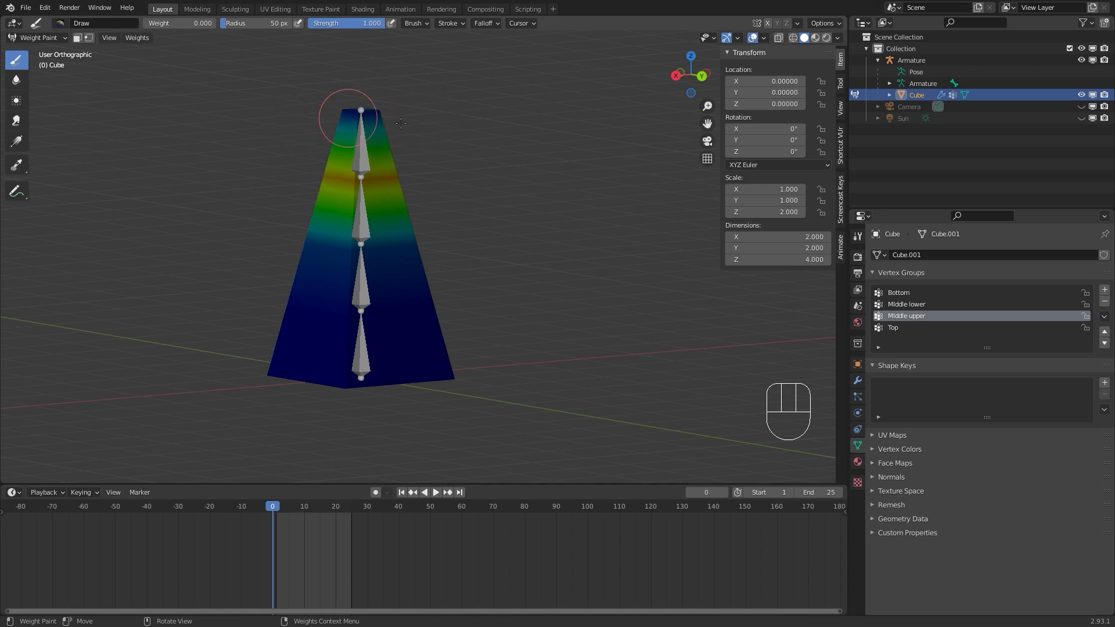
middle_click_drag(348, 119, 230, 121)
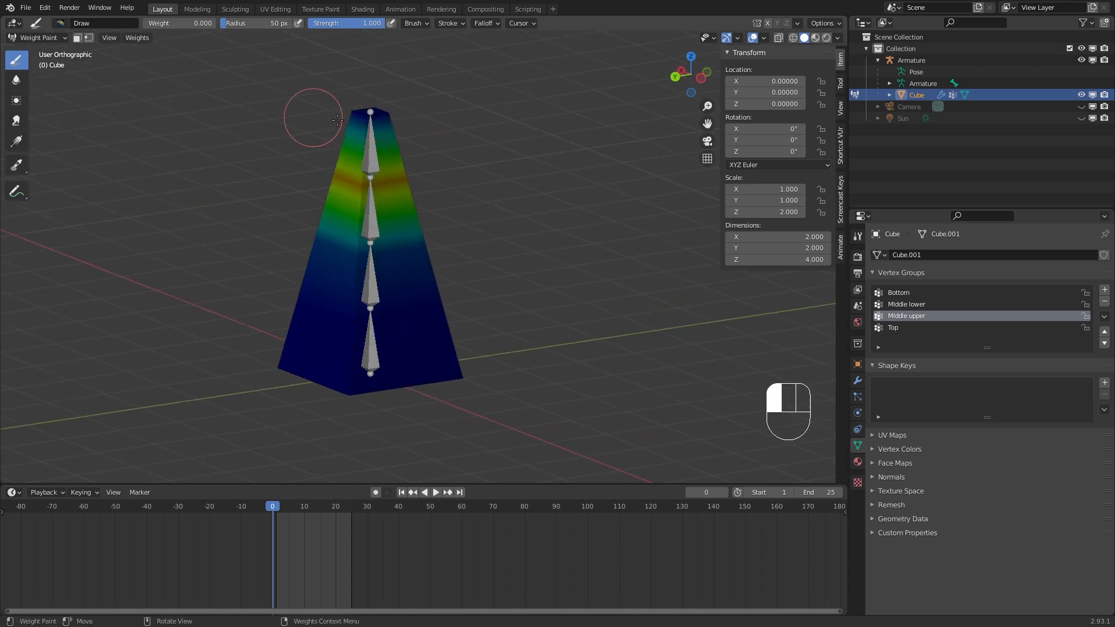
middle_click_drag(337, 121, 406, 116)
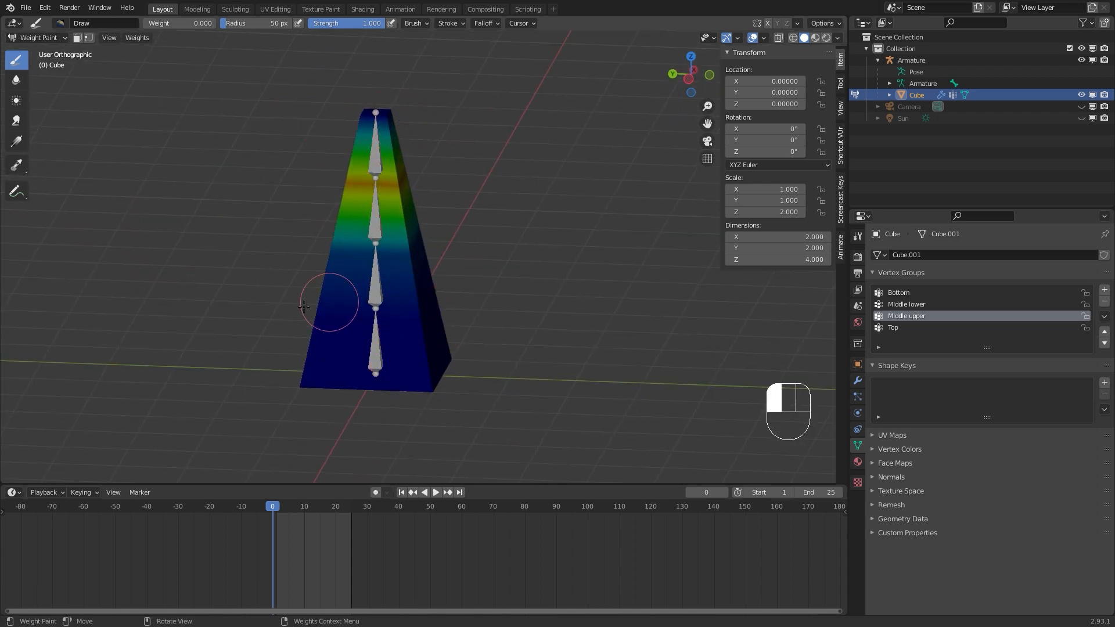
middle_click_drag(363, 366, 473, 323)
left_click_drag(359, 405, 228, 410)
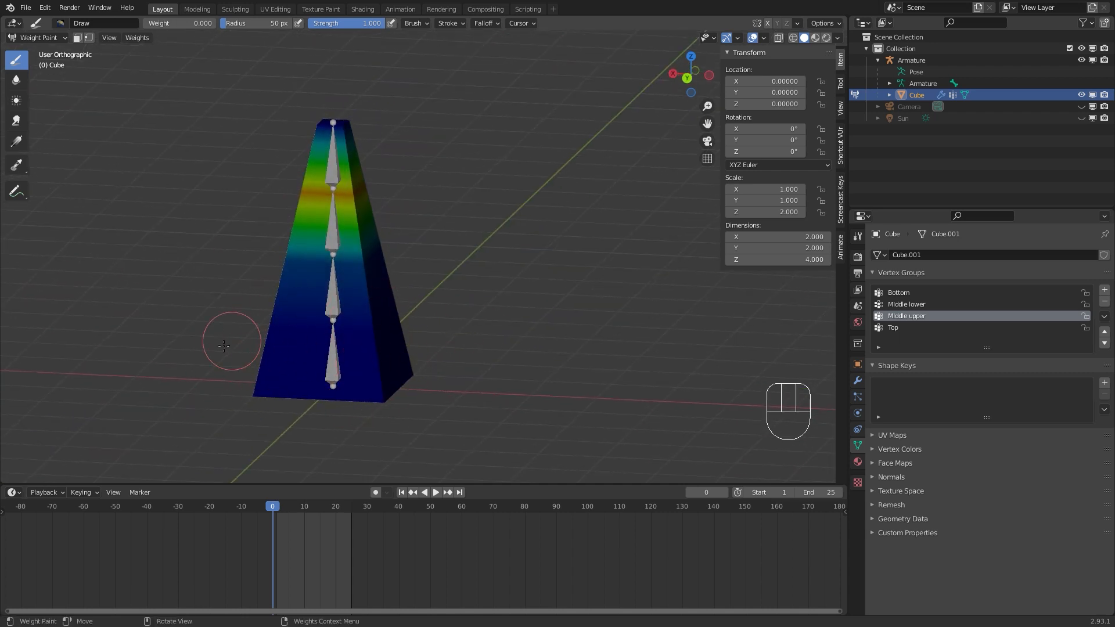
mouse_move(229, 411)
middle_mouse_down()
mouse_move(269, 403)
mouse_move(200, 340)
middle_mouse_up()
Paint the Middle upper group at weight 1.000 around the edge ring just below the top segment, switching the viewport to wireframe shading.
right_click(362, 281)
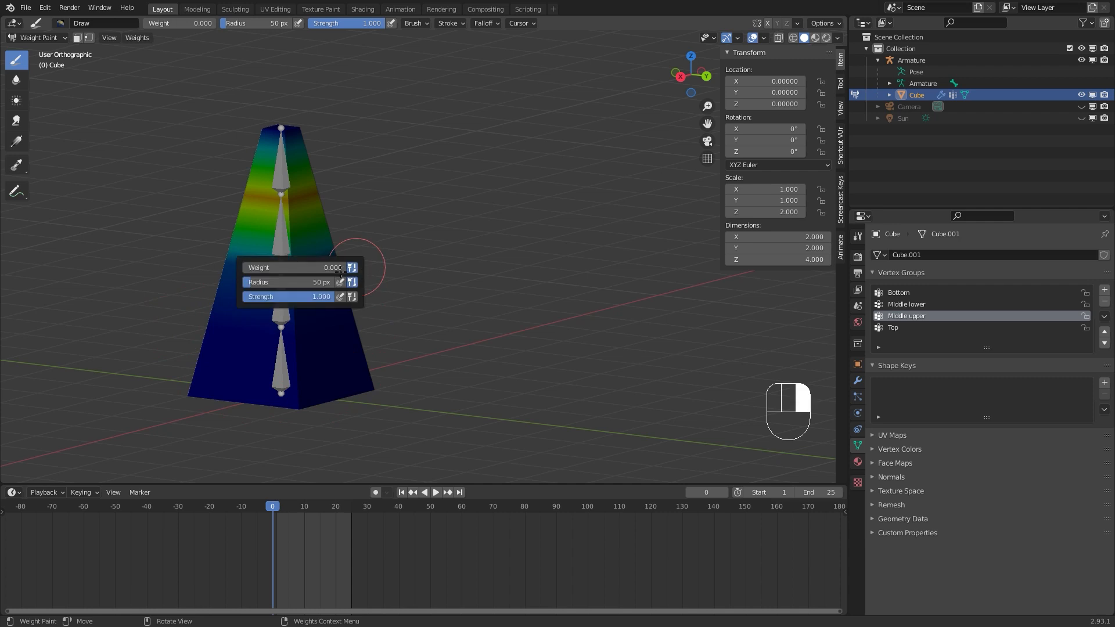
left_click_drag(342, 268, 446, 286)
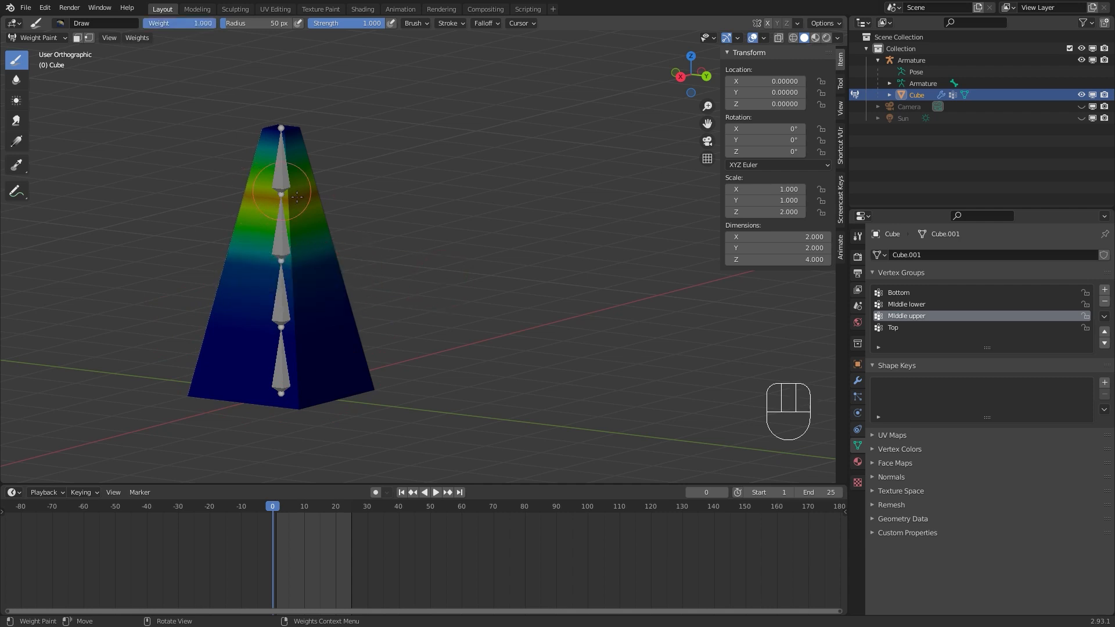
left_click_drag(347, 201, 216, 211)
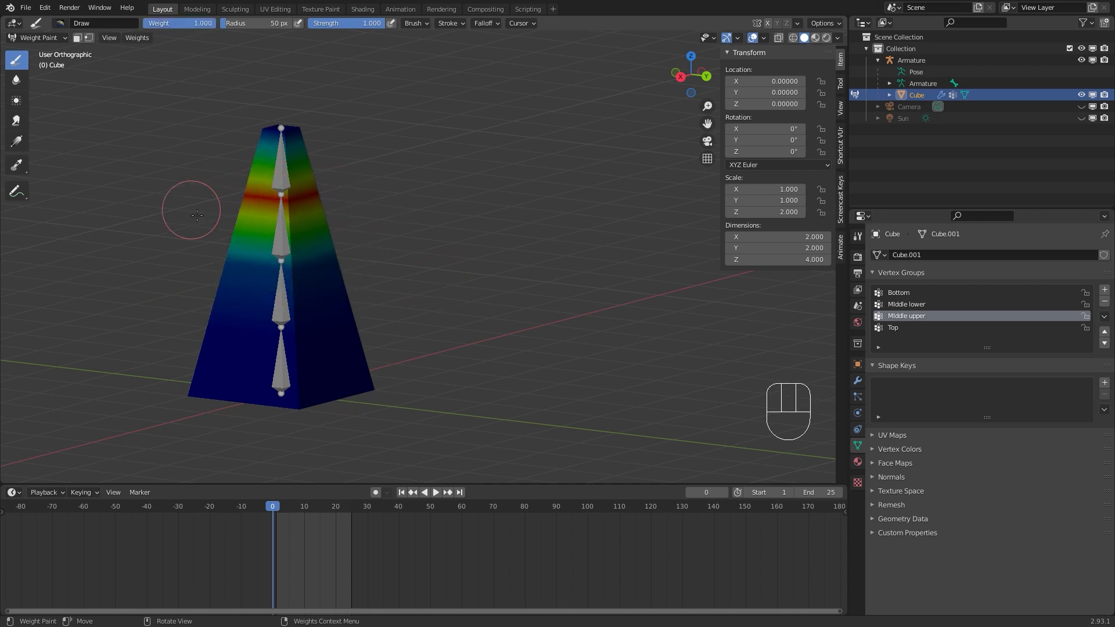
middle_click_drag(191, 207, 346, 209)
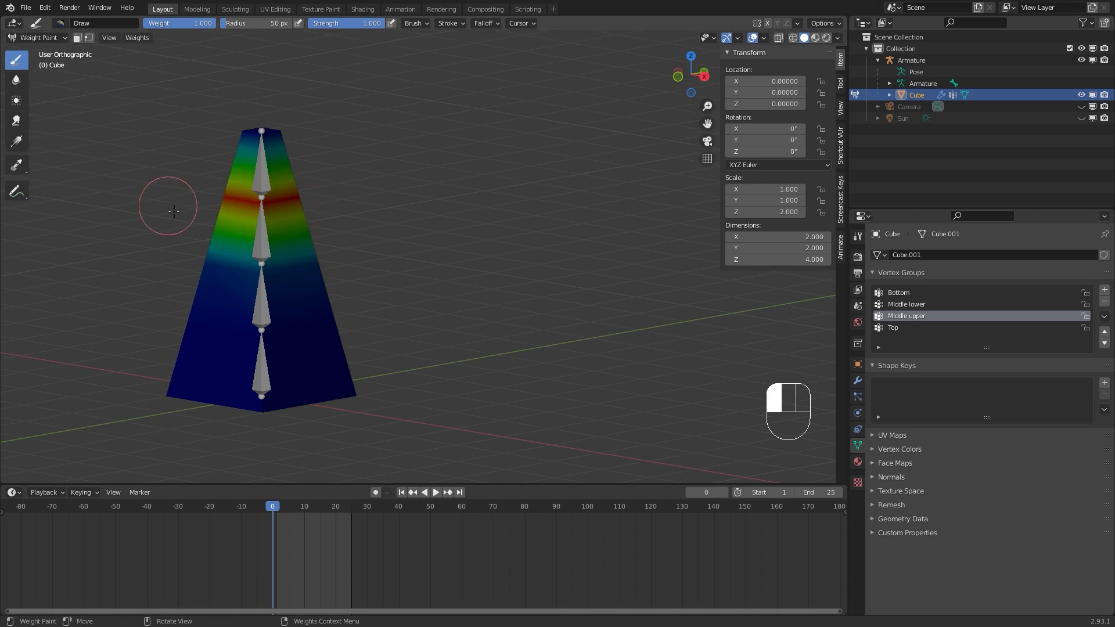
middle_click_drag(174, 211, 288, 212)
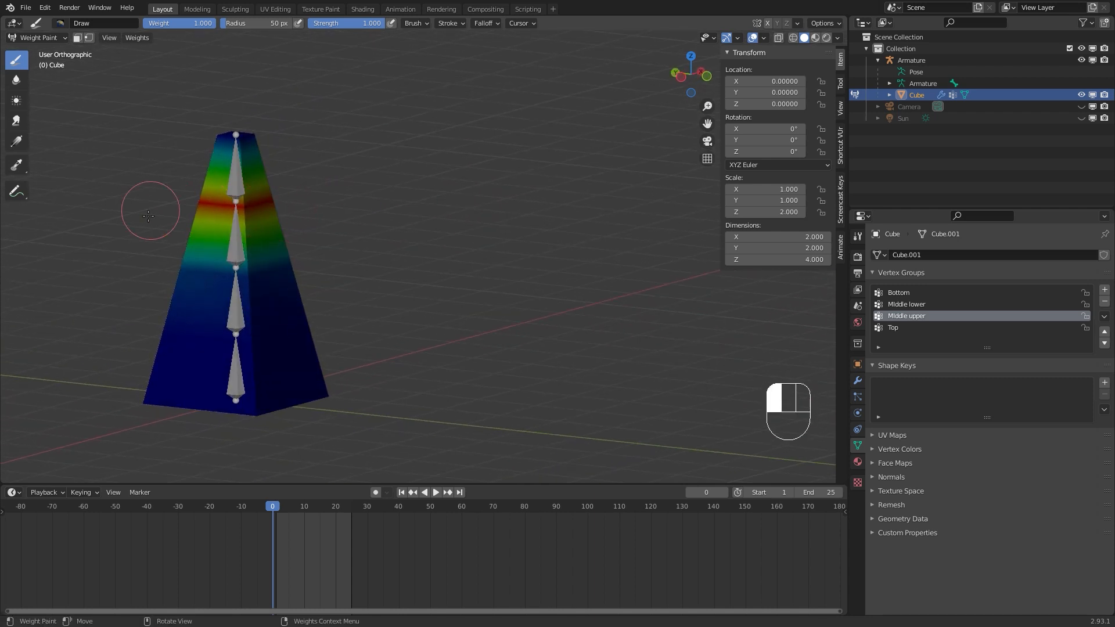
middle_click_drag(174, 212, 386, 226, "shift")
key("z")
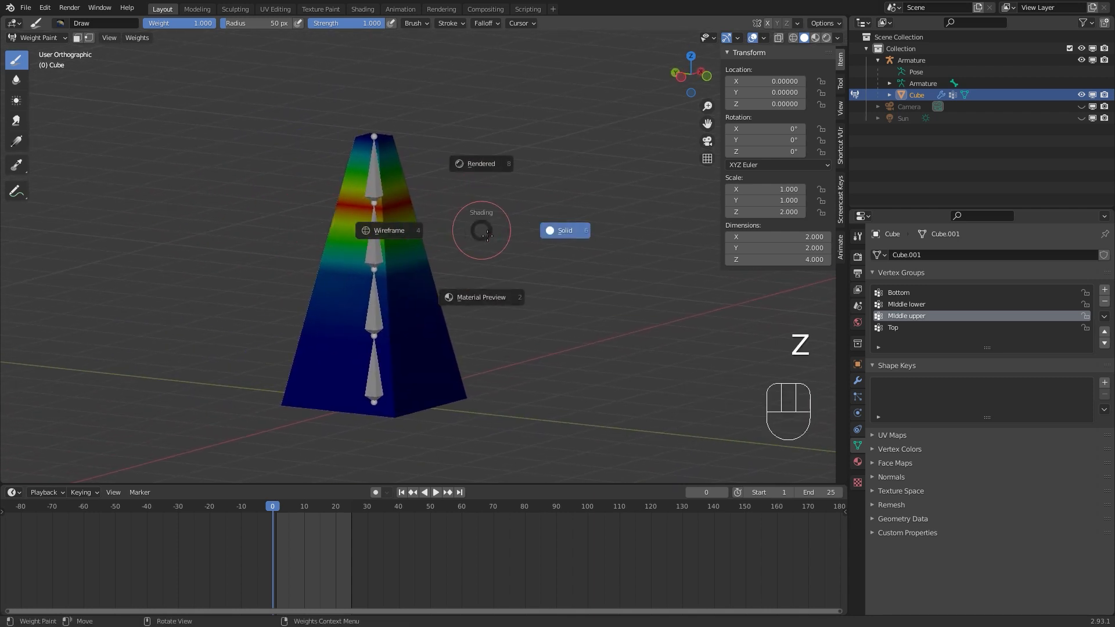
left_click(383, 232)
mouse_move(431, 210)
left_mouse_down()
mouse_move(411, 206)
mouse_move(448, 185)
mouse_move(247, 194)
left_mouse_up()
Set the brush weight to 0.000, activate the Middle lower vertex group and paint its weights away from the tower's bottom segment on all sides.
right_click(447, 185)
mouse_move(359, 174)
left_mouse_down()
mouse_move(382, 126)
mouse_move(455, 132)
left_mouse_up()
right_click(455, 132)
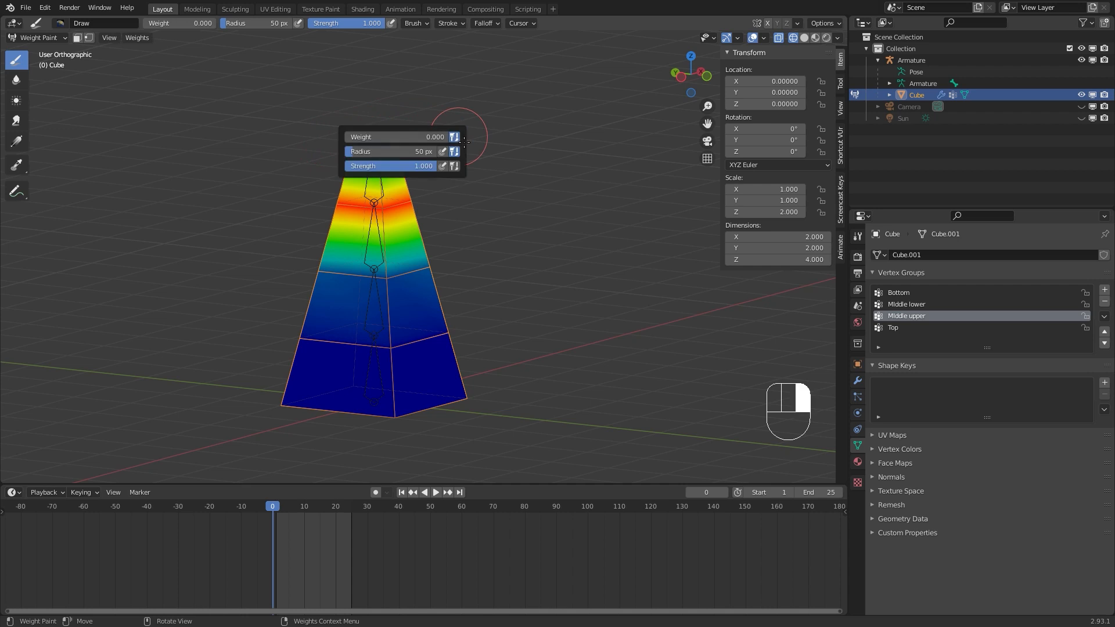
left_click(908, 303)
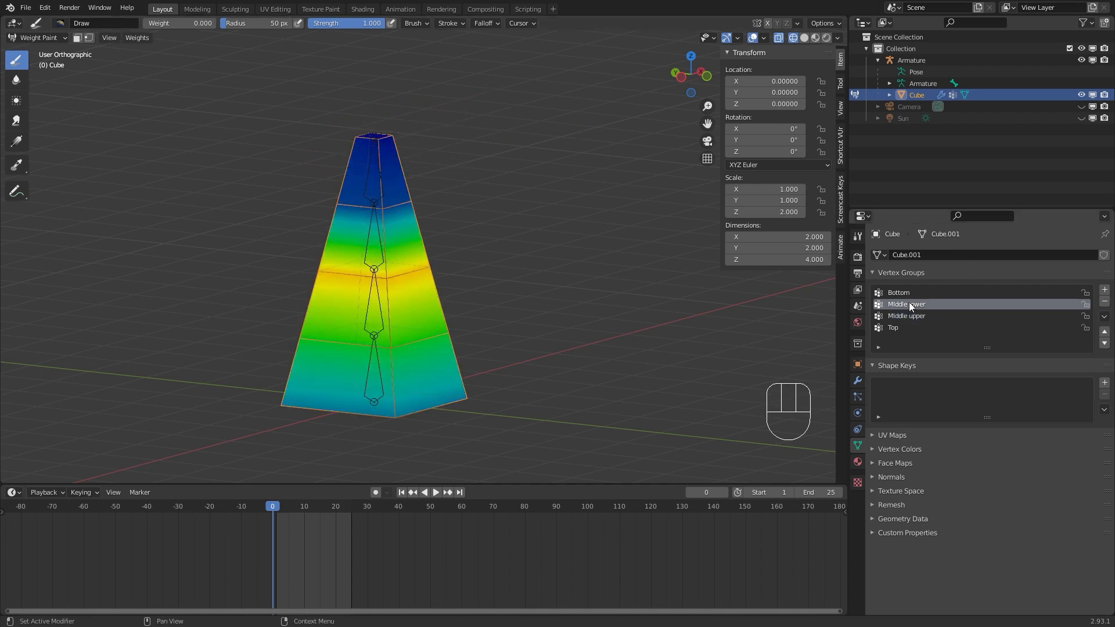
right_click(409, 422)
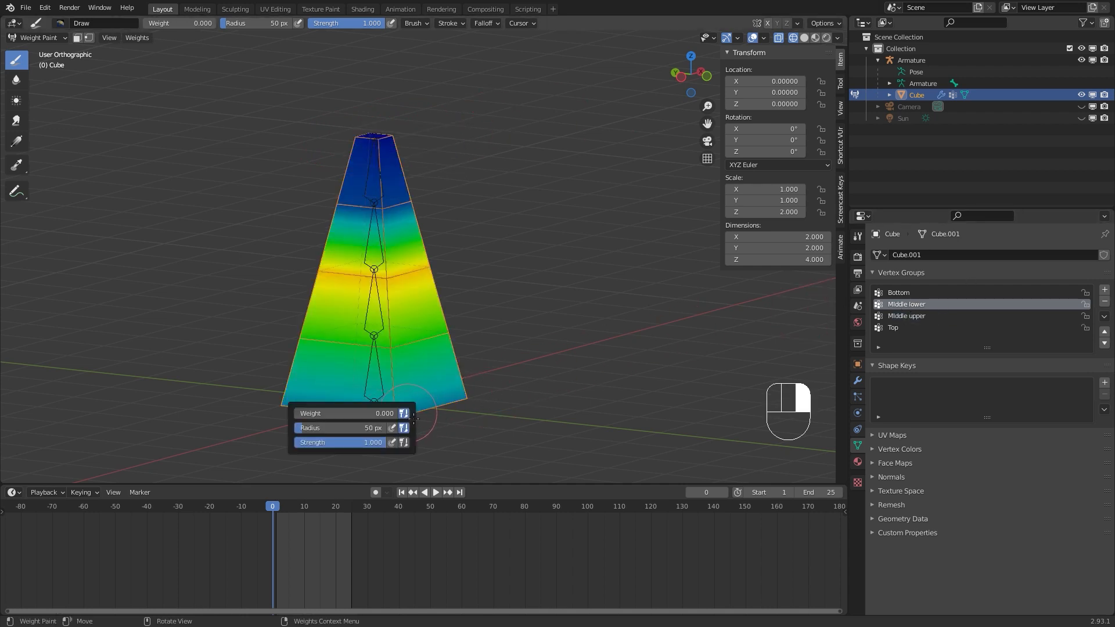
mouse_move(497, 390)
left_mouse_down()
mouse_move(353, 407)
mouse_move(228, 388)
left_mouse_up()
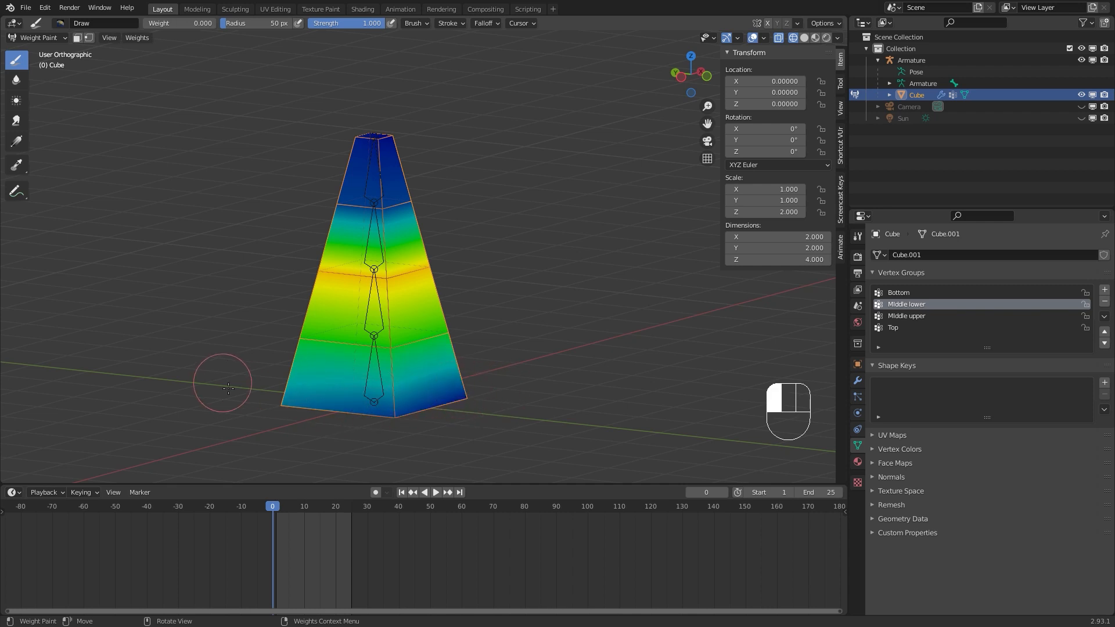
mouse_move(338, 378)
left_mouse_down()
mouse_move(360, 349)
mouse_move(372, 383)
left_mouse_up()
middle_click_drag(372, 383, 411, 390)
mouse_move(411, 389)
left_mouse_down()
mouse_move(511, 363)
mouse_move(289, 382)
left_mouse_up()
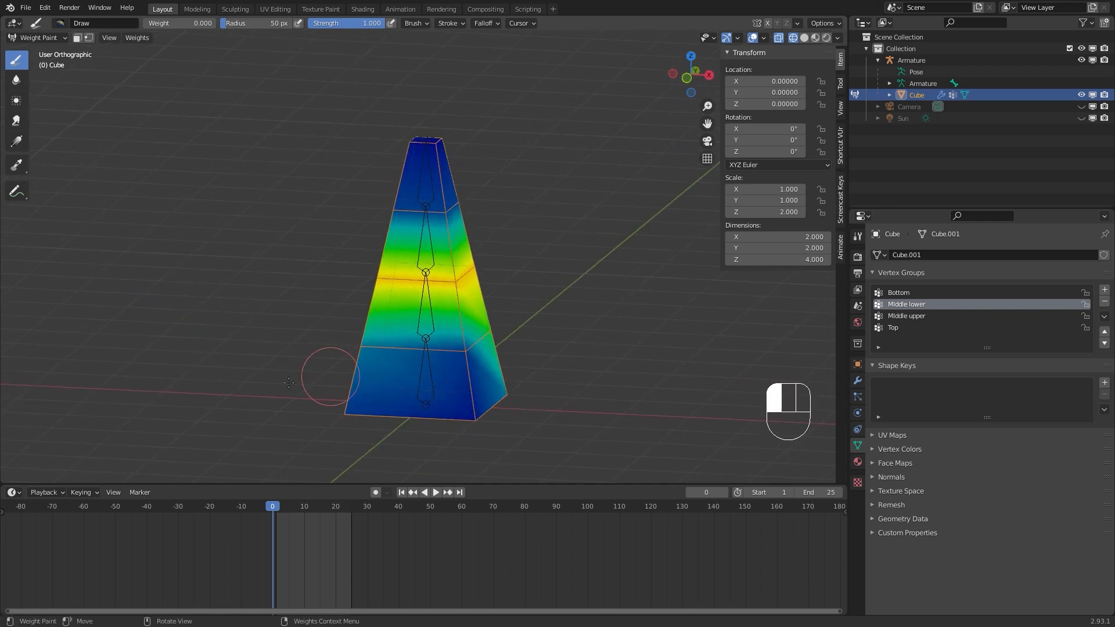
left_click_drag(468, 396, 462, 396)
middle_click_drag(462, 396, 378, 405)
left_click_drag(394, 405, 412, 420)
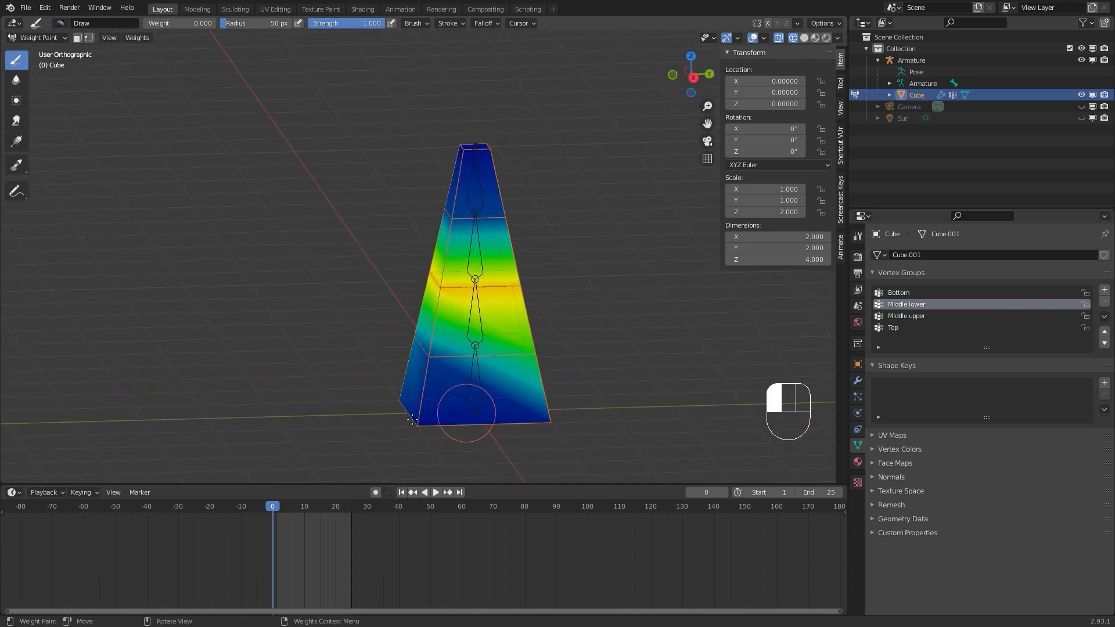
left_click_drag(564, 416, 604, 413)
middle_click_drag(633, 412, 206, 395)
left_click_drag(482, 419, 525, 402)
left_click_drag(606, 411, 605, 428)
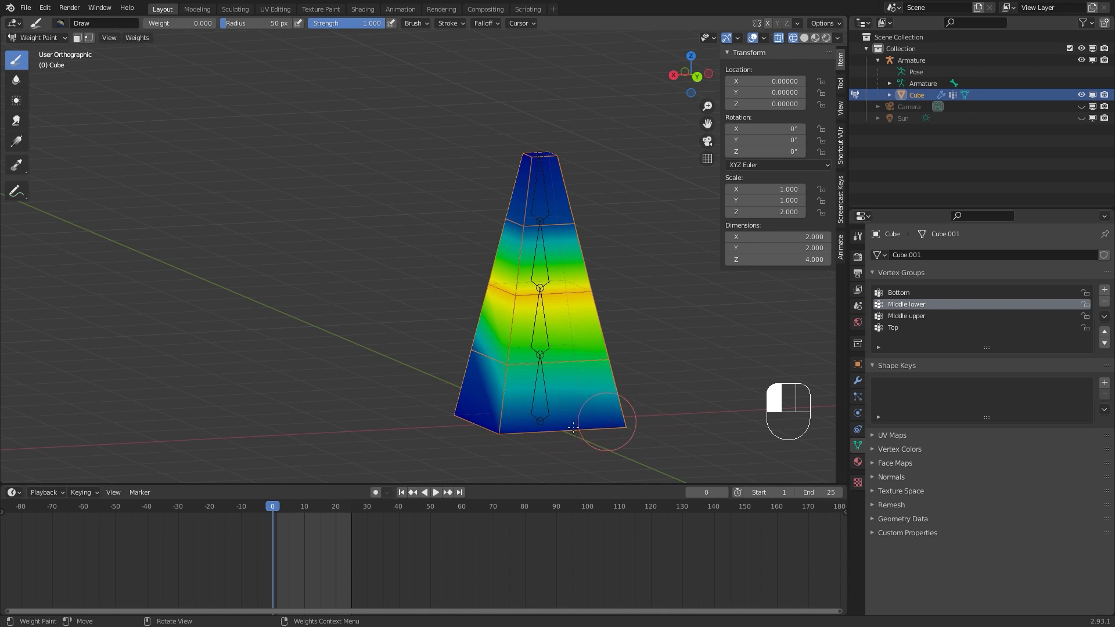
middle_click_drag(665, 420, 627, 400)
mouse_move(627, 400)
left_mouse_down()
mouse_move(604, 381)
mouse_move(455, 389)
mouse_move(597, 393)
left_mouse_up()
middle_click_drag(691, 394, 589, 396)
mouse_move(639, 389)
left_mouse_down()
mouse_move(652, 388)
mouse_move(545, 385)
mouse_move(726, 408)
mouse_move(679, 439)
left_mouse_up()
middle_click_drag(668, 438, 639, 434)
left_click_drag(640, 434, 722, 436)
middle_click_drag(725, 427, 459, 421, "shift")
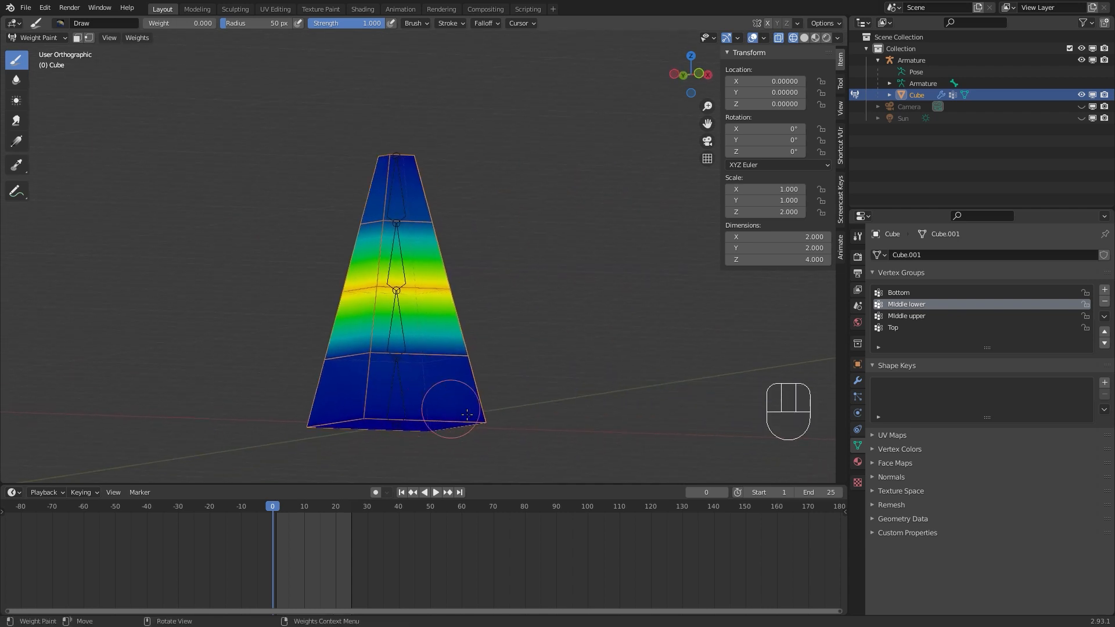
left_click_drag(337, 430, 448, 385)
middle_click_drag(453, 388, 540, 411)
Set the brush weight to 1.000 and paint the Middle lower group around the edge ring at the tower's middle bone joint.
right_click(237, 180)
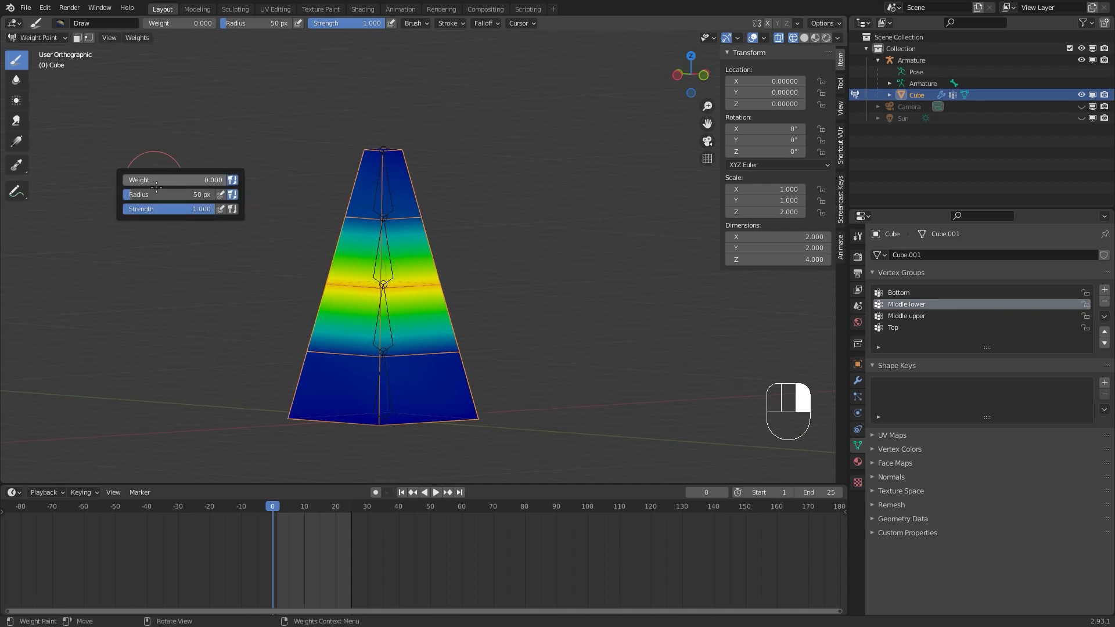
left_click_drag(145, 180, 312, 185)
left_click_drag(472, 299, 278, 290)
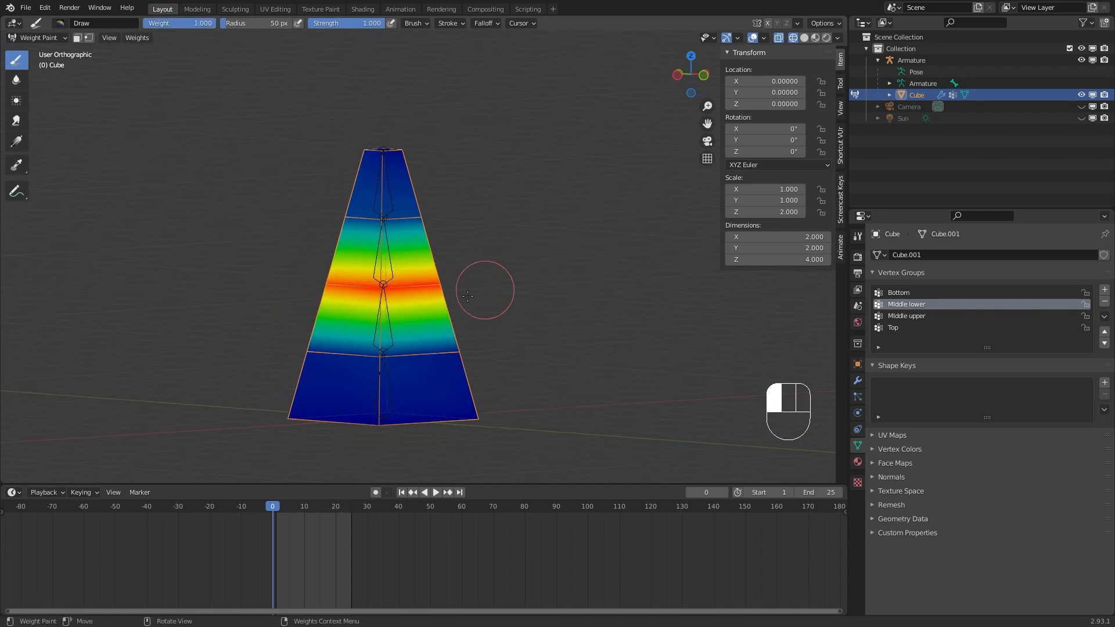
middle_click_drag(290, 281, 403, 295)
left_click_drag(404, 295, 263, 294)
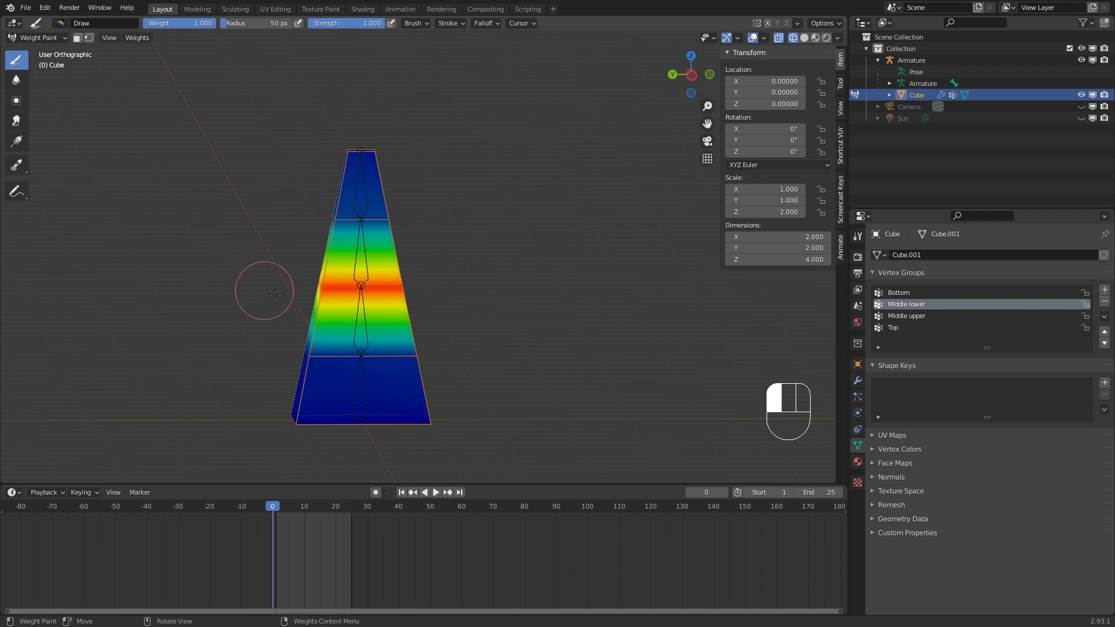
middle_click_drag(275, 295, 402, 301)
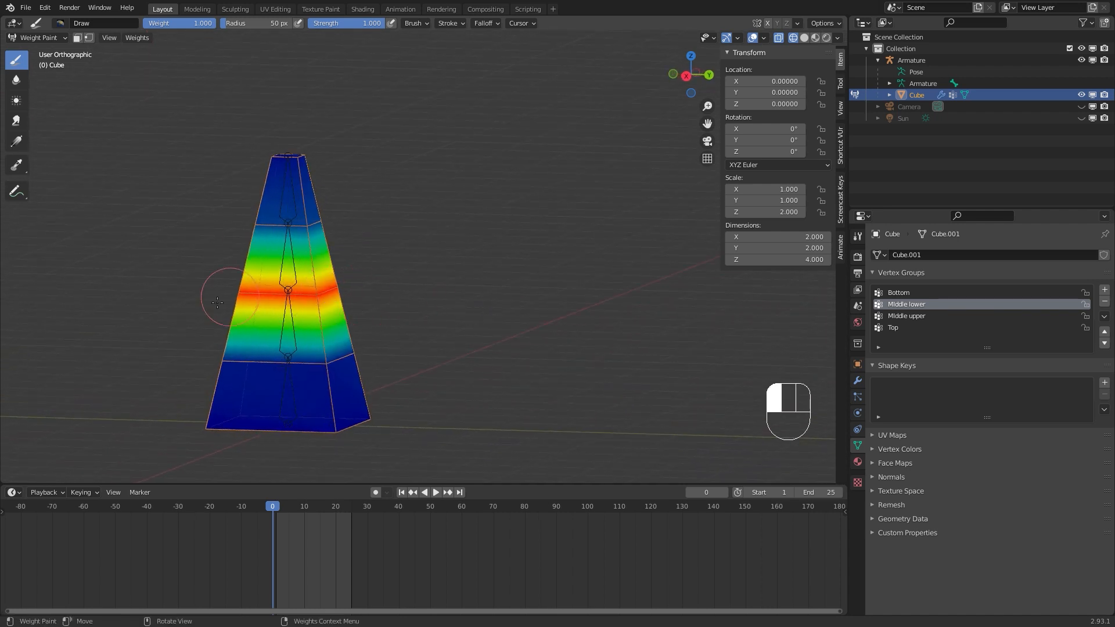
Set the brush weight to 0.000 and paint the Middle lower group's weights away from the tower's top segment on all sides.
right_click(410, 236)
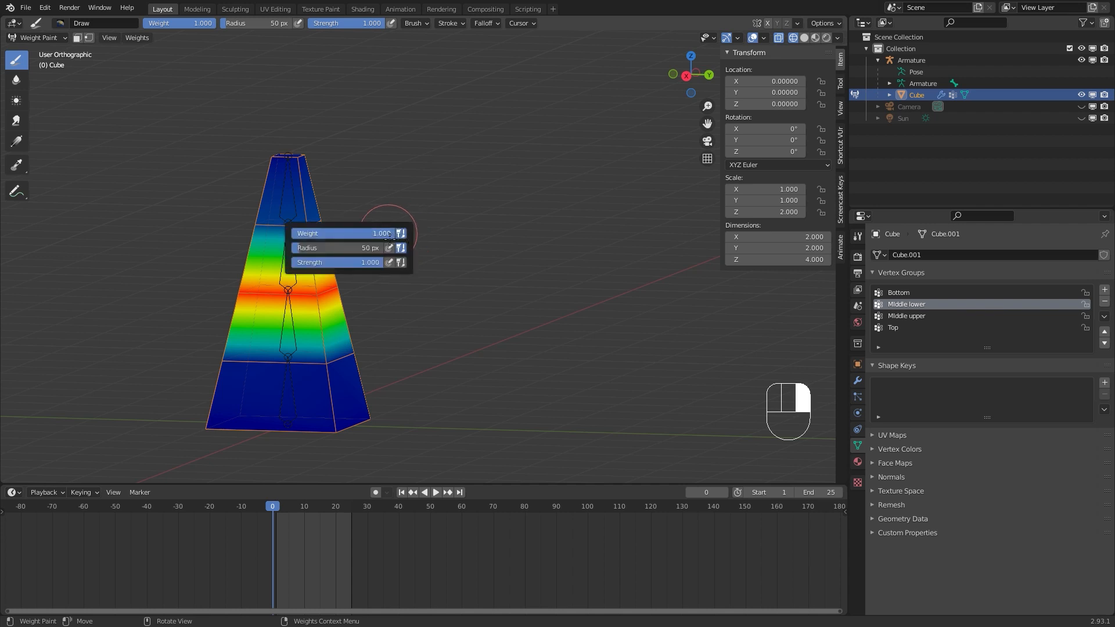
left_click_drag(389, 236, 167, 237)
mouse_move(348, 153)
left_mouse_down()
mouse_move(245, 215)
mouse_move(262, 215)
left_mouse_up()
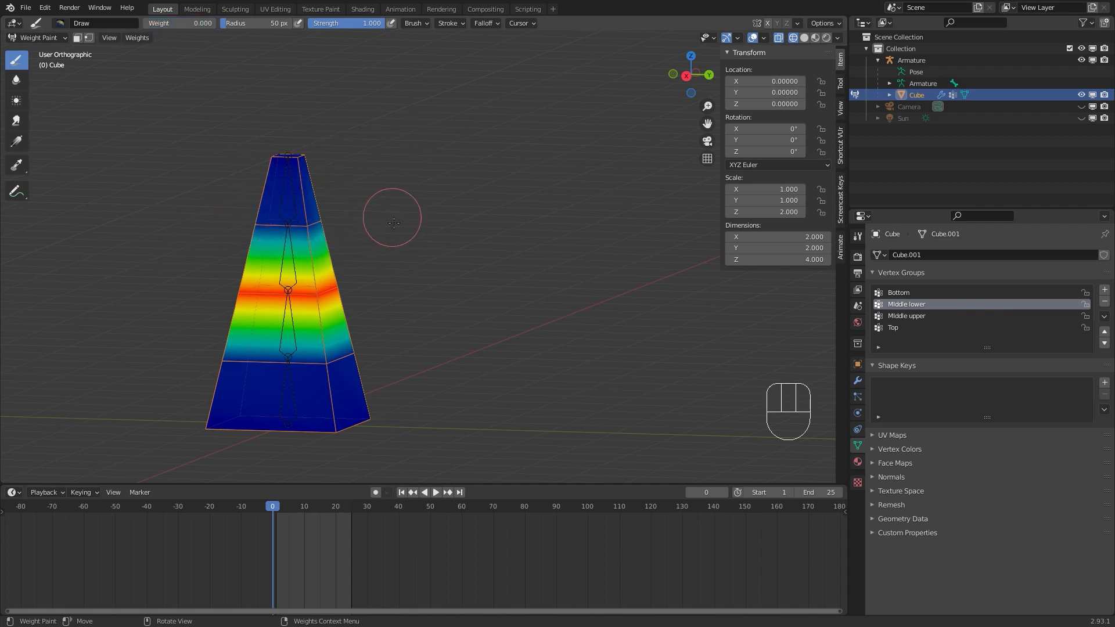
middle_click_drag(406, 214, 286, 226)
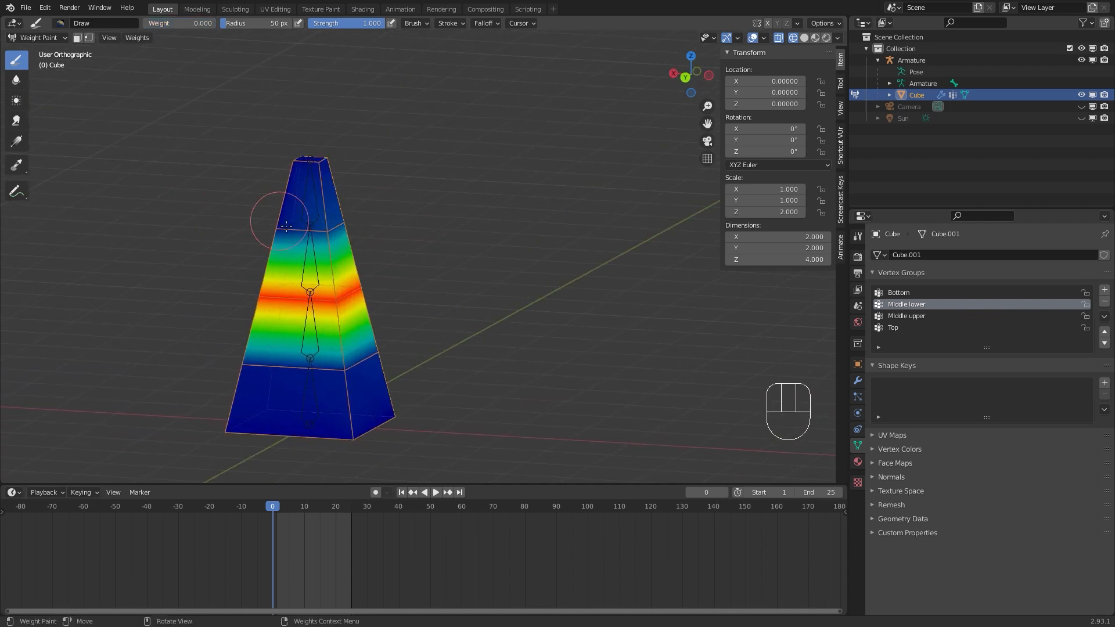
mouse_move(287, 226)
left_mouse_down()
mouse_move(245, 229)
mouse_move(420, 219)
left_mouse_up()
mouse_move(420, 219)
middle_mouse_down()
mouse_move(391, 215)
mouse_move(340, 239)
middle_mouse_up()
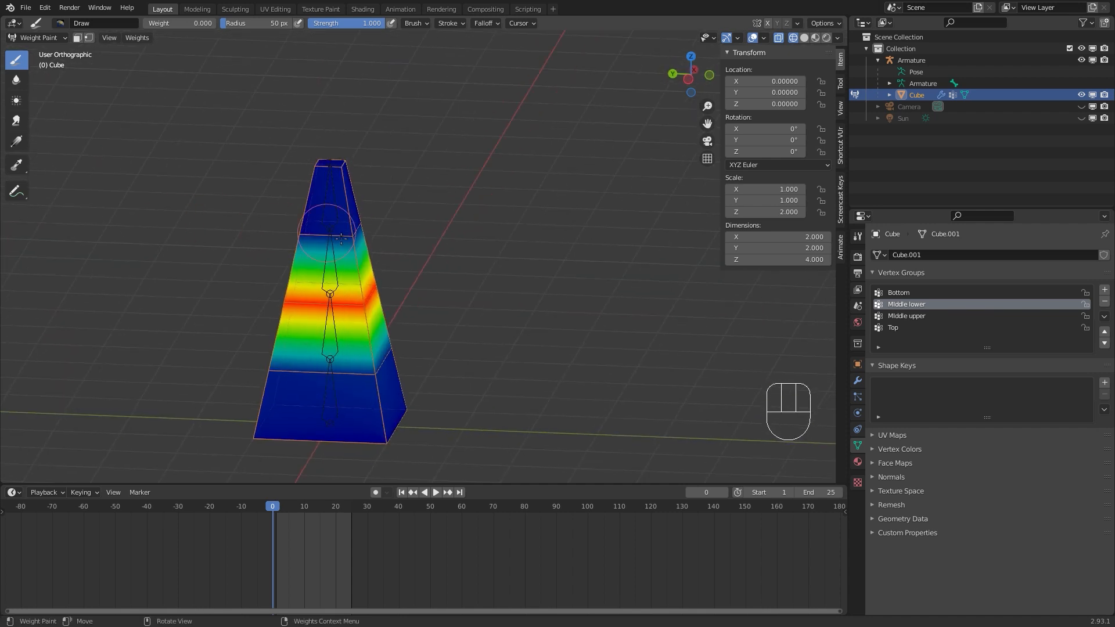
mouse_move(341, 238)
left_mouse_down()
mouse_move(290, 240)
mouse_move(418, 230)
left_mouse_up()
middle_click_drag(418, 229, 325, 236)
mouse_move(325, 235)
left_mouse_down()
mouse_move(313, 238)
mouse_move(355, 240)
left_mouse_up()
mouse_move(395, 292)
middle_mouse_down("shift")
mouse_move(433, 280)
mouse_move(435, 233)
middle_mouse_up("shift")
Set the brush weight to 0.256 and paint the Middle lower group around the edge ring above the bottom segment on several sides.
right_click(434, 234)
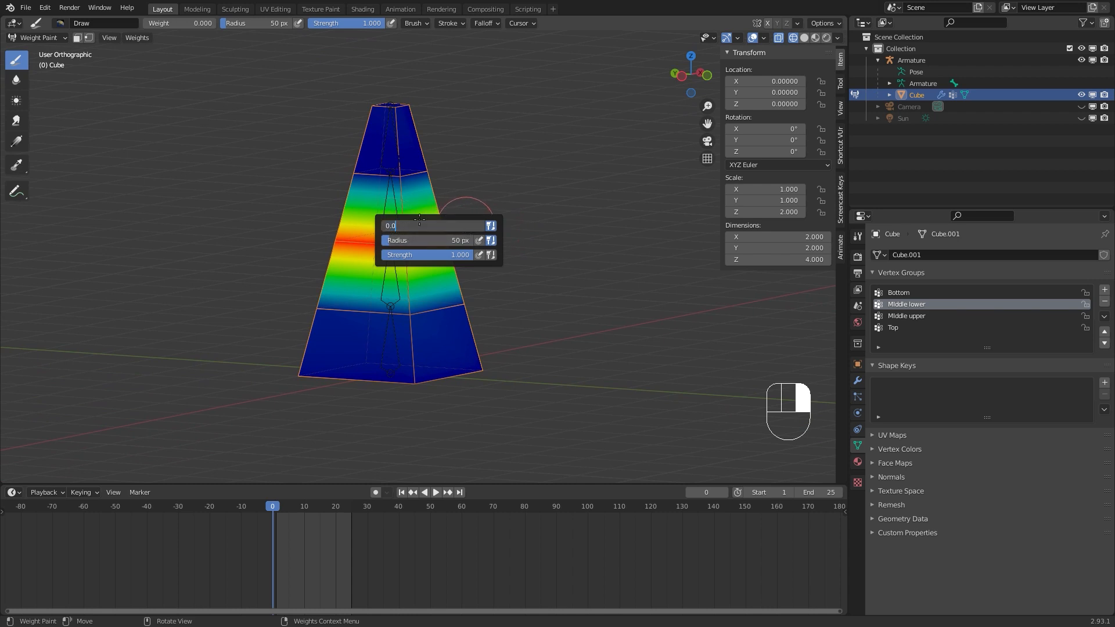
mouse_move(424, 225)
left_mouse_down()
mouse_move(400, 232)
mouse_move(429, 233)
left_mouse_up()
mouse_move(397, 318)
left_mouse_down()
mouse_move(320, 299)
mouse_move(507, 308)
left_mouse_up()
mouse_move(245, 300)
middle_mouse_down()
mouse_move(278, 290)
mouse_move(348, 302)
mouse_move(325, 307)
mouse_move(352, 314)
middle_mouse_up()
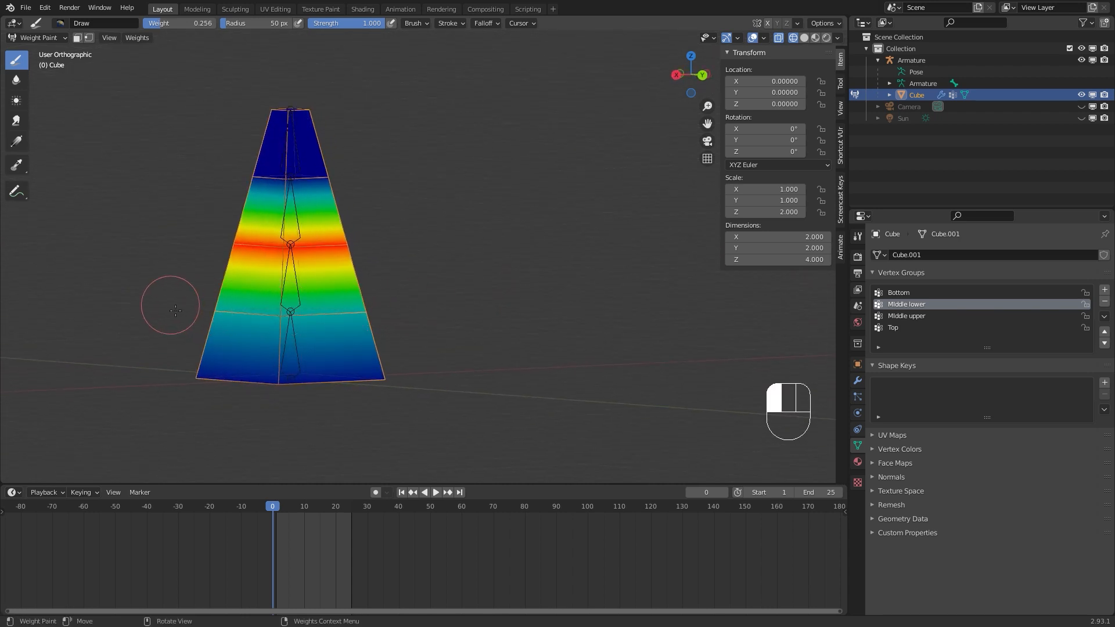
middle_click_drag(176, 310, 458, 268)
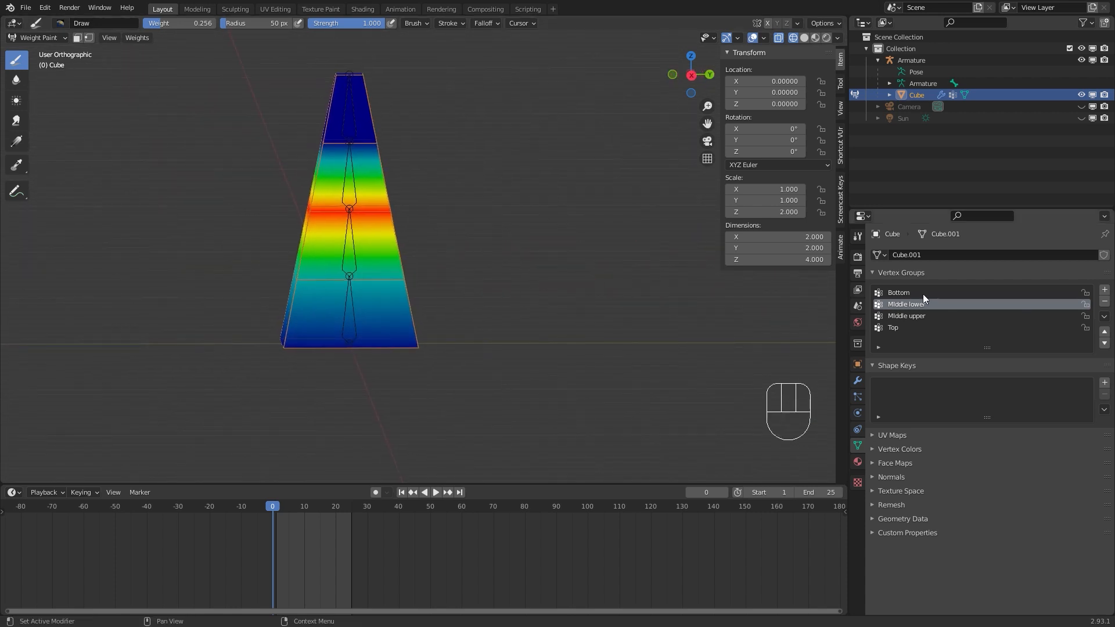
Activate the Bottom vertex group, set the brush weight to 0.000 and paint its weights away from the tower's upper segments on all sides.
left_click(897, 293)
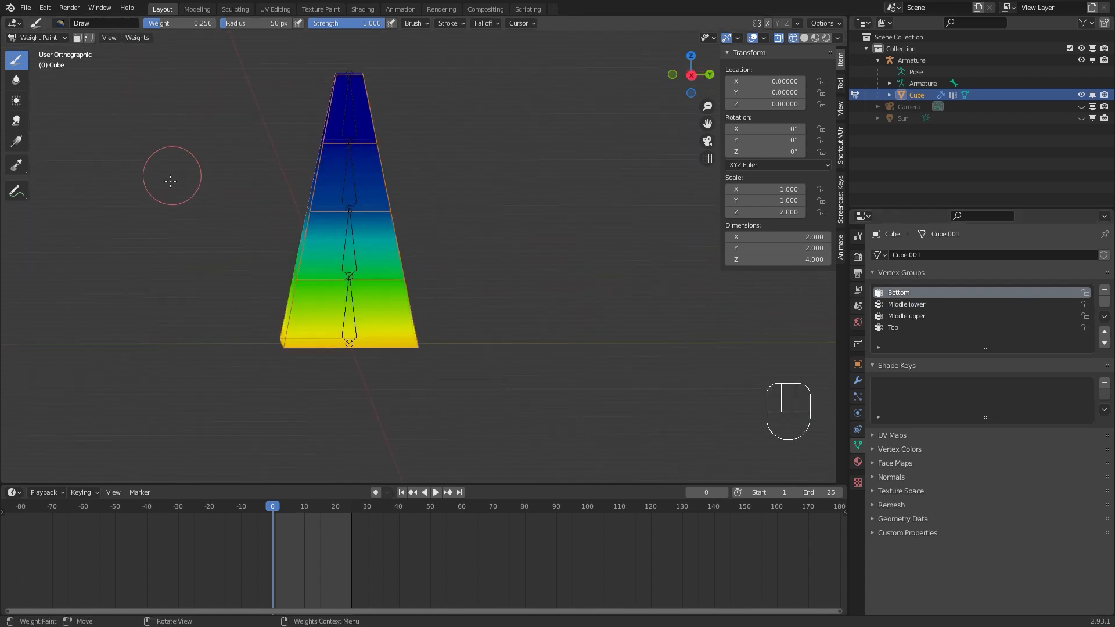
right_click(175, 146)
double_click(105, 139)
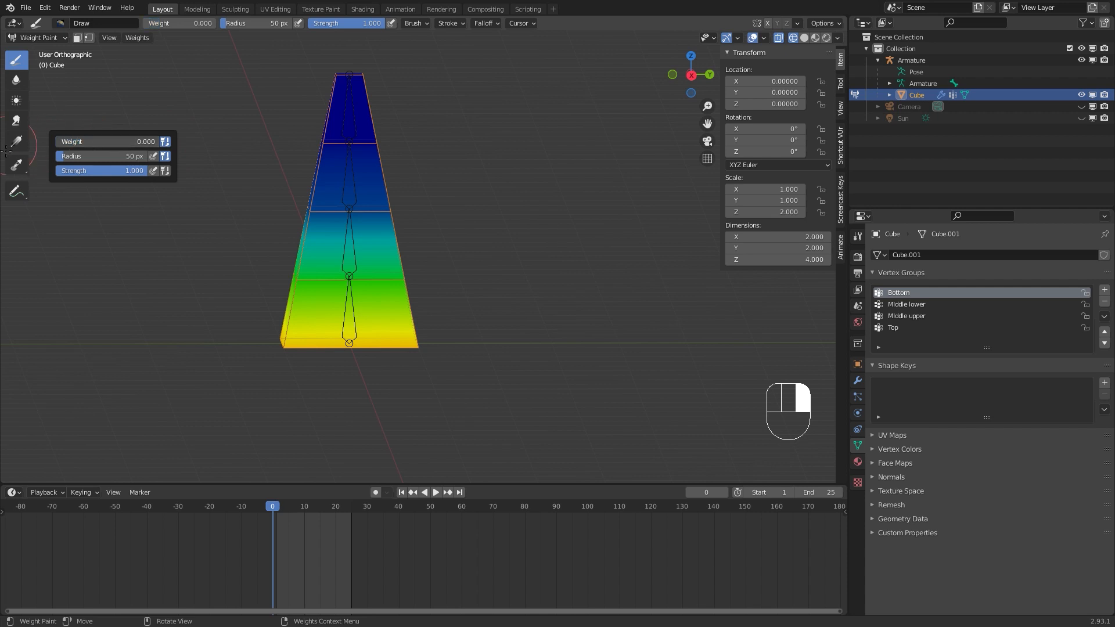
type("0")
key("Return")
mouse_move(403, 152)
left_mouse_down()
mouse_move(347, 173)
mouse_move(450, 231)
left_mouse_up()
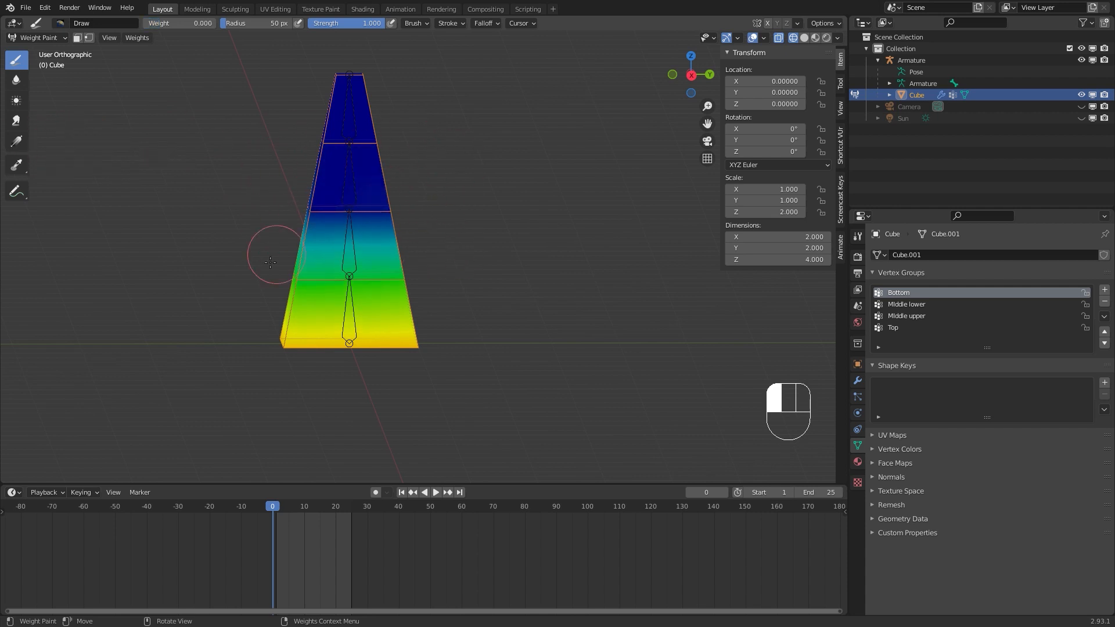
mouse_move(269, 262)
left_mouse_down()
mouse_move(423, 250)
mouse_move(179, 250)
left_mouse_up()
mouse_move(180, 250)
middle_mouse_down()
mouse_move(465, 249)
mouse_move(223, 256)
middle_mouse_up()
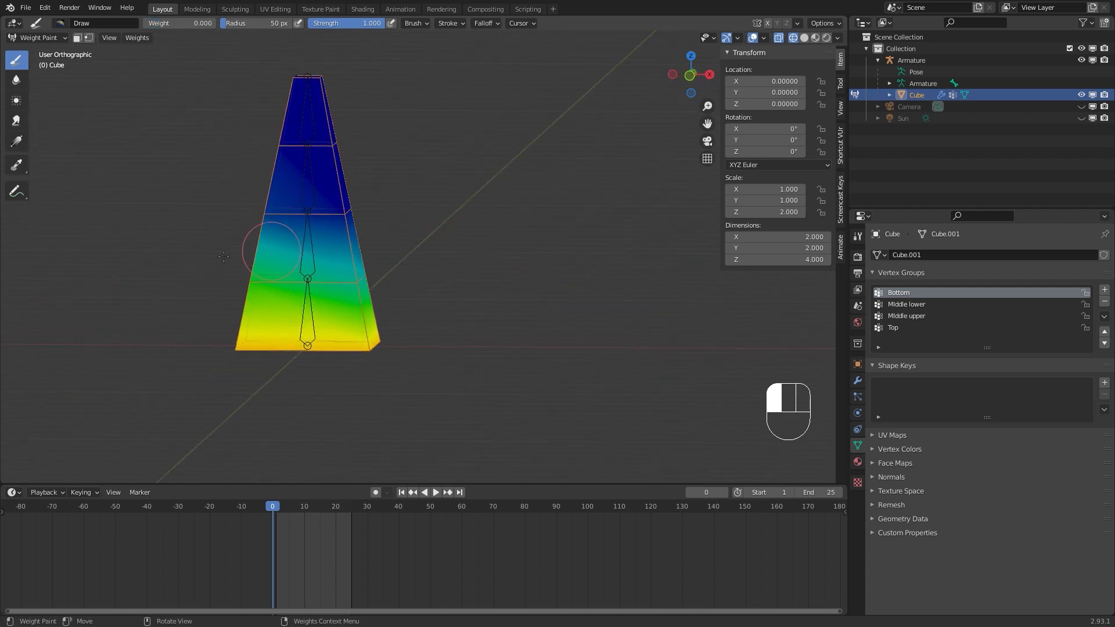
mouse_move(298, 260)
left_mouse_down()
mouse_move(348, 264)
mouse_move(354, 219)
left_mouse_up()
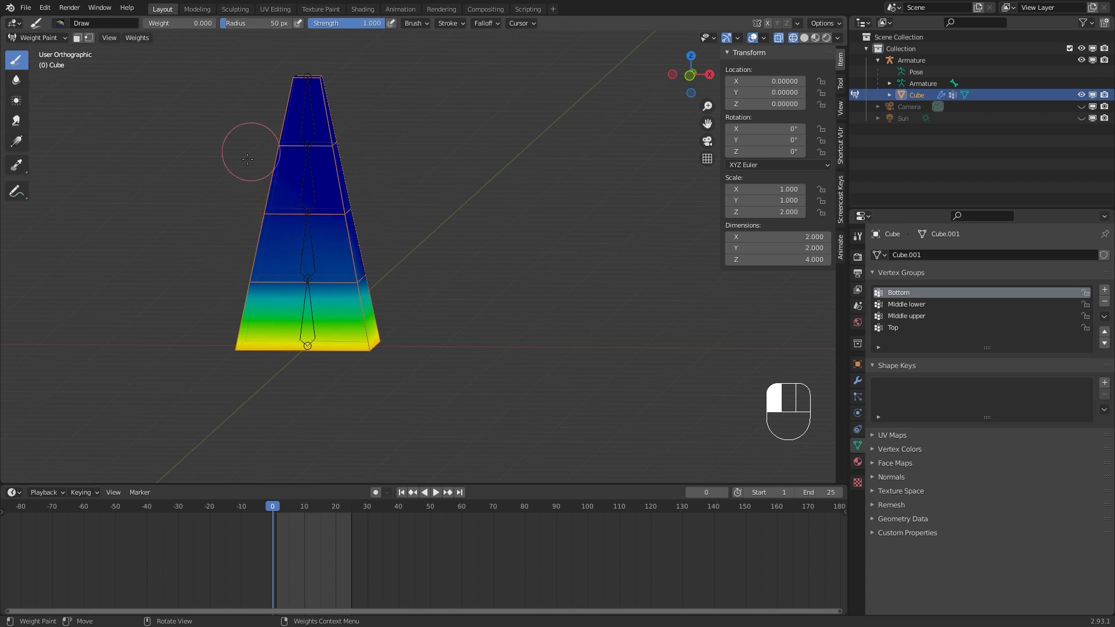
middle_click_drag(399, 259, 401, 252)
mouse_move(401, 252)
left_mouse_down()
mouse_move(290, 273)
mouse_move(305, 275)
mouse_move(178, 222)
left_mouse_up()
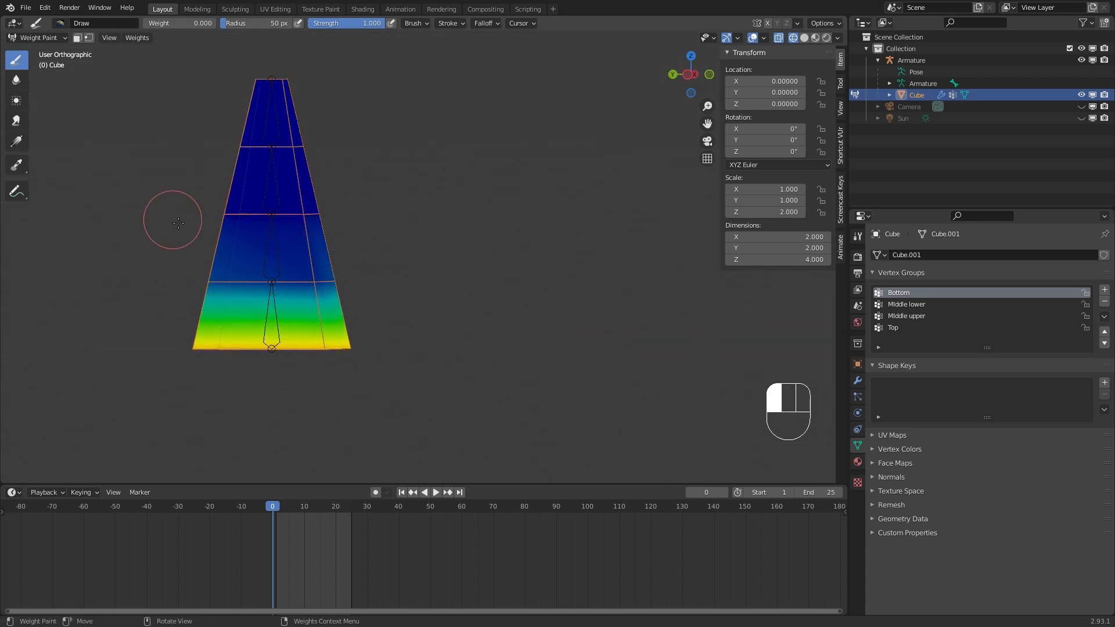
mouse_move(334, 234)
middle_mouse_down()
mouse_move(386, 219)
mouse_move(324, 249)
middle_mouse_up()
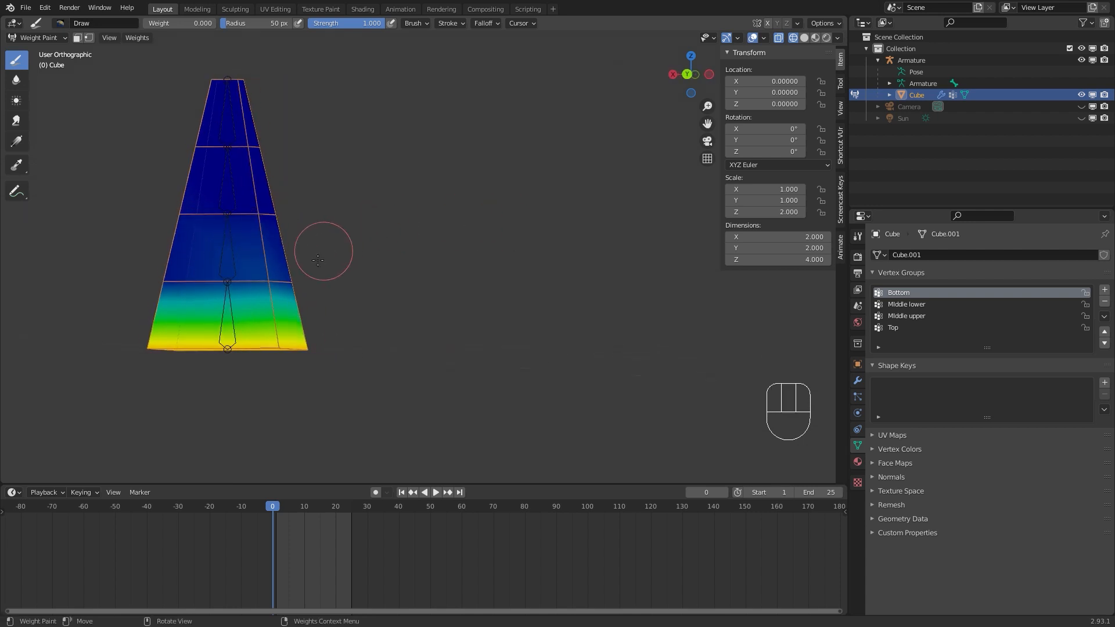
left_click_drag(323, 249, 297, 271)
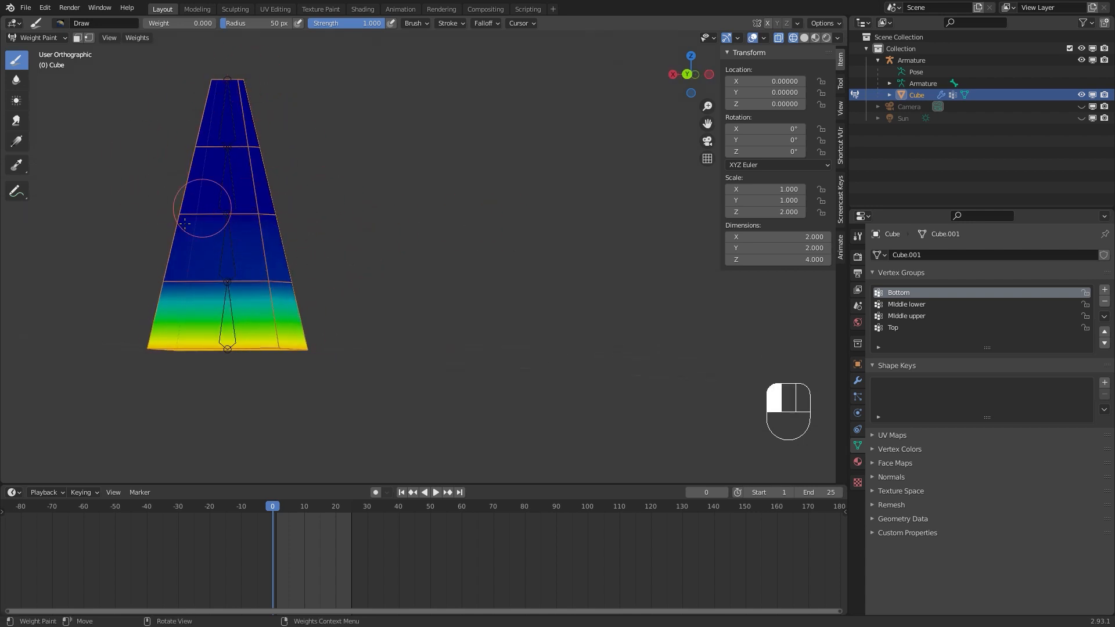
Set the brush weight to 1.000 and paint the Bottom group around the tower's base edge on all sides.
right_click(311, 201)
left_click_drag(237, 203, 313, 203)
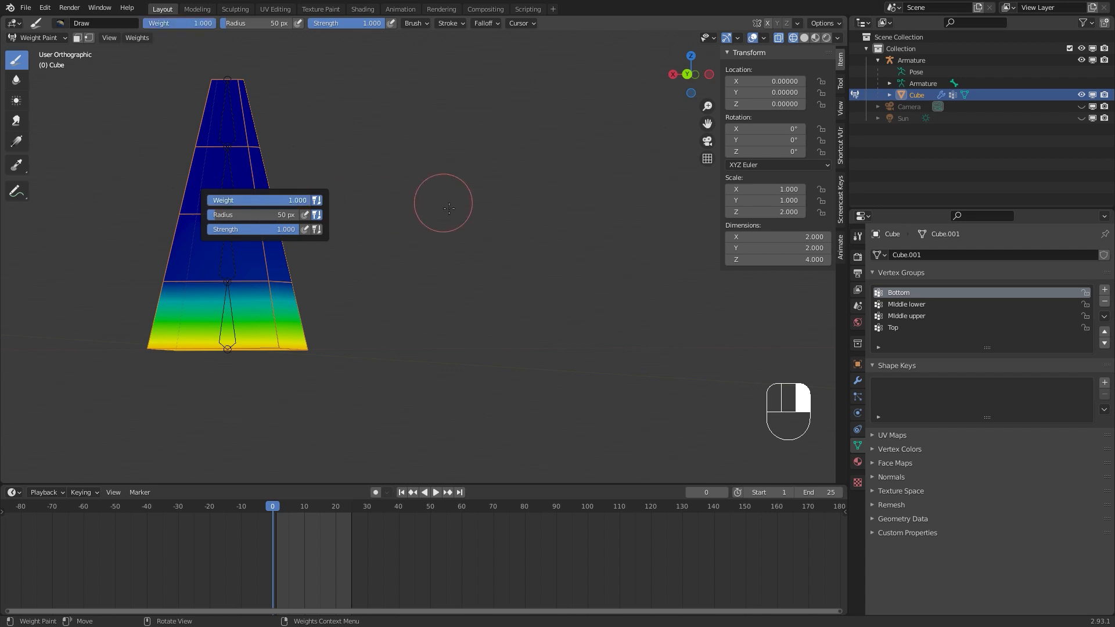
mouse_move(273, 352)
left_mouse_down()
mouse_move(219, 367)
mouse_move(285, 347)
left_mouse_up()
middle_click_drag(285, 348, 545, 364)
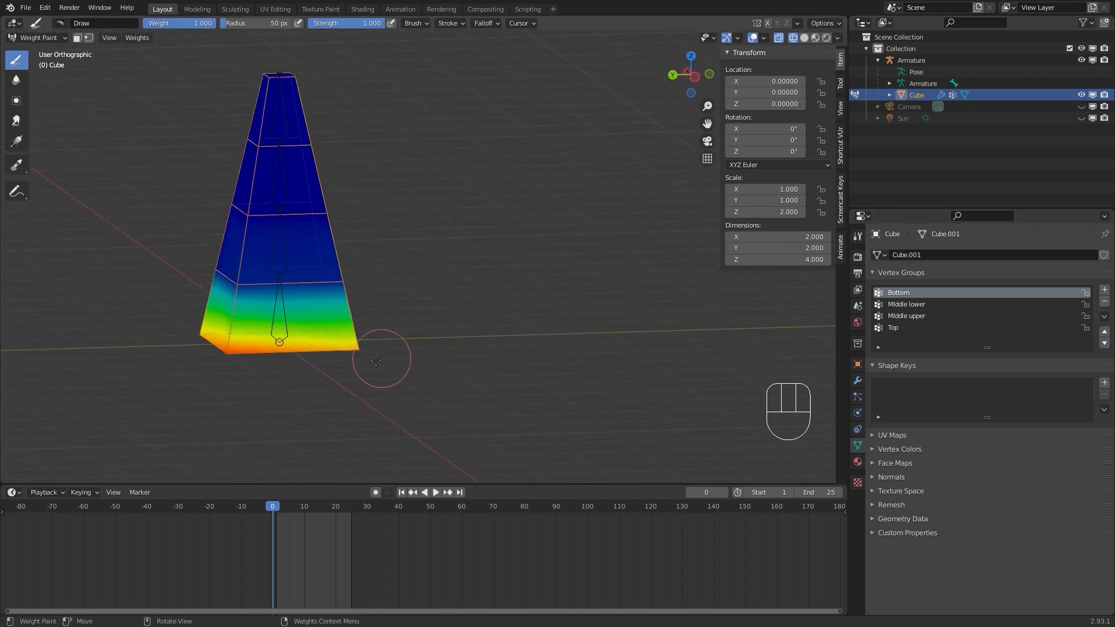
mouse_move(376, 360)
left_mouse_down()
mouse_move(393, 329)
mouse_move(324, 356)
mouse_move(162, 356)
left_mouse_up()
mouse_move(162, 356)
middle_mouse_down()
mouse_move(160, 371)
mouse_move(243, 377)
middle_mouse_up()
left_click_drag(243, 377, 154, 374)
mouse_move(285, 366)
middle_mouse_down()
mouse_move(428, 368)
mouse_move(162, 373)
mouse_move(472, 366)
middle_mouse_up()
left_click_drag(472, 366, 405, 359)
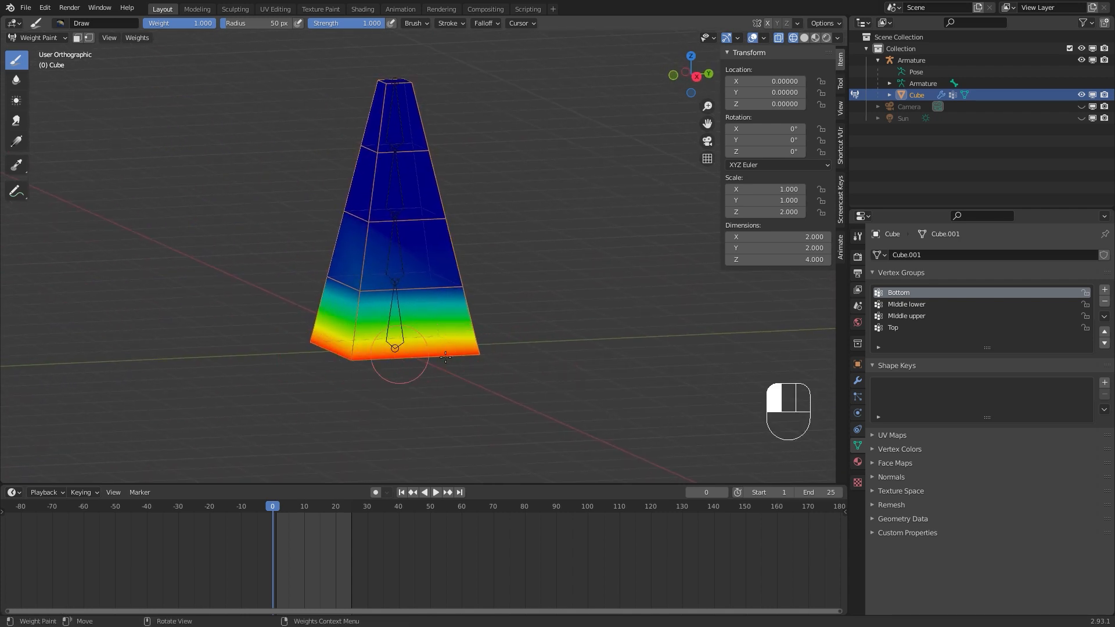
Set the brush weight to 0.000 and paint the remaining Bottom group weights off the segment above the tower's bottom one.
right_click(518, 319)
left_click_drag(490, 318, 224, 323)
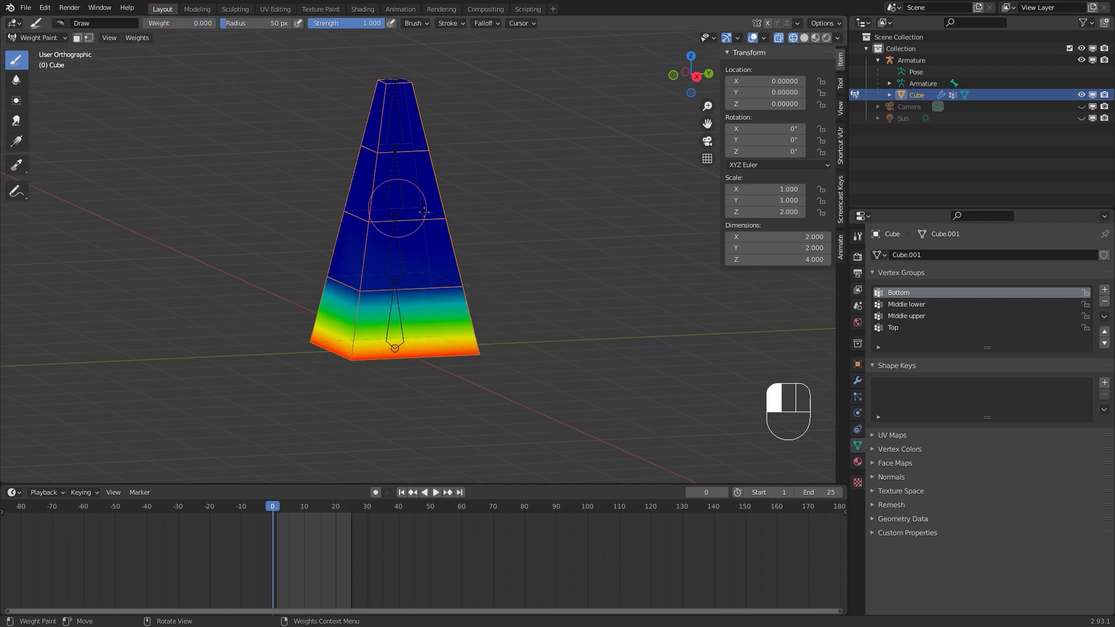
middle_click_drag(424, 211, 588, 272)
Check the painted weights of the Middle lower, Middle upper and Top vertex groups from several sides of the tower.
left_click(922, 304)
left_click(900, 315)
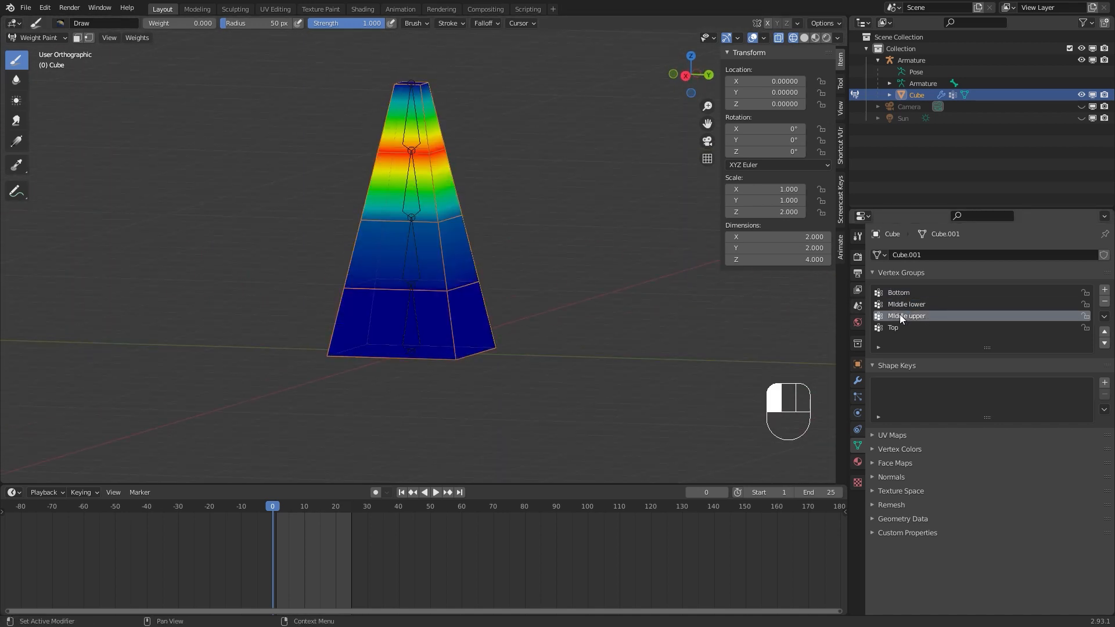
middle_click_drag(519, 129, 651, 255)
left_click(893, 328)
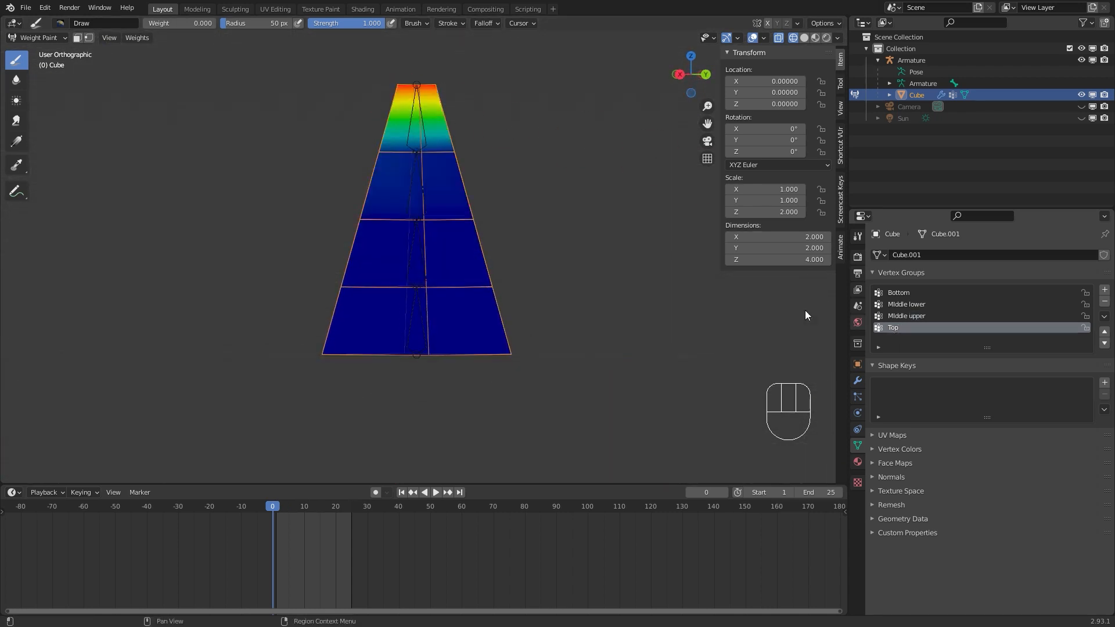
middle_click_drag(542, 120, 520, 227)
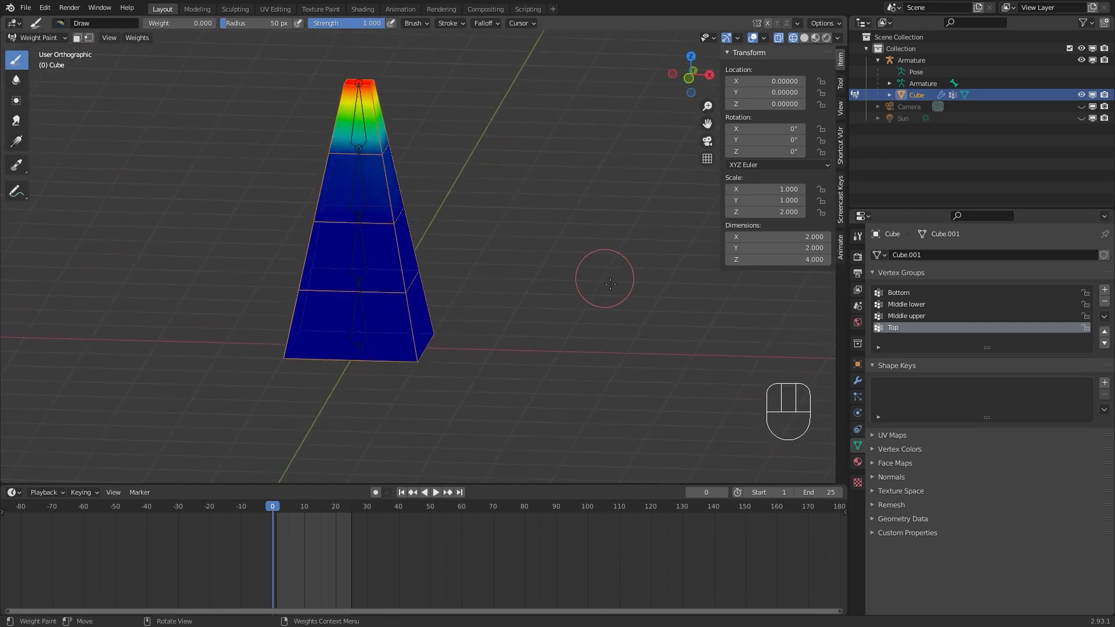
Switch to the front view, leave Weight Paint for Object Mode, select the armature and put it in Pose Mode.
key("KP_1")
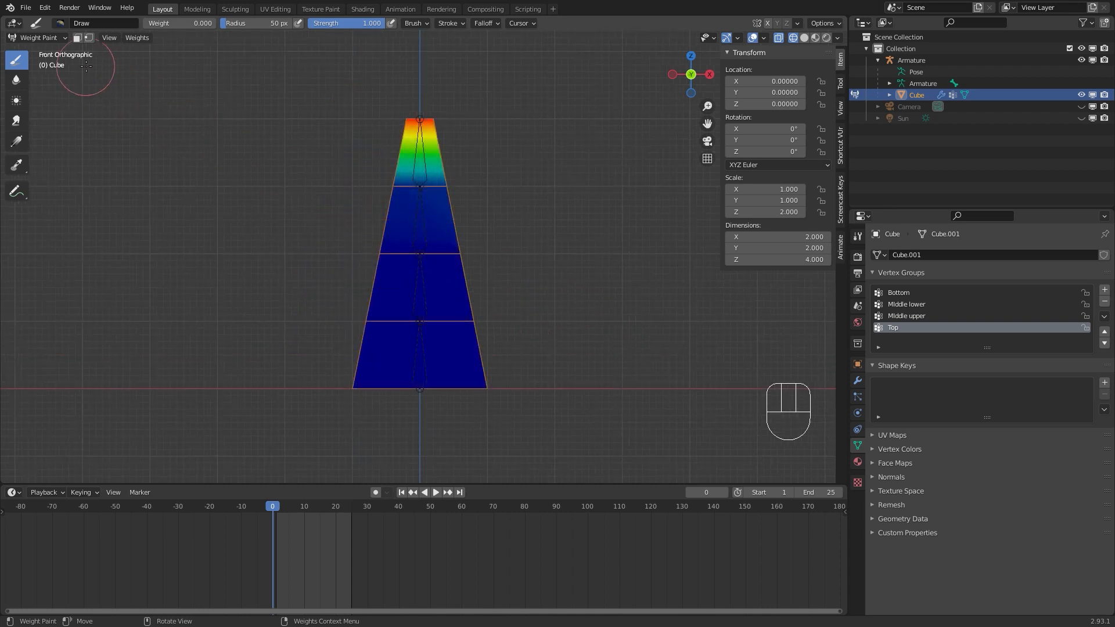
left_click(57, 37)
left_click(54, 50)
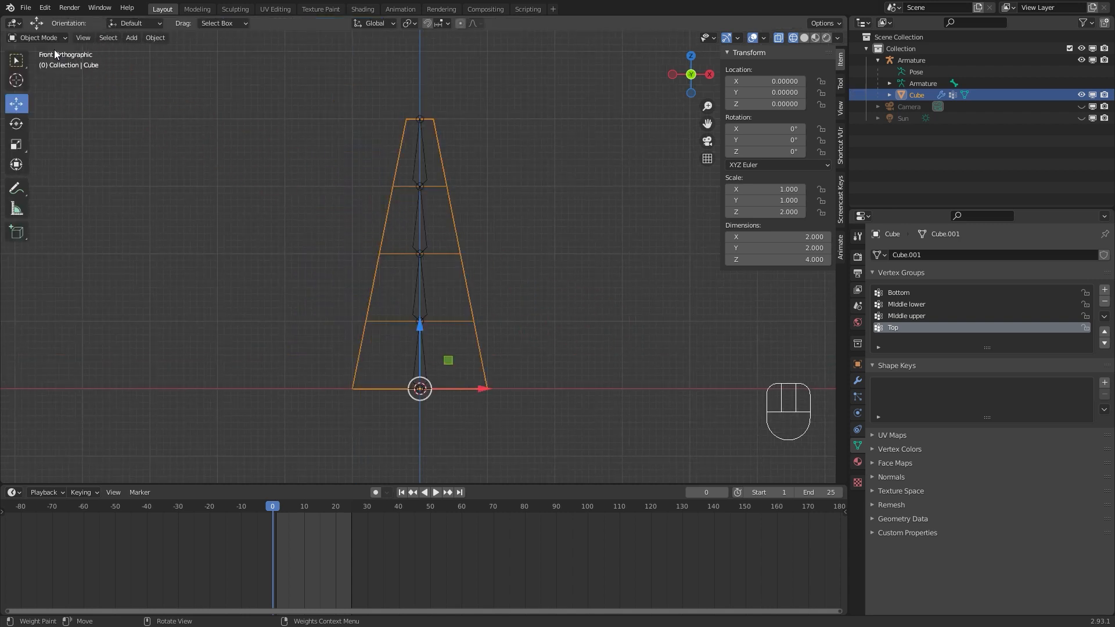
left_click(419, 223)
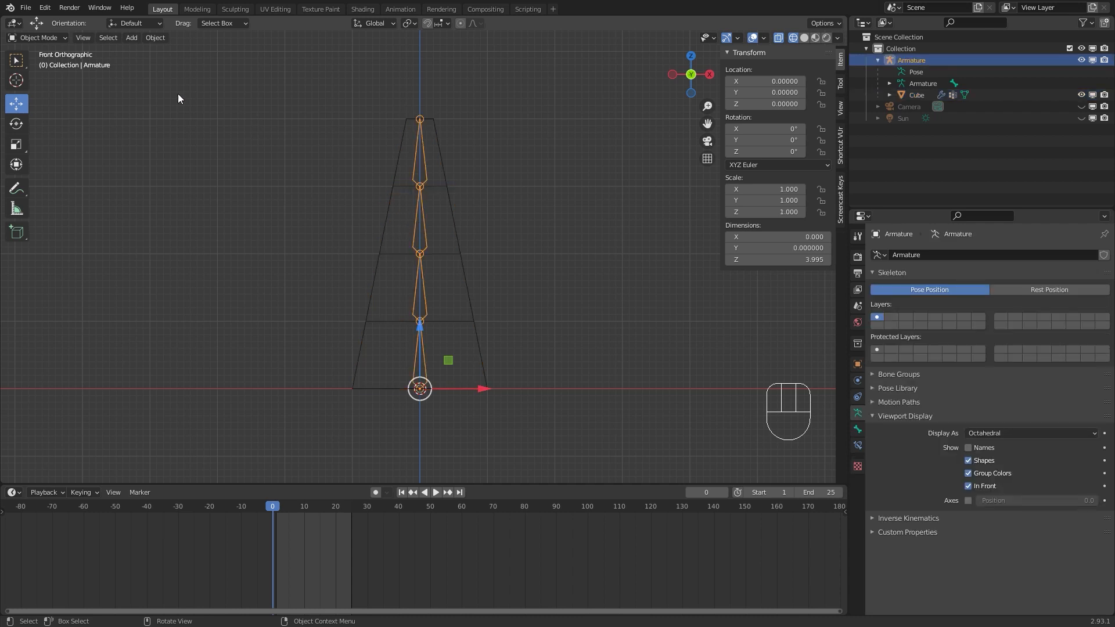
left_click(51, 37)
left_click(47, 78)
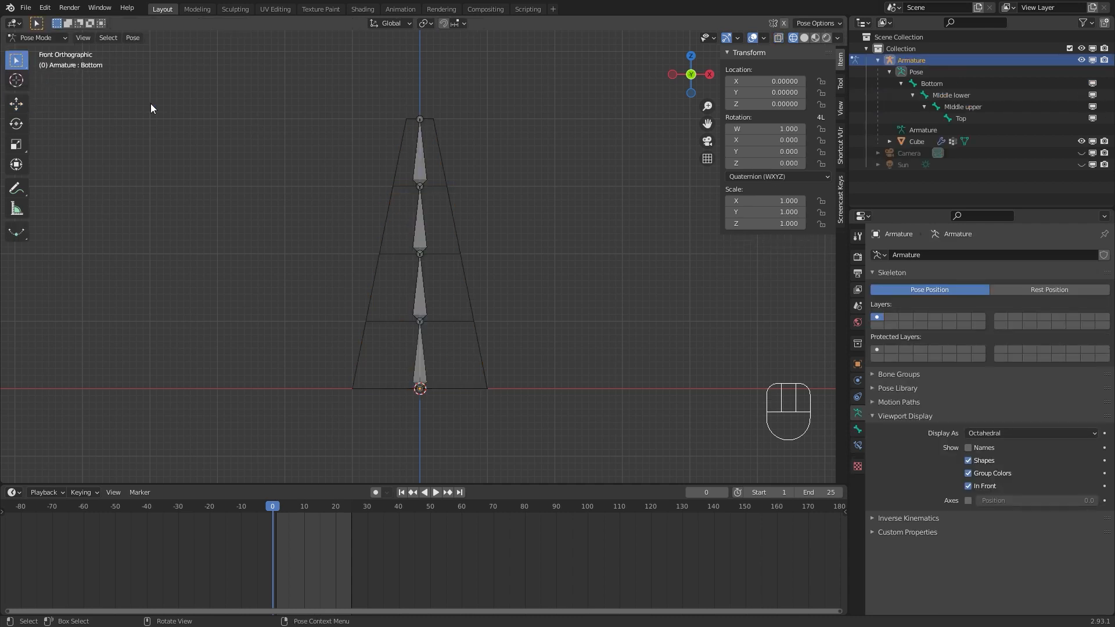
Try rotating the Bottom, Middle lower, Middle upper and Top bones one by one to test the deformation, cancelling each rotation.
left_click(418, 345)
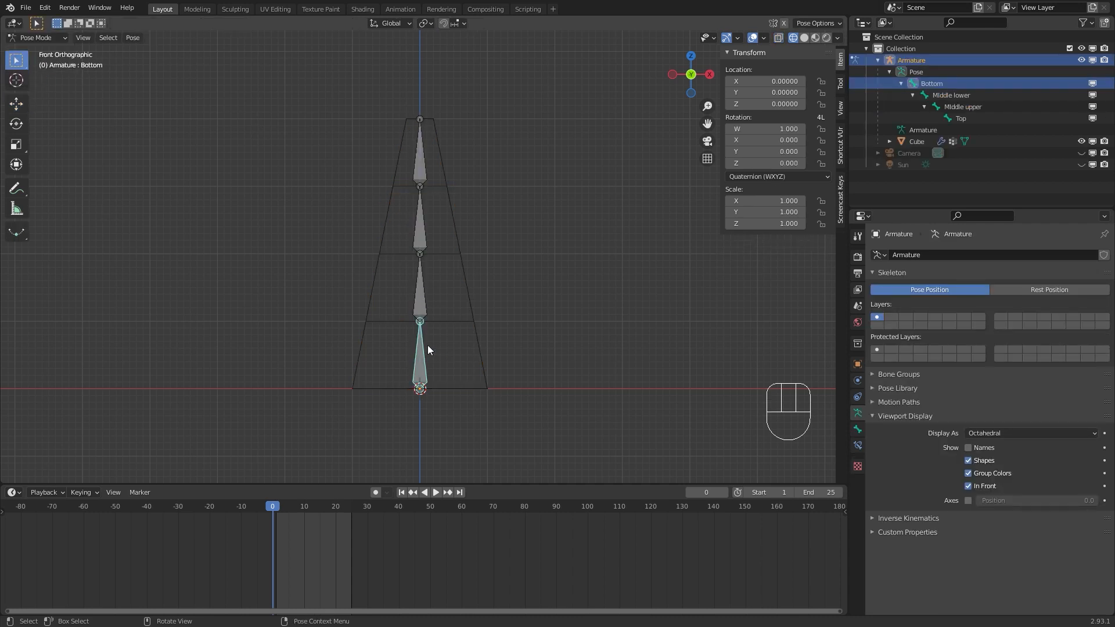
key("r")
right_click(410, 299)
left_click(416, 293)
key("r")
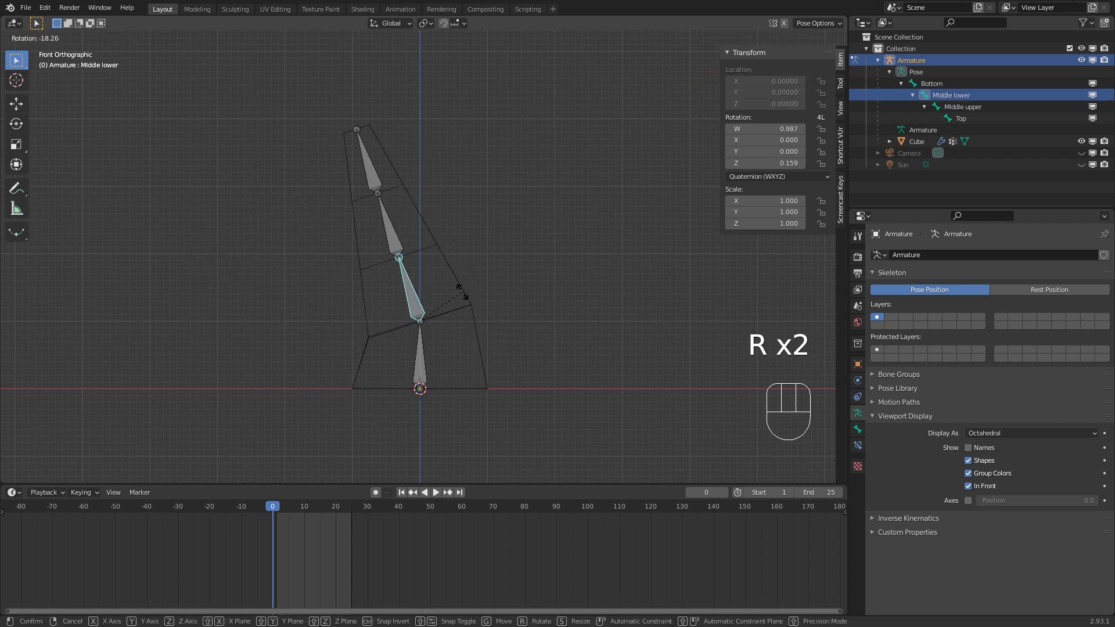
right_click(517, 334)
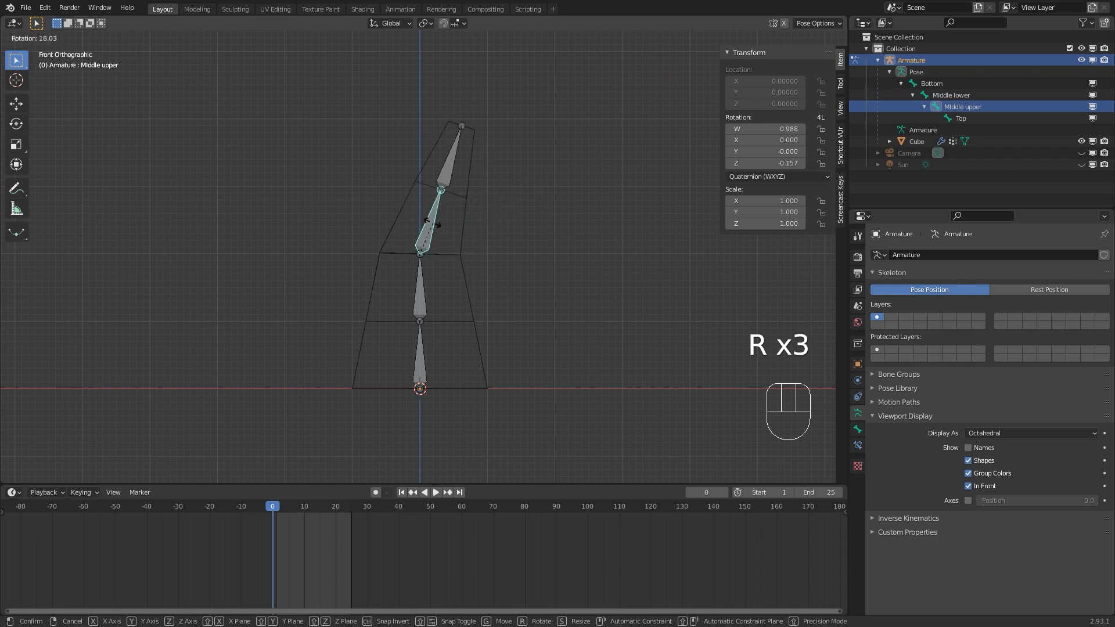
right_click(428, 193)
left_click(421, 166)
key("r")
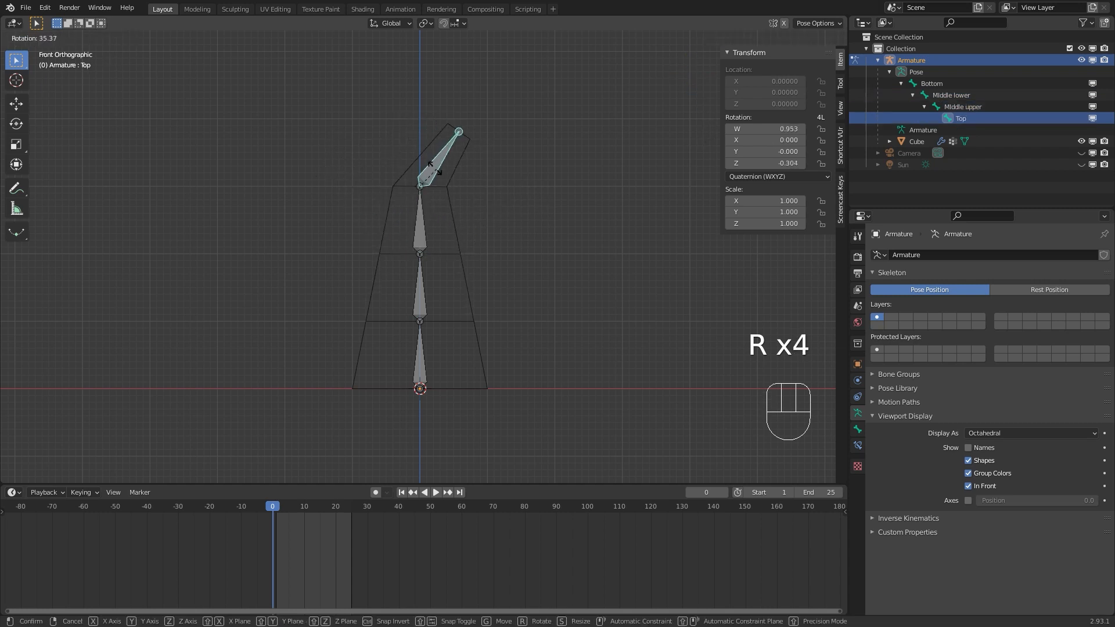
right_click(429, 173)
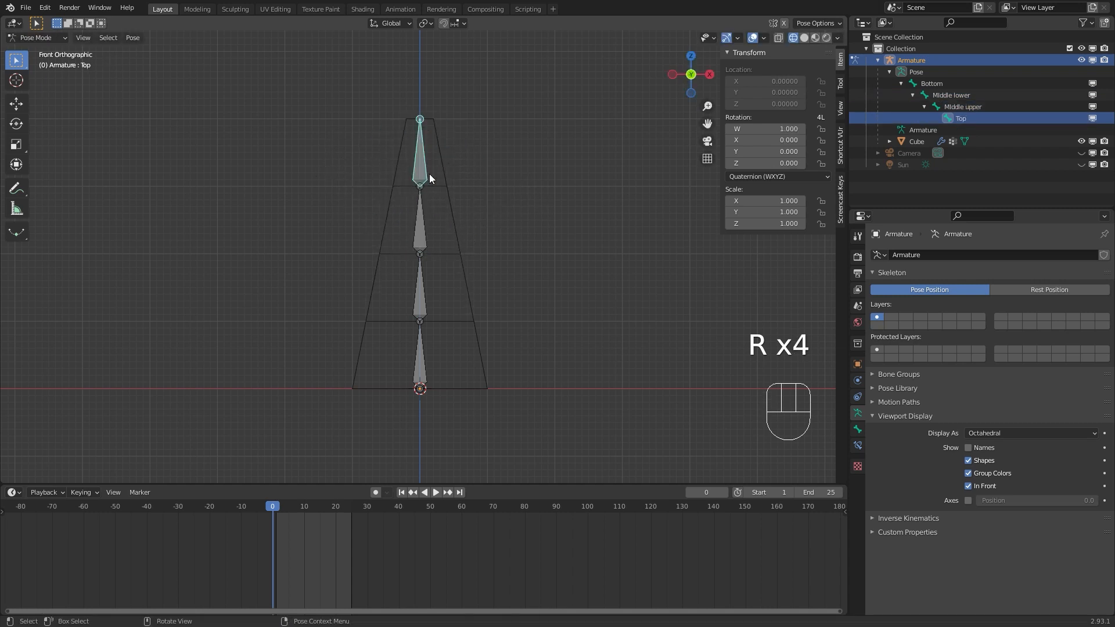
Rotate the Middle lower bone by about -14.6° in the front view.
left_click(418, 302)
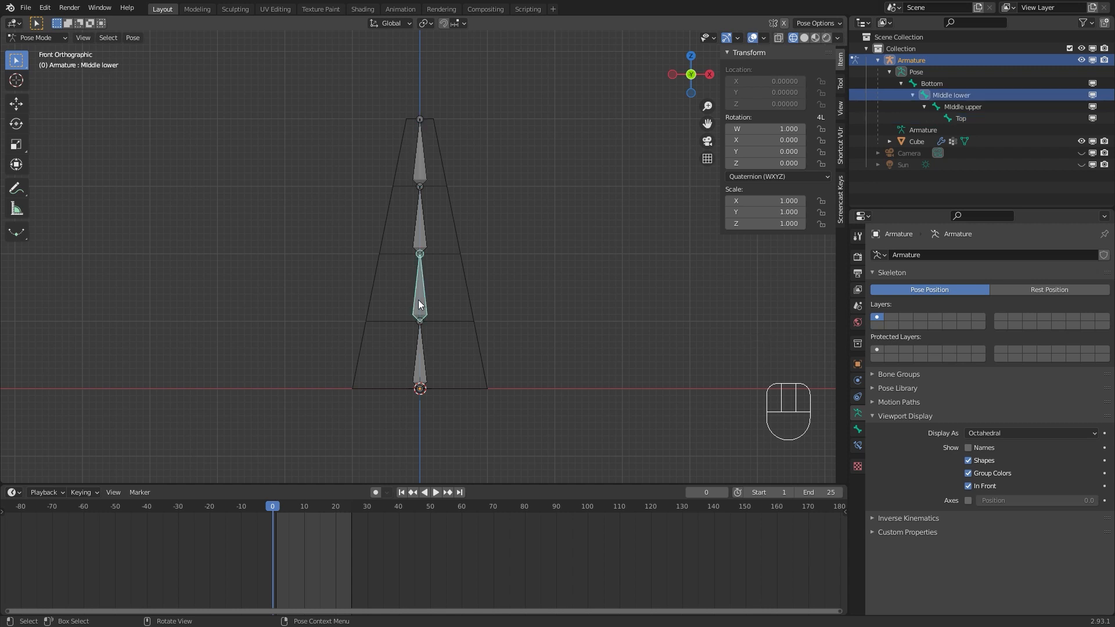
key("r")
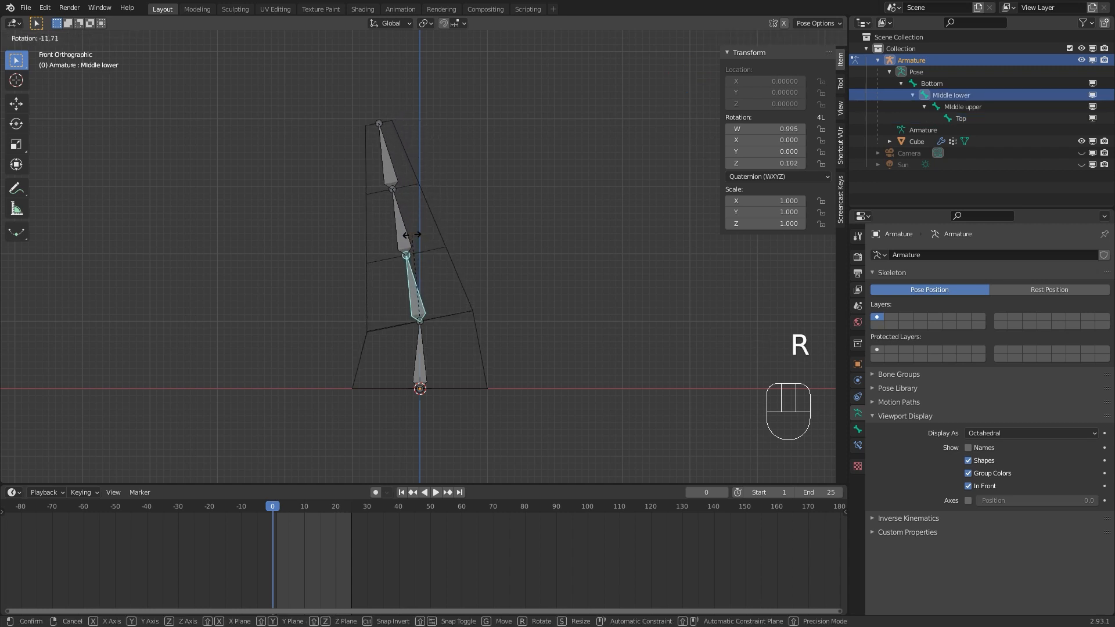
left_click(407, 236)
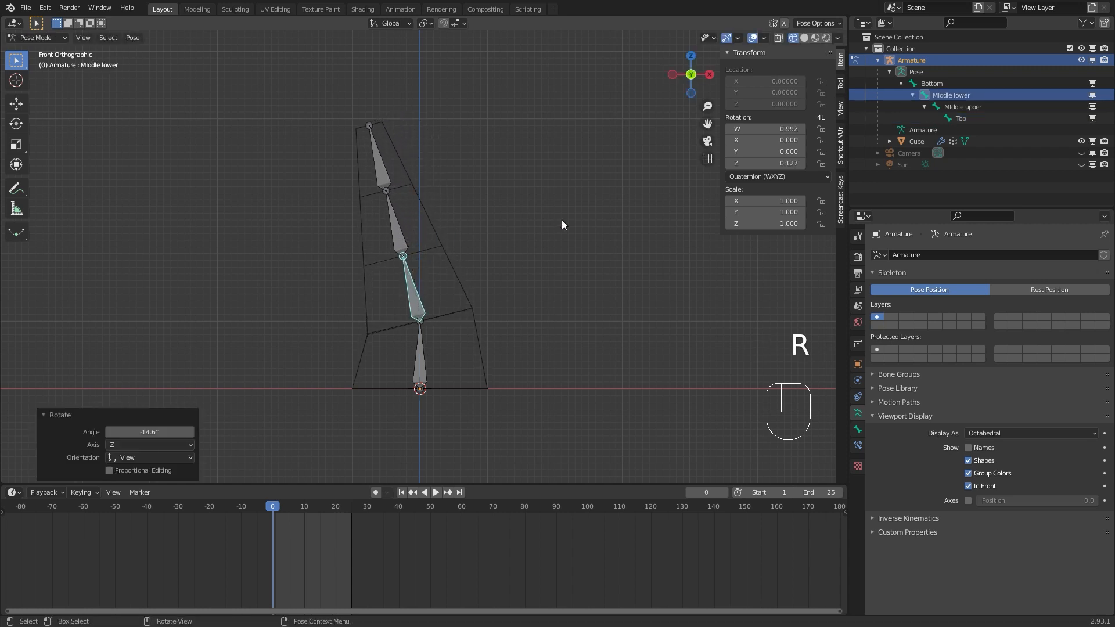
Set the Middle lower bone's quaternion Z rotation to 0.2 and keyframe its rotation at frame 0.
left_click(763, 163)
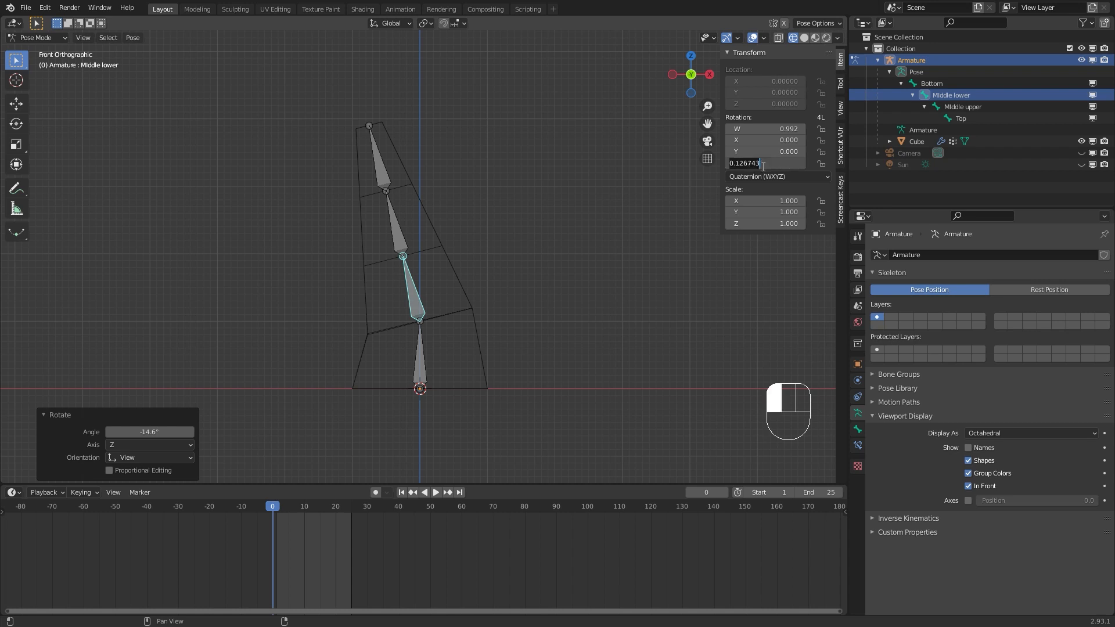
type("0.2")
key("Return")
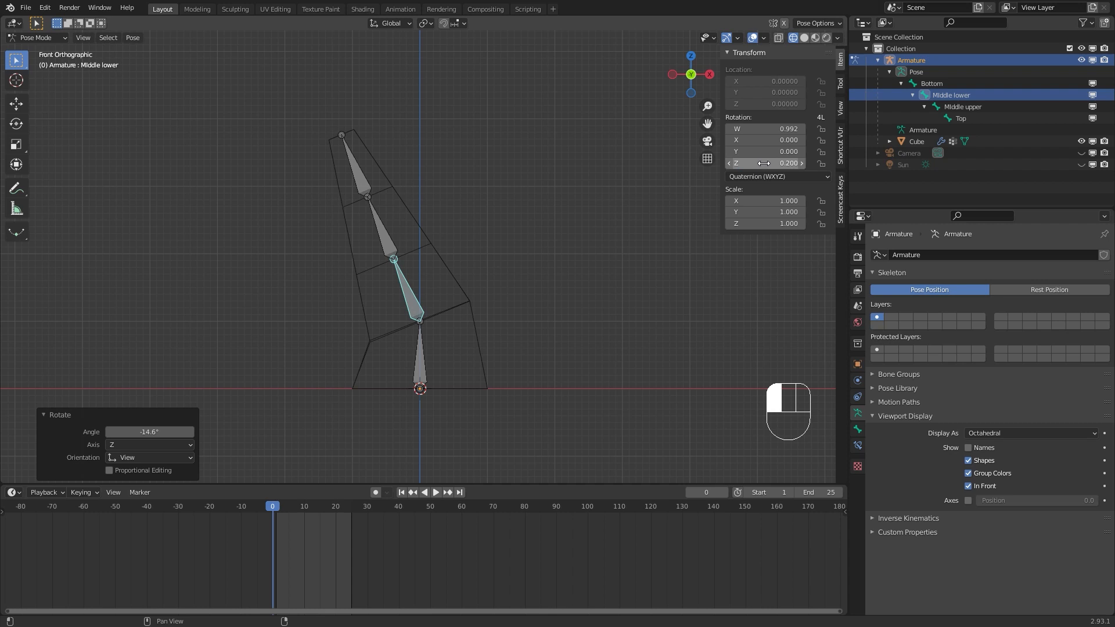
key("i")
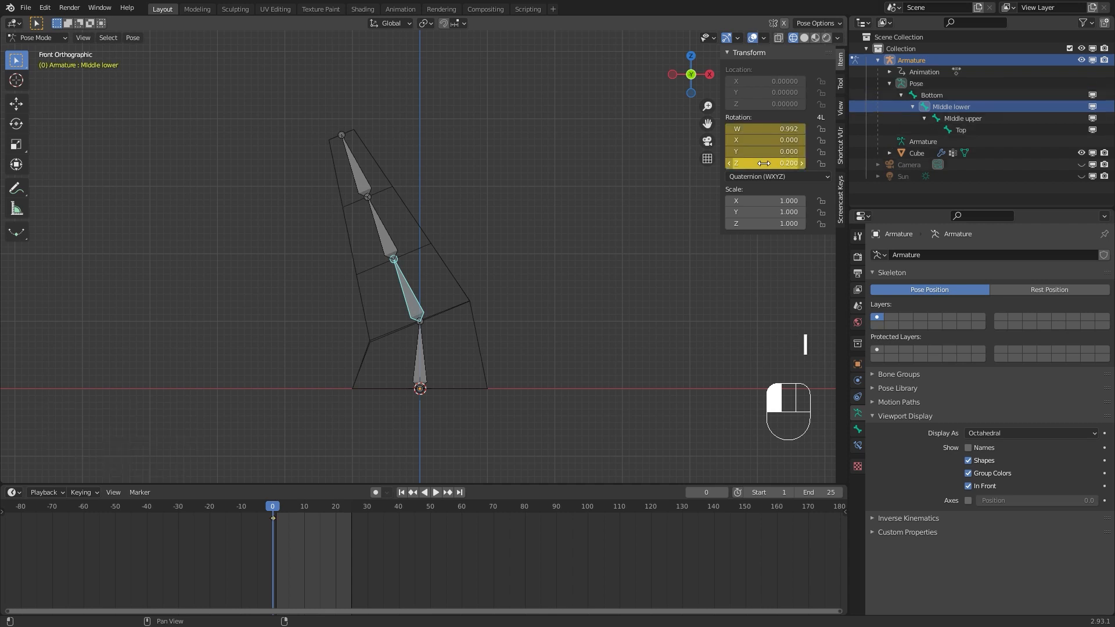
Choose Rotation as the active keying set and set the animation's start frame to 0.
left_click(86, 491)
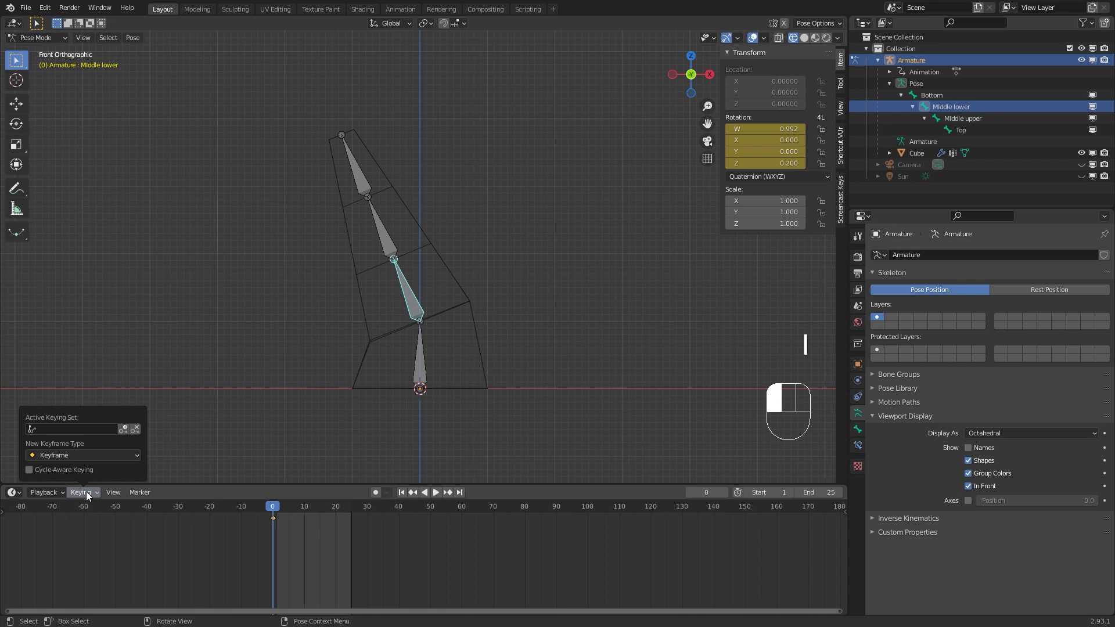
left_click(65, 429)
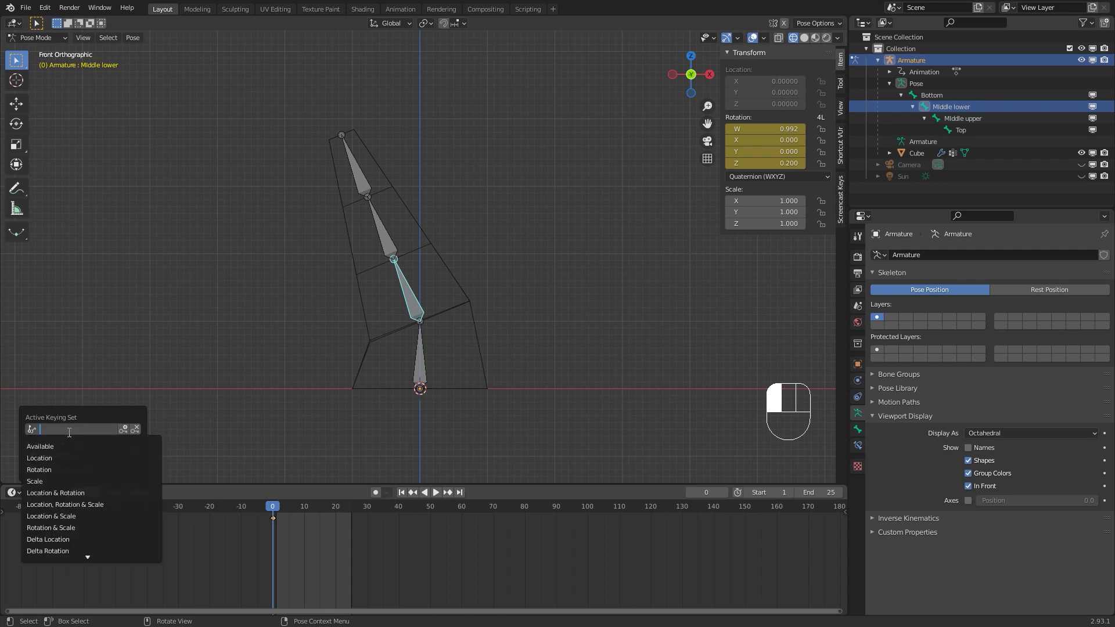
left_click(47, 469)
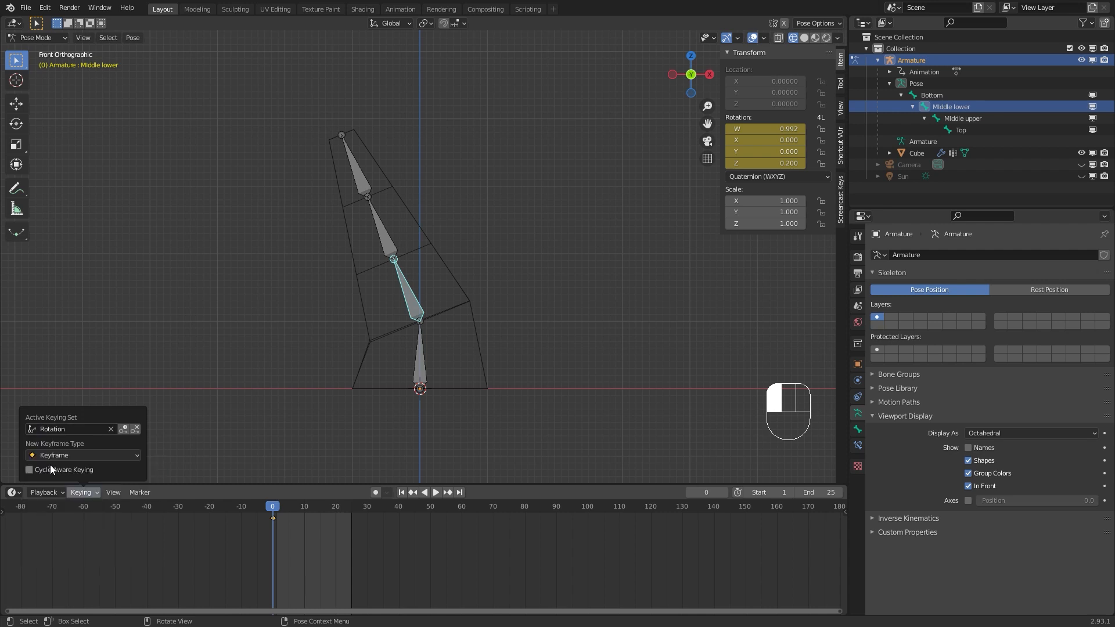
left_click(763, 493)
key("Return")
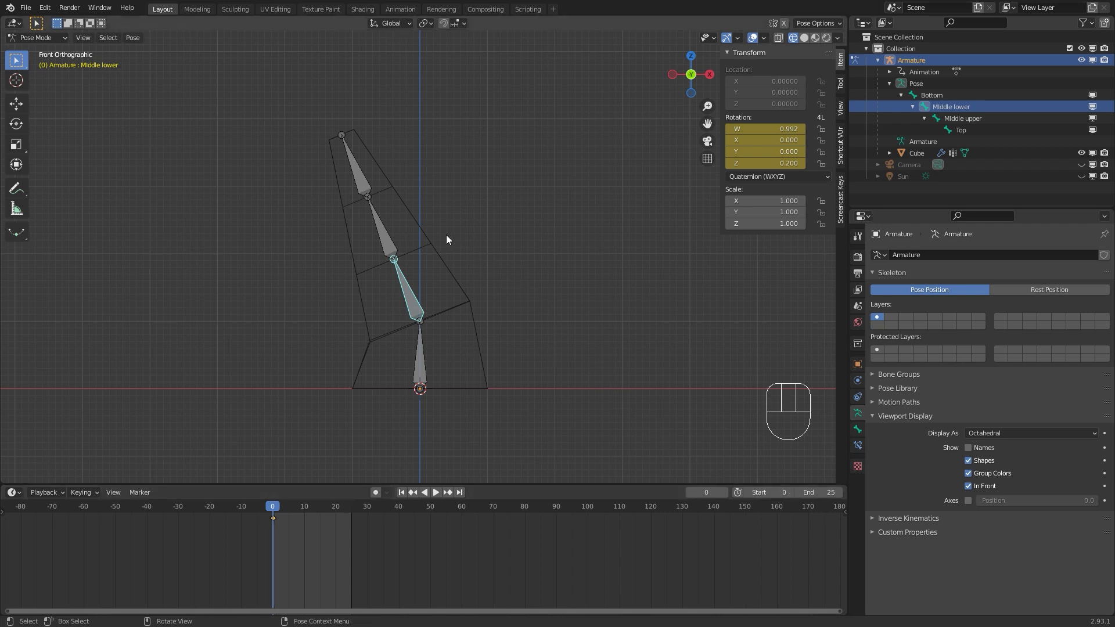
Set the Middle upper bone's quaternion Z rotation to 0.2 and keyframe its rotation at frame 0.
left_click(382, 230)
left_click(765, 163)
left_click(767, 167)
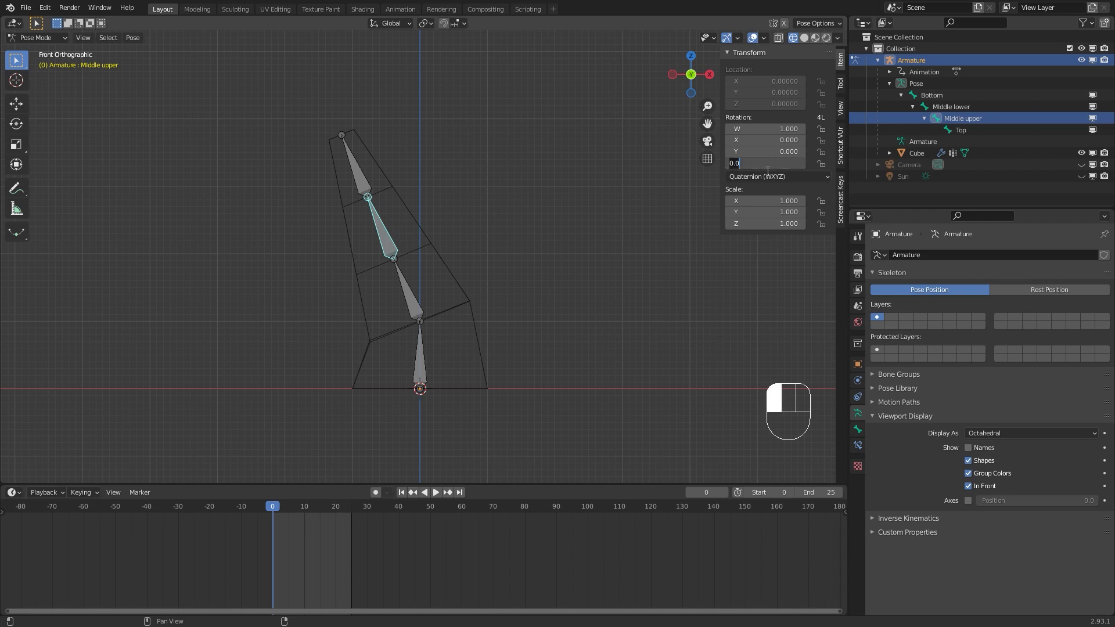
type("0.2")
key("Return")
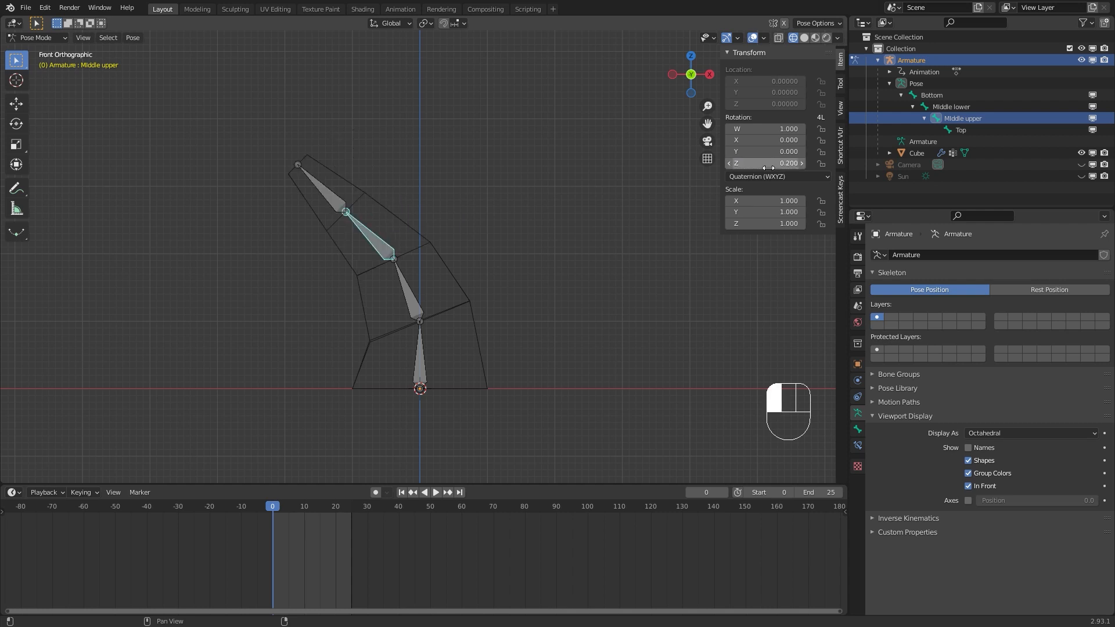
key("i")
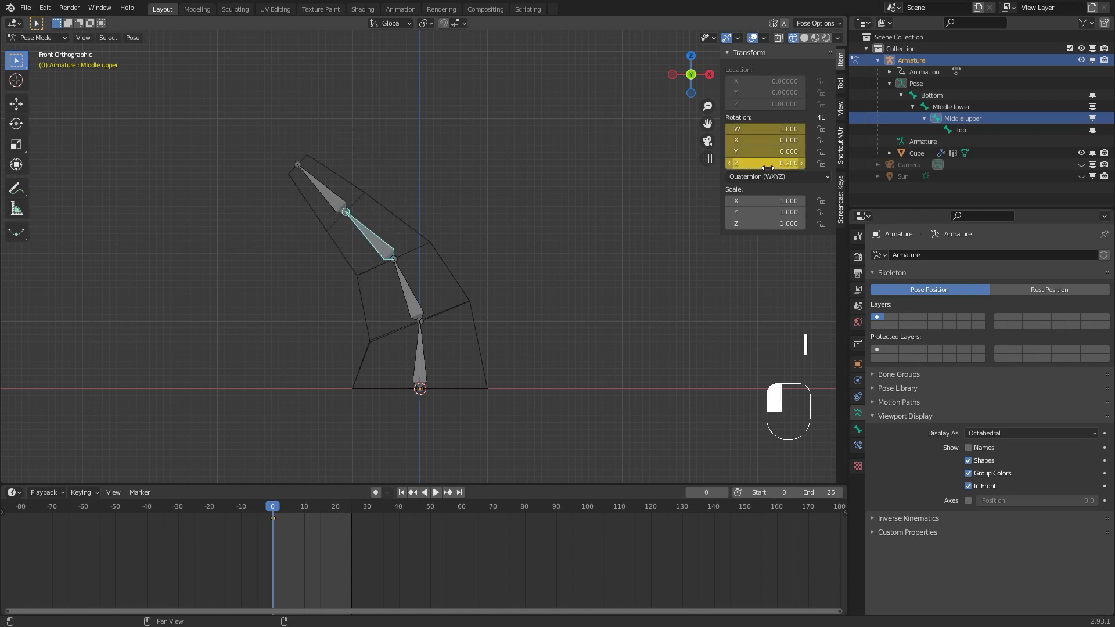
Set the Top bone's quaternion Z rotation to 0.2 and keyframe its rotation at frame 0.
left_click(337, 203)
left_click(772, 165)
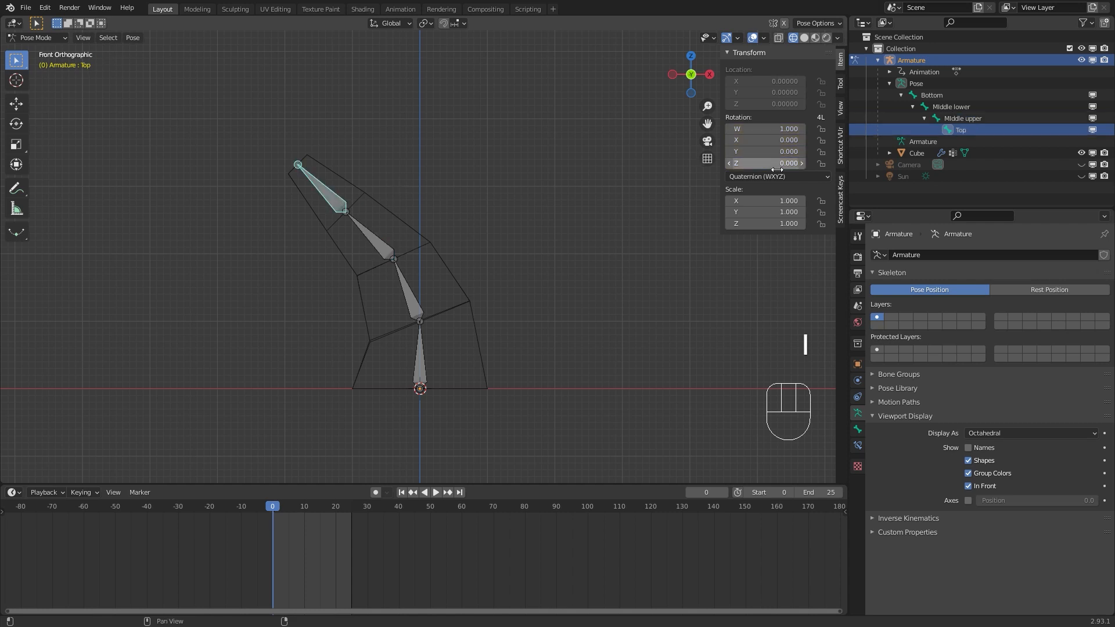
type("0.2")
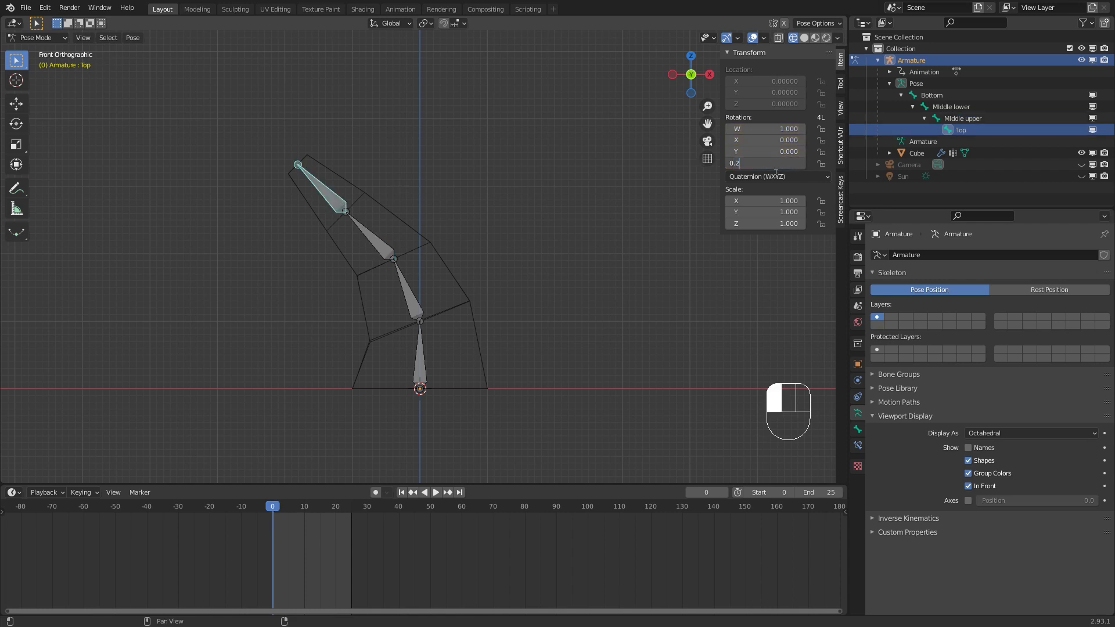
left_click(668, 193)
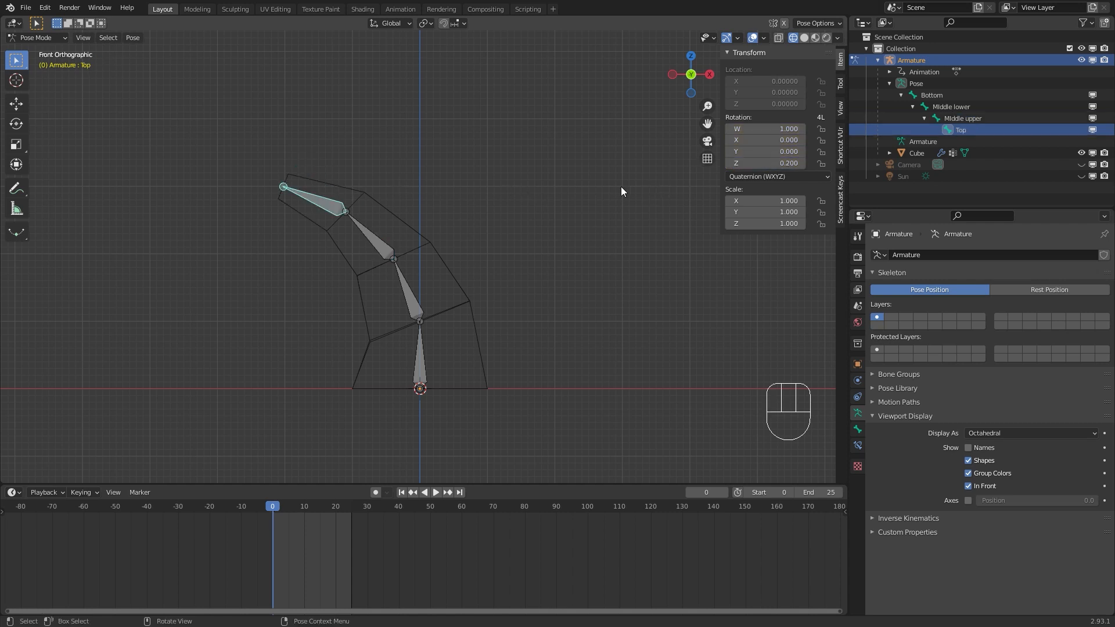
key("i")
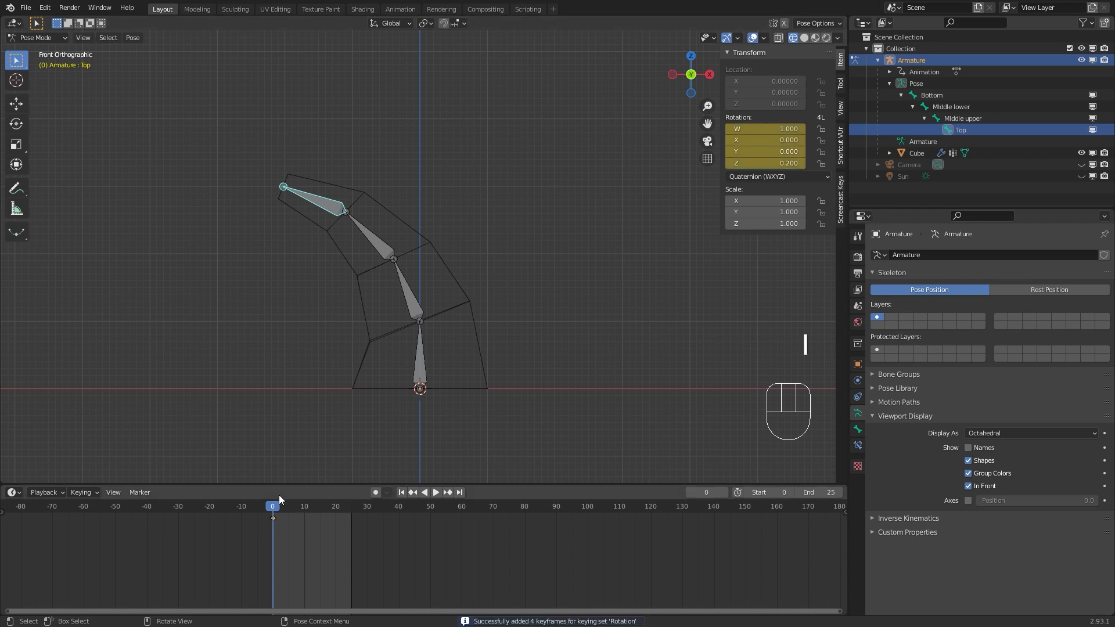
At frame 10, set the Middle lower bone's quaternion Z rotation to -0.2 and keyframe its rotation.
left_click_drag(274, 504, 306, 507)
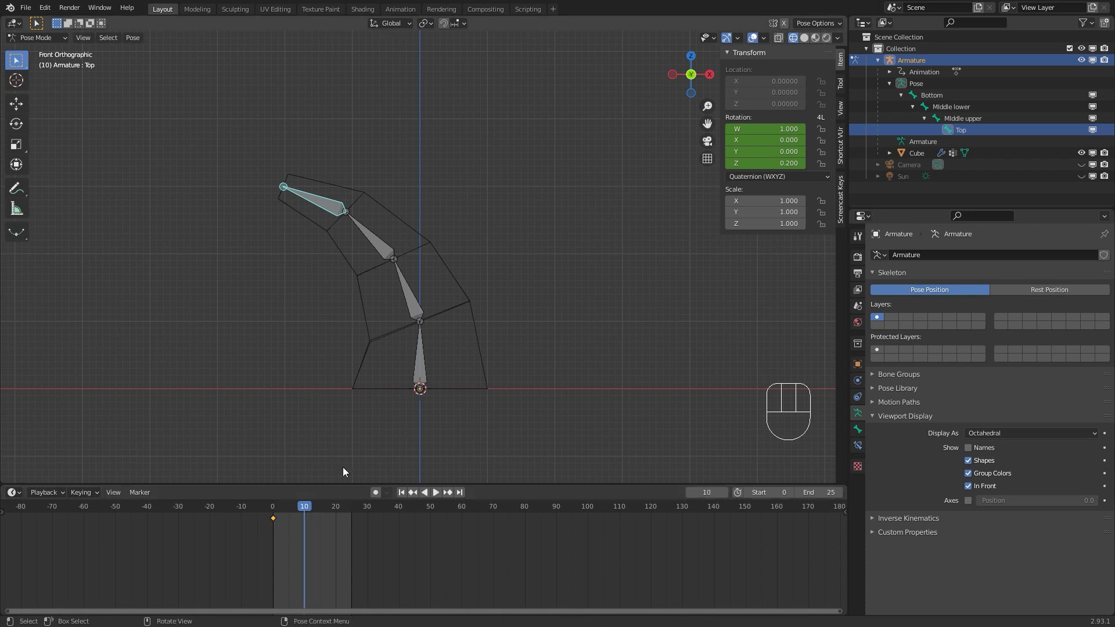
left_click(413, 298)
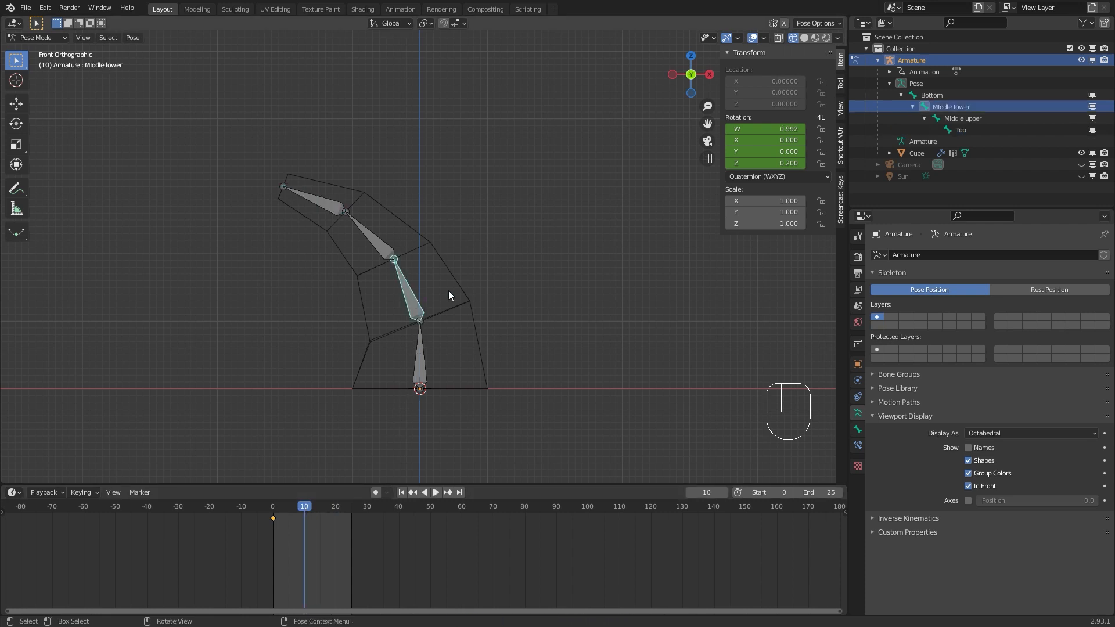
left_click(750, 165)
key("Left")
type("-")
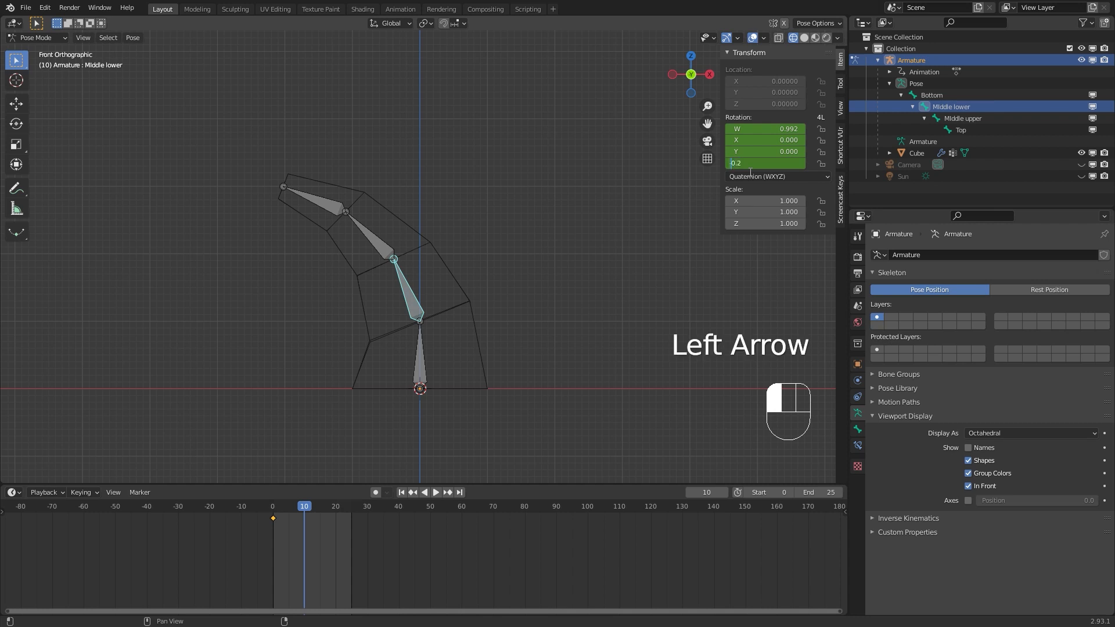
key("Return")
key("i")
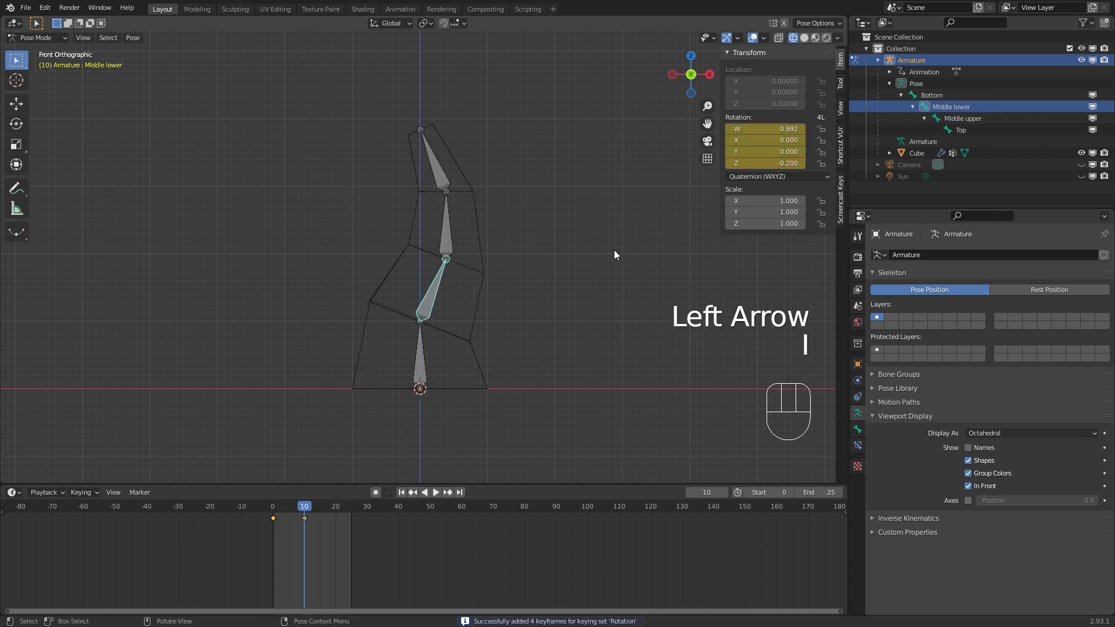
Set the Middle upper bone's quaternion Z rotation to -0.2 and keyframe its rotation at frame 10.
left_click(449, 239)
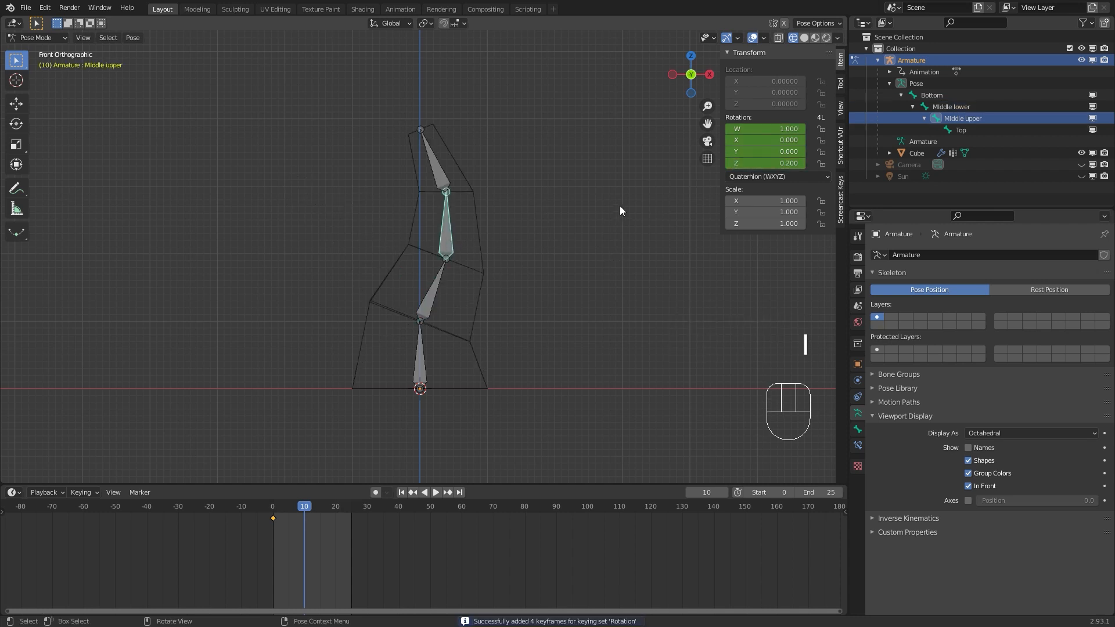
left_click(760, 164)
key("Left")
key("Left")
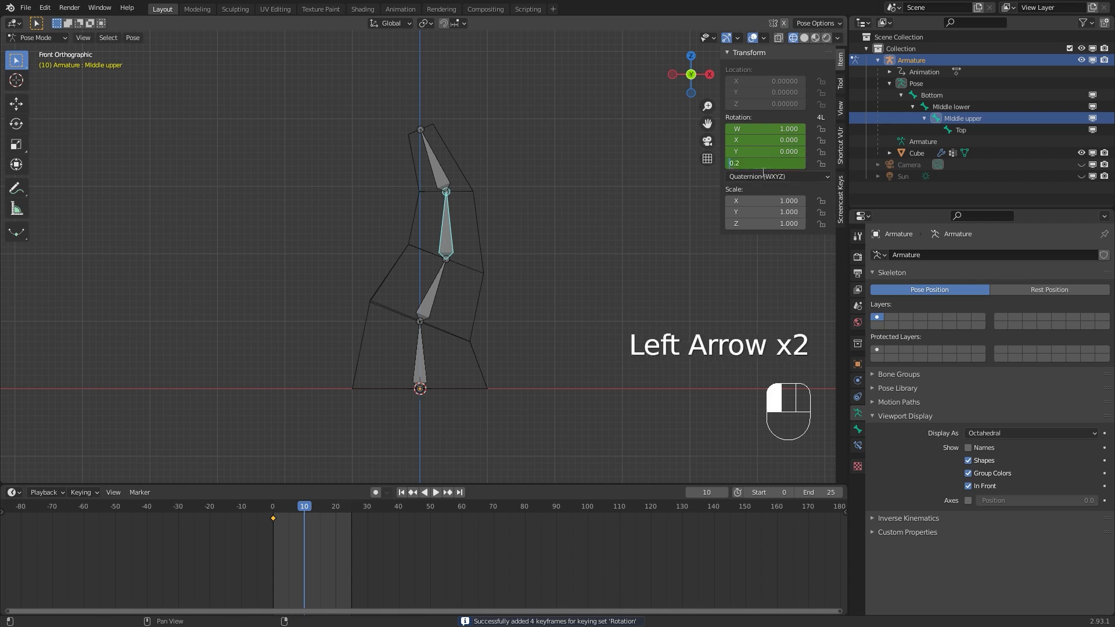
type("-")
key("Return")
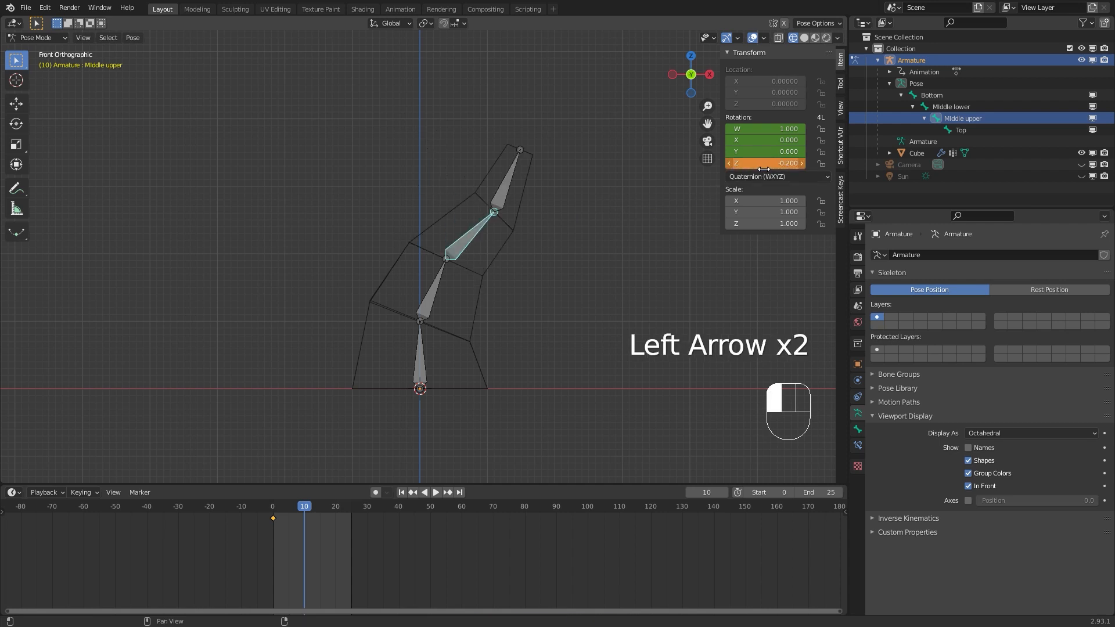
key("i")
Set the Top bone's quaternion Z rotation to -0.2 and keyframe its rotation at frame 10.
left_click(507, 179)
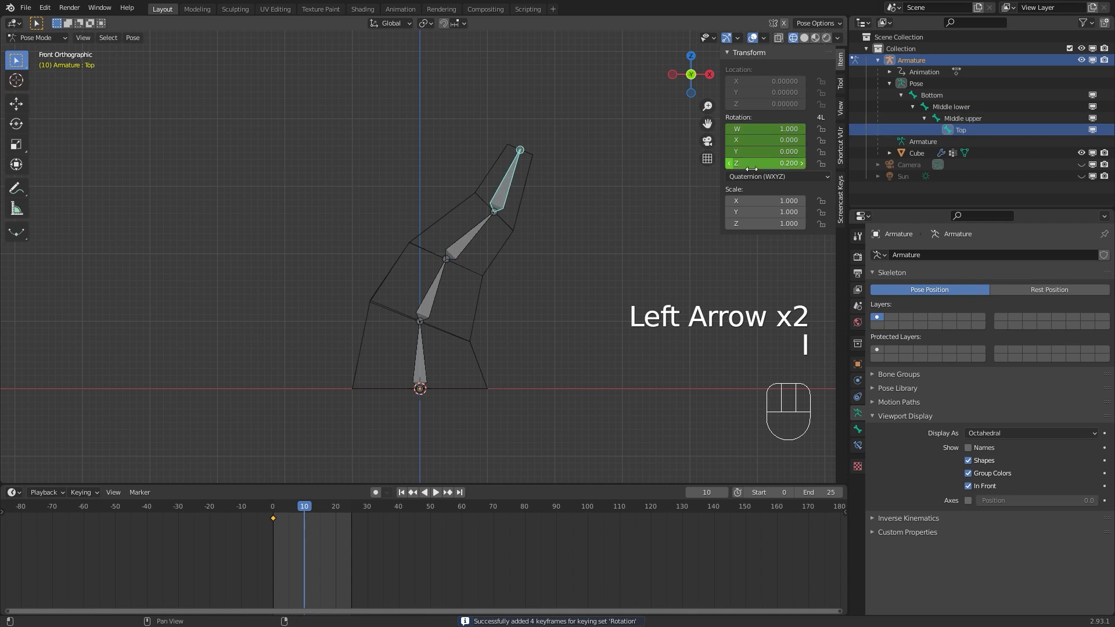
left_click(777, 165)
key("Left")
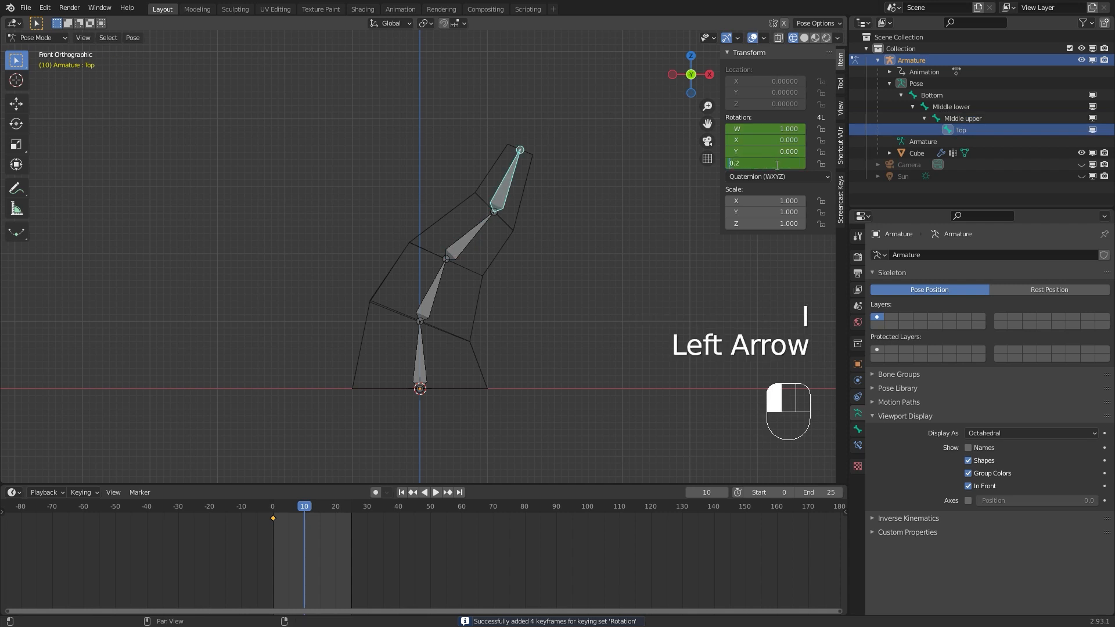
type("-")
key("Return")
key("i")
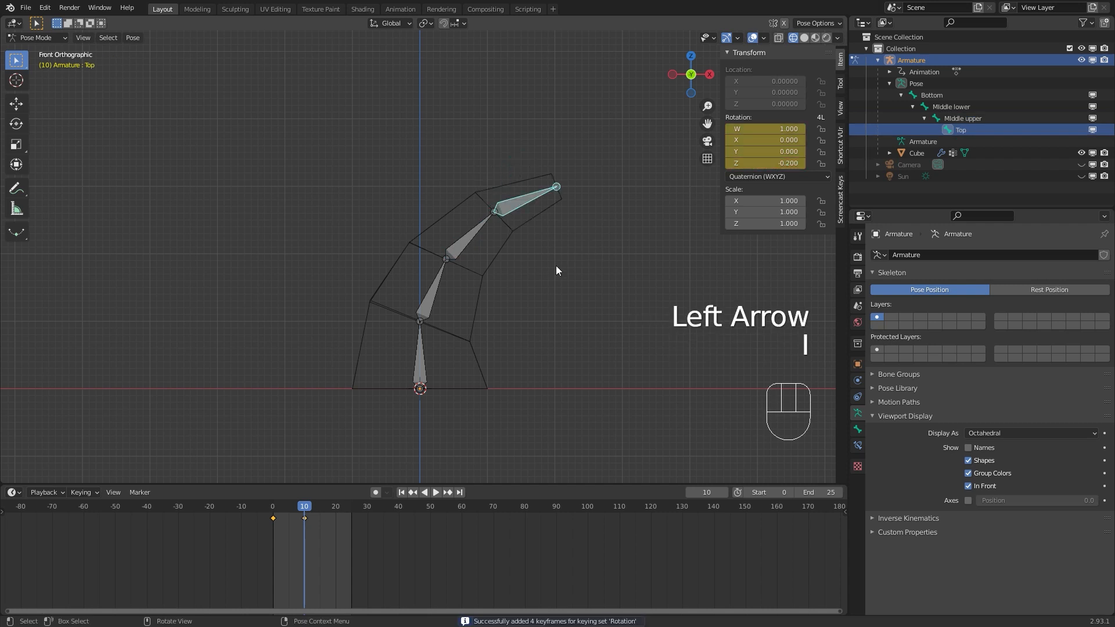
Duplicate the Top bone's rotation keyframe from frame 0 and place the copy at frame 20.
left_click_drag(305, 504, 274, 509)
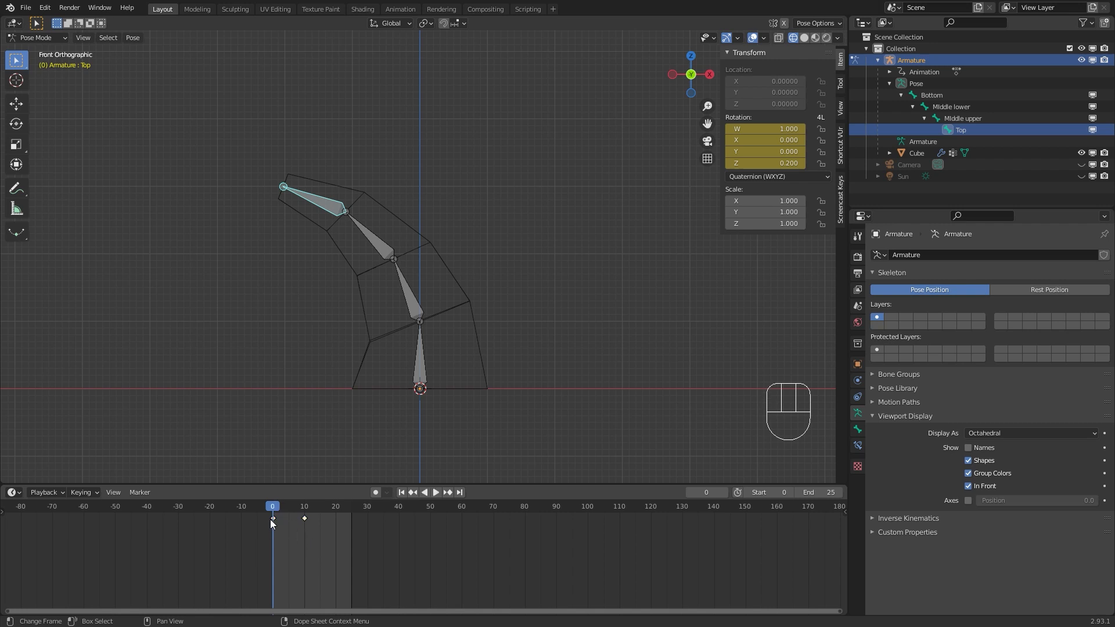
key("shift+d")
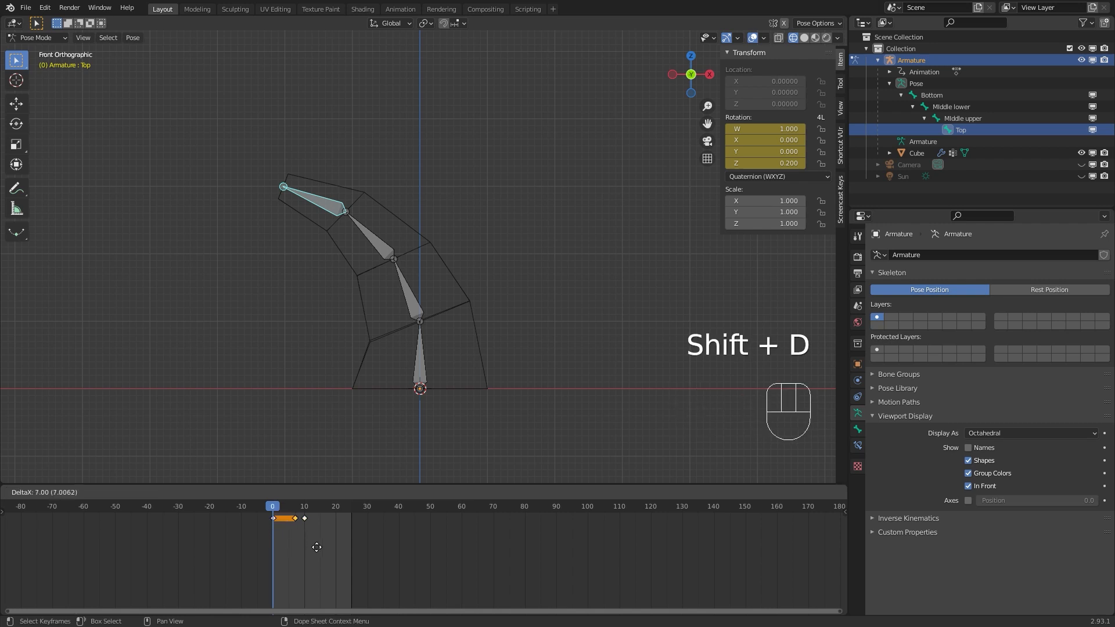
left_click(349, 549)
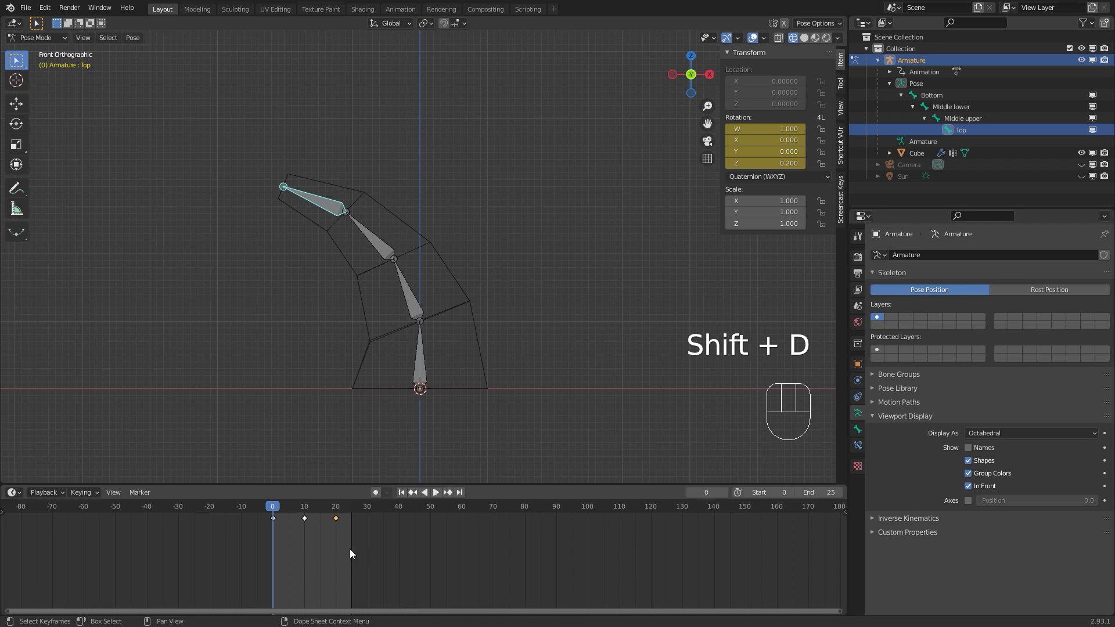
At frame 20, set the Middle upper bone's quaternion Z rotation to 0.2 and keyframe its rotation.
left_click_drag(274, 505, 335, 510)
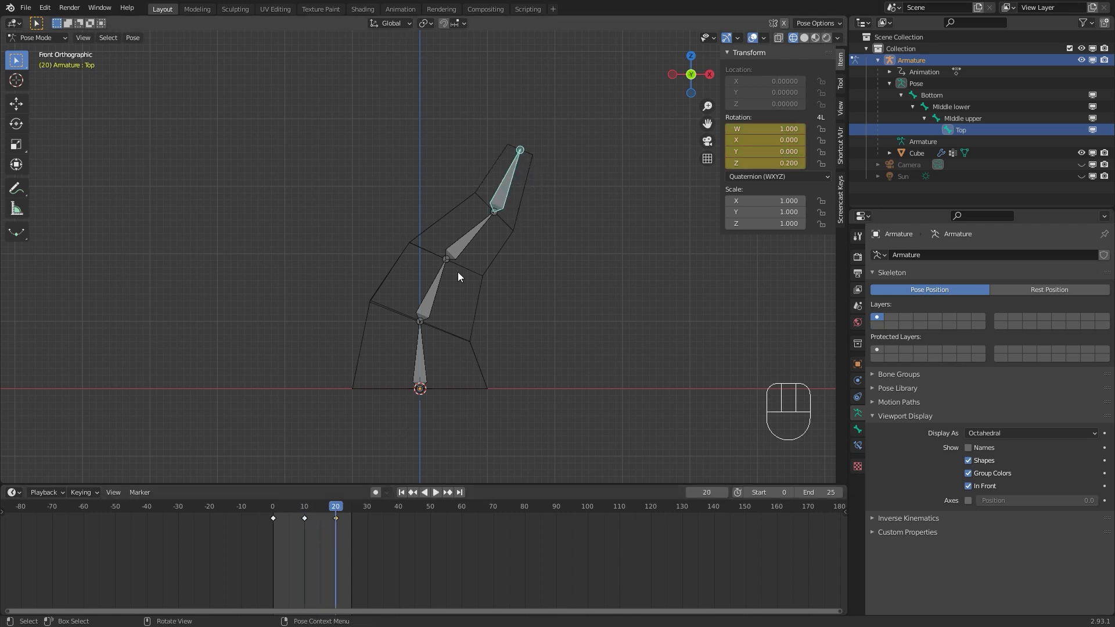
left_click(468, 244)
left_click(499, 201)
left_click(473, 232)
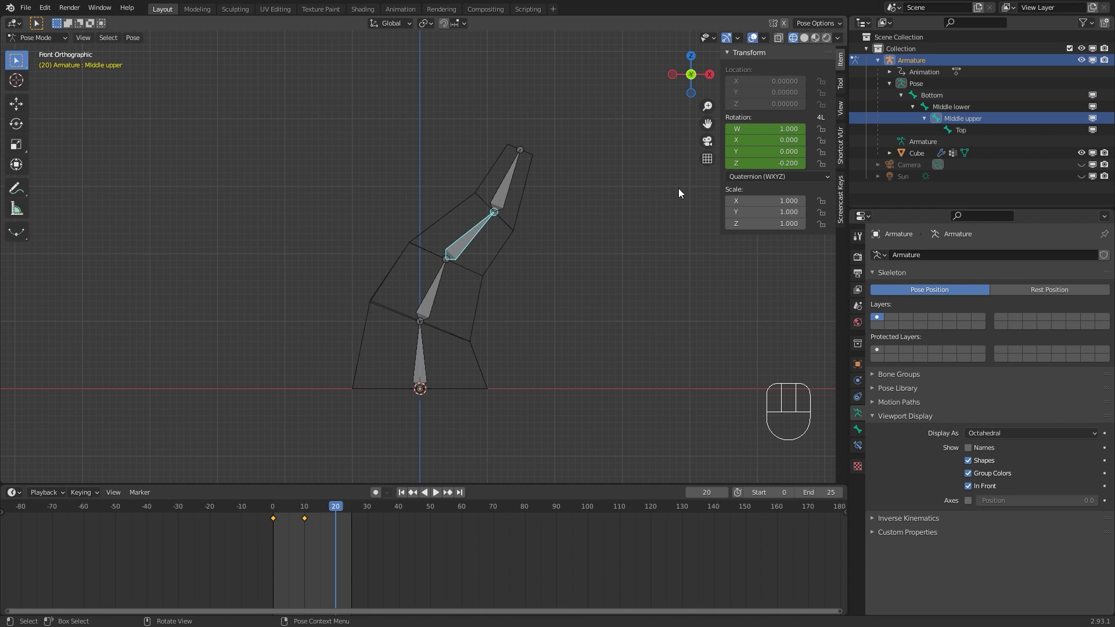
mouse_move(335, 506)
left_mouse_down()
mouse_move(273, 507)
mouse_move(336, 509)
left_mouse_up()
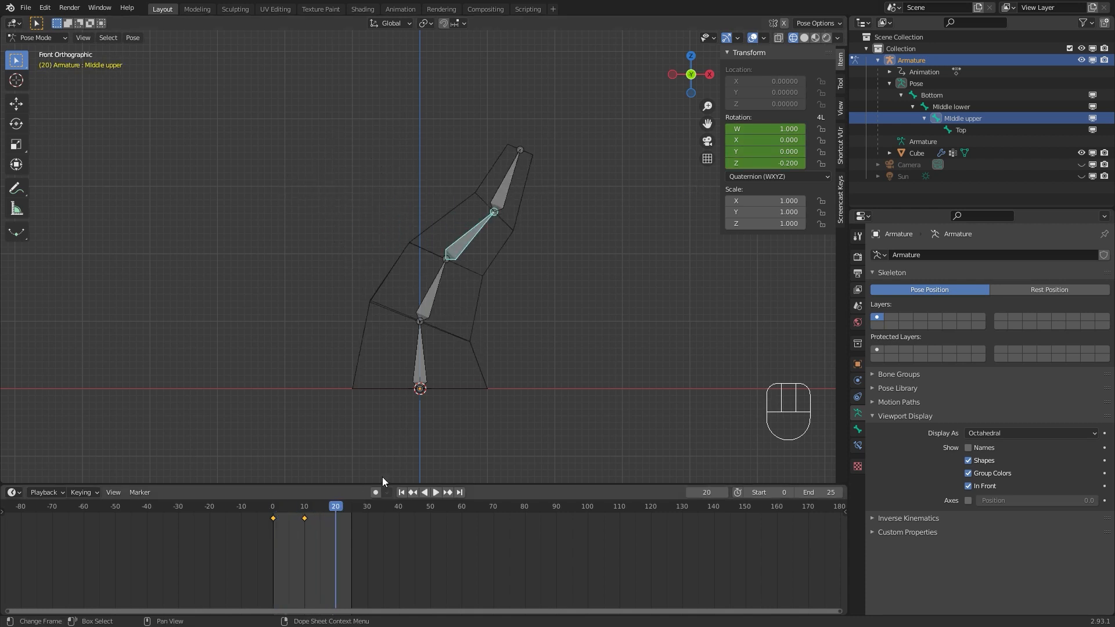
left_click(762, 167)
left_click(729, 166)
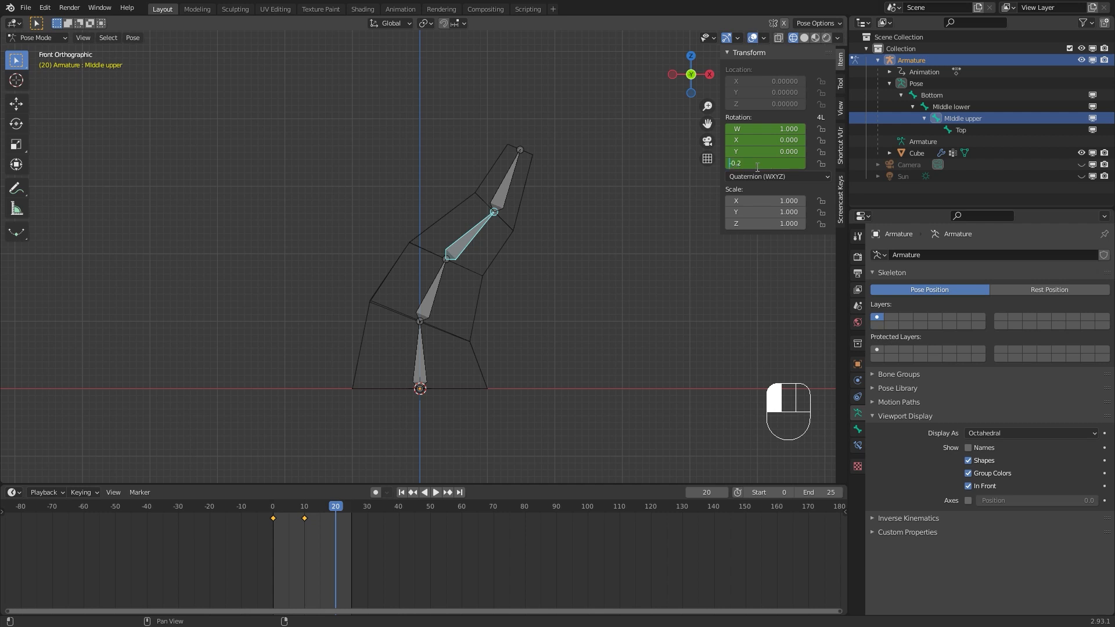
key("Return")
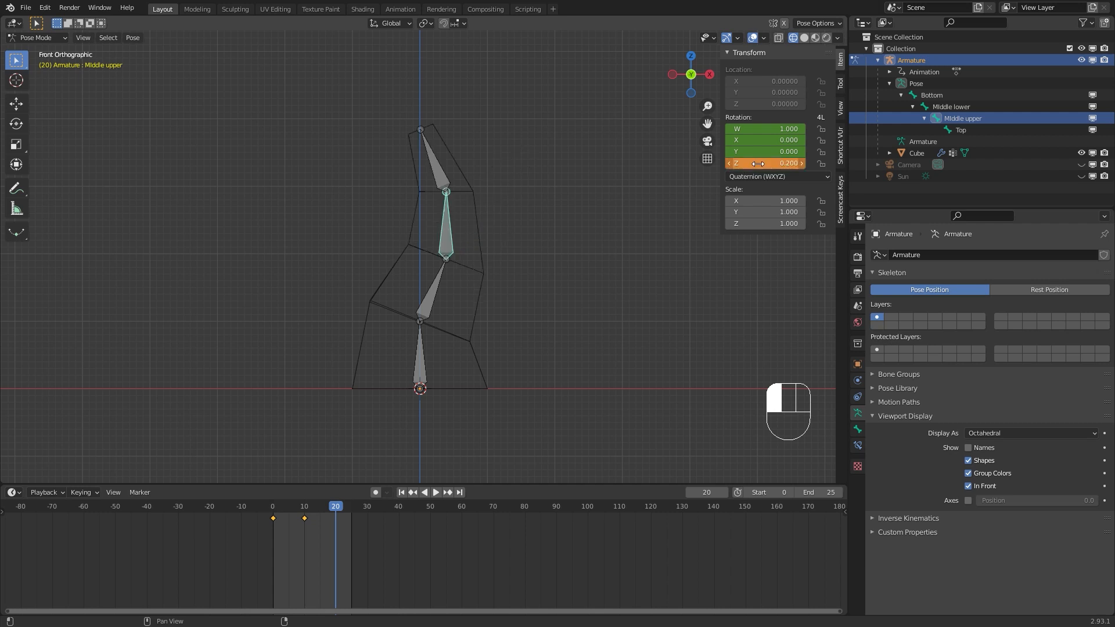
key("i")
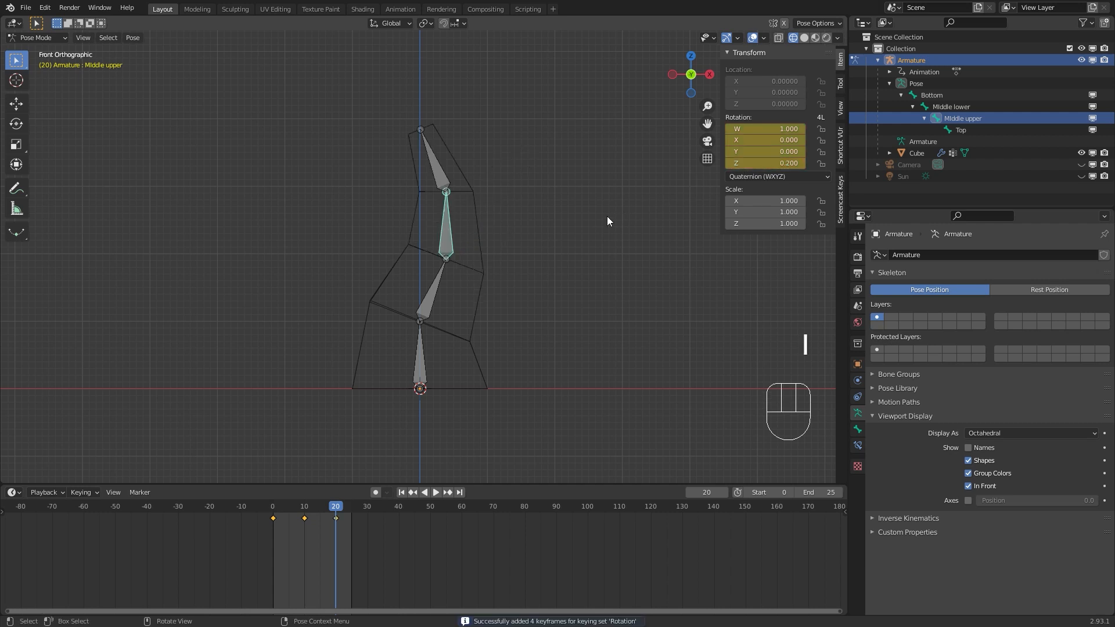
Set the Middle lower bone's quaternion Z rotation to 0.2 and keyframe its rotation at frame 20.
left_click(439, 274)
left_click(753, 165)
key("Home")
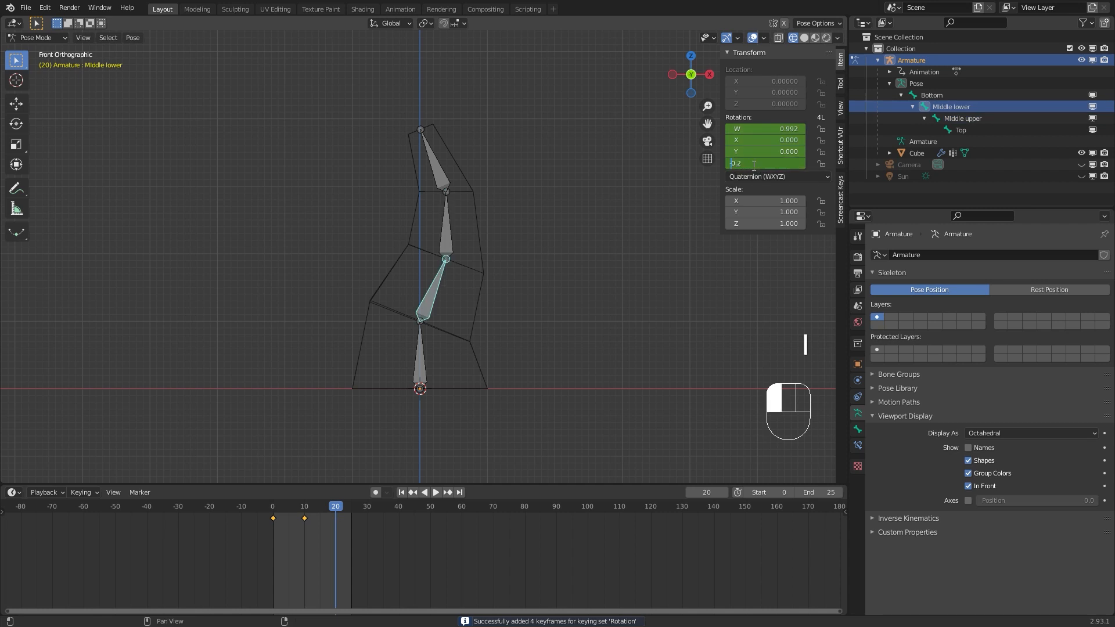
key("Return")
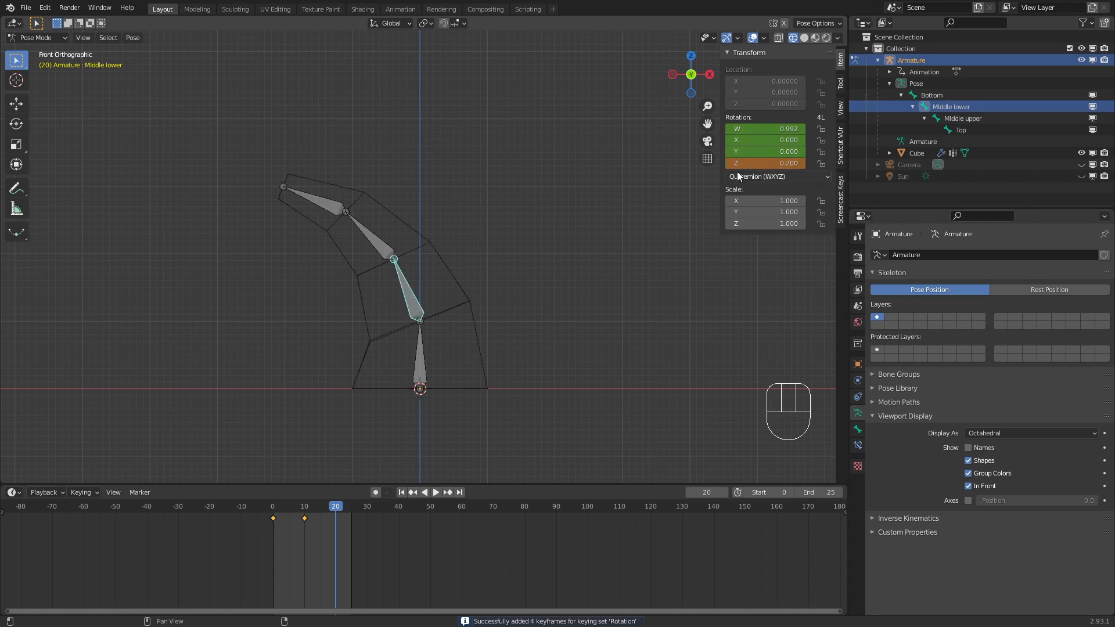
key("i")
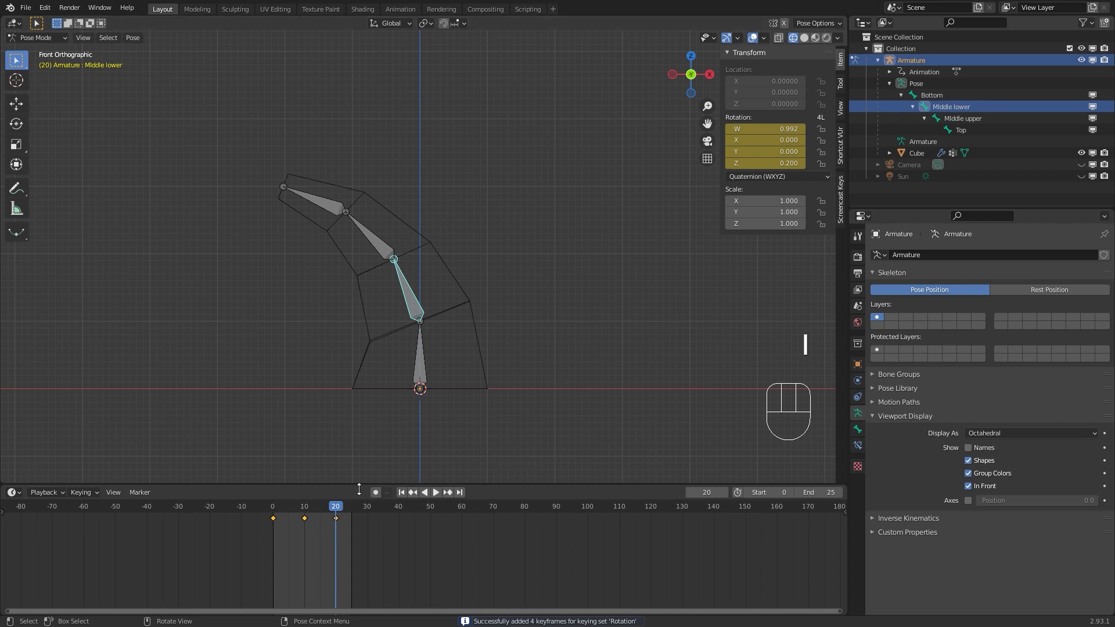
Set the animation's end frame to 20 to match the last keyframes.
mouse_move(339, 503)
left_mouse_down()
mouse_move(273, 509)
mouse_move(355, 512)
mouse_move(338, 513)
left_mouse_up()
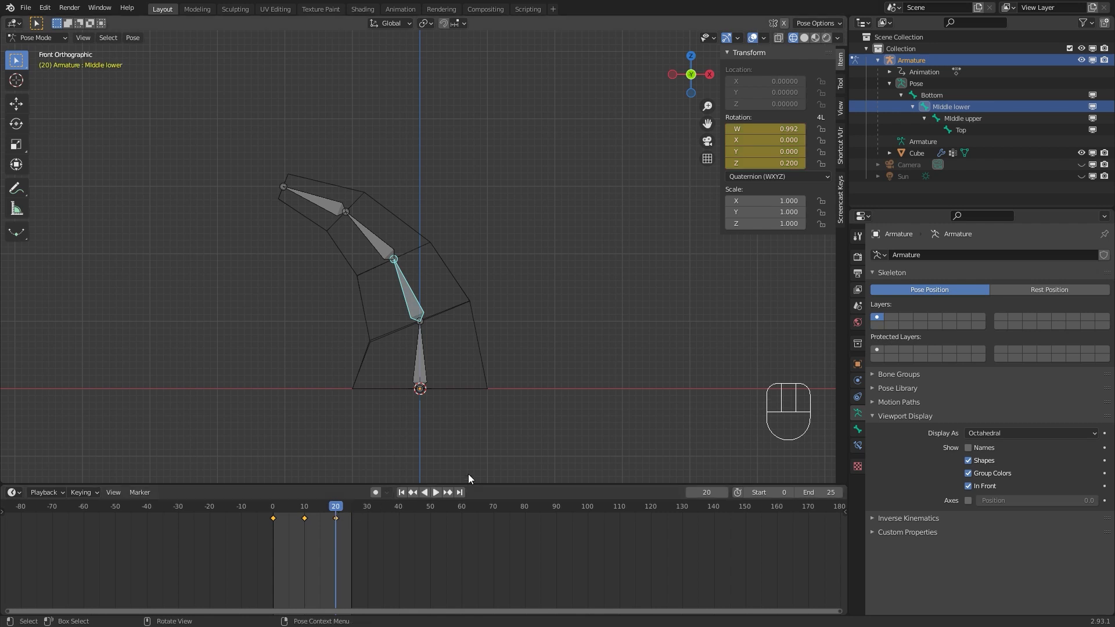
double_click(818, 493)
type("20")
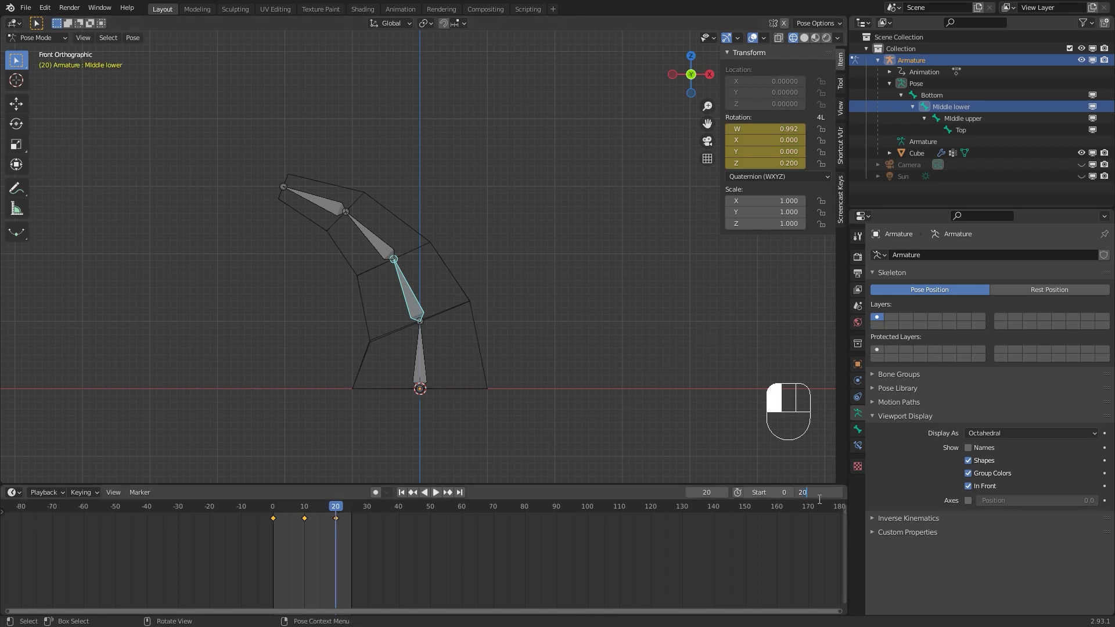
key("Return")
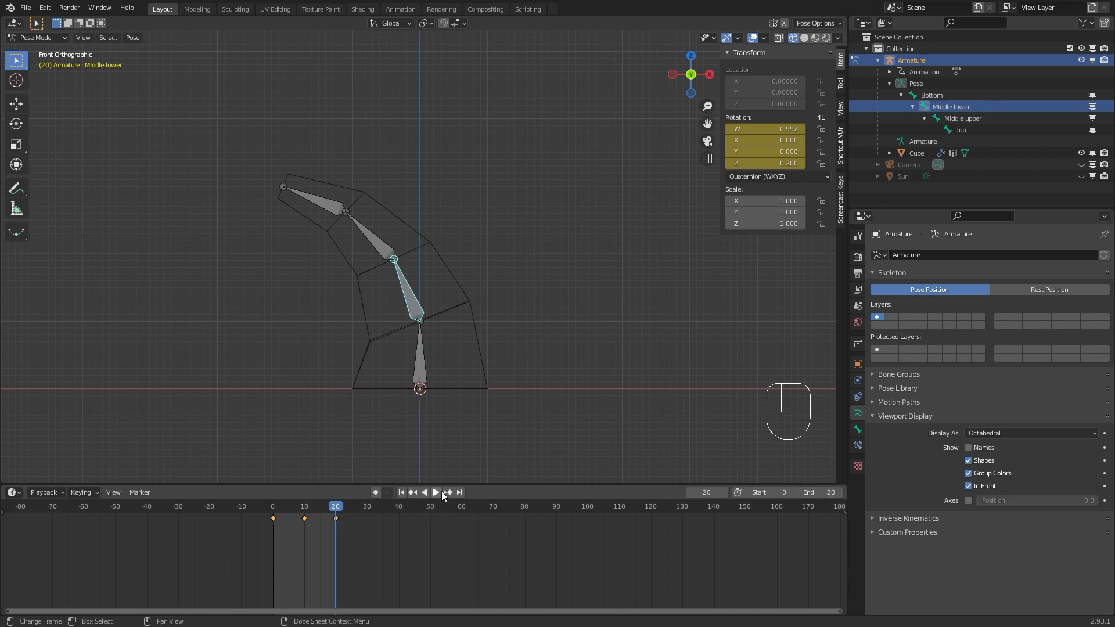
Switch the viewport to solid shading and play the bending animation from frame 0 in an angled view.
middle_click_drag(551, 297, 409, 325)
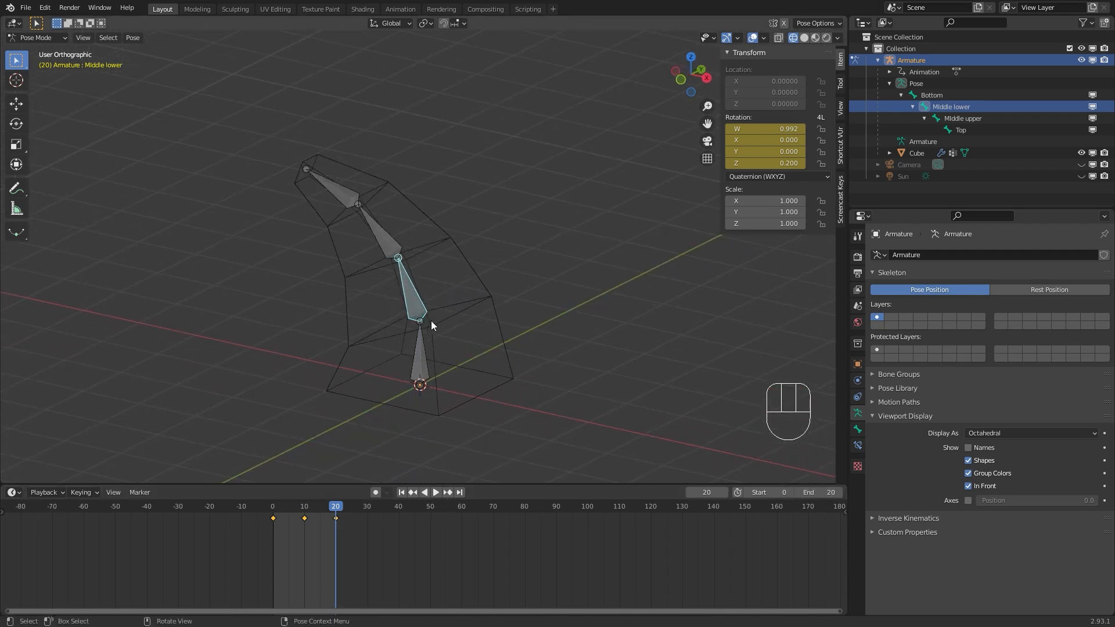
left_click(805, 39)
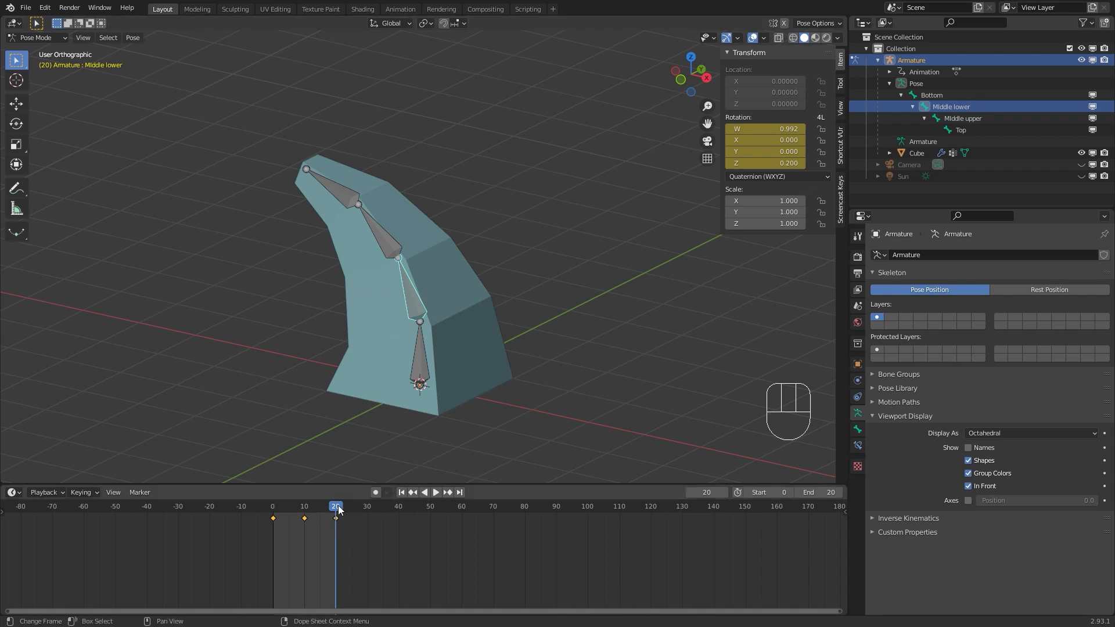
left_click_drag(339, 509, 273, 509)
left_click(436, 492)
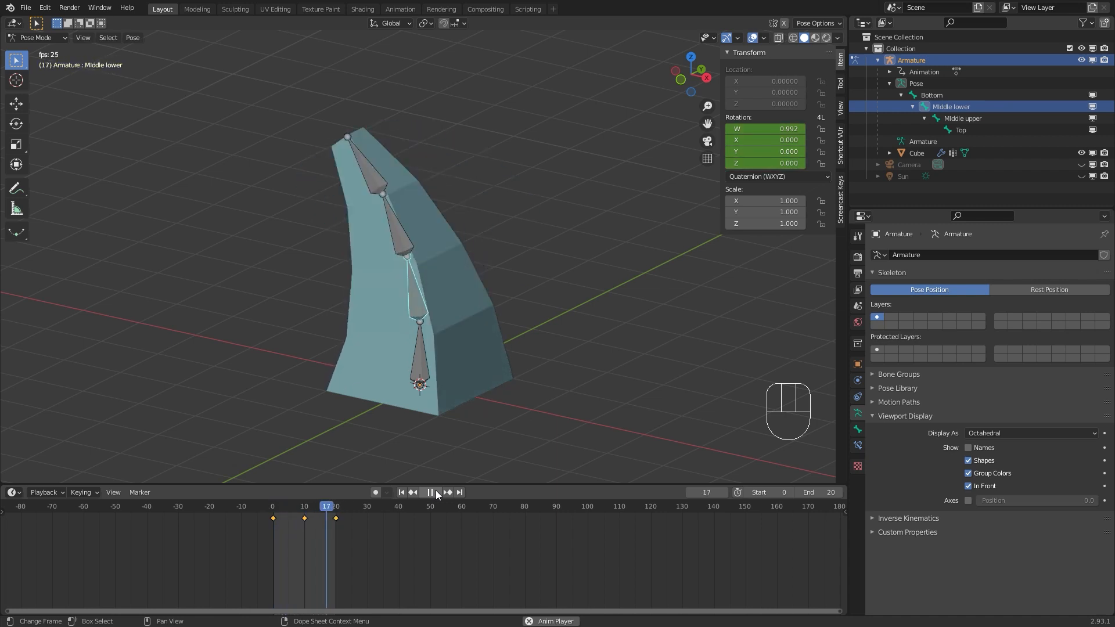
Stop the animation playback, switch the armature to Object Mode and deselect everything.
left_click(436, 492)
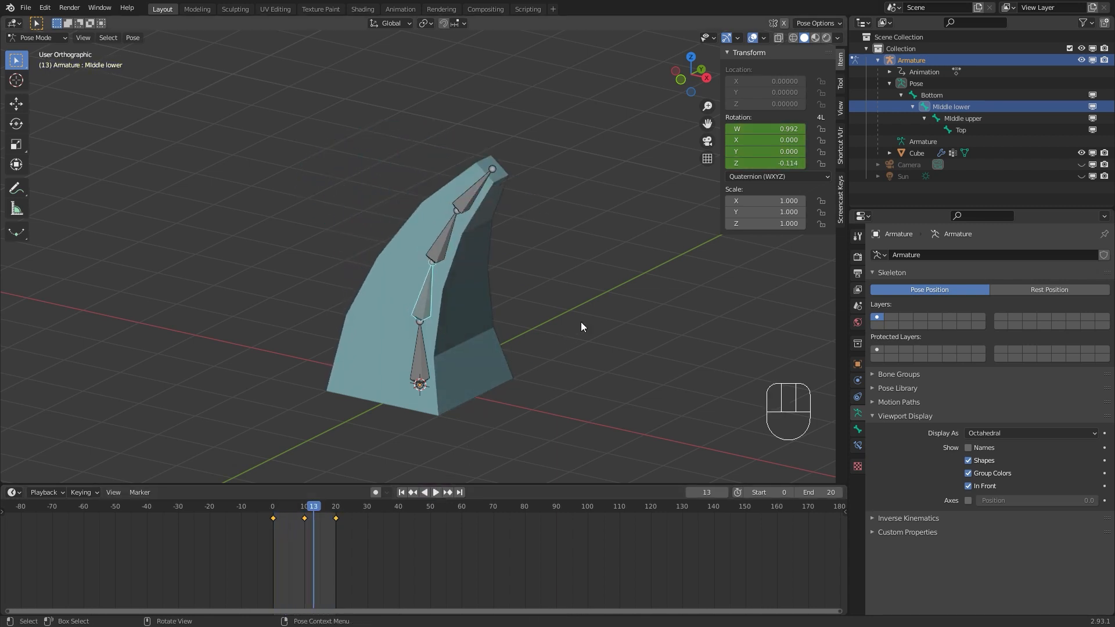
scroll(581, 326, "down", 4)
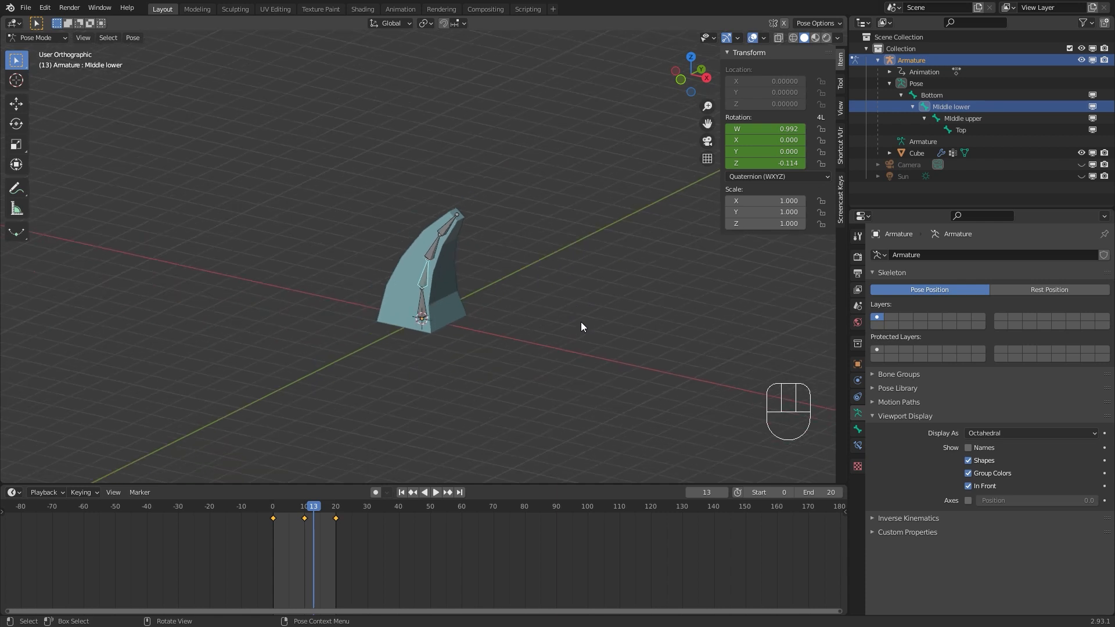
key("shift+a")
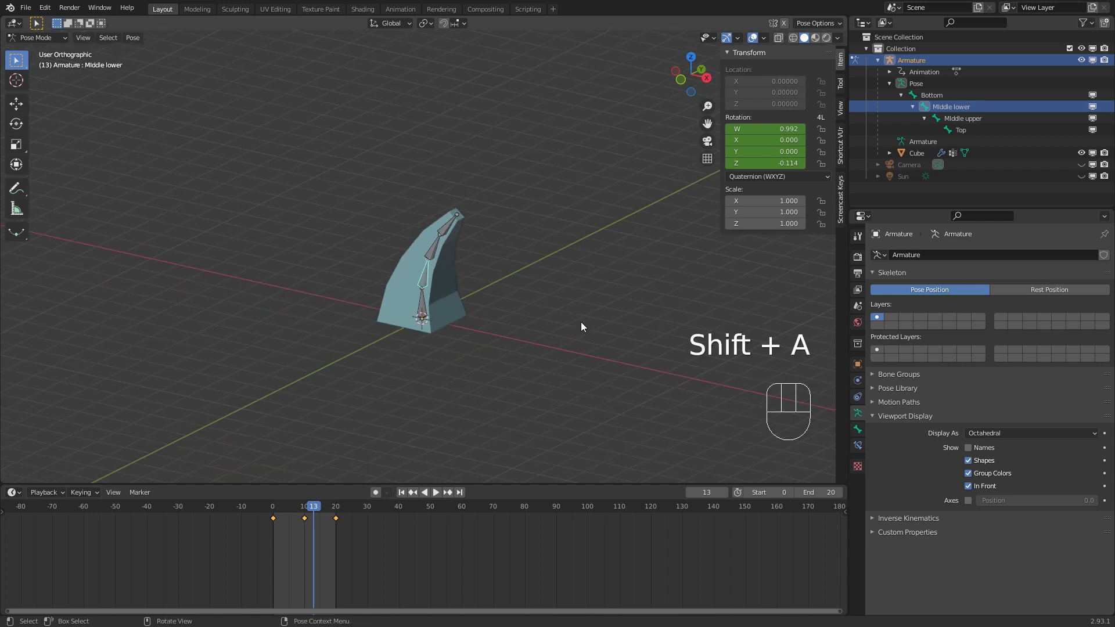
left_click(54, 38)
left_click(51, 50)
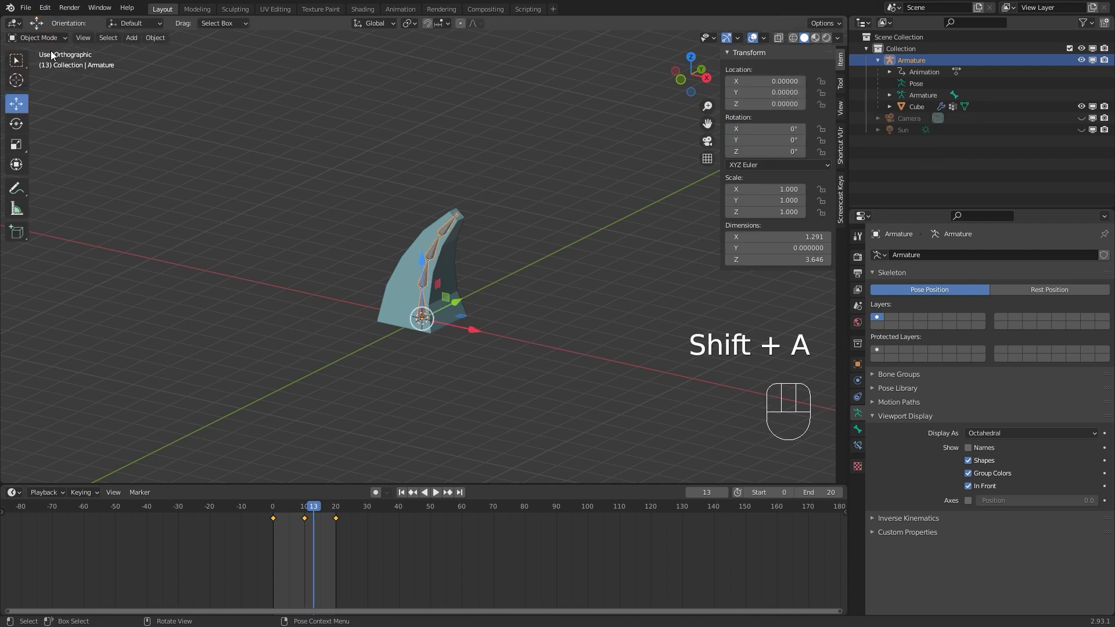
left_click(366, 222)
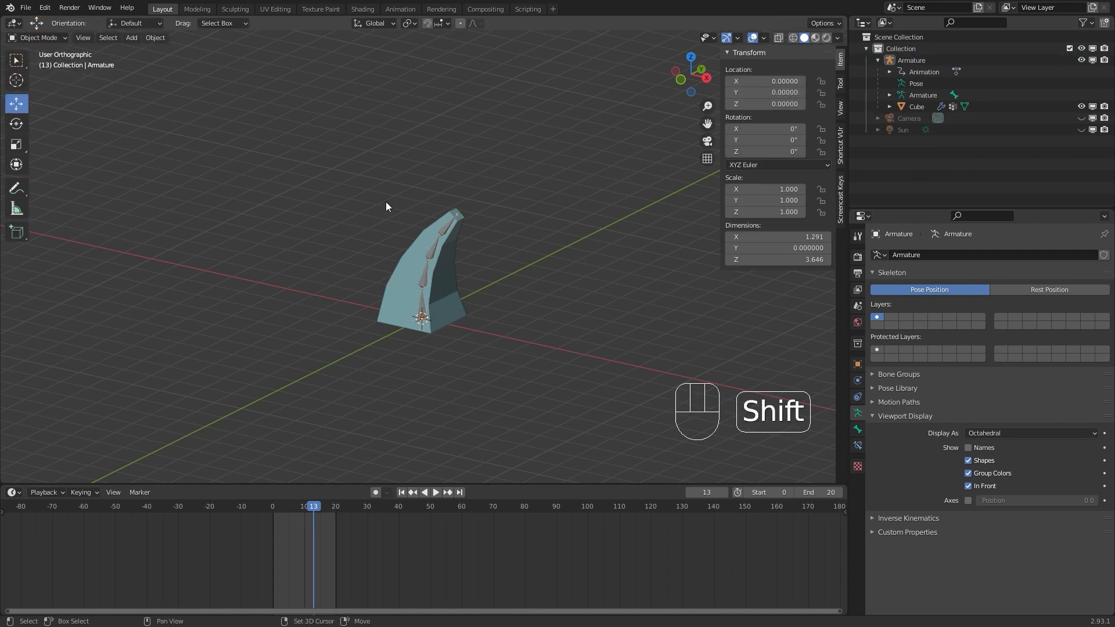
Add a plane at the origin and scale it uniformly to about 18.8 so it fills the camera frame as a floor.
key("shift+a")
mouse_move(385, 203)
left_click(428, 202)
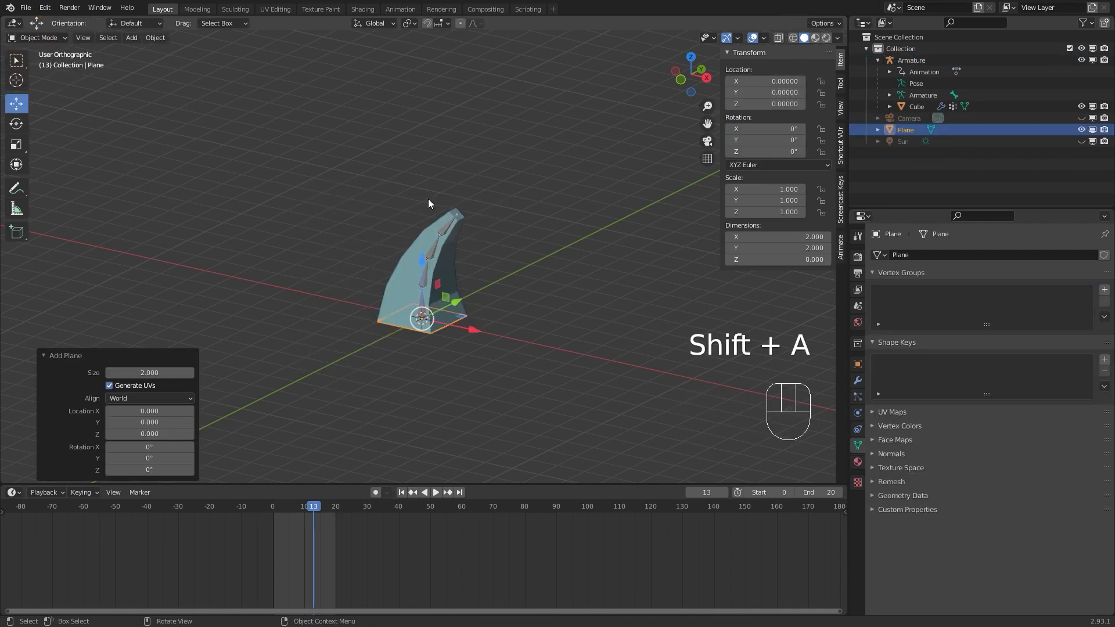
key("KP_0")
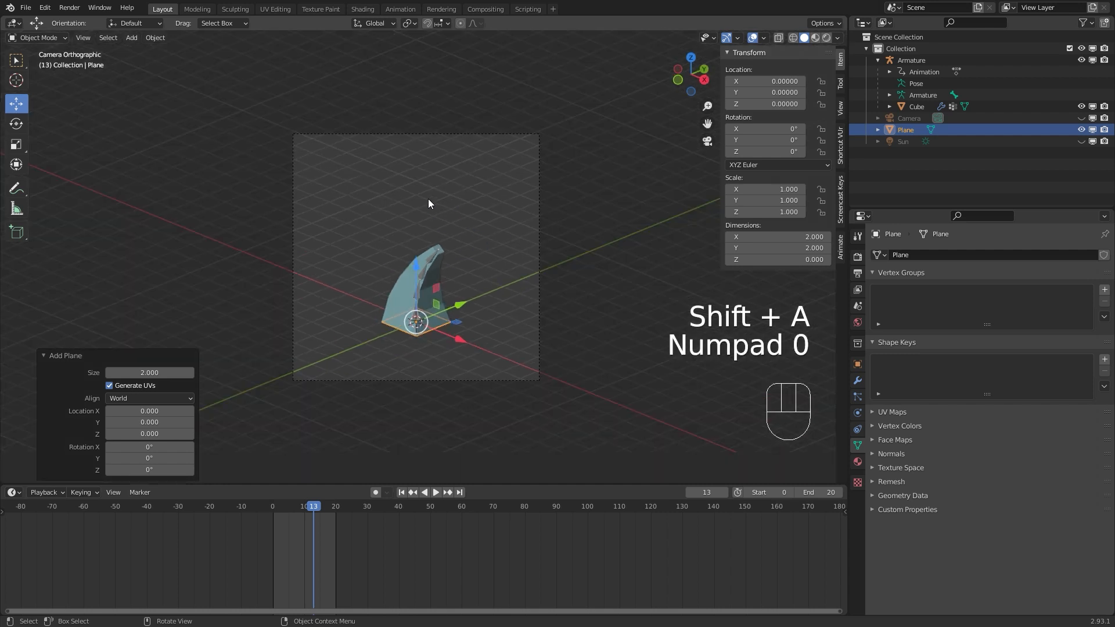
key("s")
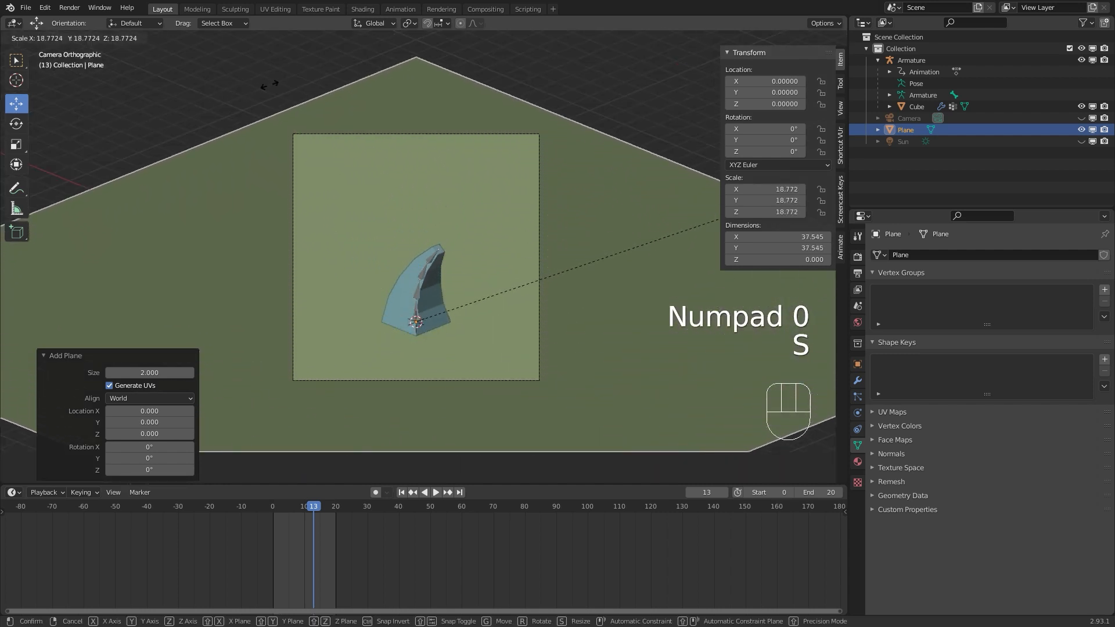
left_click(271, 87)
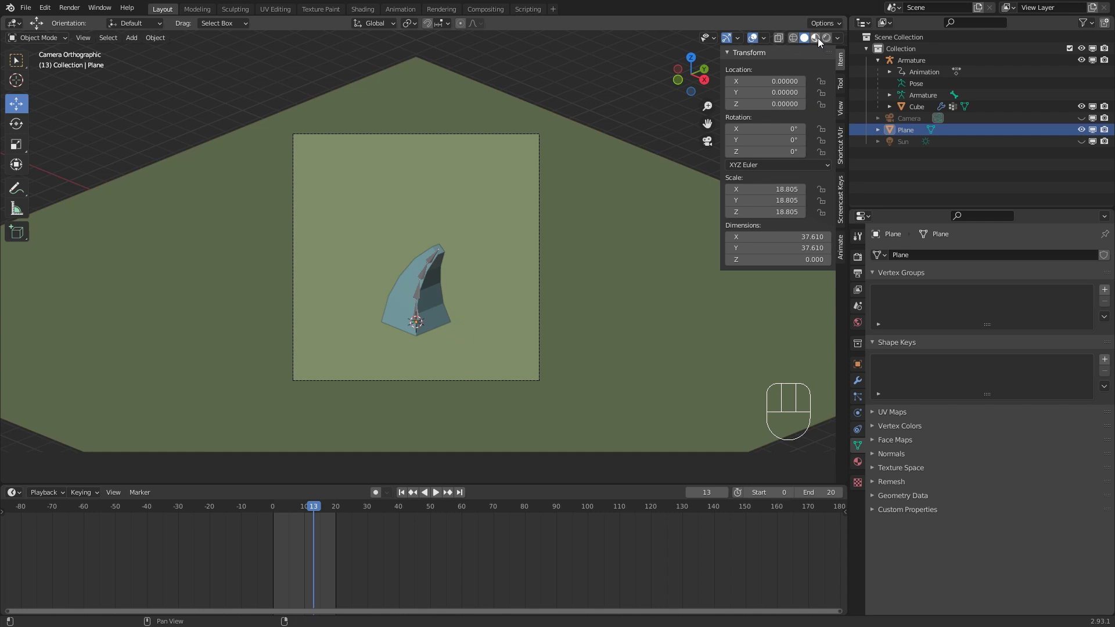
Switch the viewport to material preview and assign the existing Beige material to the floor plane.
left_click(815, 38)
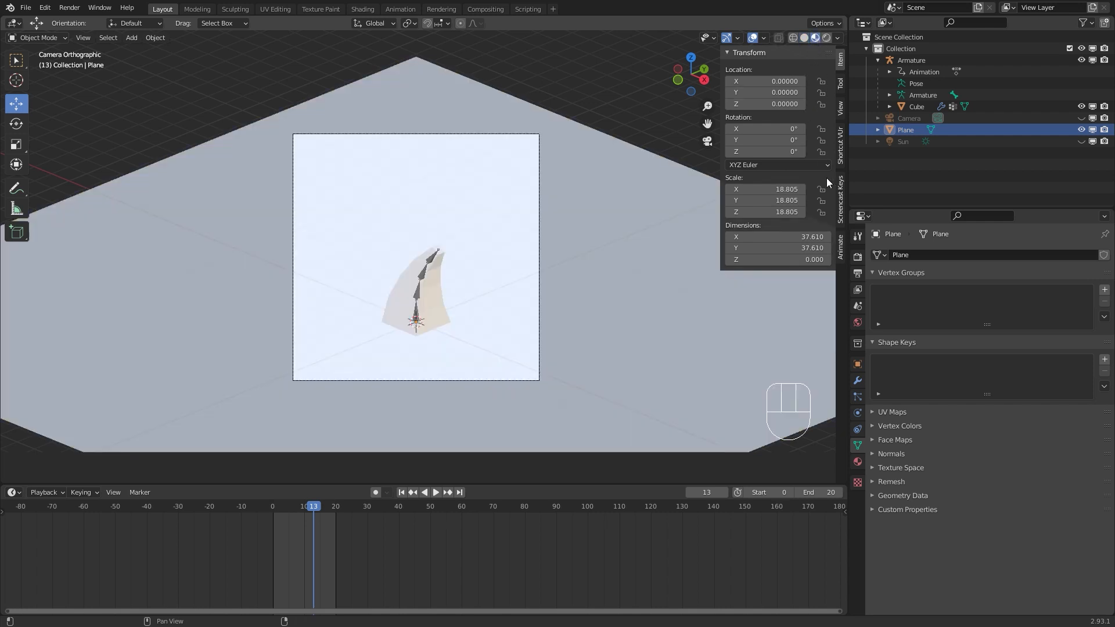
left_click(857, 462)
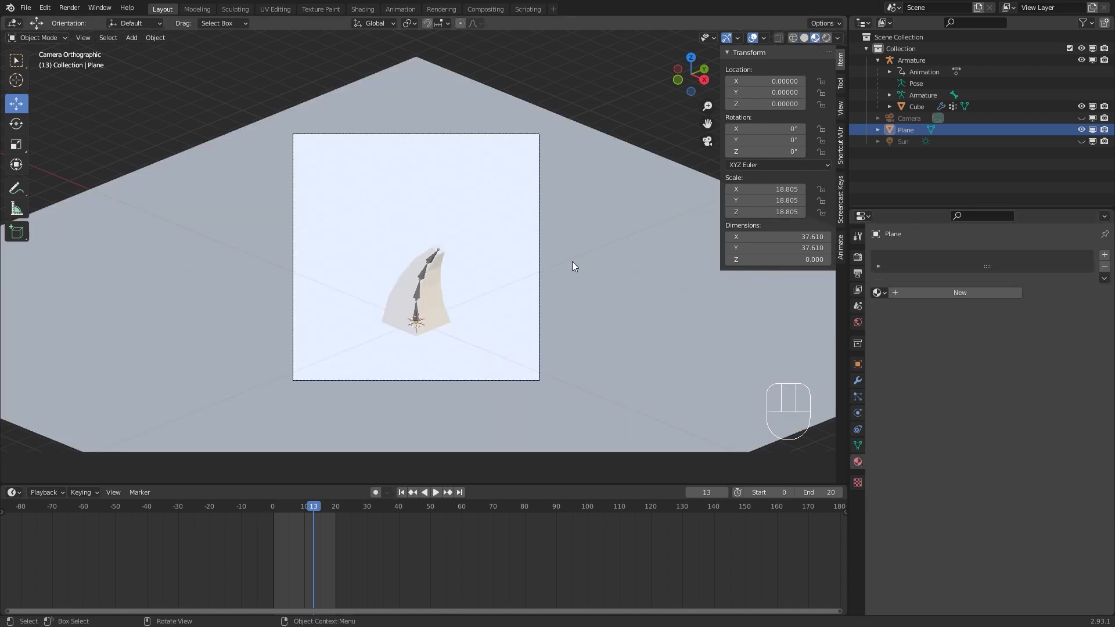
left_click(525, 261)
left_click(879, 293)
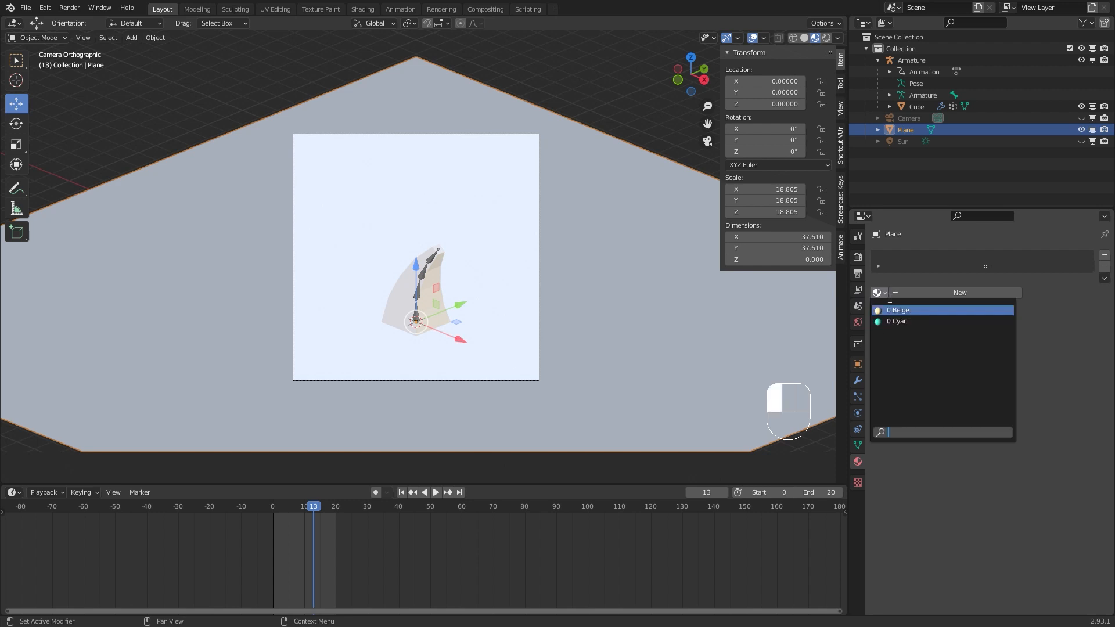
left_click(898, 312)
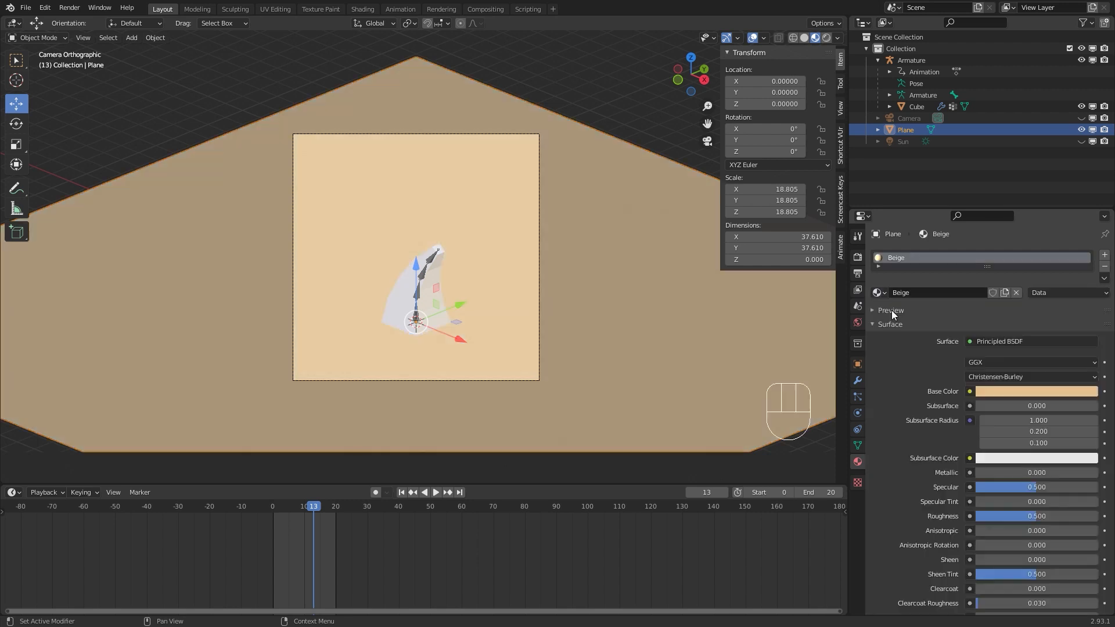
Assign the existing Cyan material to the tower mesh.
left_click(404, 276)
left_click(881, 293)
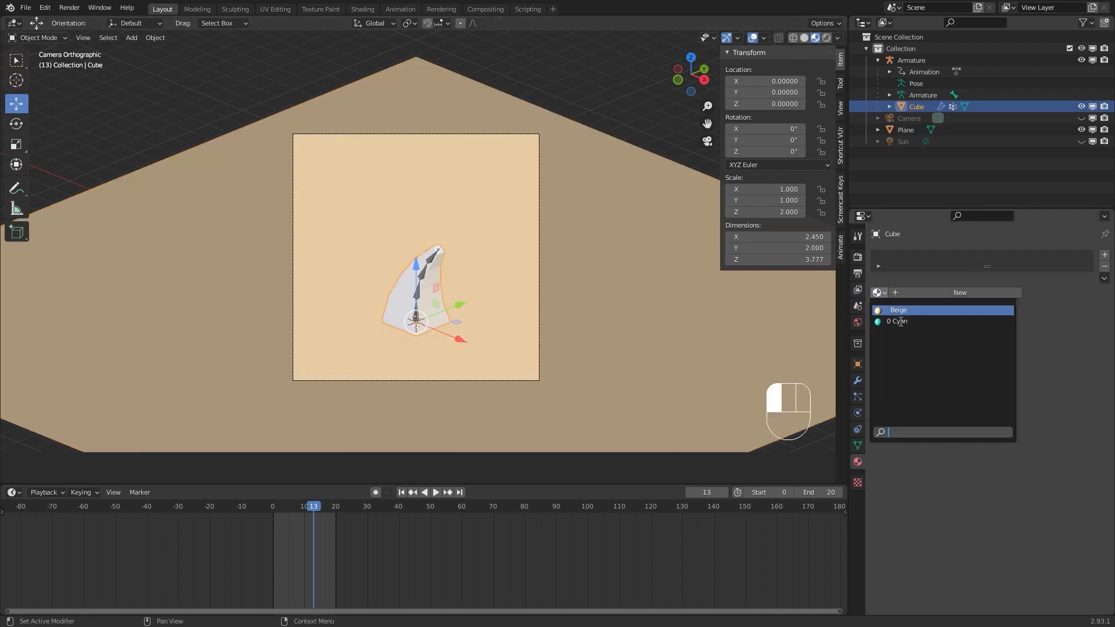
left_click(900, 322)
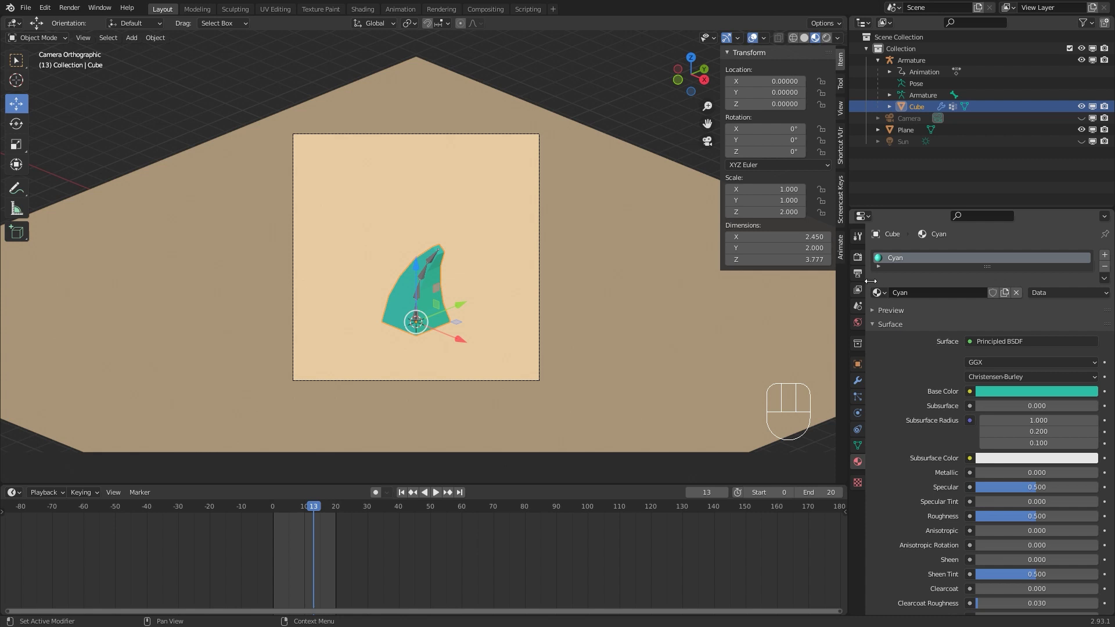
Return the viewport to solid shading and add a Bevel modifier to the tower.
scroll(517, 268, "up", 3)
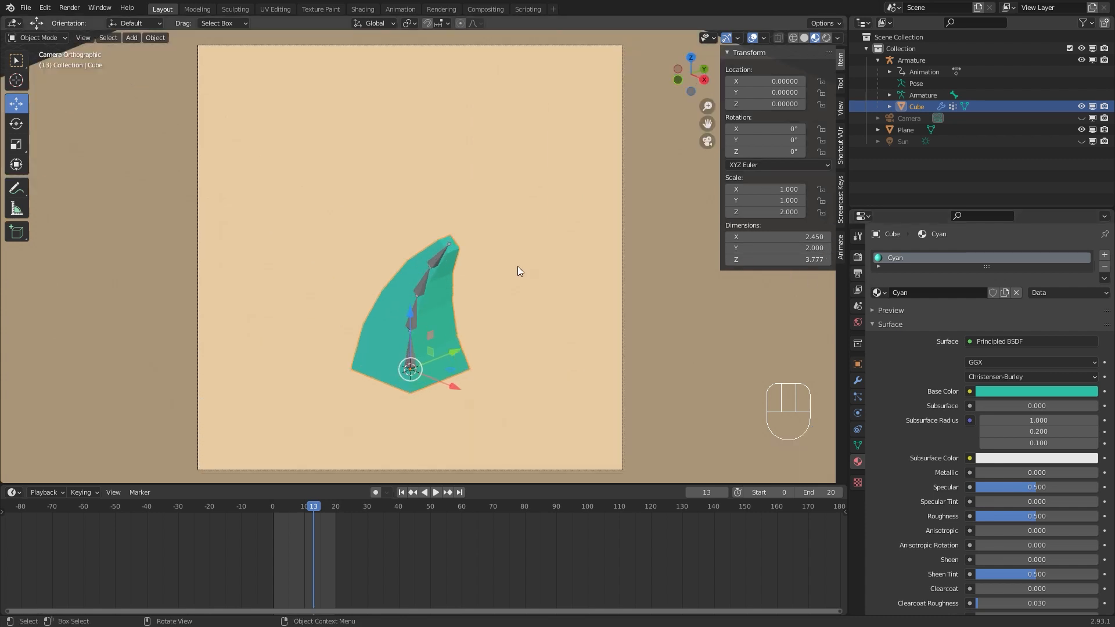
scroll(517, 266, "up", 2)
middle_click_drag(519, 263, 533, 184, "shift")
left_click(804, 38)
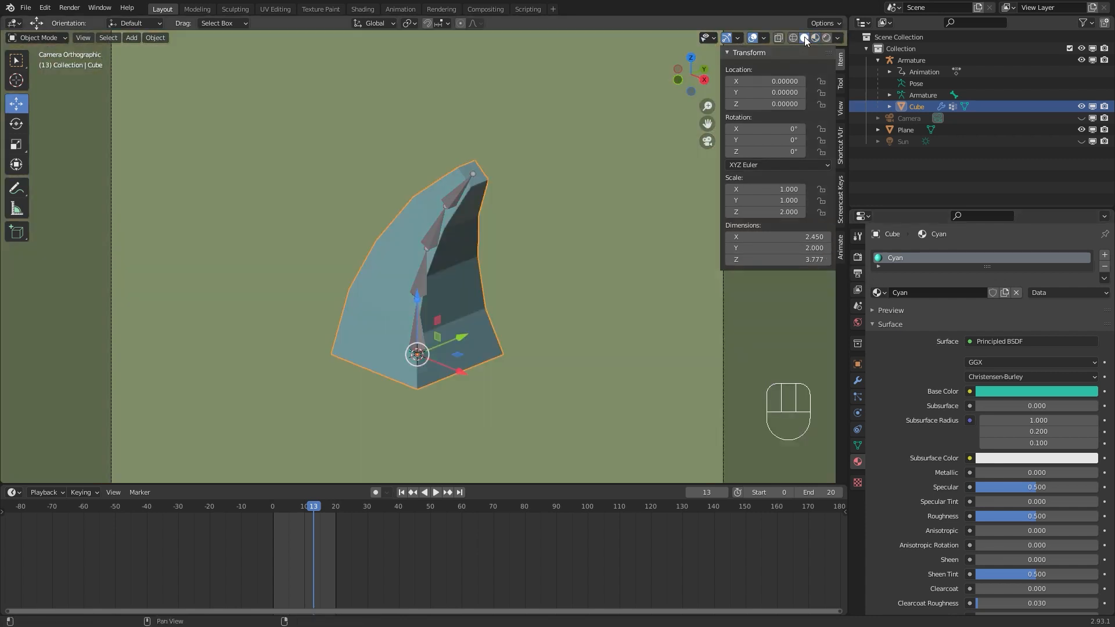
left_click(374, 252)
left_click(387, 249)
left_click(858, 380)
left_click(924, 256)
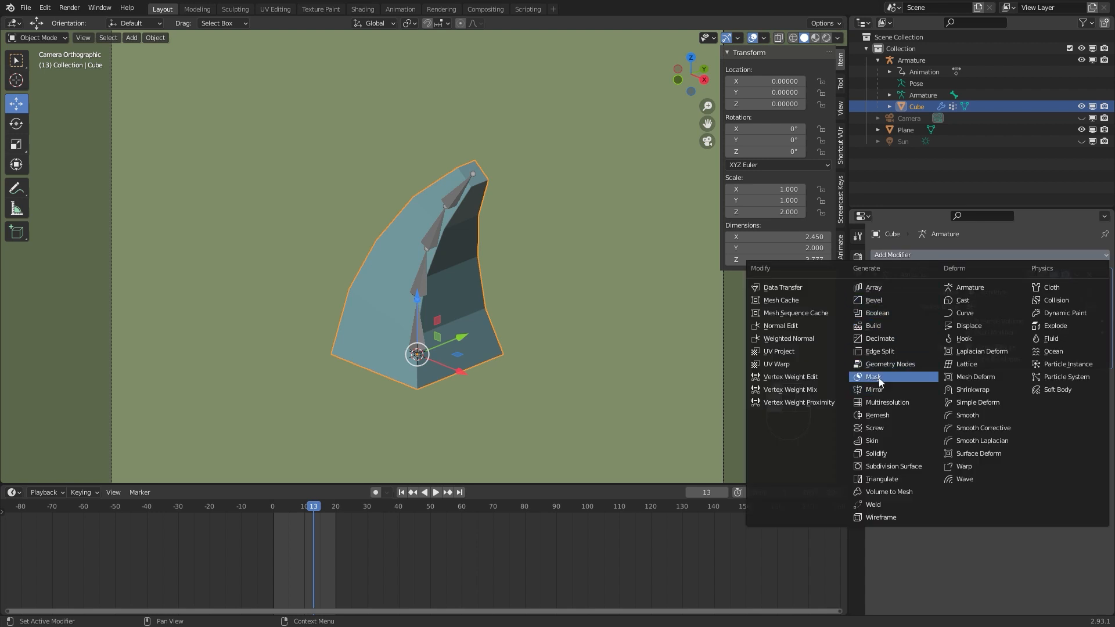
left_click(876, 303)
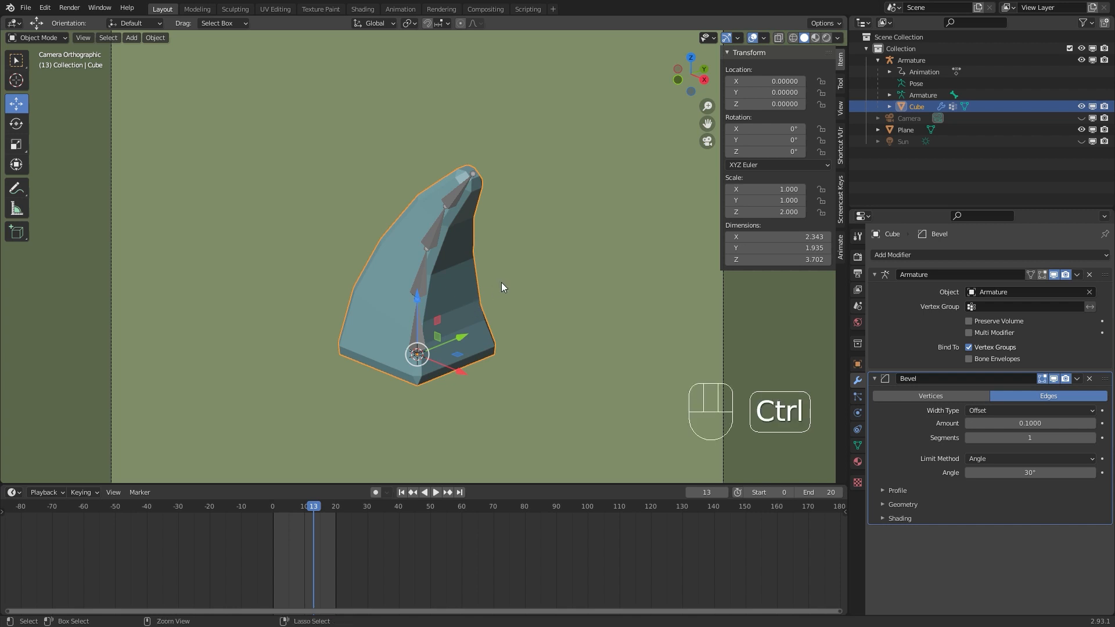
Apply all transforms to the tower and set its Bevel modifier to 3 segments.
key("ctrl+a")
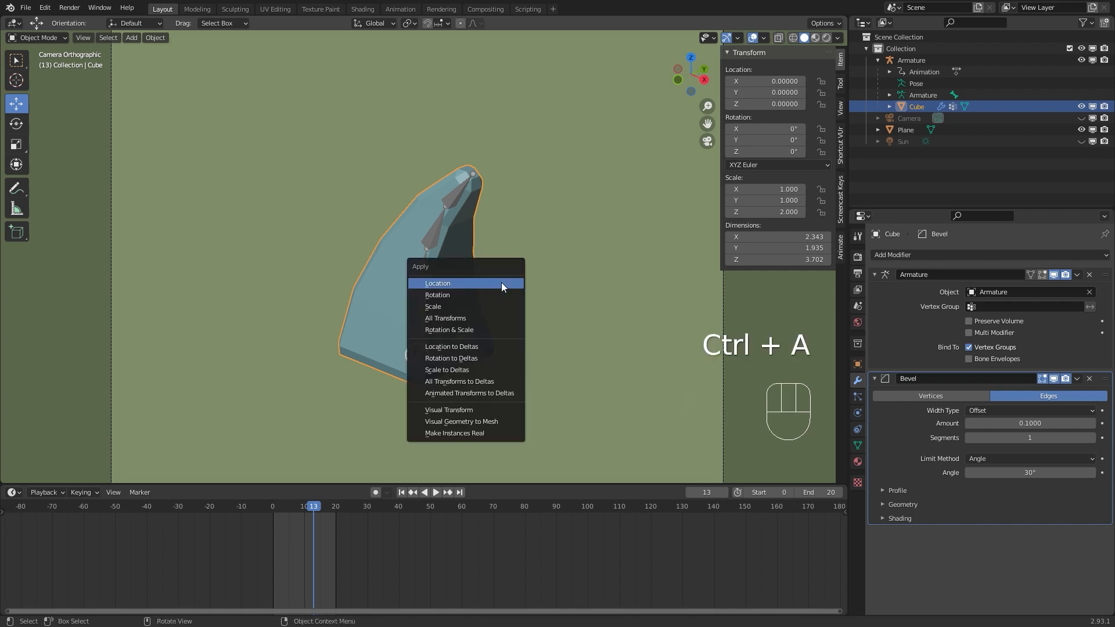
left_click(486, 318)
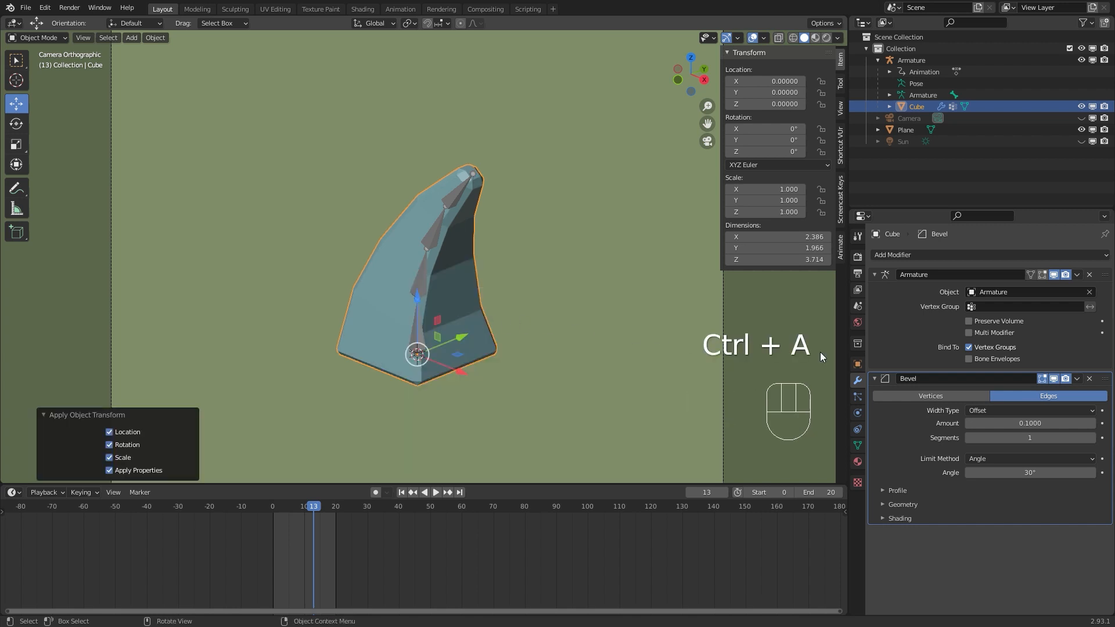
left_click(1091, 437)
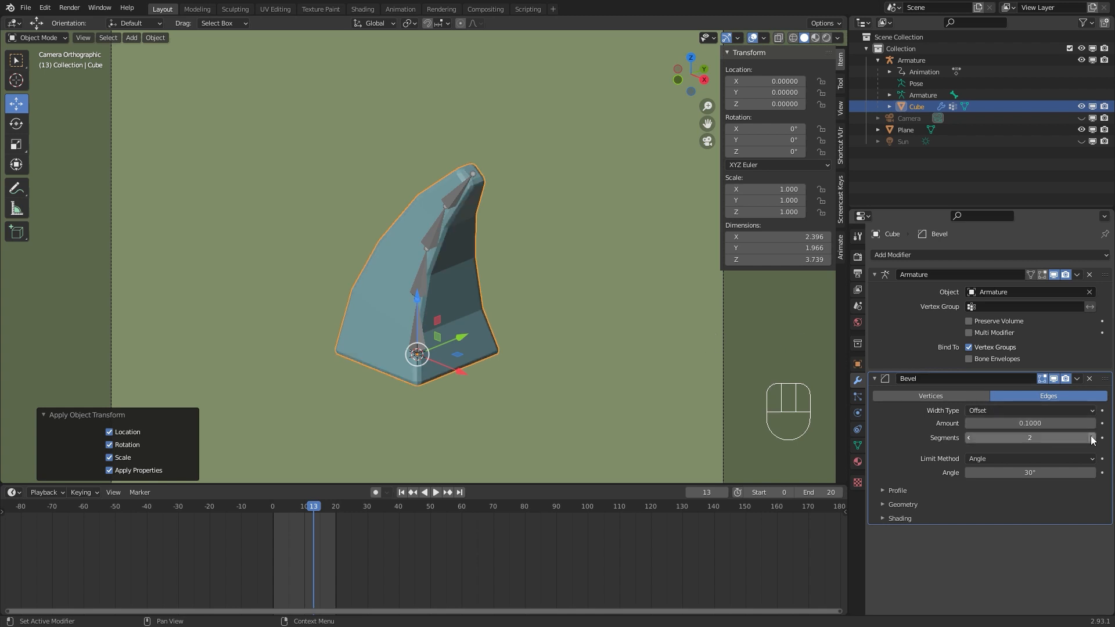
left_click(1092, 438)
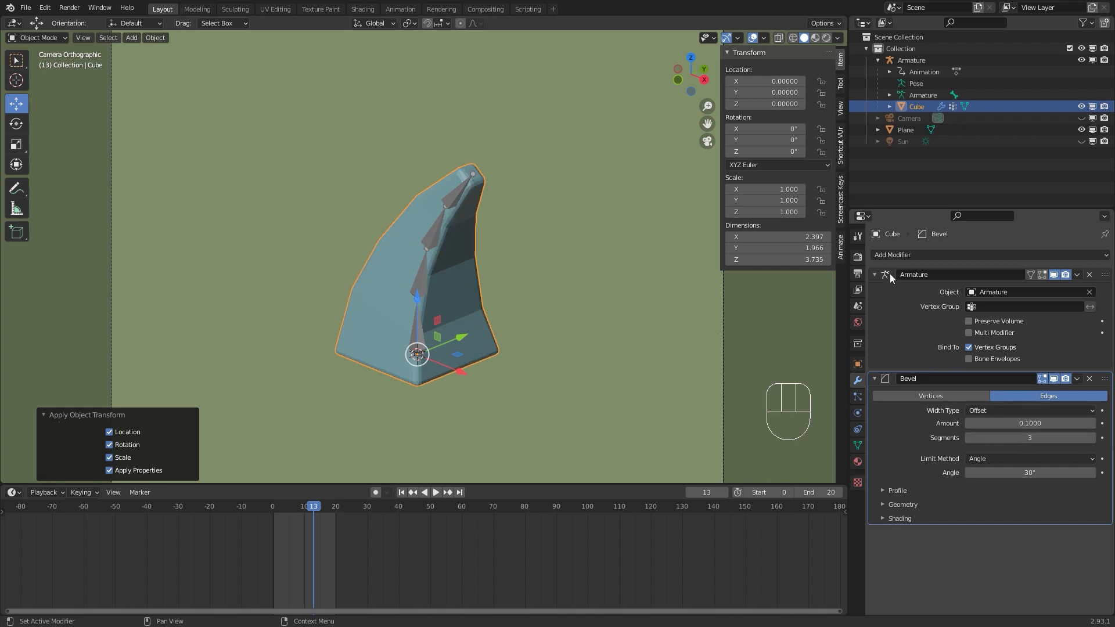
Add a Subdivision Surface modifier with 2 viewport levels to the tower and shade it smooth.
left_click(898, 255)
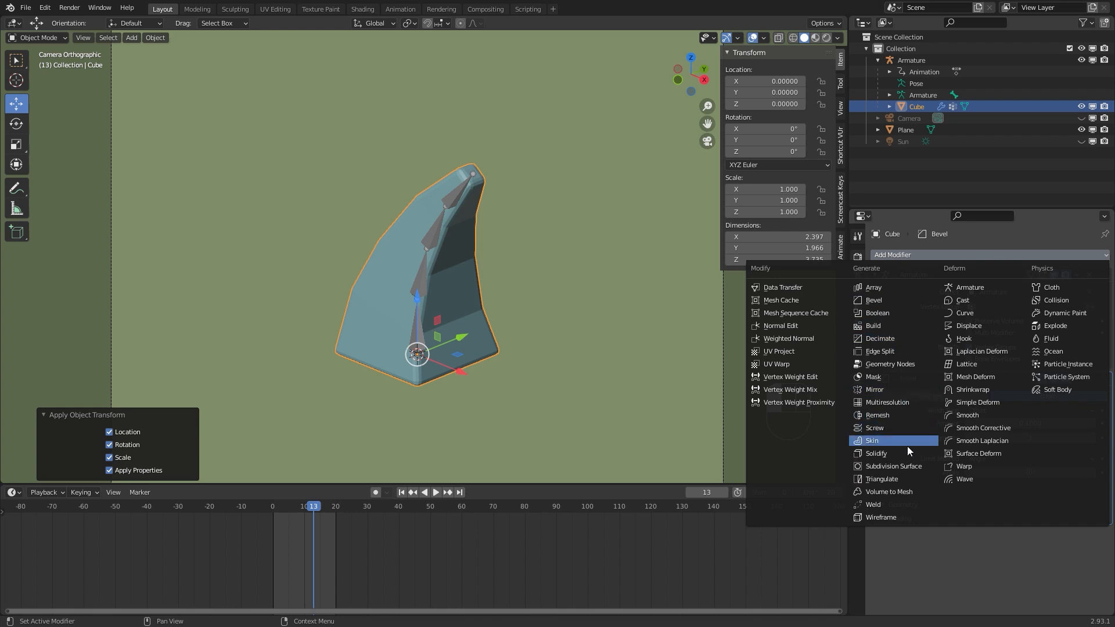
left_click(908, 464)
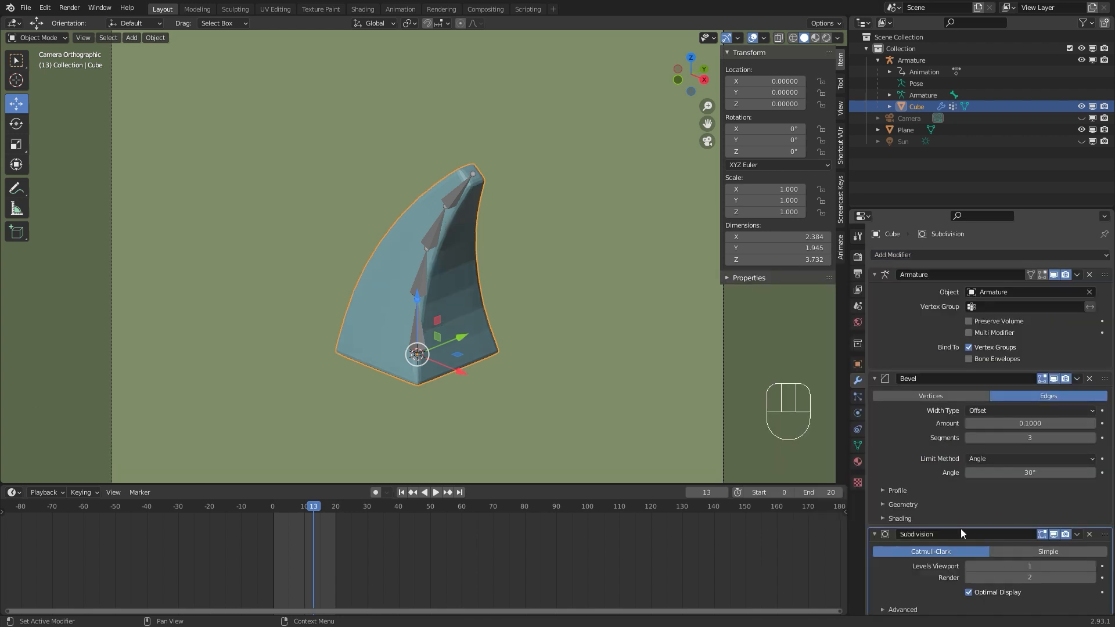
left_click(1092, 566)
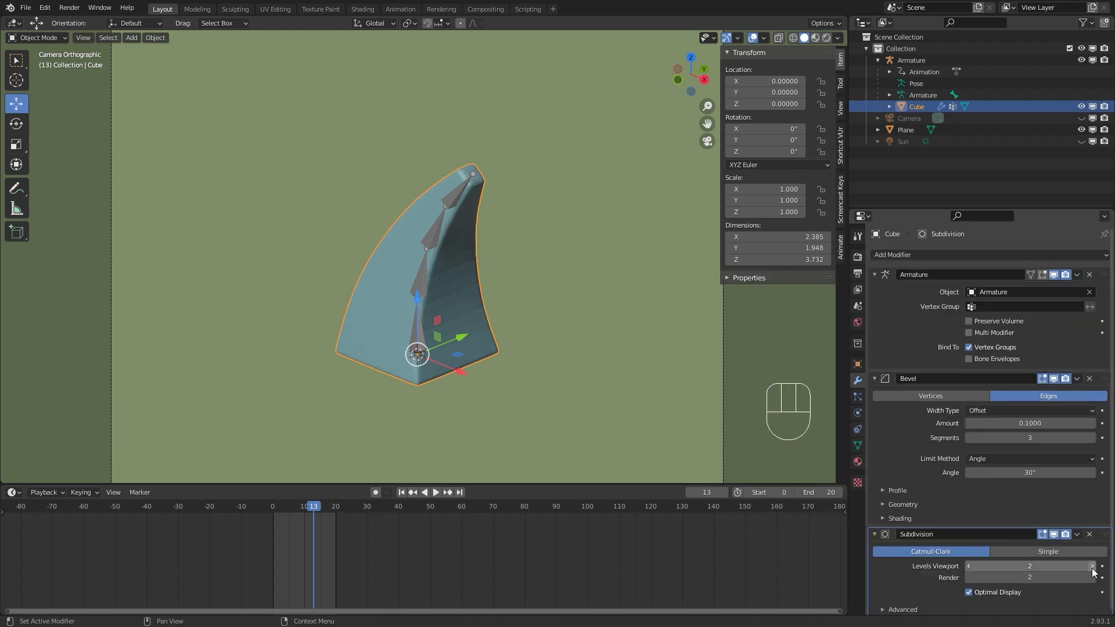
right_click(450, 281)
left_click(451, 279)
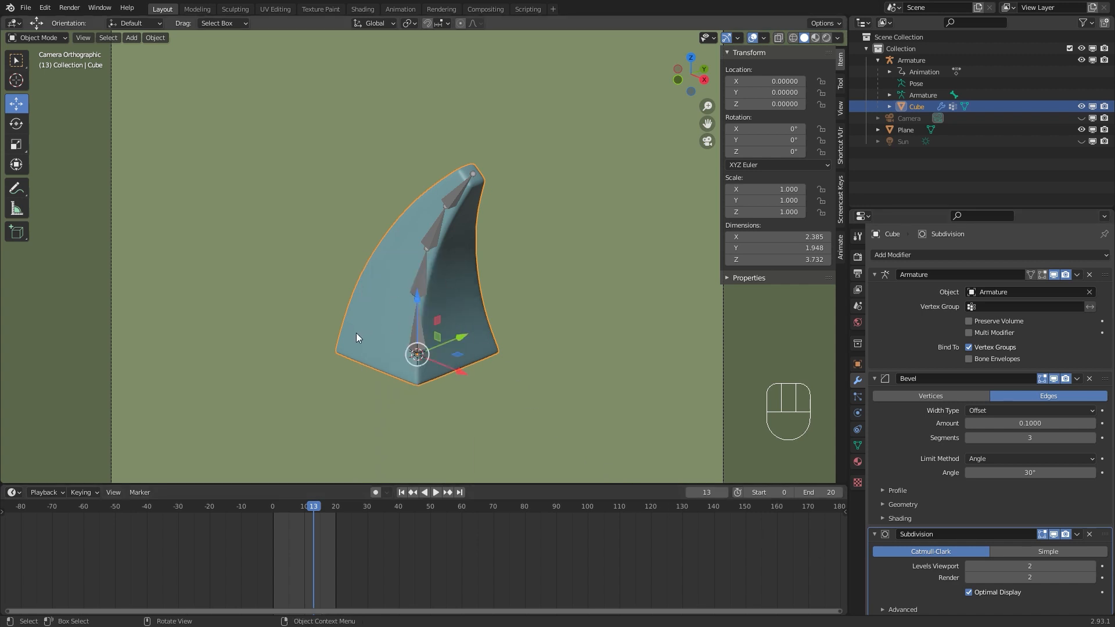
Set the current frame to 0 and view the bent tower closely from the front with its mesh selected.
middle_click_drag(356, 332, 510, 311)
key("KP_1")
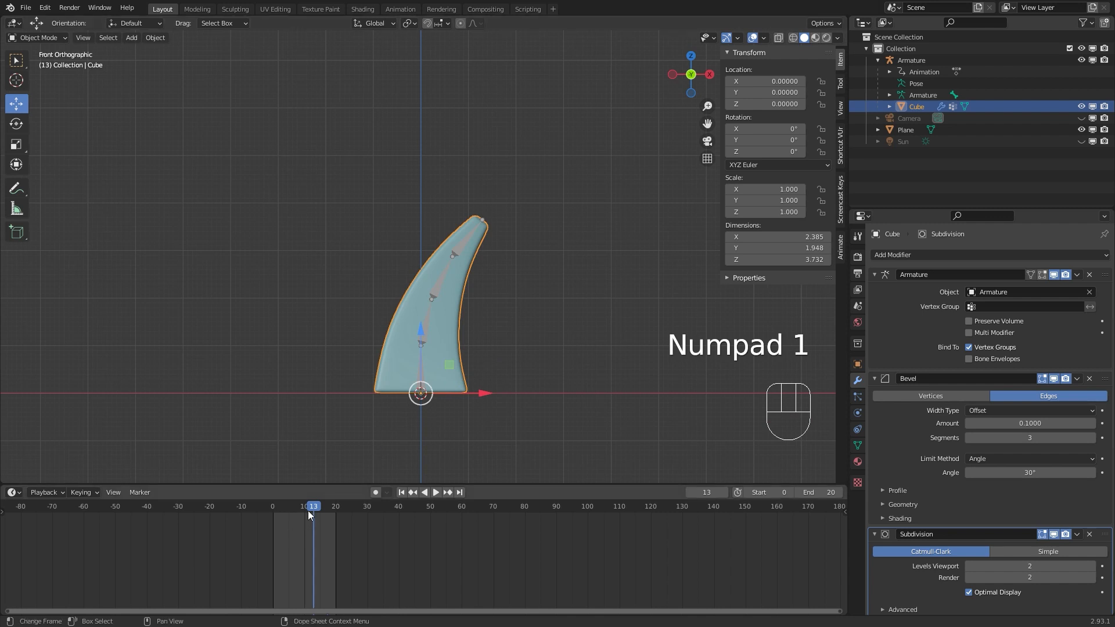
left_click_drag(311, 506, 272, 508)
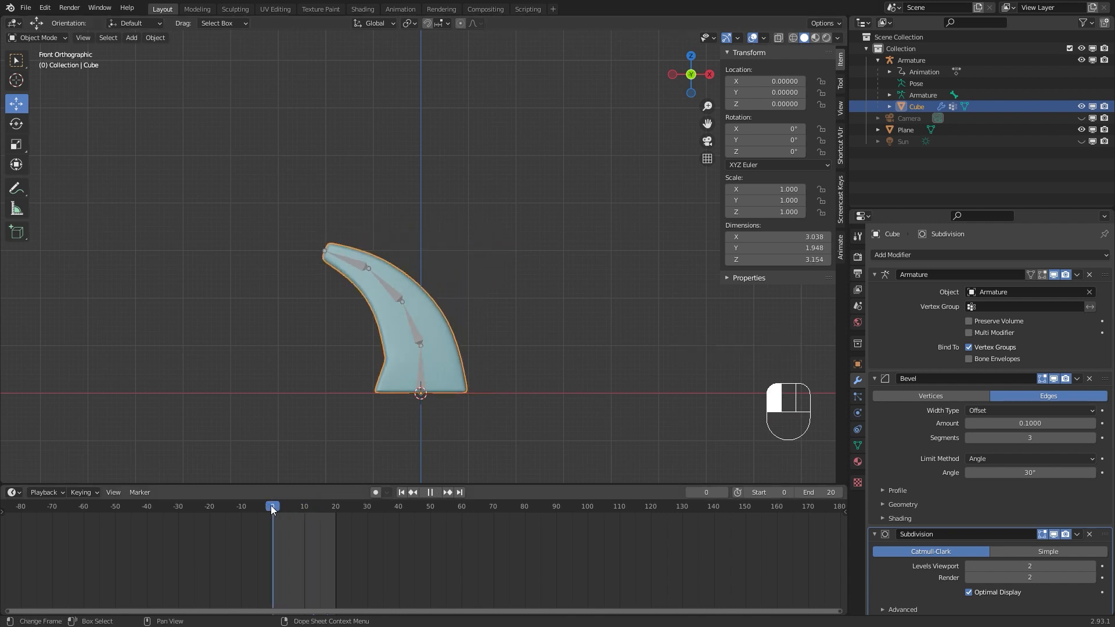
scroll(438, 385, "up", 4)
middle_click_drag(440, 409, 532, 257, "shift")
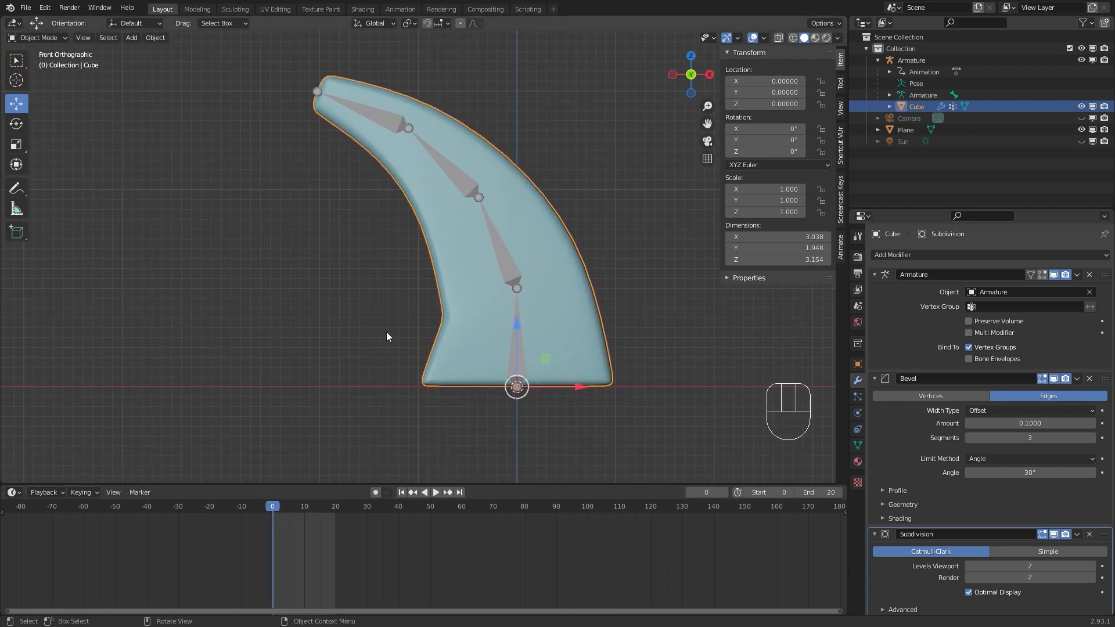
left_click(518, 265)
left_click(425, 109)
Enter Weight Paint mode on the tower, choose the Bottom vertex group and show the mesh as a see-through wireframe.
left_click(50, 38)
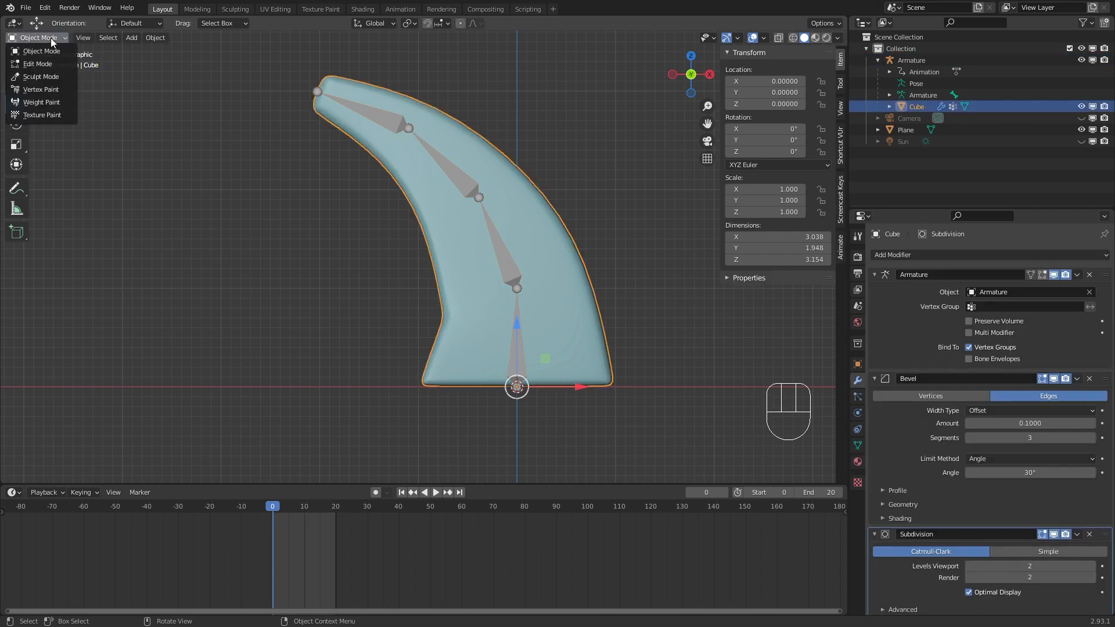
left_click(50, 101)
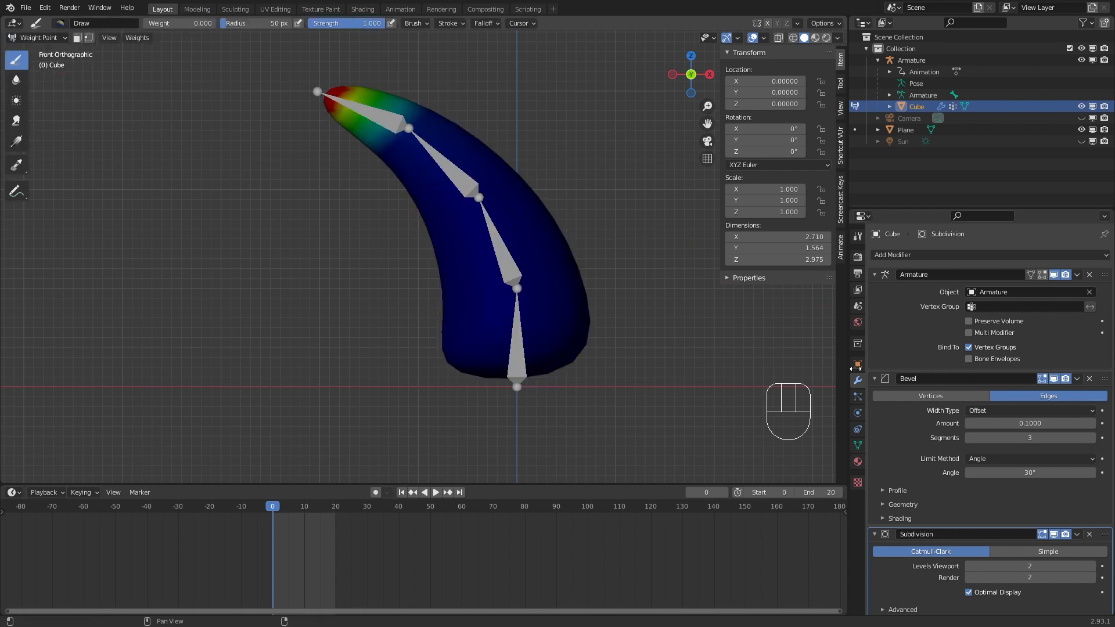
left_click(858, 444)
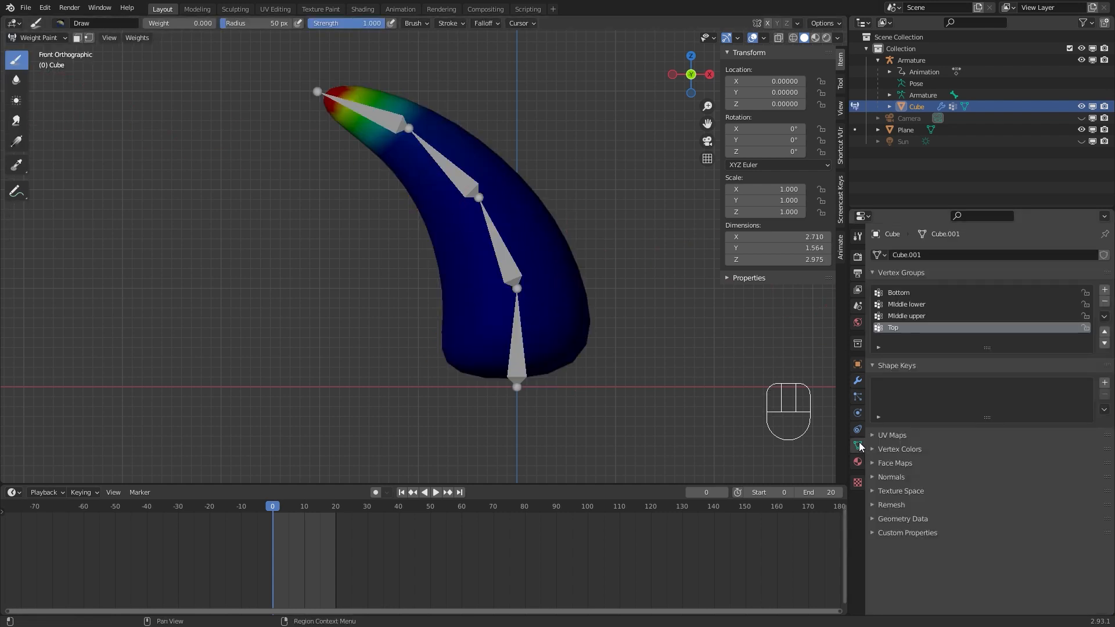
left_click(897, 293)
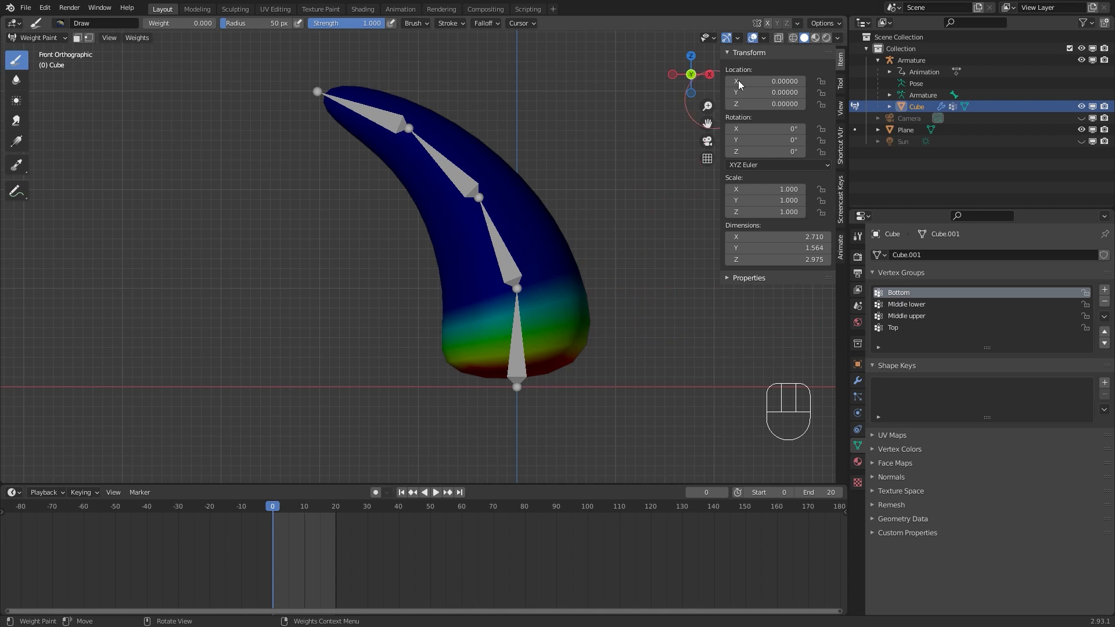
left_click(778, 37)
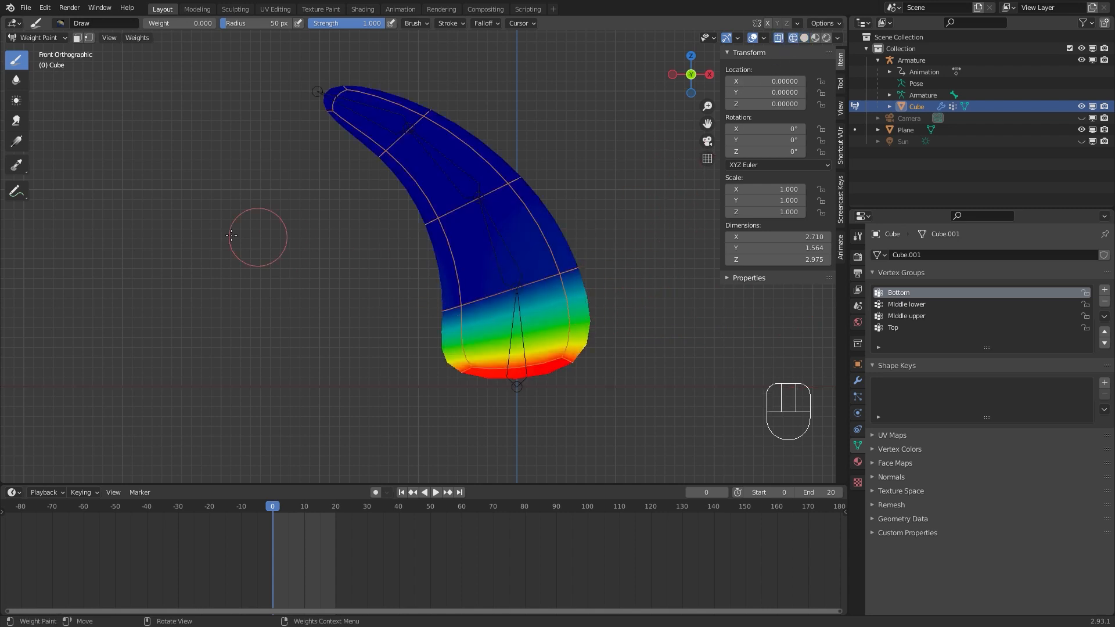
Paint weight 0.5 around the lowest edge loop above the tower's base in the Bottom vertex group, covering all sides.
right_click(177, 241)
left_click_drag(129, 245, 142, 245)
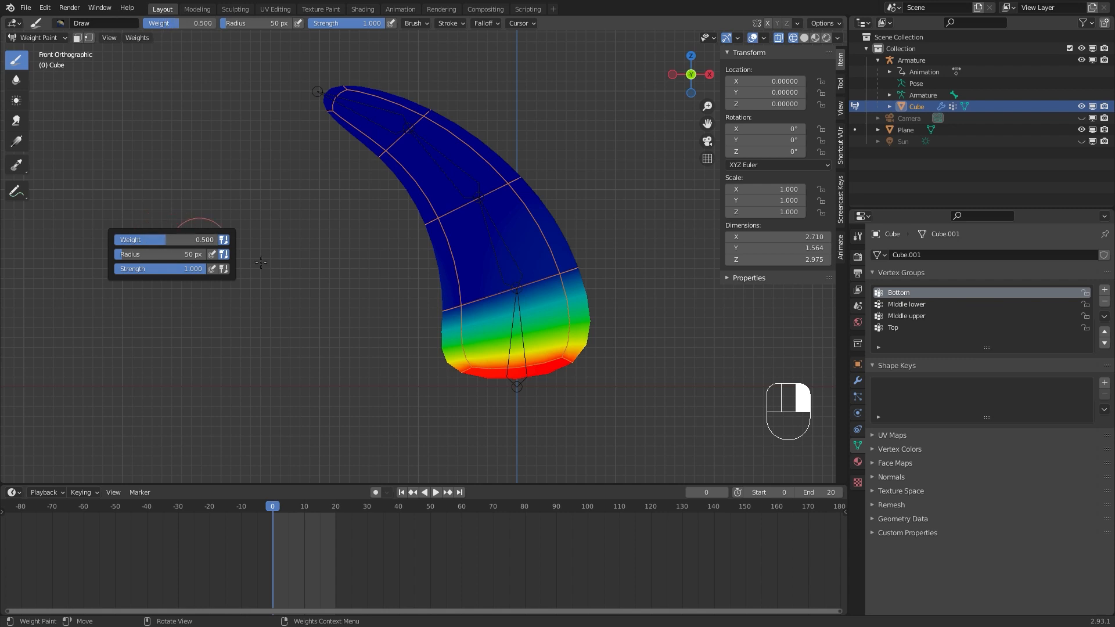
mouse_move(597, 272)
left_mouse_down()
mouse_move(423, 299)
mouse_move(409, 317)
left_mouse_up()
middle_click_drag(410, 316, 376, 311)
left_click_drag(671, 295, 472, 294)
middle_click_drag(449, 294, 325, 286)
mouse_move(718, 323)
left_mouse_down()
mouse_move(511, 301)
mouse_move(522, 297)
left_mouse_up()
key("KP_1")
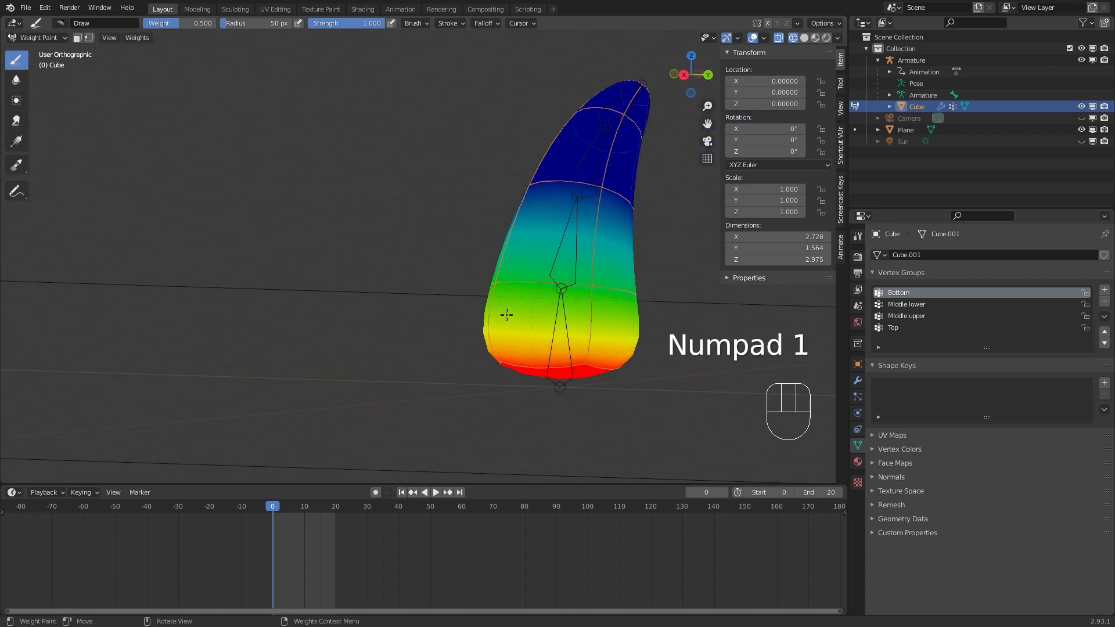
Return the tower to Object Mode and show it through the camera in Material Preview shading.
left_click(825, 37)
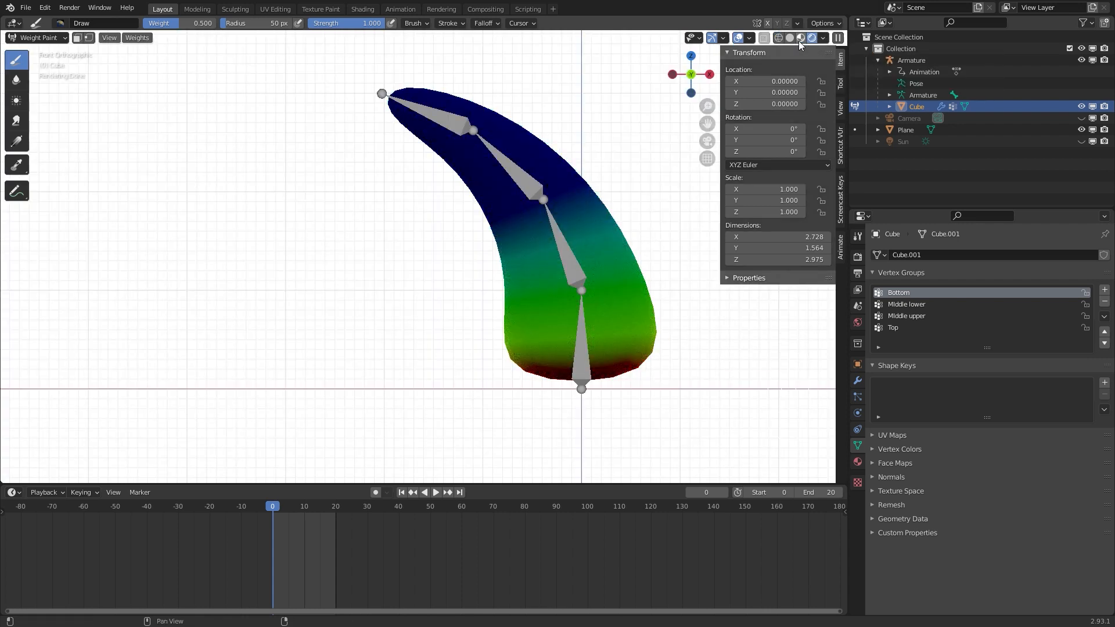
left_click(47, 37)
left_click(58, 49)
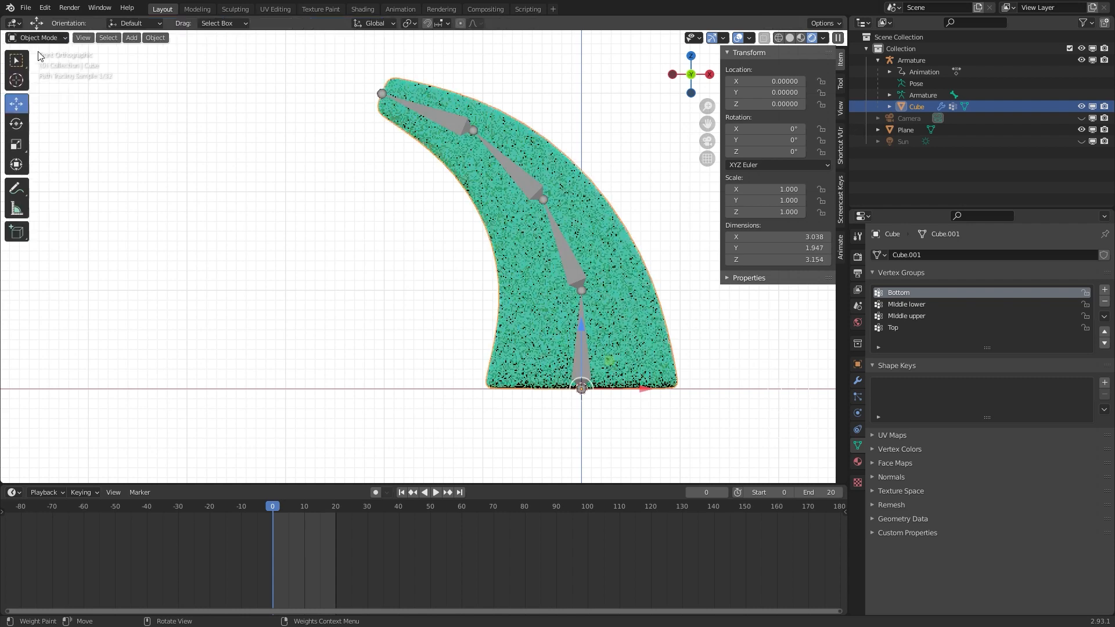
key("space")
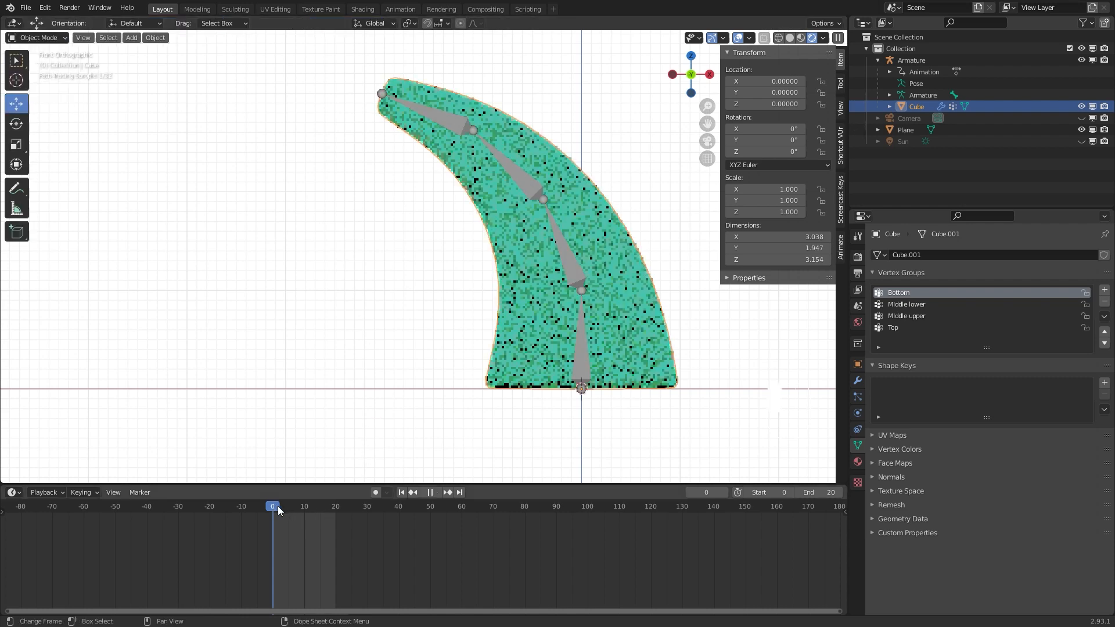
key("Escape")
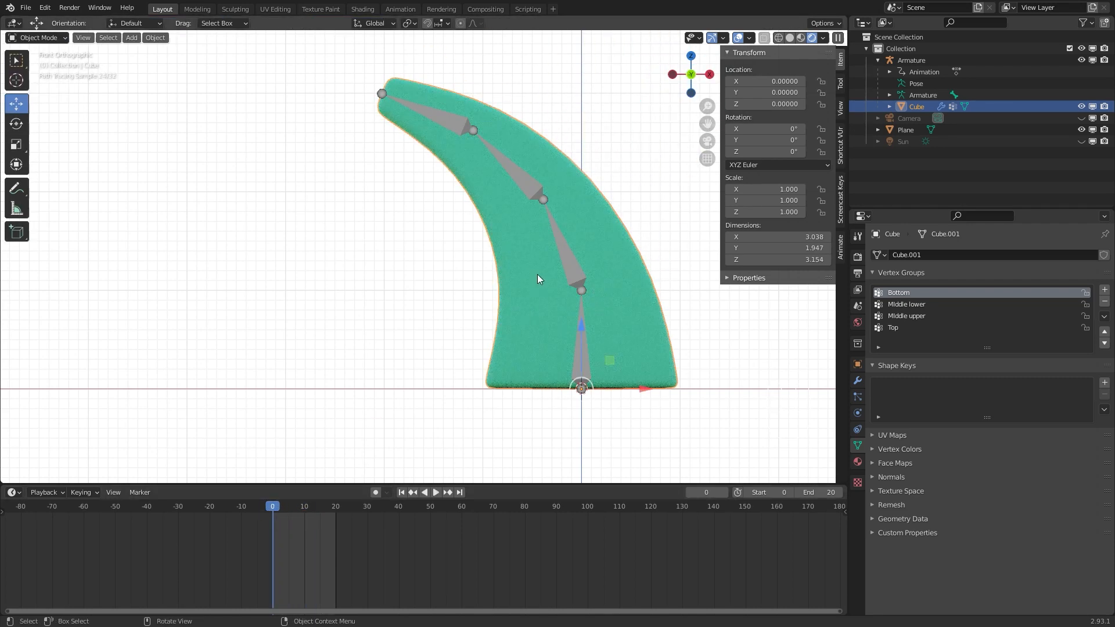
key("KP_0")
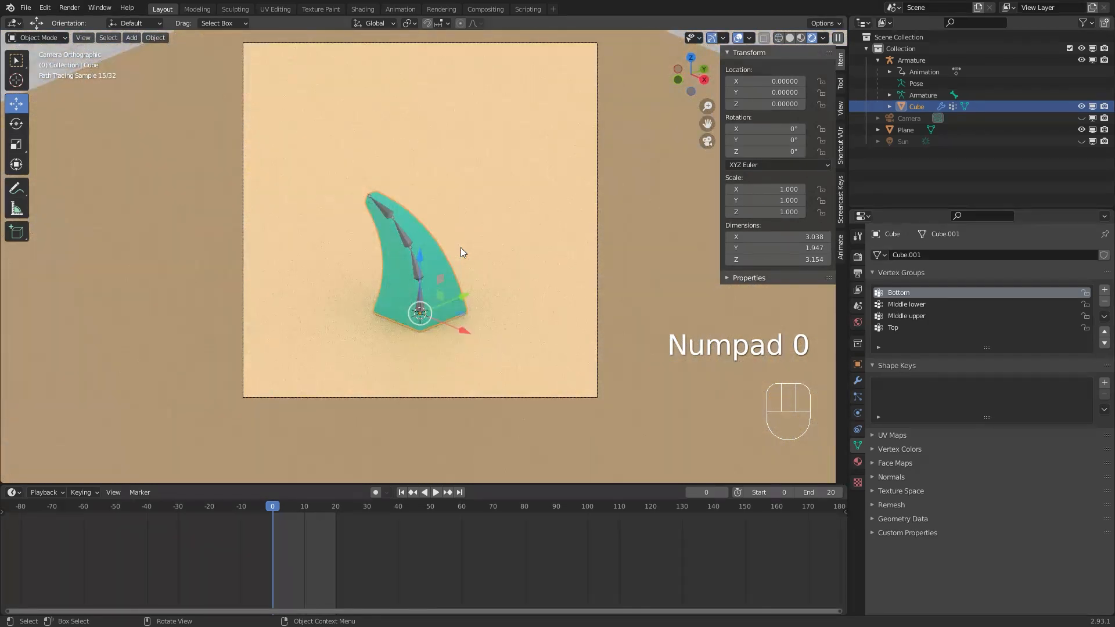
left_click(802, 38)
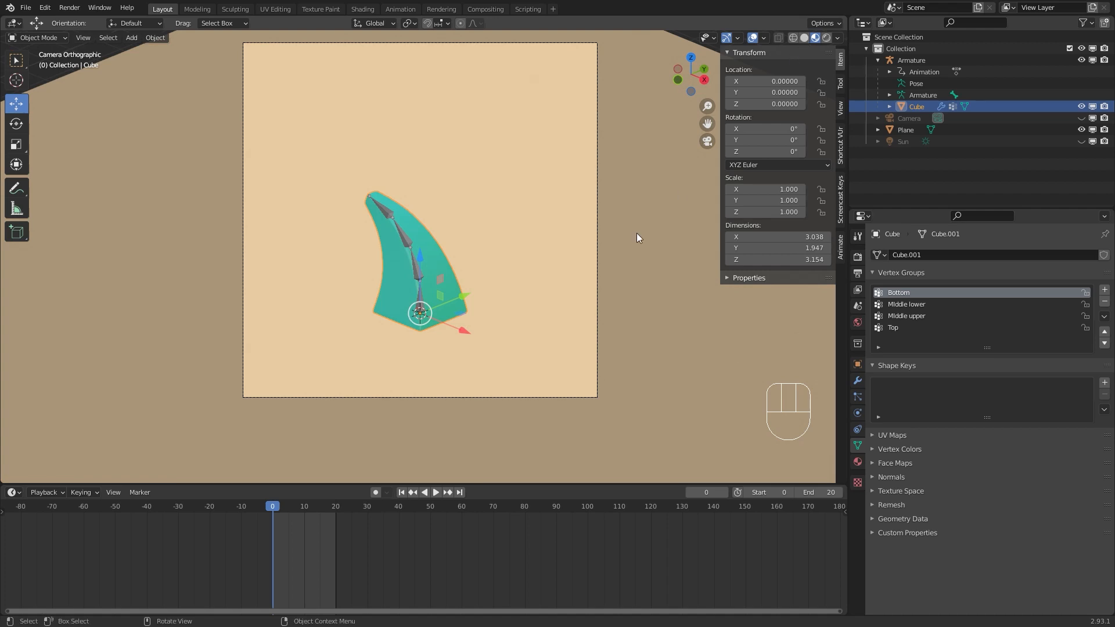
Select the armature and play its bending animation briefly.
left_click(413, 272)
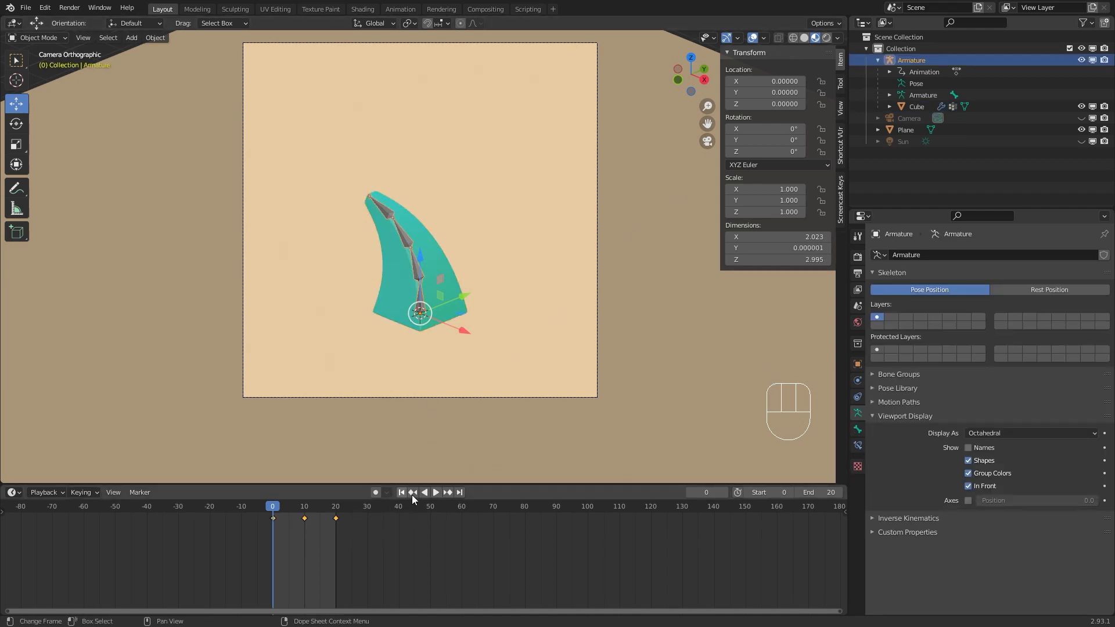
left_click(436, 492)
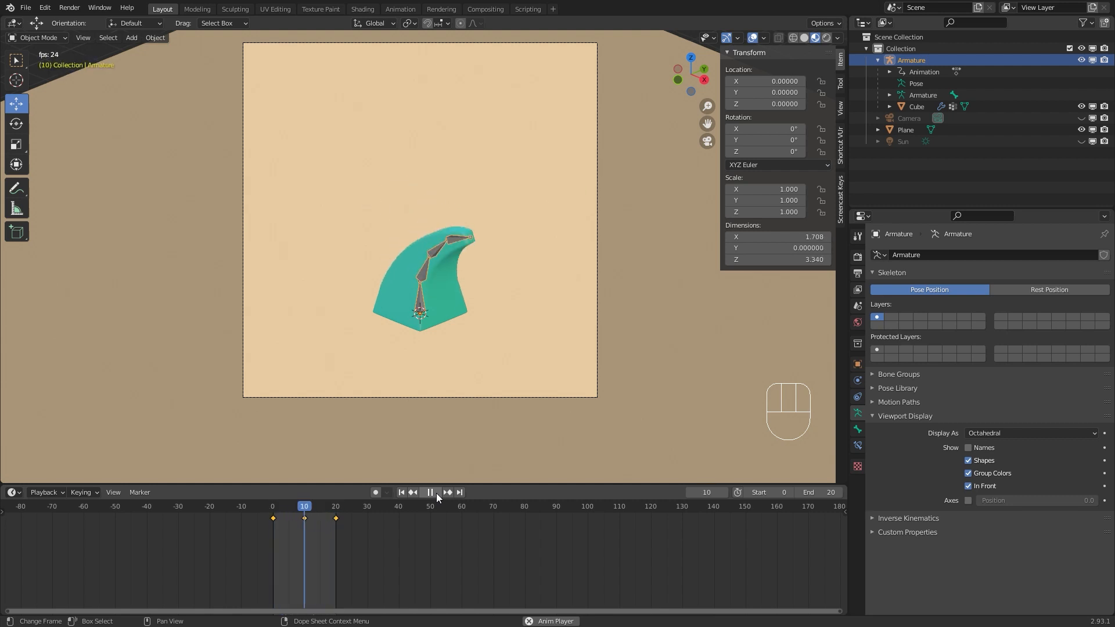
left_click(436, 492)
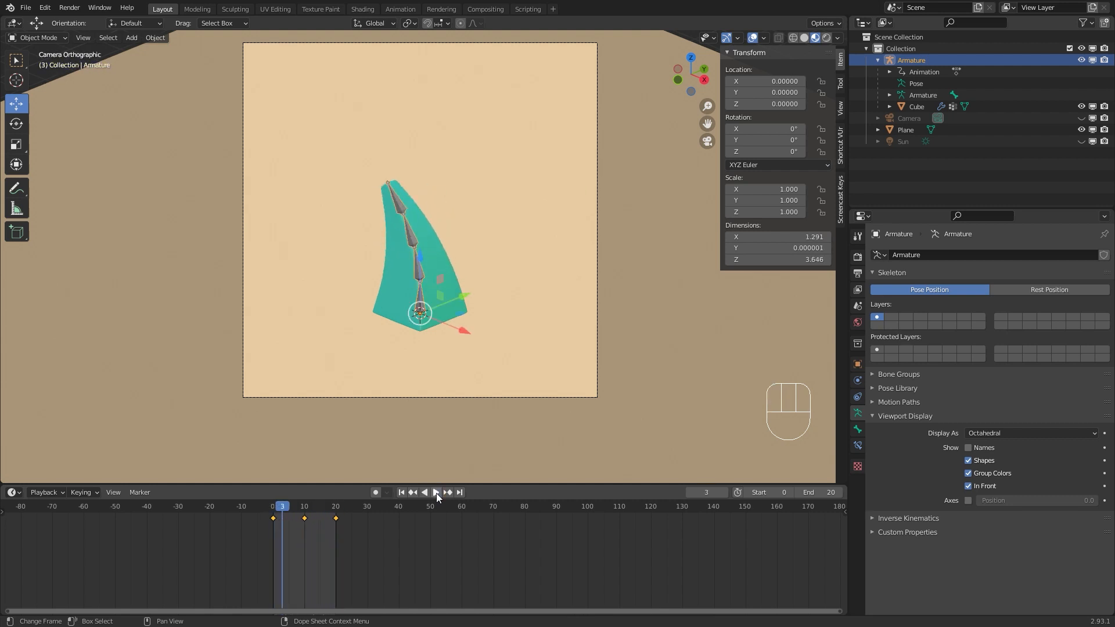
Set the scene's end frame to 60 and play the animation over the extended range.
left_click(820, 494)
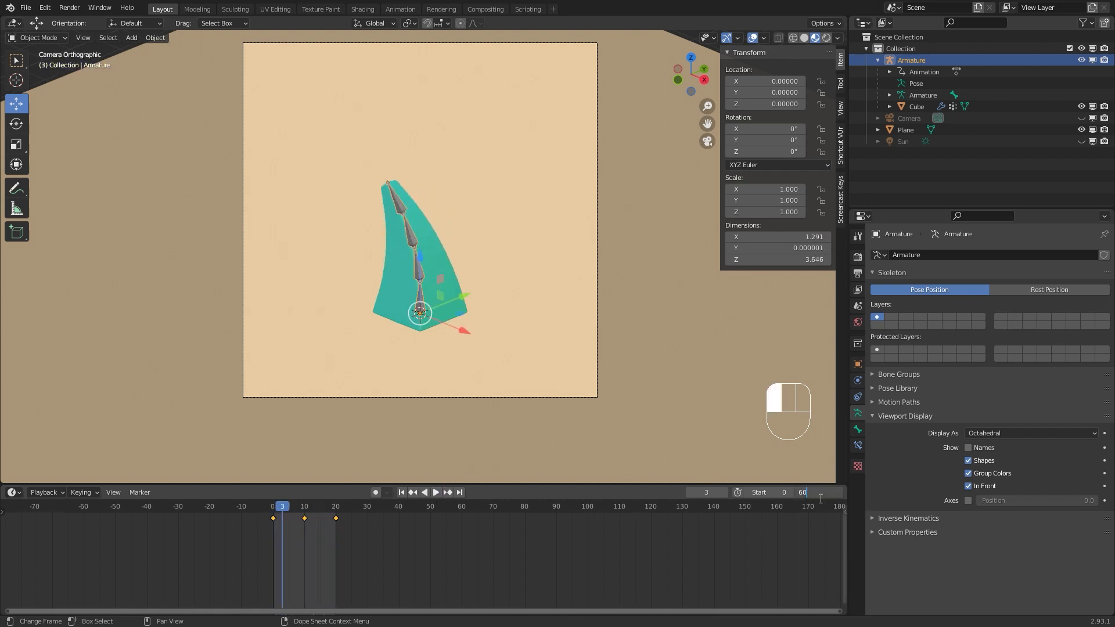
type("60")
key("Return")
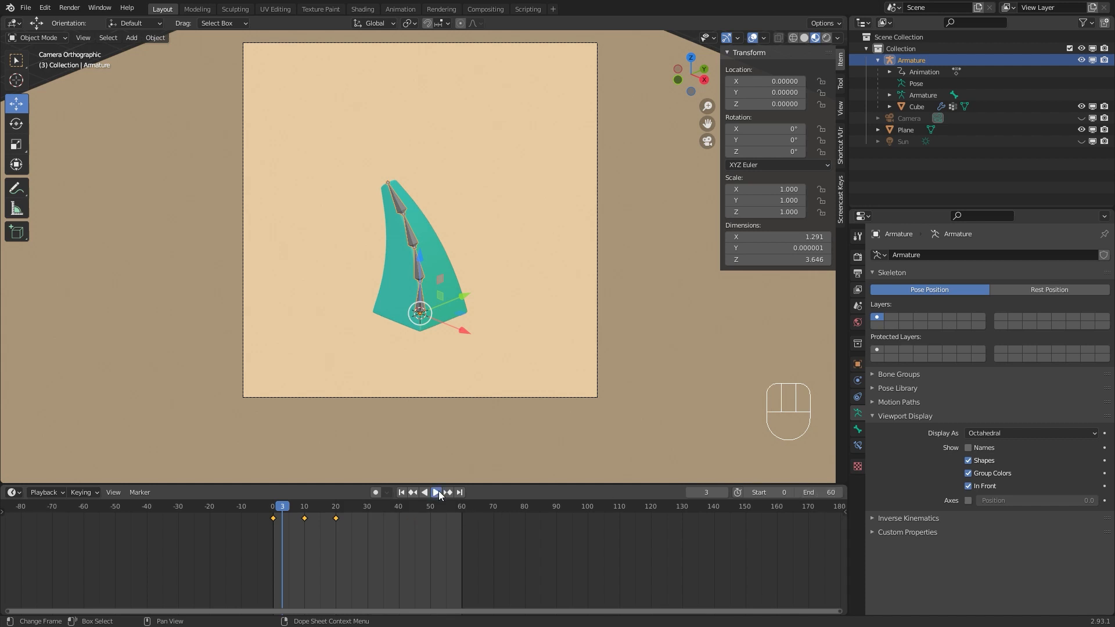
left_click(437, 492)
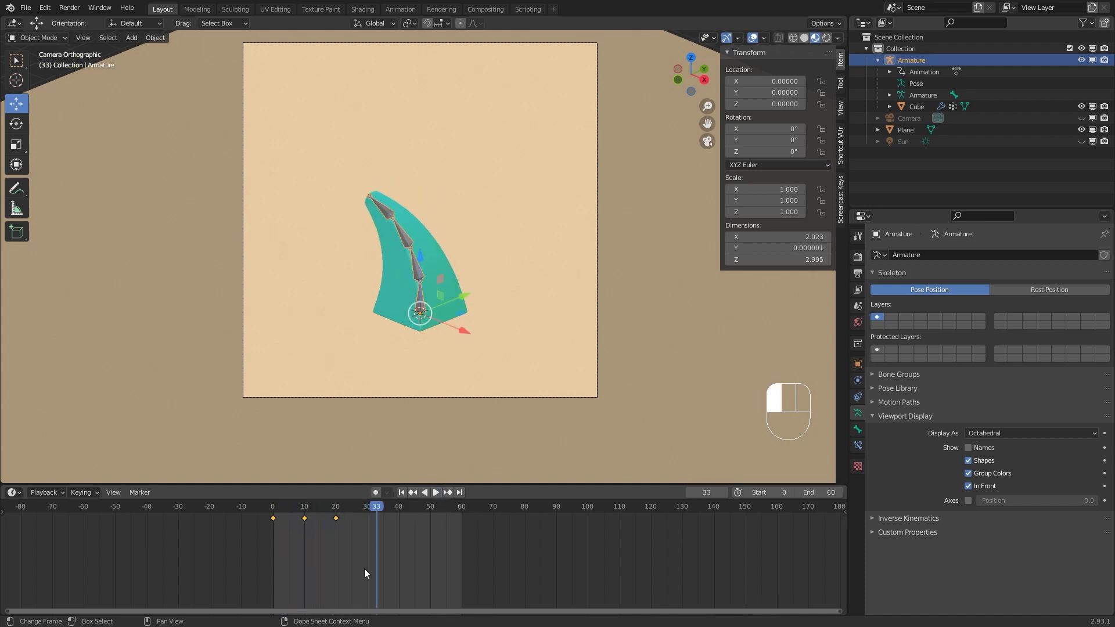
Duplicate the armature's three keyframes twice in the timeline, offsetting each copy by 20 frames to fill up to frame 60.
left_click_drag(364, 534, 225, 510)
key("shift+d")
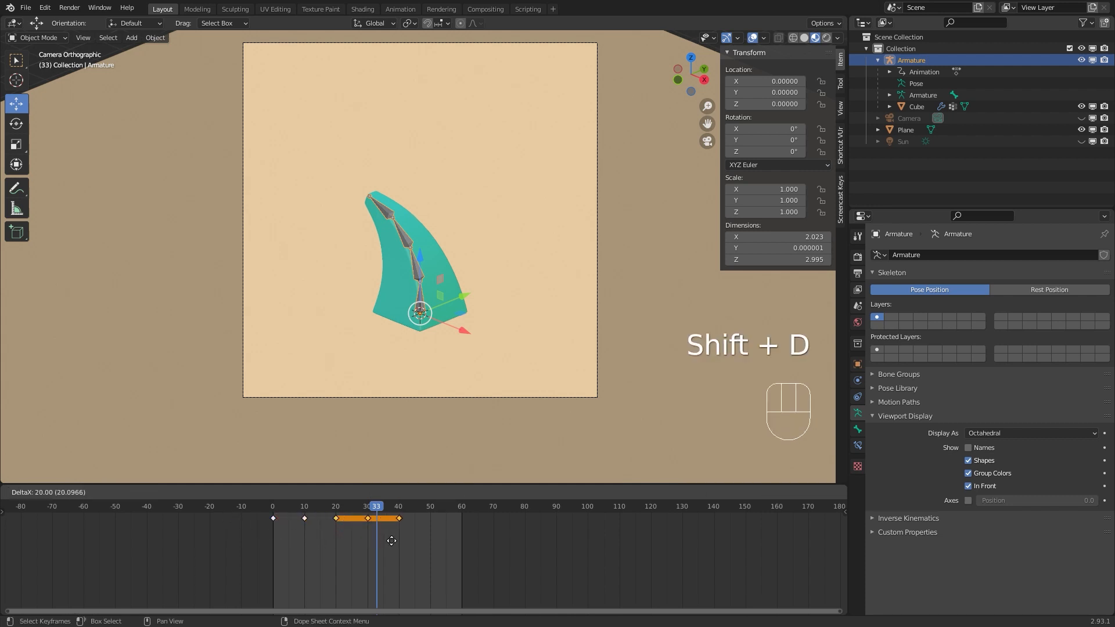
left_click(390, 540)
key("shift+d")
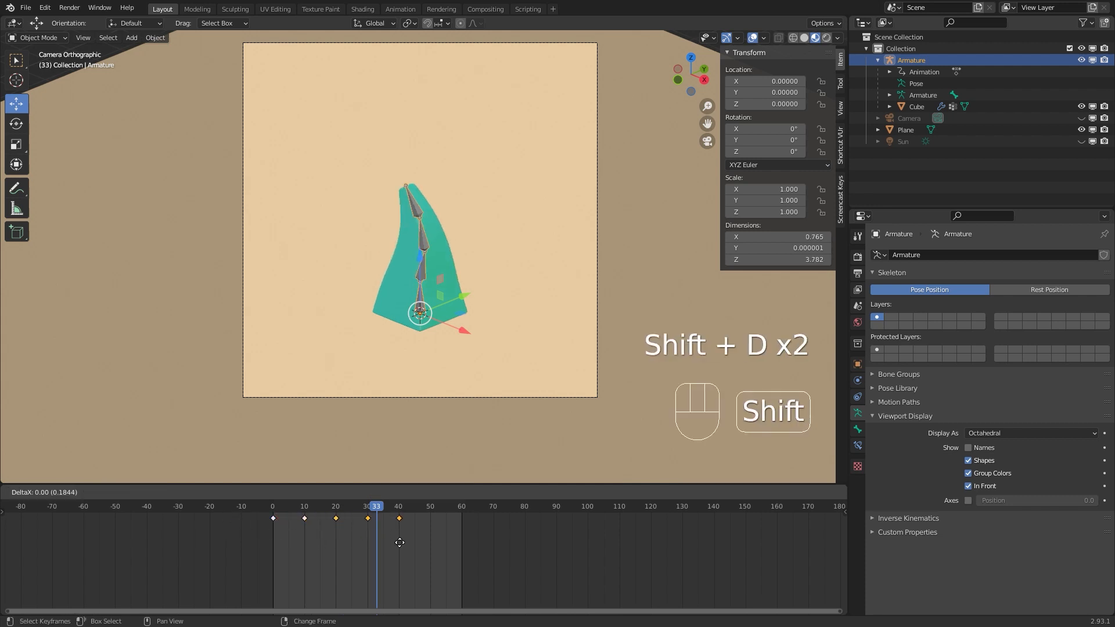
left_click(451, 546)
Play the animation from frame 0 to check the loop made with the timeline copies.
left_click_drag(377, 509, 267, 507)
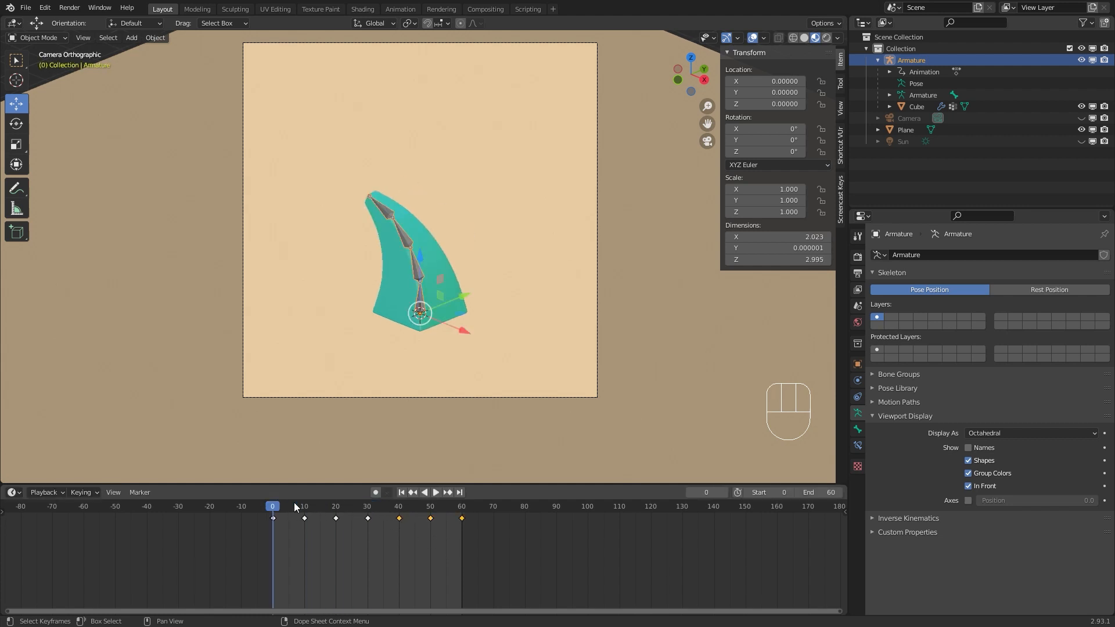
left_click(434, 493)
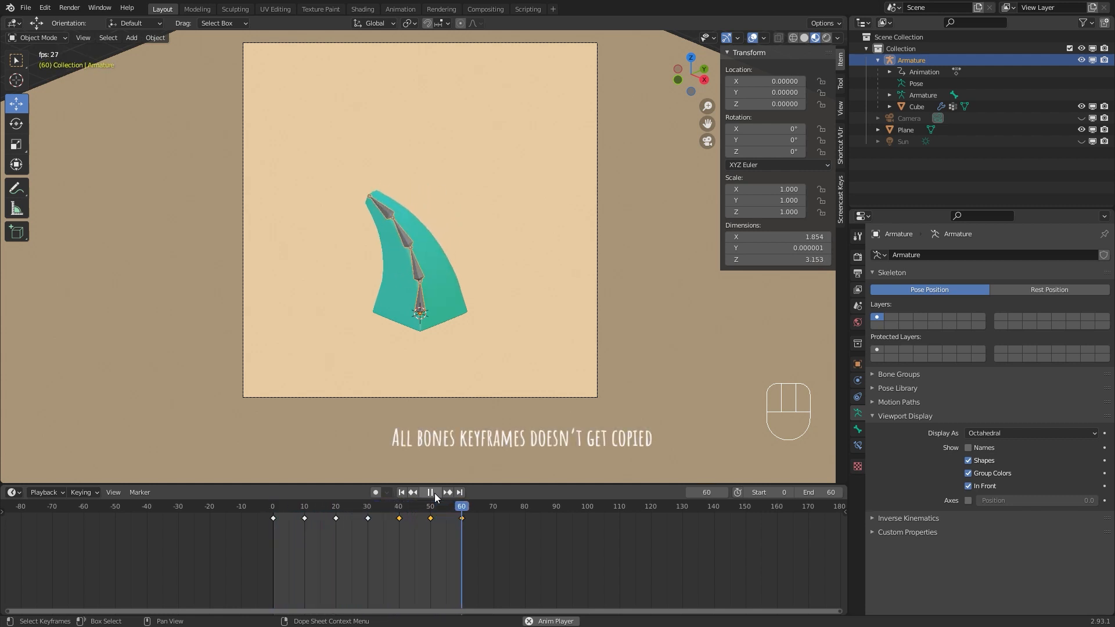
left_click(431, 494)
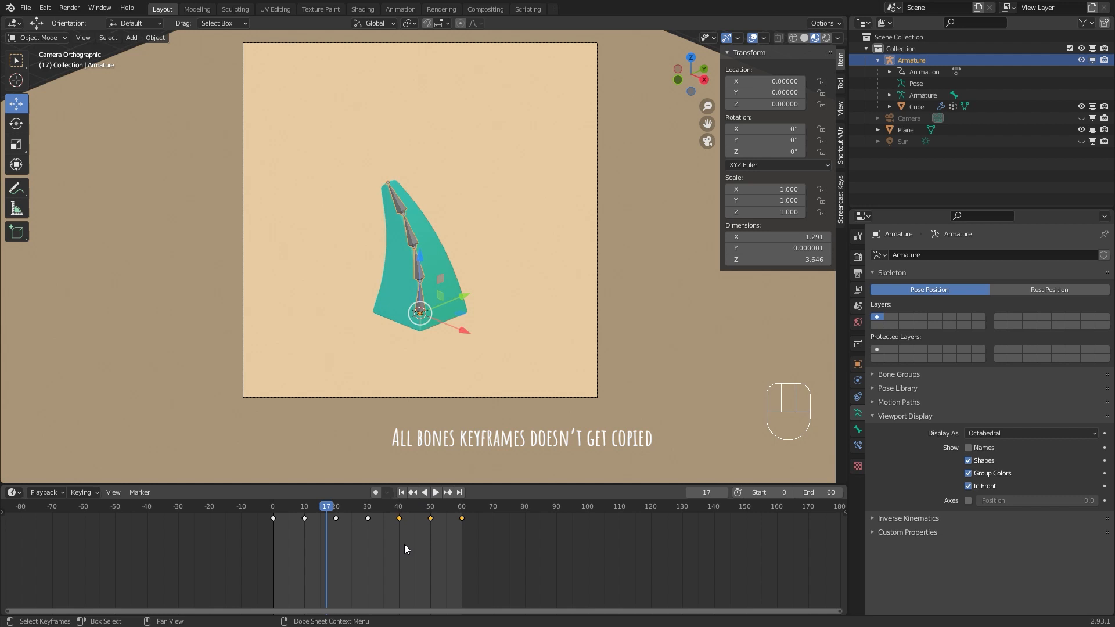
Undo the keyframe duplication made in the timeline and deselect the keyframes.
key("ctrl+z")
key("ctrl+z")
key("ctrl+z")
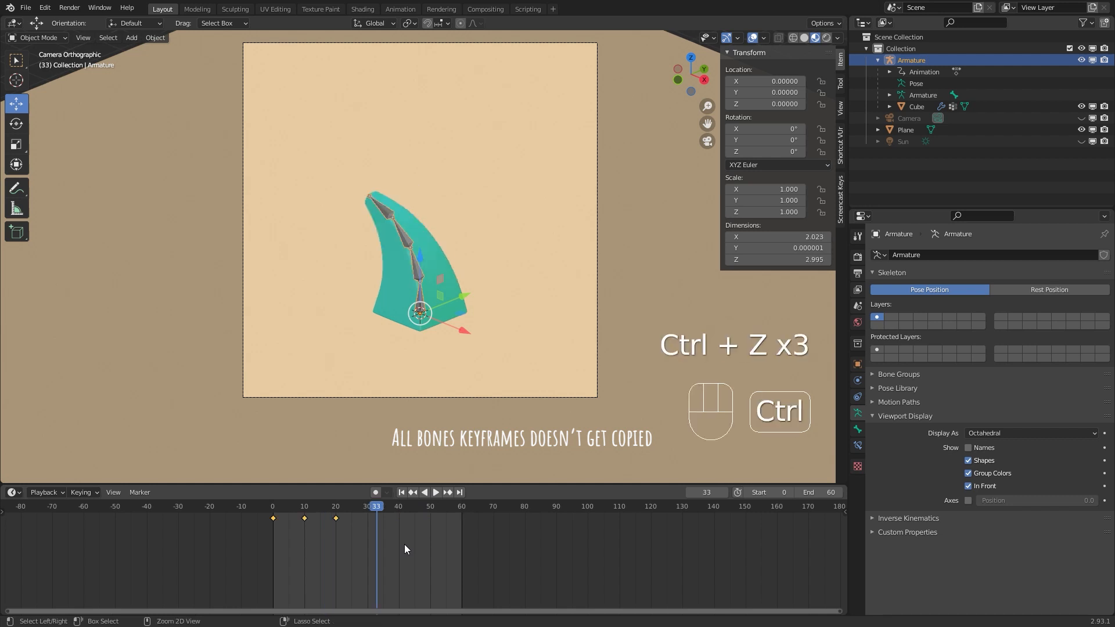
left_click(404, 549)
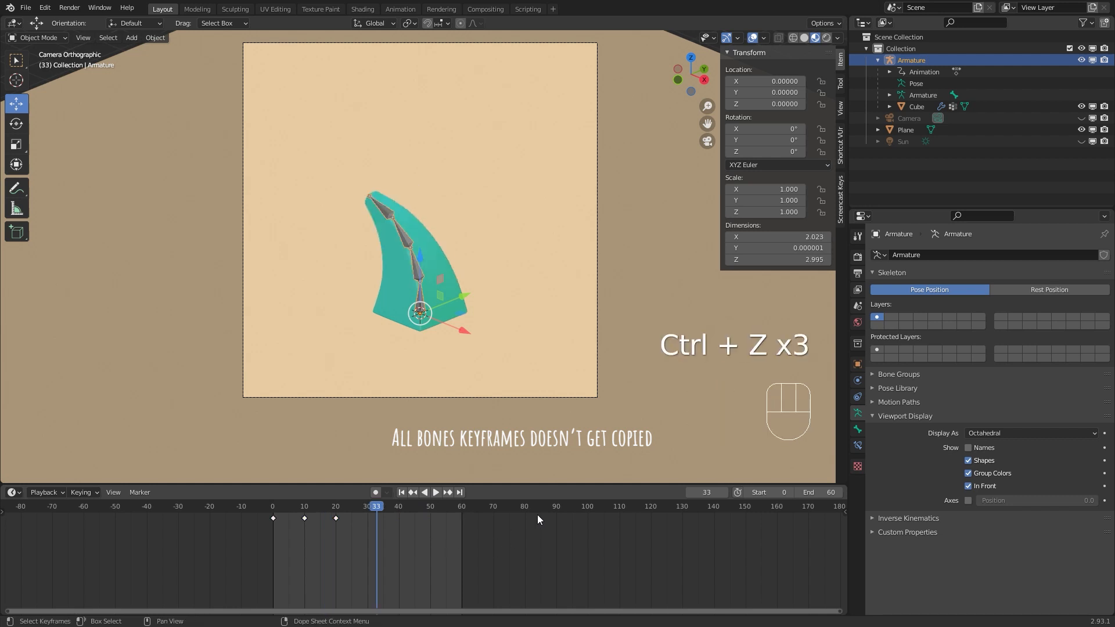
Split the 3D viewport into two side-by-side areas and turn the new one into a Dope Sheet.
left_click_drag(847, 22, 437, 40)
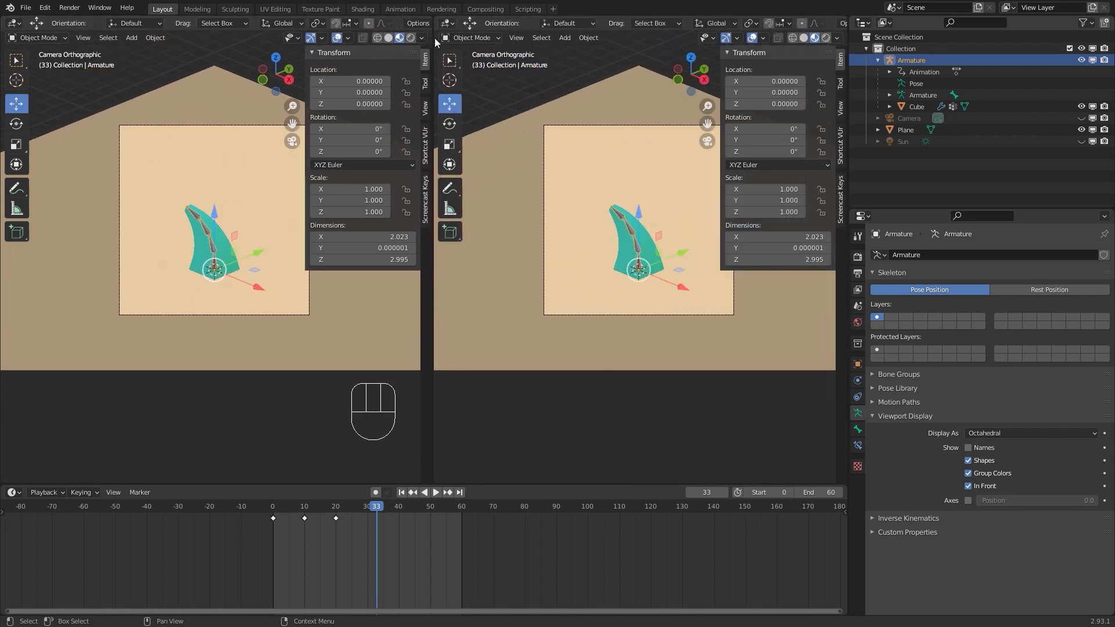
left_click(452, 26)
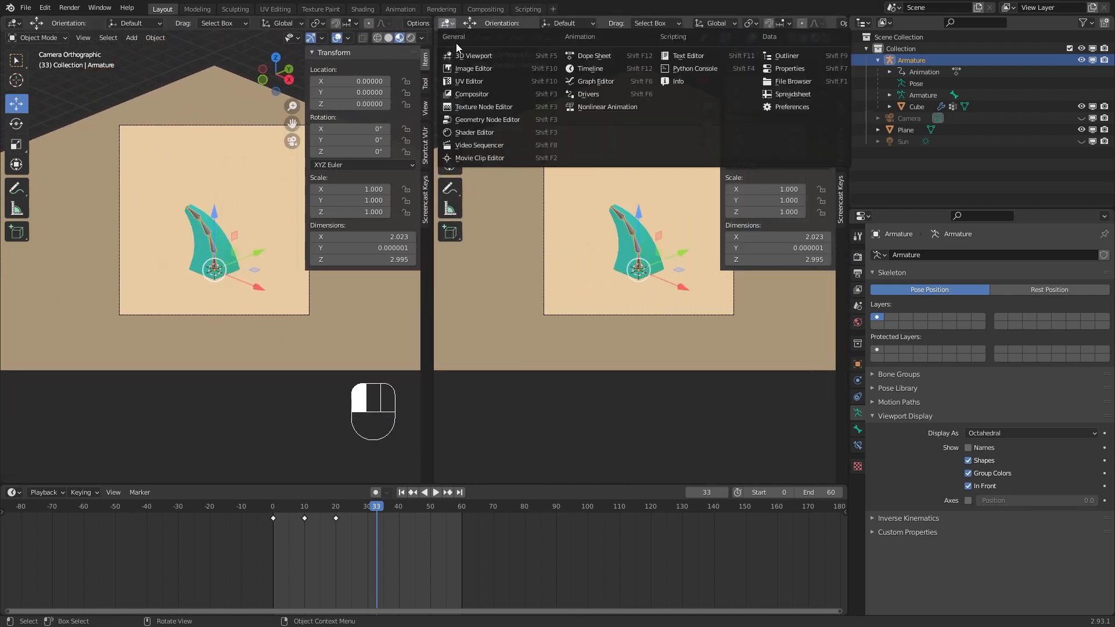
left_click(593, 55)
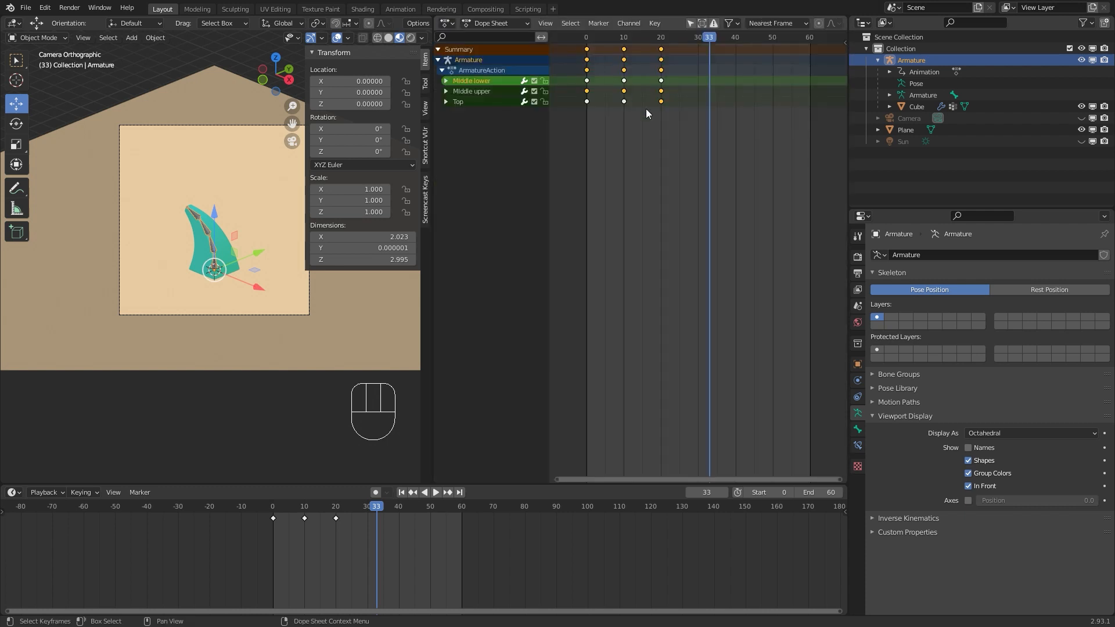
Select every bone's keyframes in the Dope Sheet and duplicate them twice, each copy offset by 20 frames, up to frame 60.
left_click(668, 152)
left_click_drag(680, 152, 574, 45)
scroll(671, 134, "down", 2)
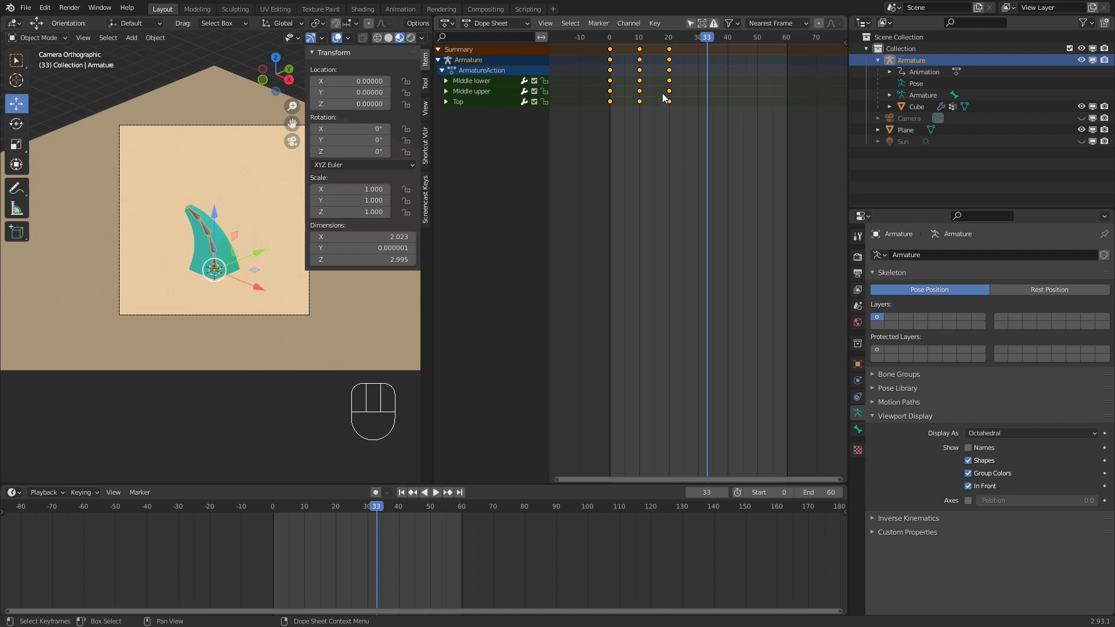
key("shift+d")
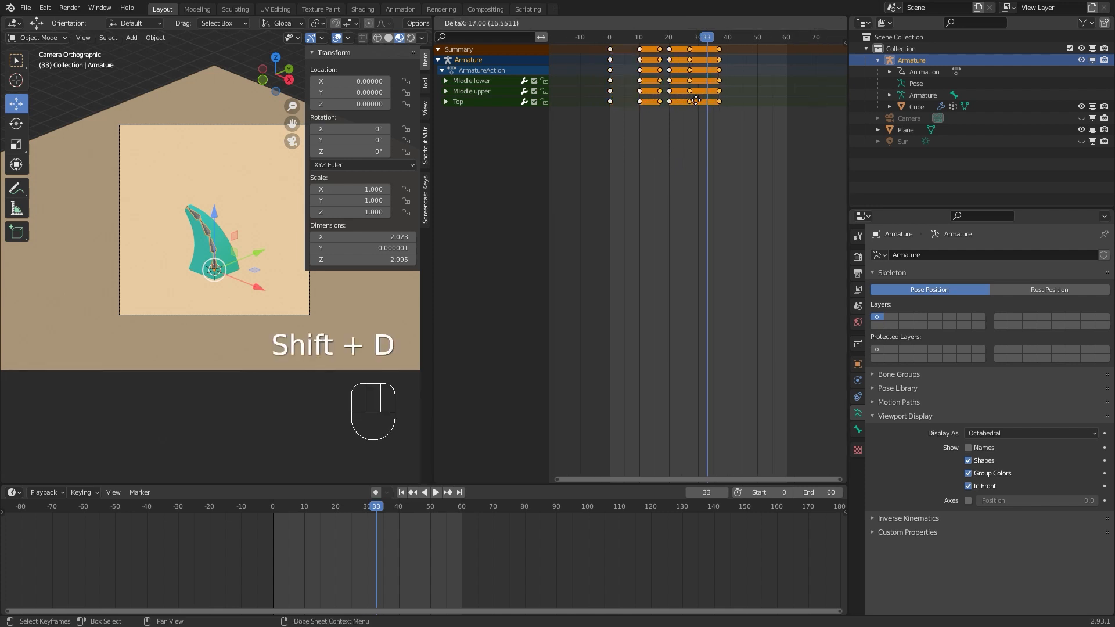
left_click(699, 101)
key("shift+d")
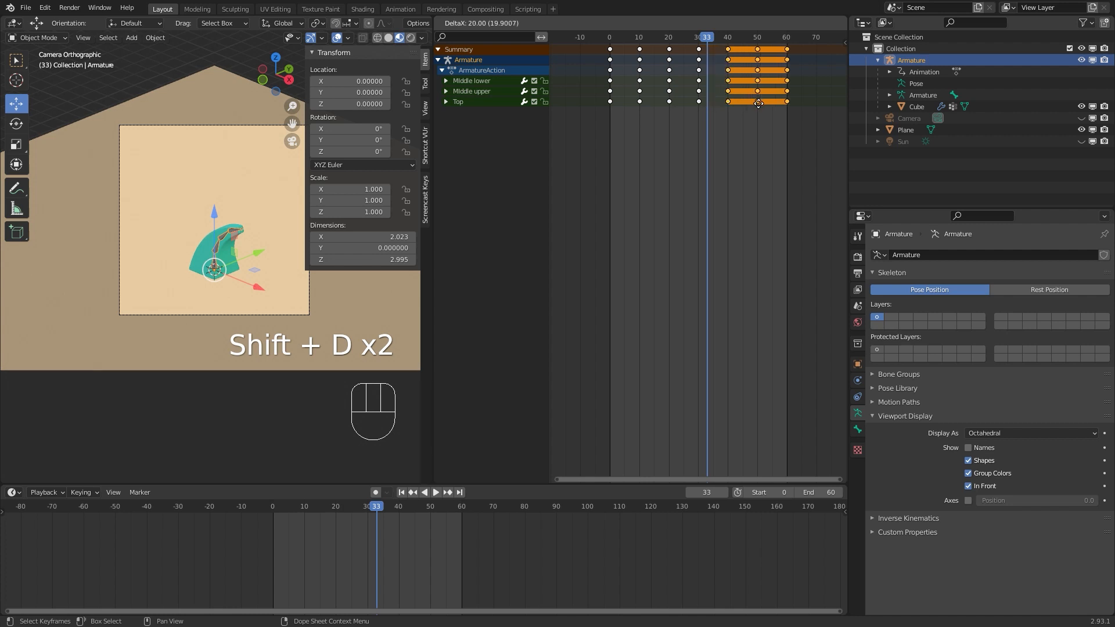
left_click(755, 102)
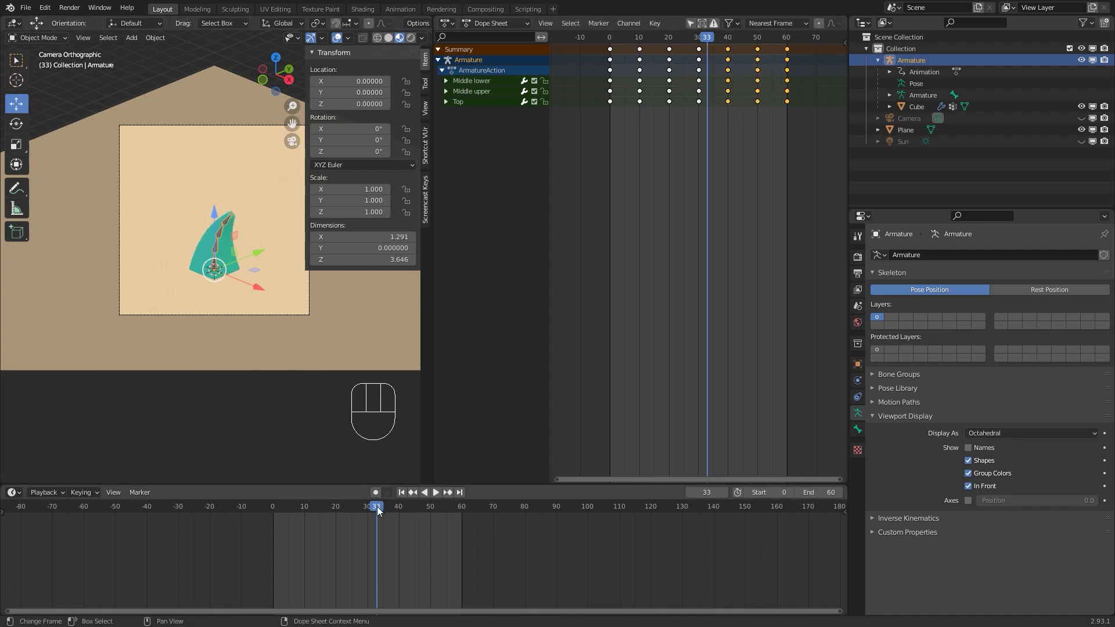
Play the animation from frame 0 to check the loop made with the Dope Sheet copies.
left_click_drag(377, 510, 272, 510)
middle_click_drag(385, 528, 403, 586)
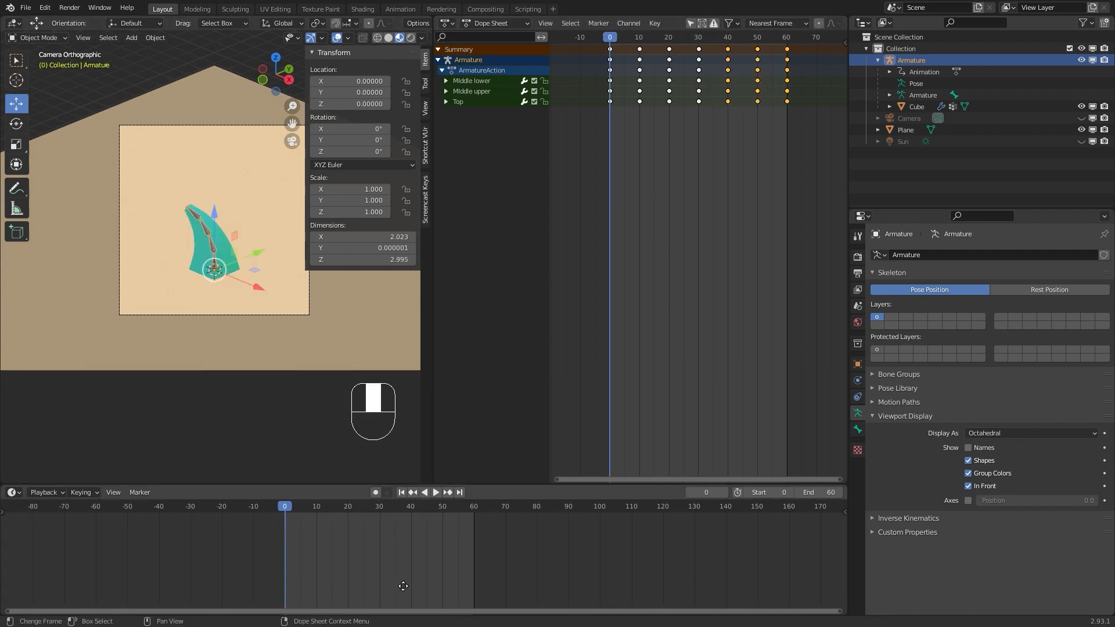
left_click(435, 493)
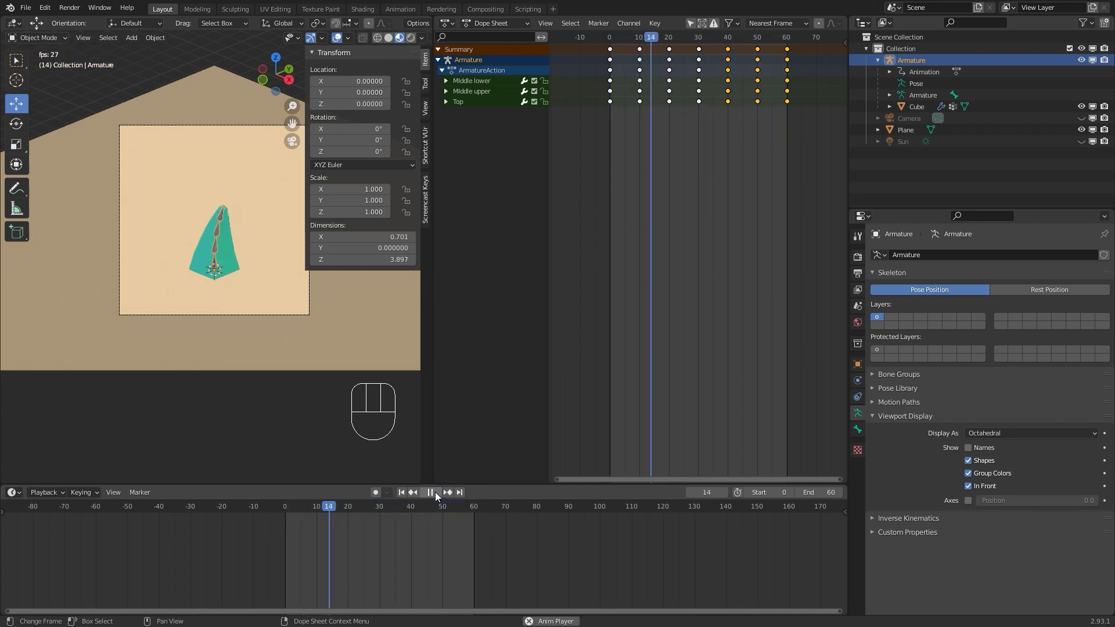
left_click(434, 492)
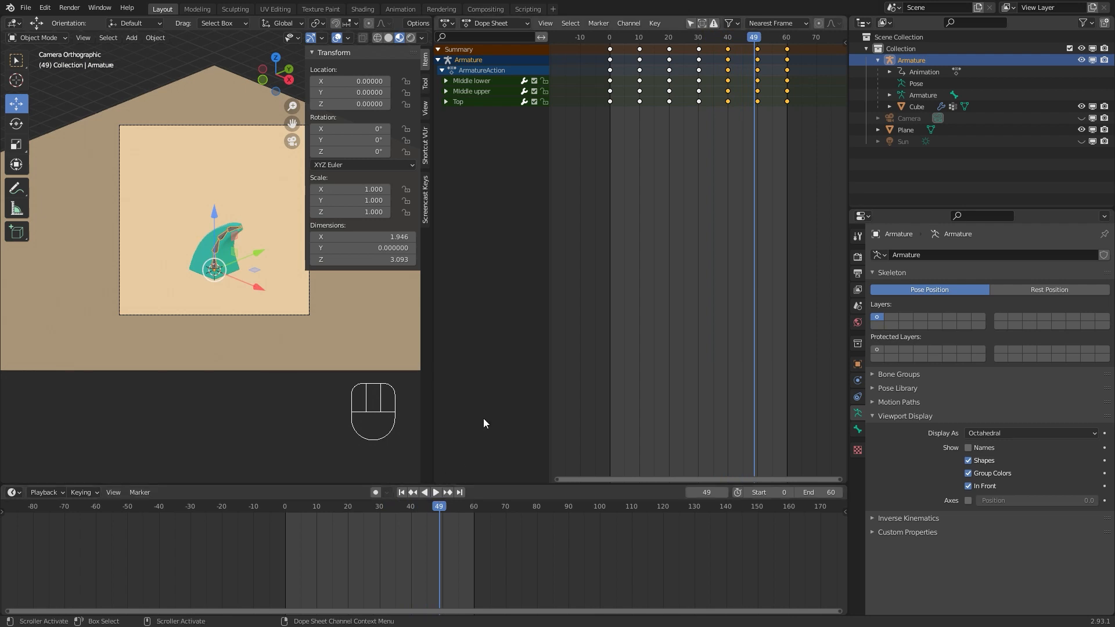
Undo the keyframe duplication made in the Dope Sheet.
key("ctrl+z")
key("ctrl+z")
key("ctrl+z")
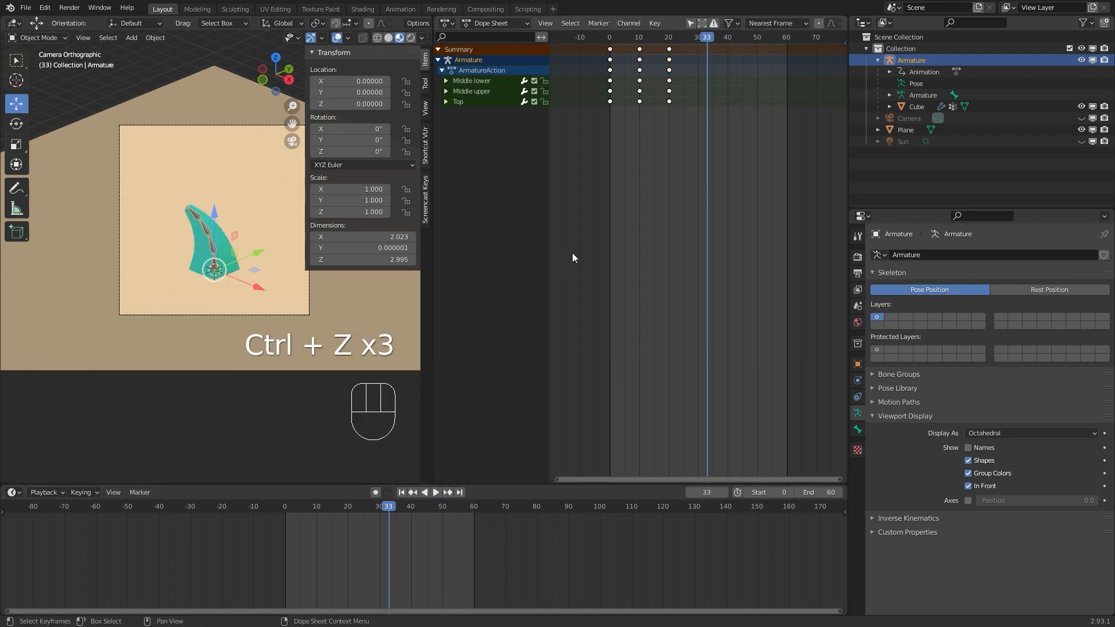
Change the Dope Sheet area to the Nonlinear Animation editor.
left_click(453, 24)
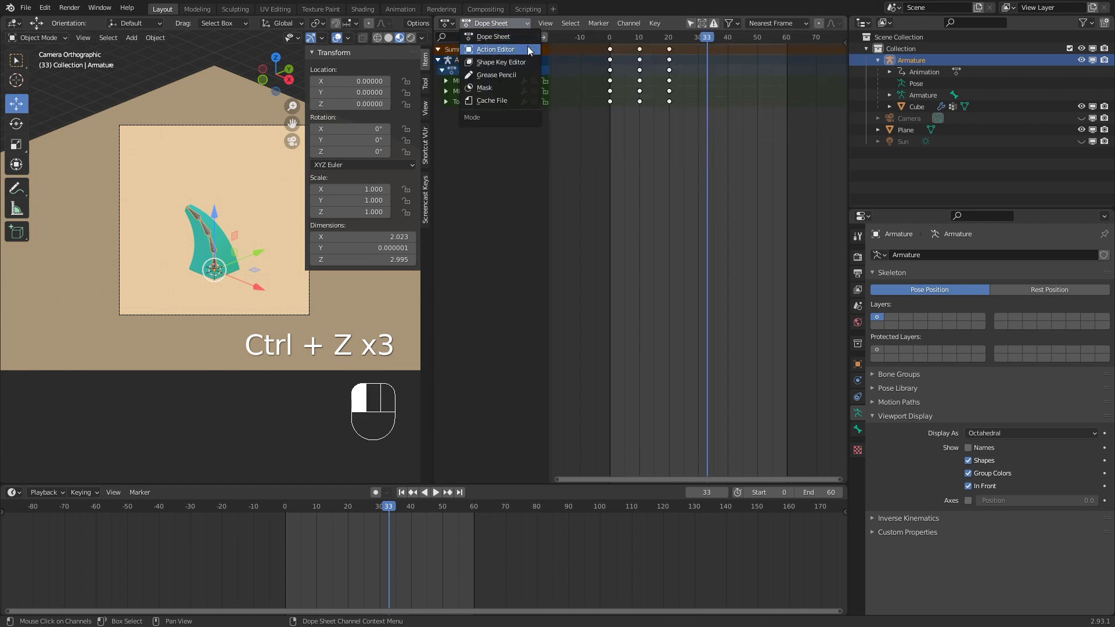
left_click(445, 25)
left_click(448, 24)
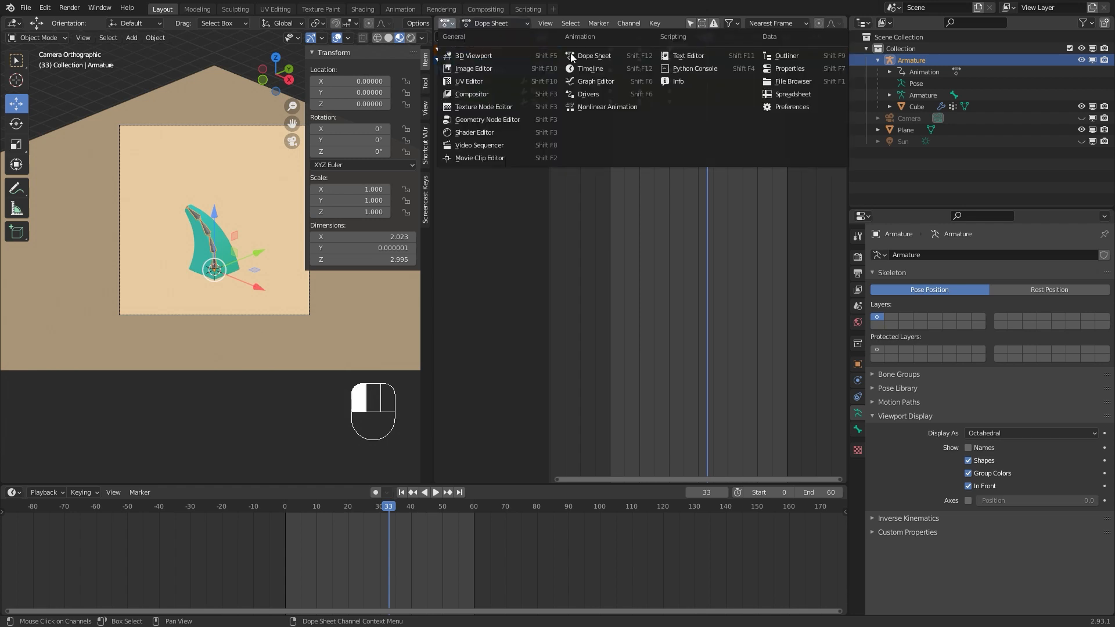
left_click(604, 107)
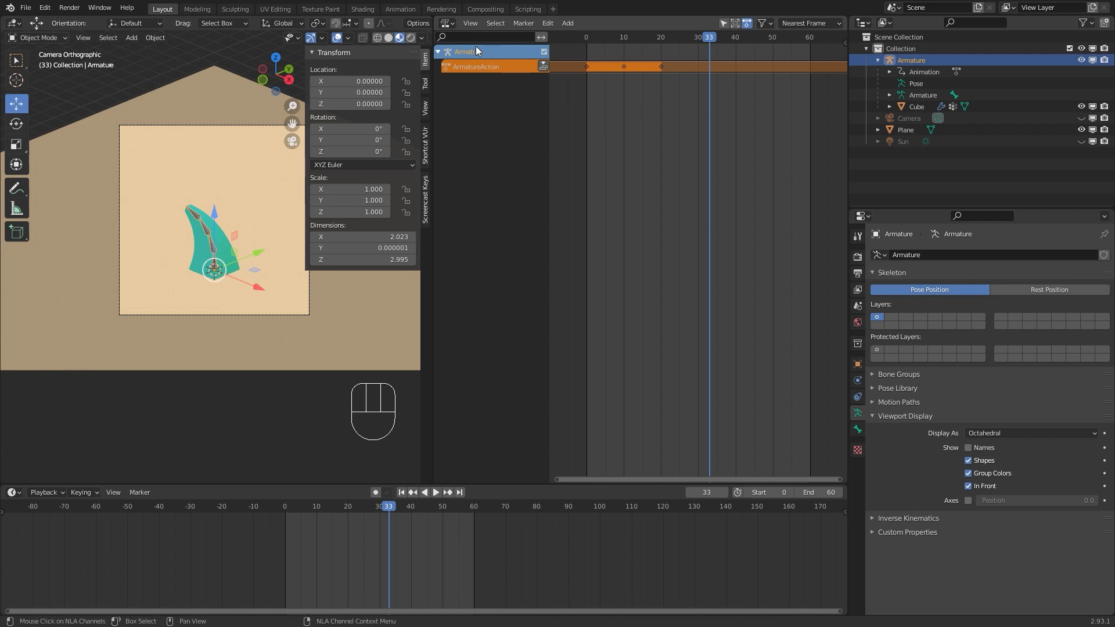
Split the Nonlinear Animation area horizontally and set the lower half to the Dope Sheet's Action Editor mode.
left_click(450, 25)
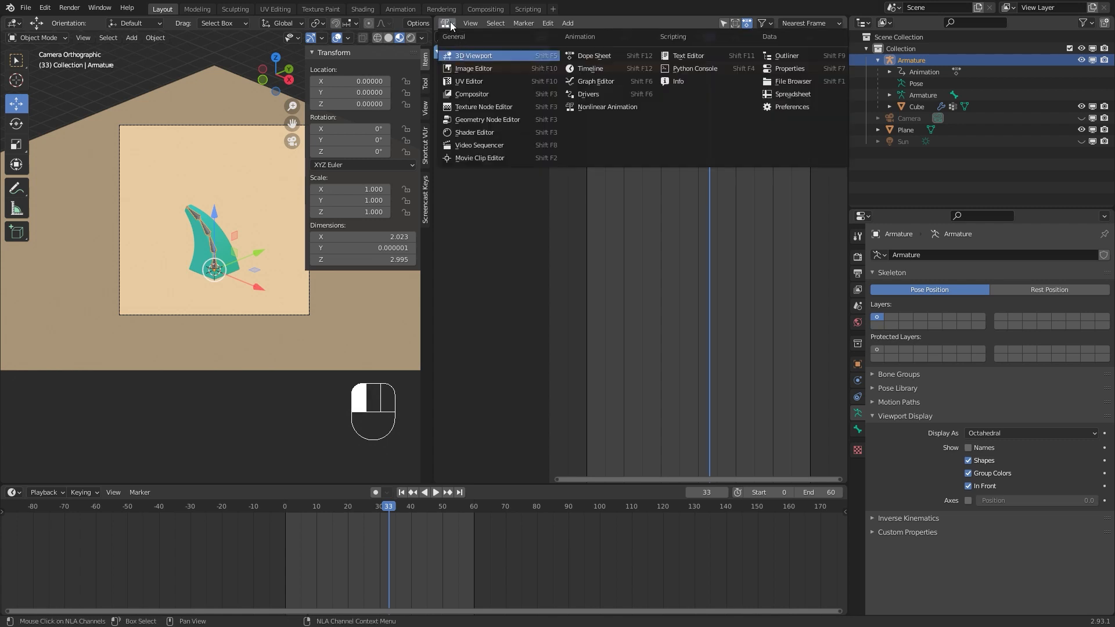
left_click_drag(848, 21, 527, 267)
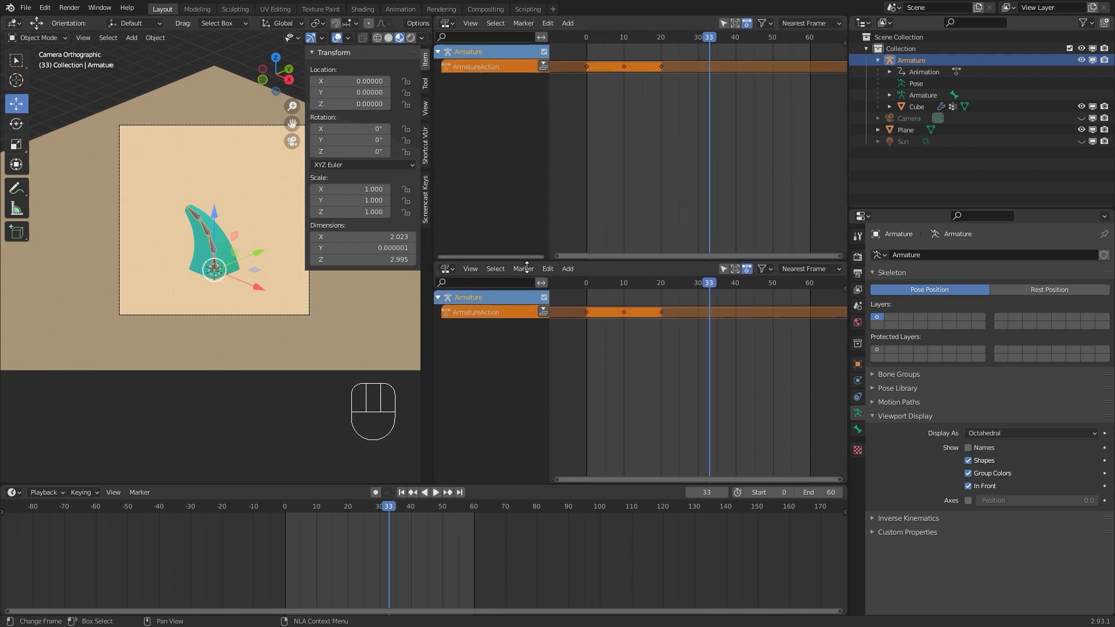
left_click(445, 269)
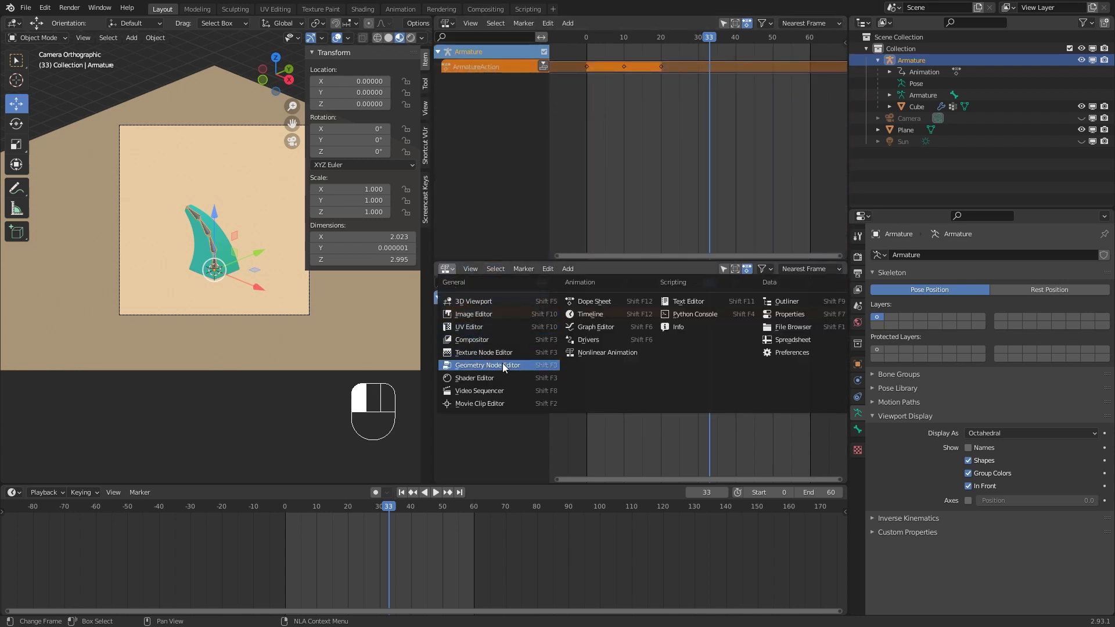
left_click(612, 300)
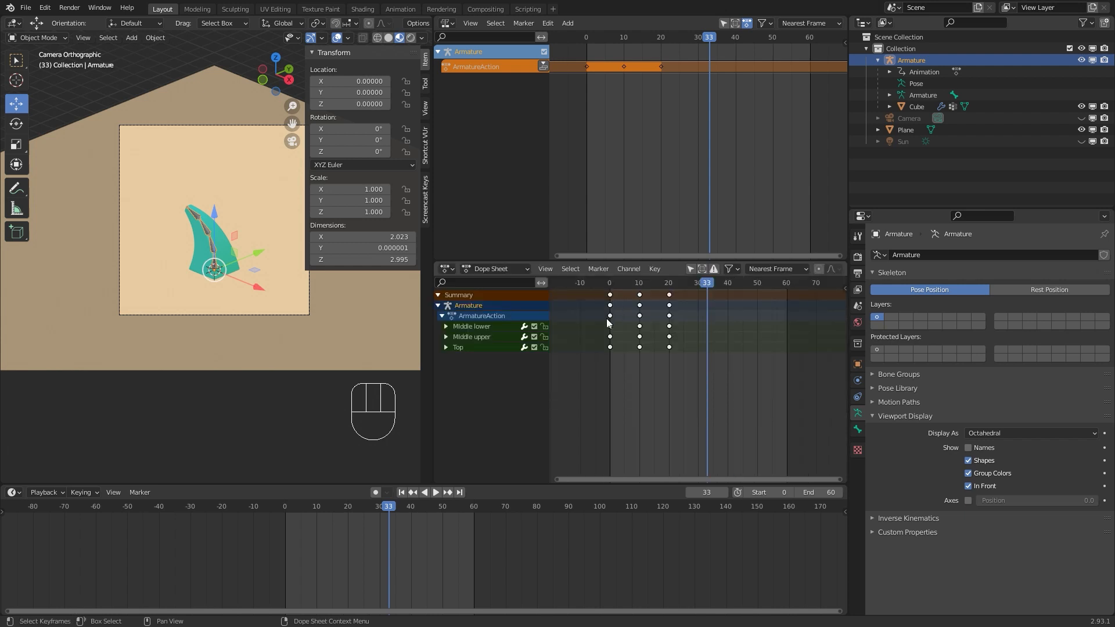
left_click(490, 269)
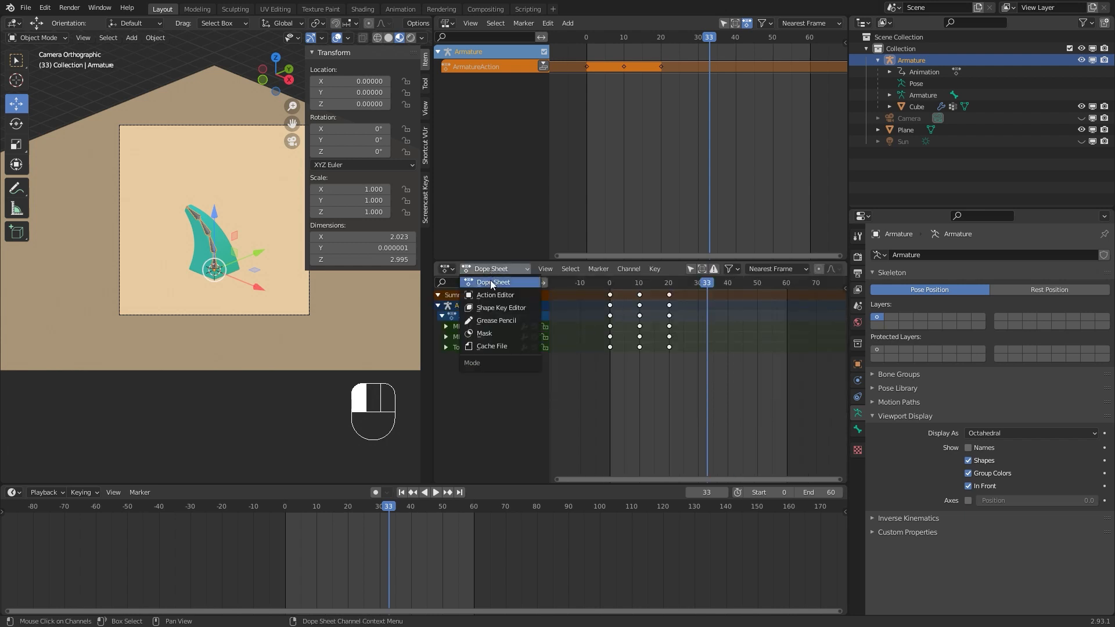
left_click(490, 294)
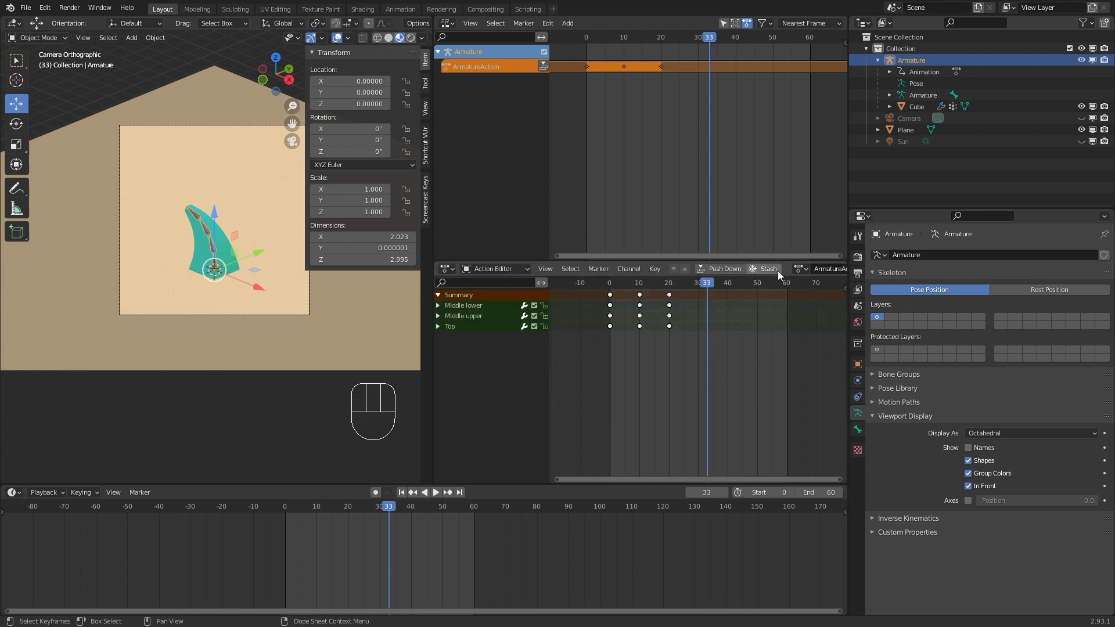
Rename the armature's action to Bending in the widened Action Editor and push it down into an NLA strip.
left_click_drag(437, 239, 314, 256)
key("n")
key("t")
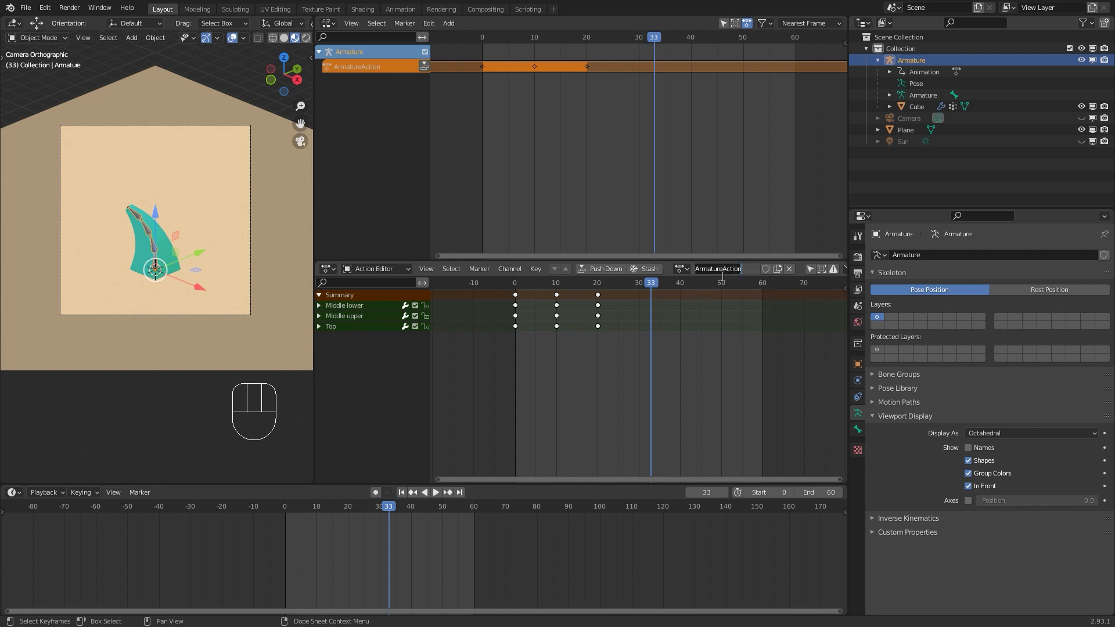
type("Bending")
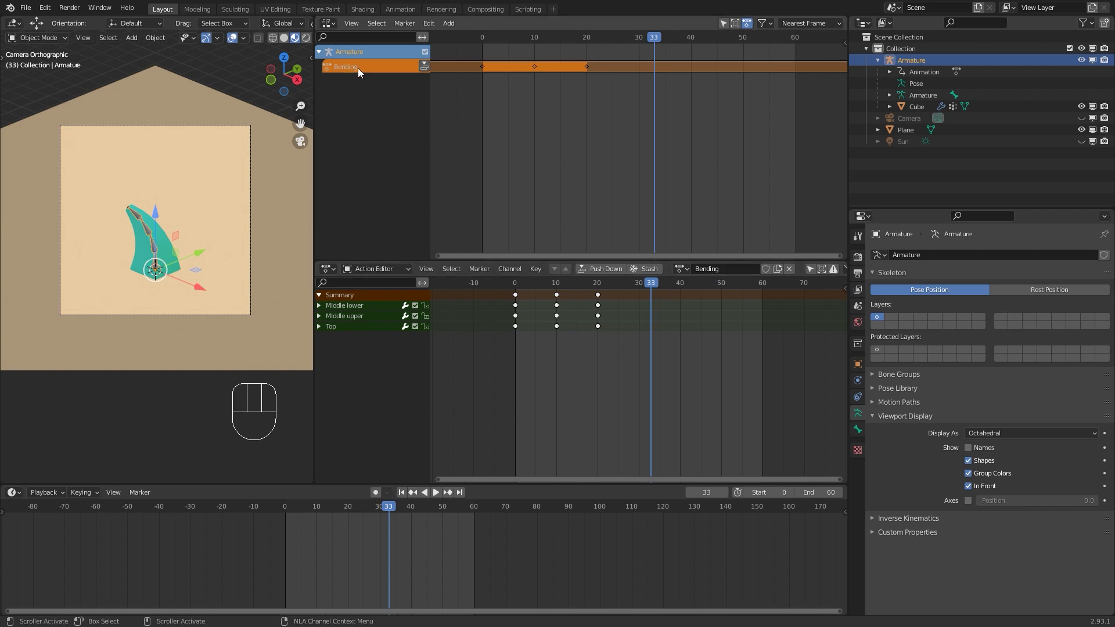
left_click(424, 66)
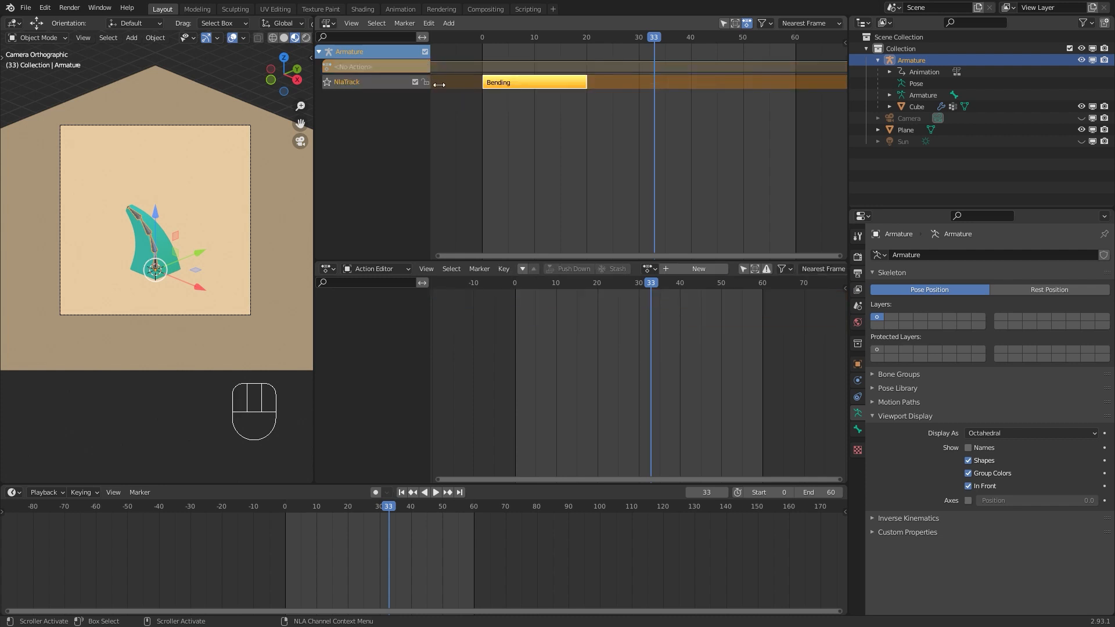
Move the Bending strip to start at frame 20 and play the animation to check the shifted timing.
left_click_drag(540, 86, 645, 91)
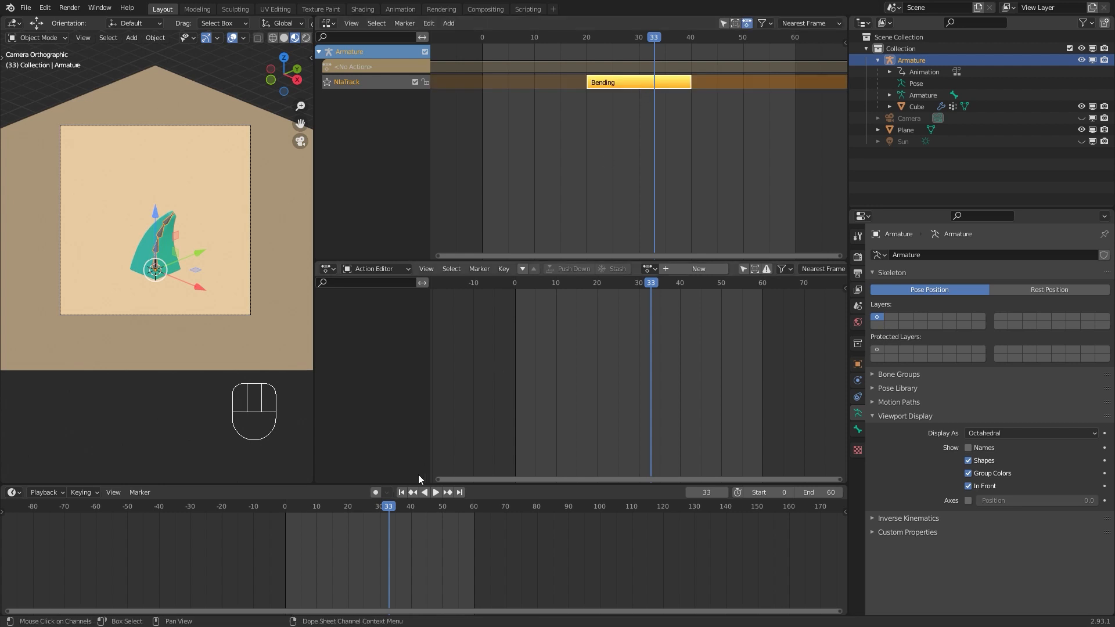
key("shift+Left")
key("space")
left_click(435, 493)
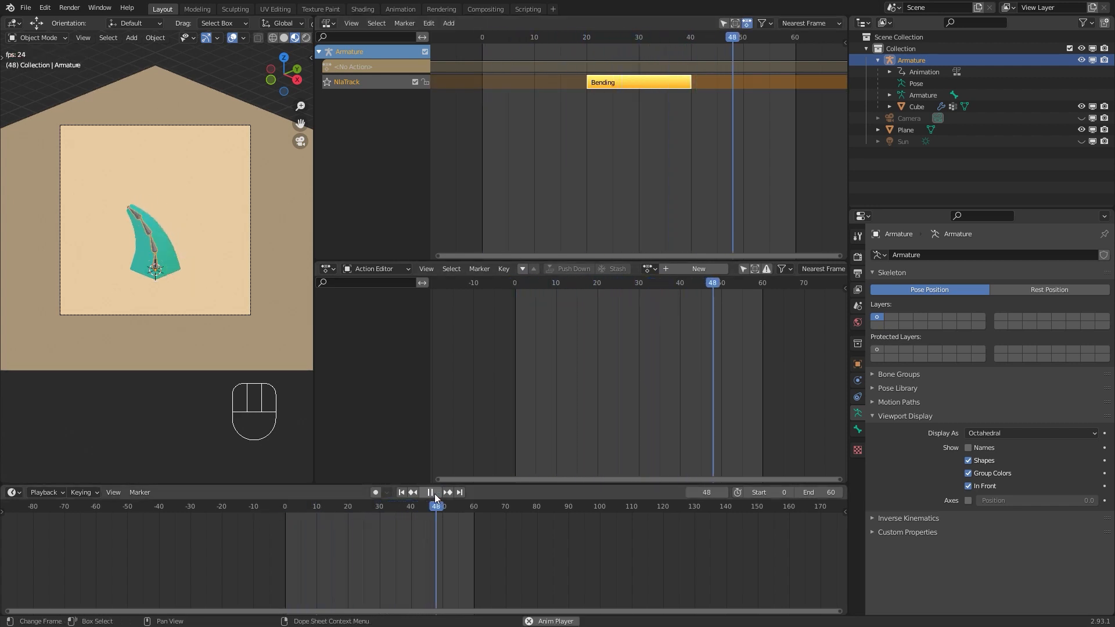
left_click(434, 494)
Move the Bending strip back so it starts at frame 0.
key("ctrl+g")
left_click_drag(634, 88, 533, 98)
key("ctrl+alt+g")
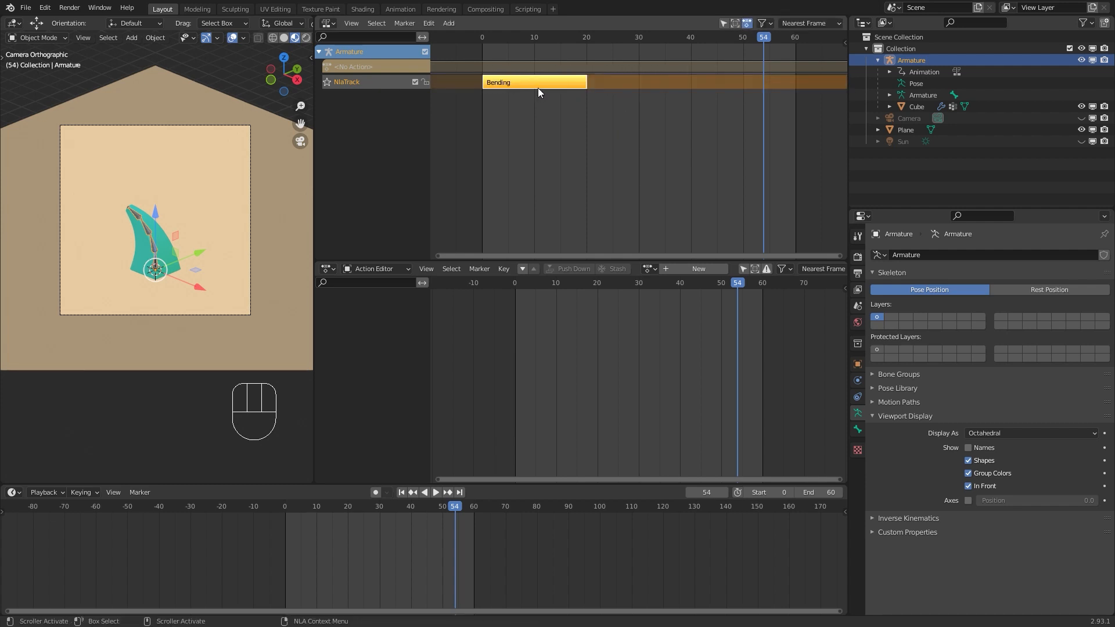
Duplicate the Bending strip twice on its track, placing the copies end to end at frames 20 and 40.
key("shift+d")
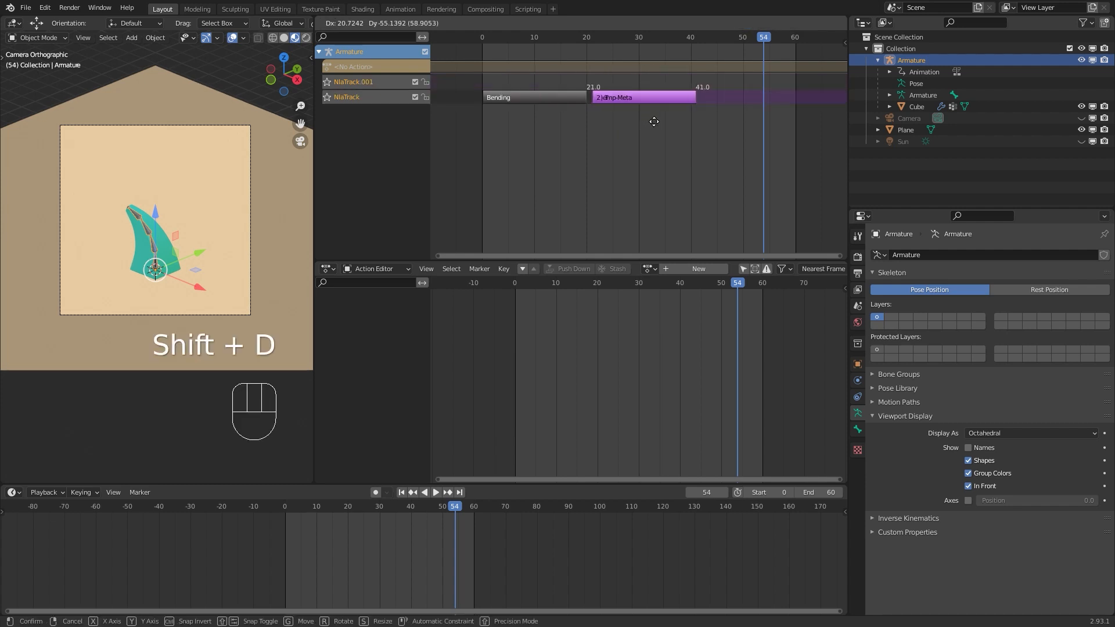
left_click(649, 122)
key("shift+d")
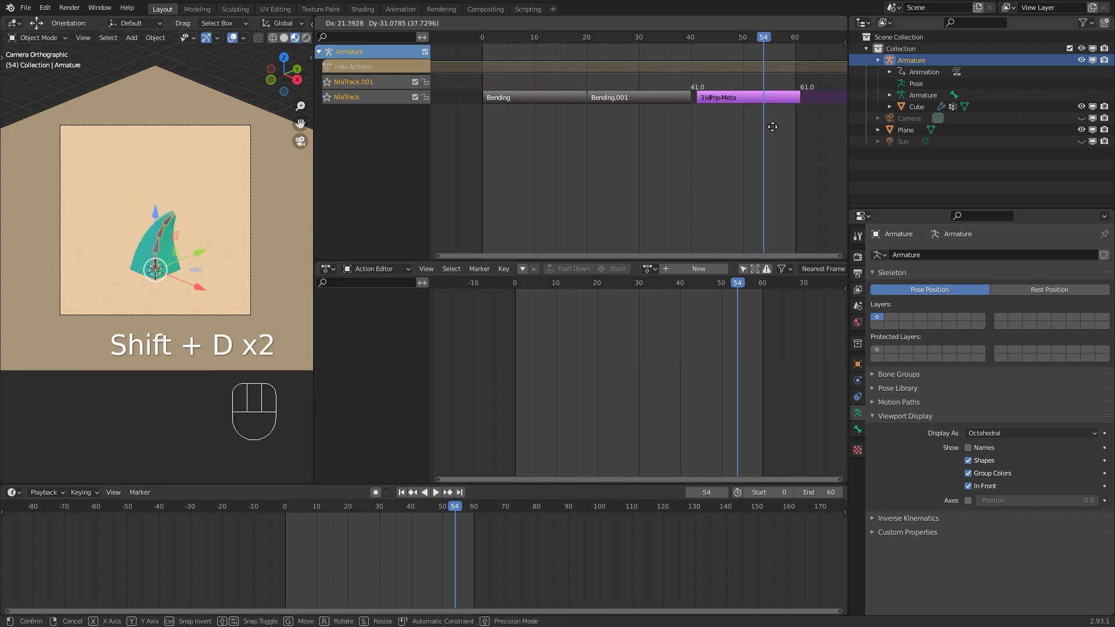
left_click(762, 120)
Play the animation from frame 0 to check the three consecutive Bending strips.
left_click_drag(764, 41, 461, 65)
left_click(434, 494)
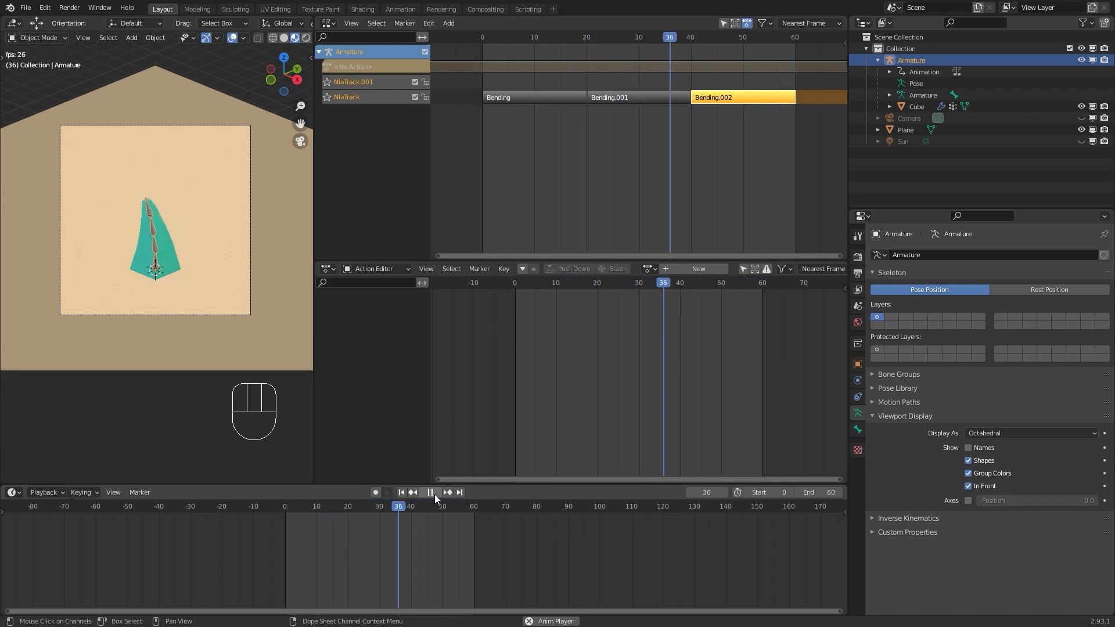
left_click(434, 493)
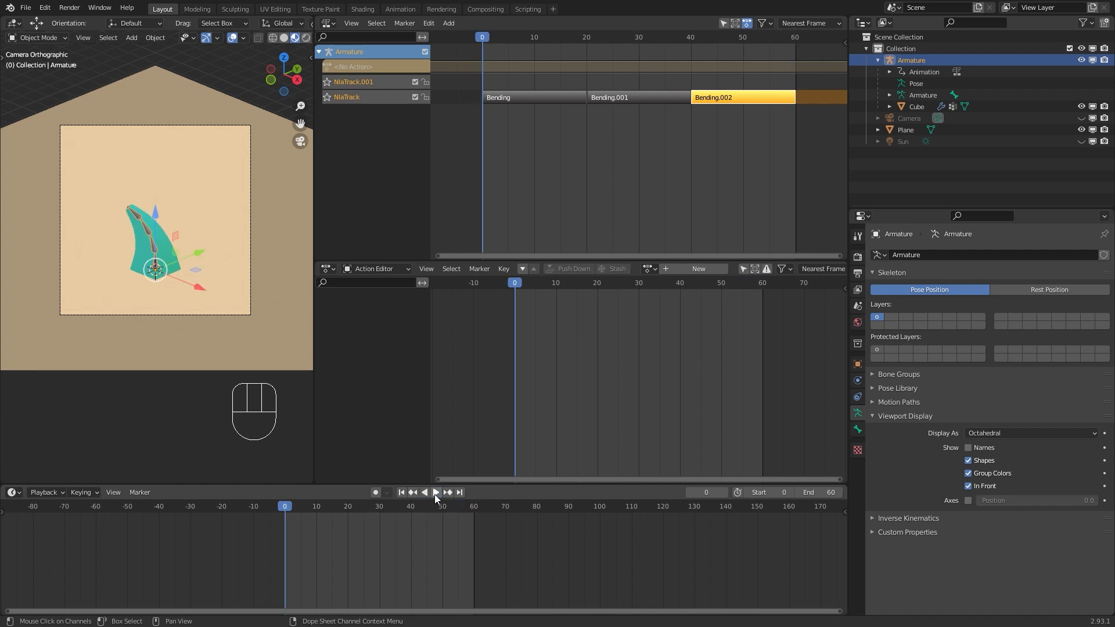
Bring up the render commands for the scene.
left_click(68, 8)
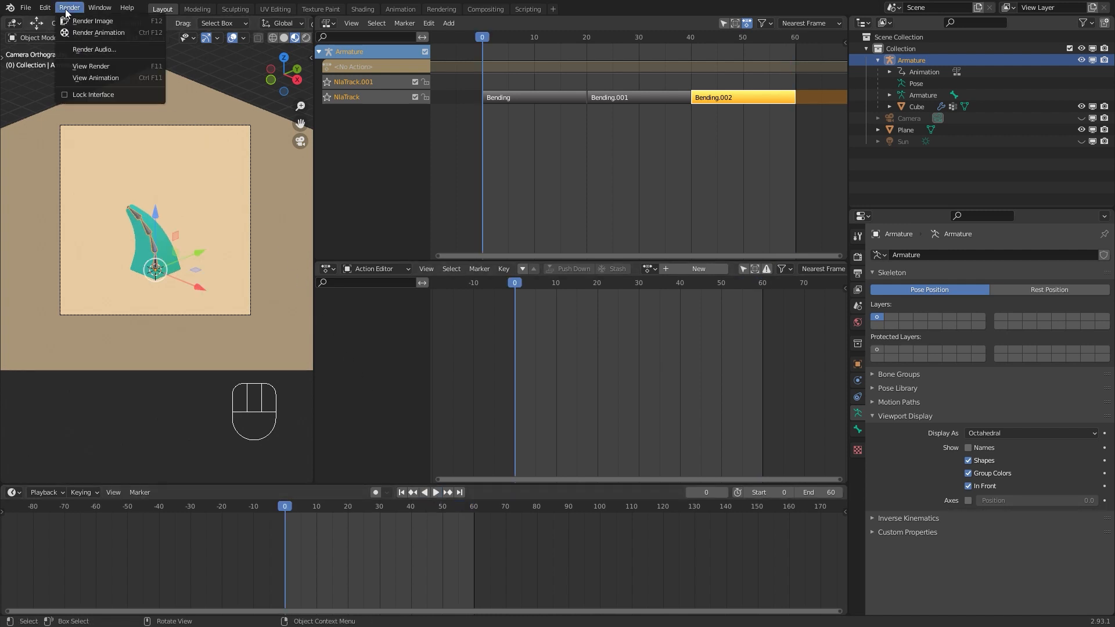